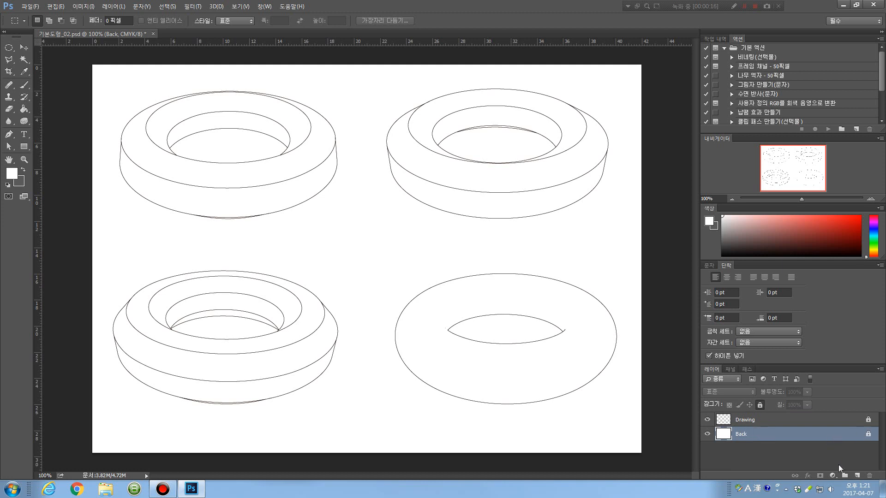
Add a new layer above Back and select the area outside the rings on the Drawing layer with the Magic Wand.
left_click(856, 476)
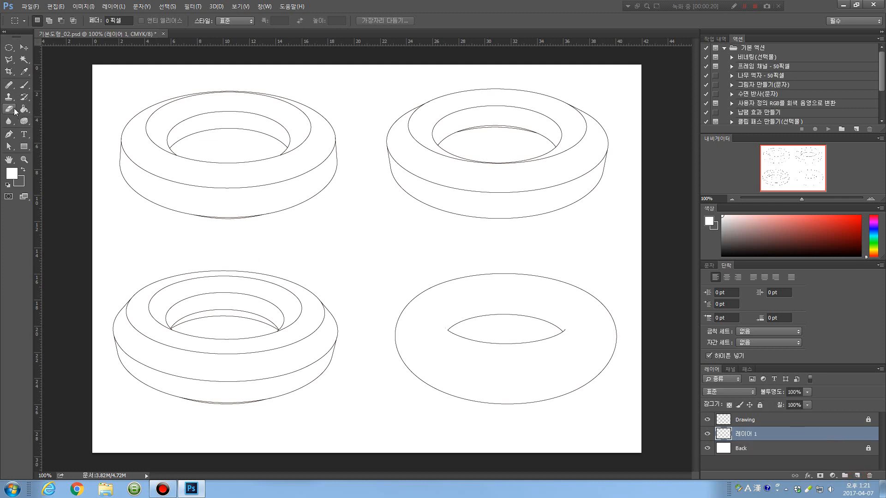
left_click(22, 61)
left_click(352, 220)
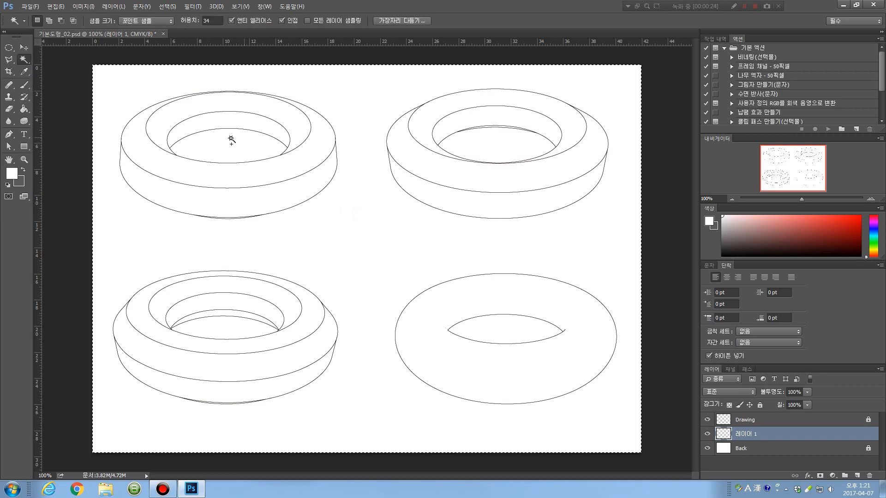
left_click(767, 419)
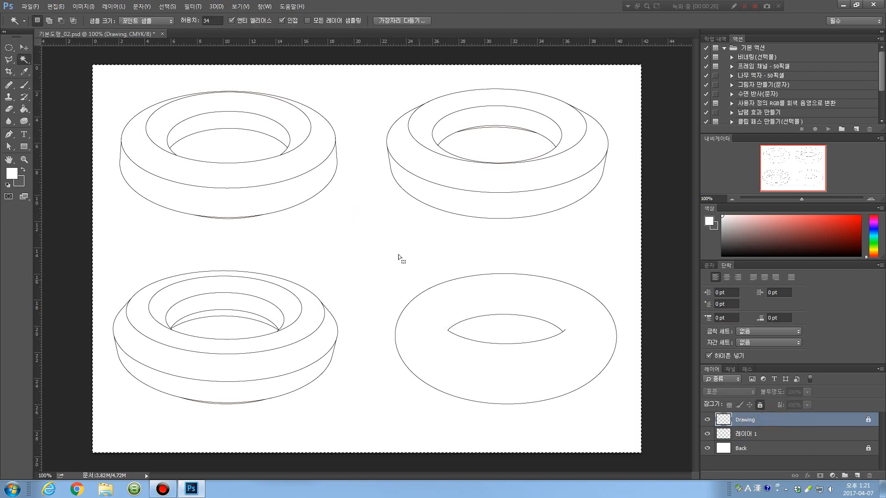
left_click(357, 215)
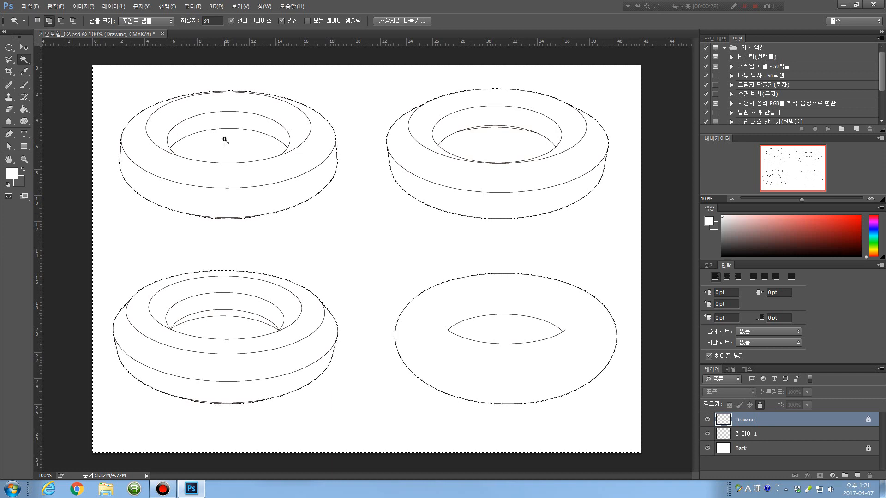
Add the center holes of all four rings to the selection and invert it to select the ring bodies.
left_click(223, 140, "shift")
left_click(478, 143, "shift")
left_click(502, 323, "shift")
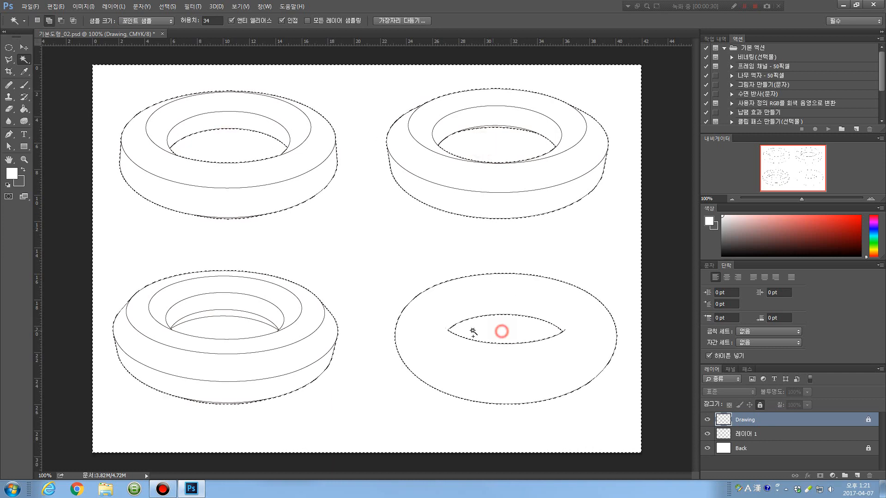
left_click(217, 323, "shift")
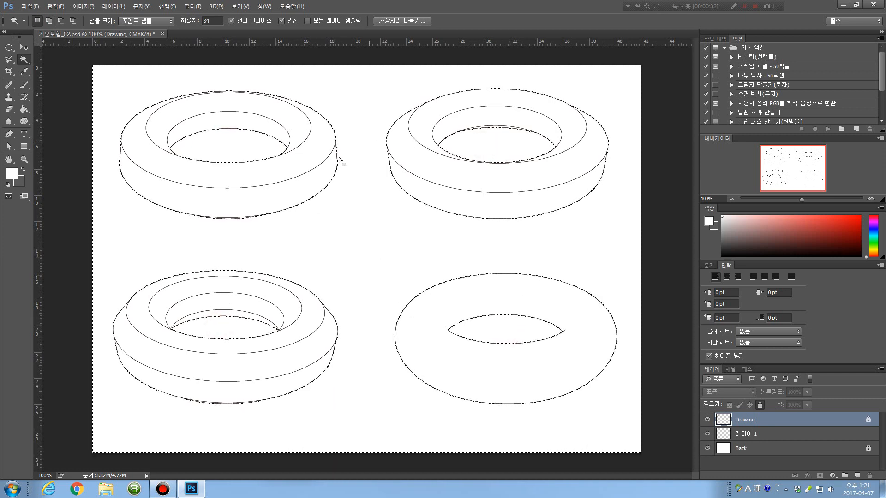
key("ctrl+shift+i")
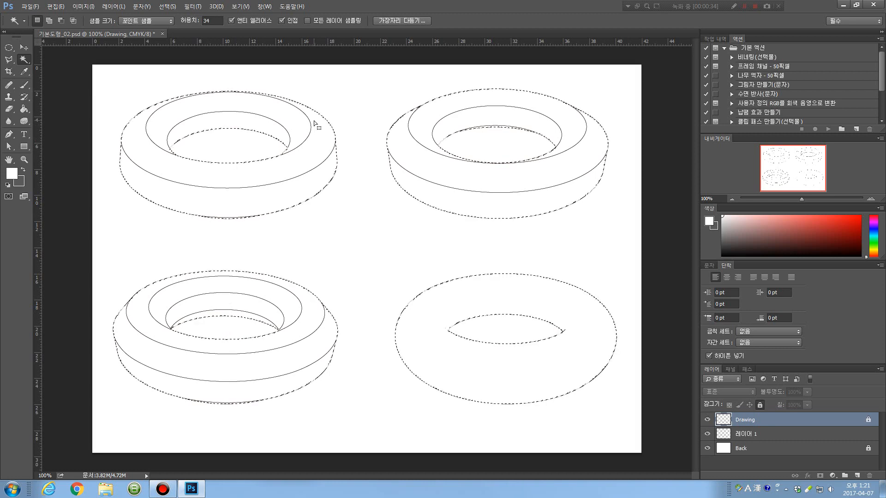
left_click(134, 7)
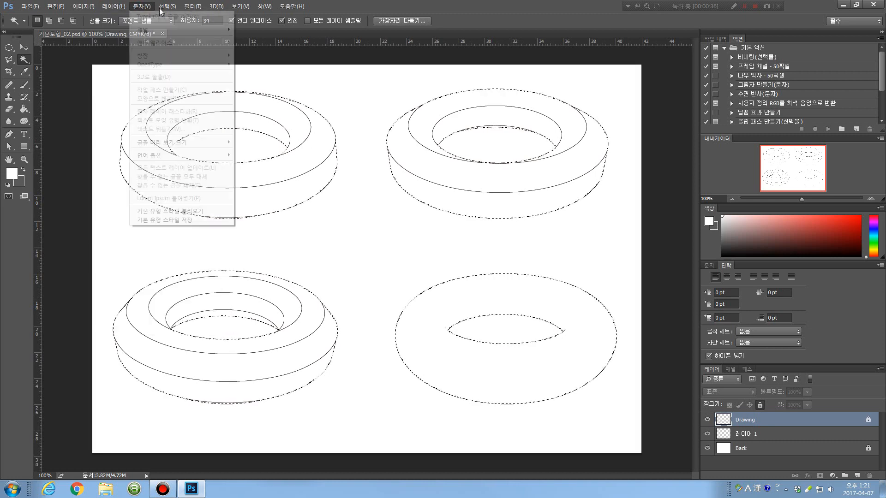
mouse_move(165, 9)
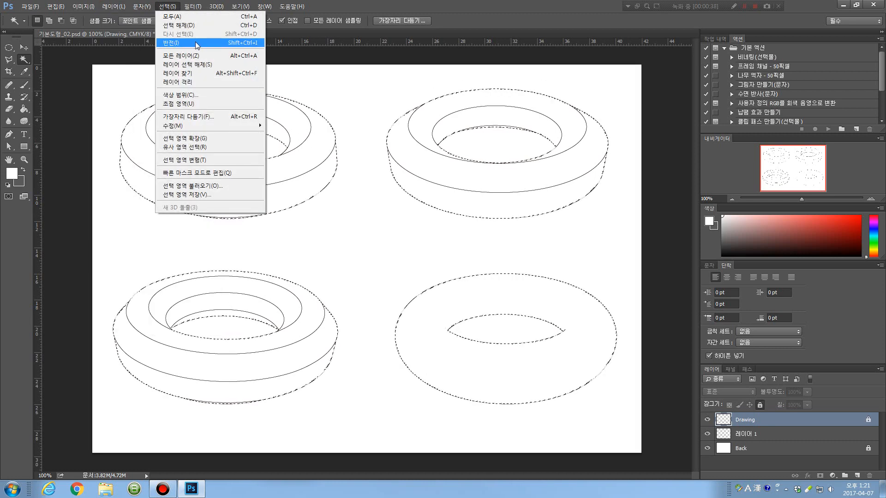
left_click(371, 201)
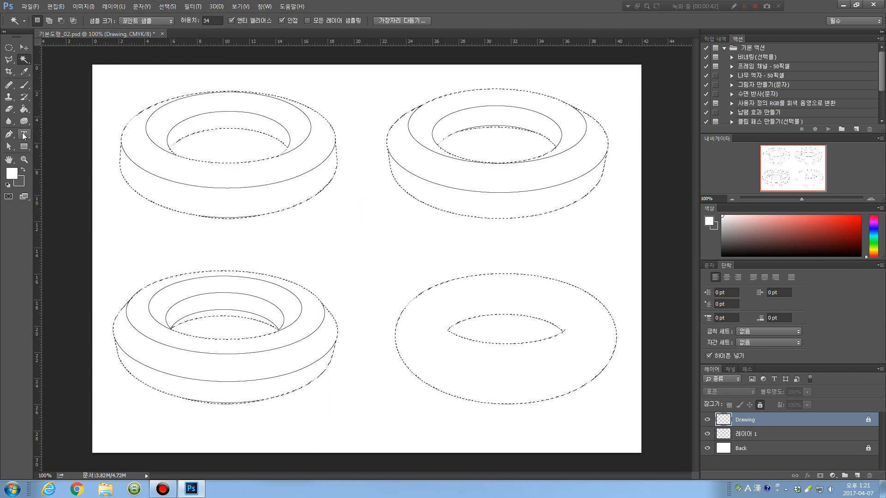
Fill the selected ring bodies with dark gray on 레이어 1 using the Paint Bucket, and deselect.
left_click(24, 109)
left_click(22, 170)
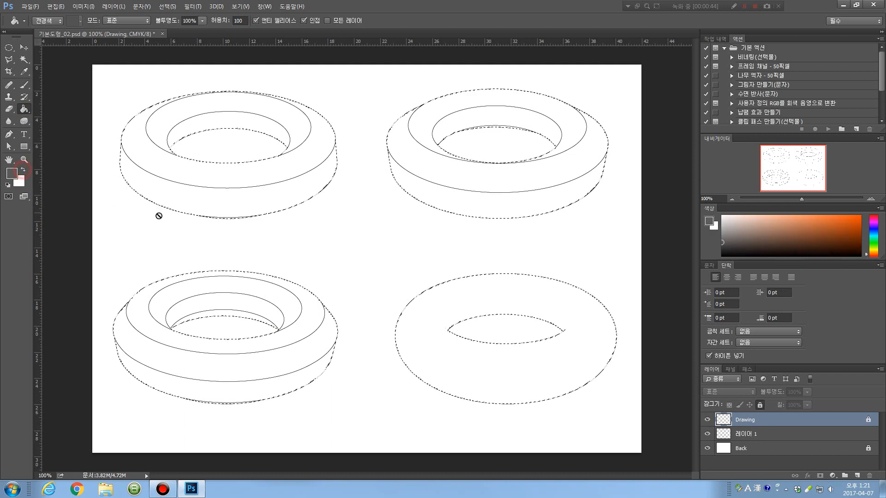
left_click(185, 153)
left_click(431, 185)
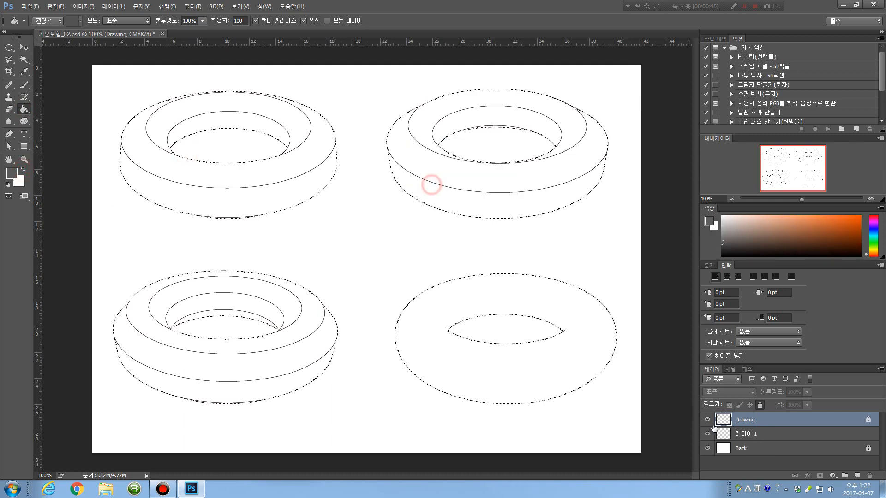
left_click(734, 434)
left_click(184, 118)
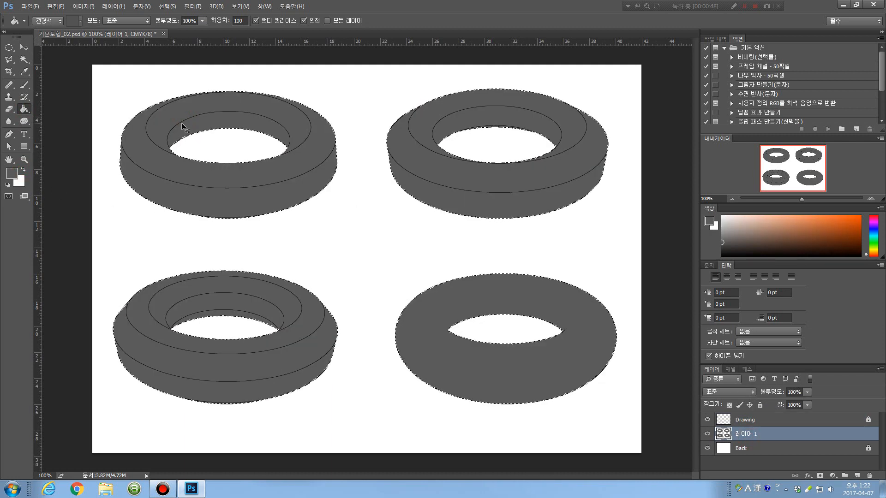
key("ctrl+d")
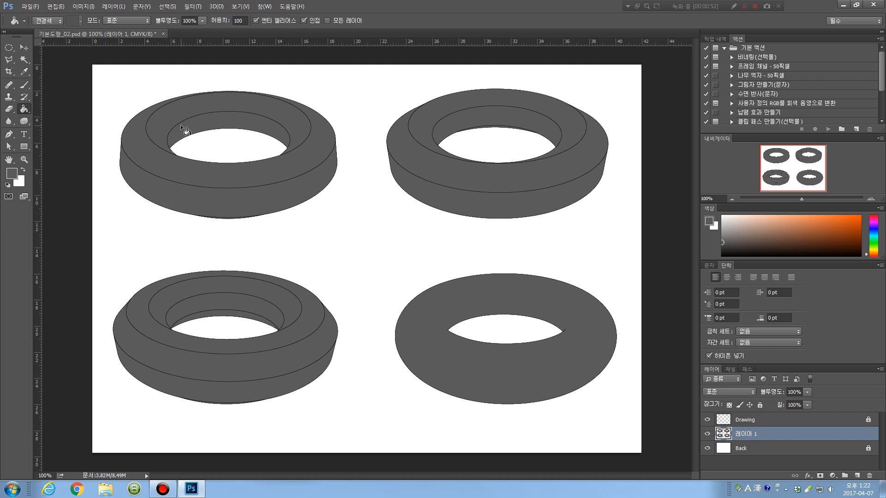
Apply the Add Noise filter to the gray rings with a 16% amount, uniform distribution and monochromatic.
left_click(193, 7)
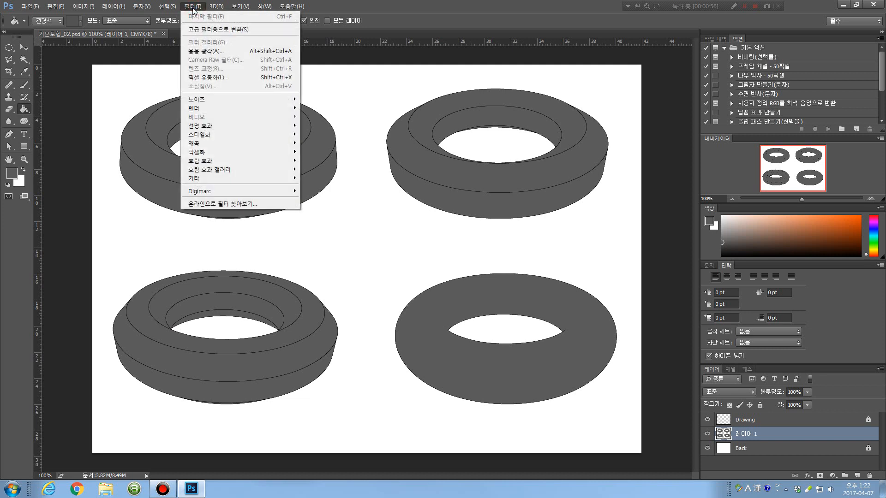
mouse_move(203, 100)
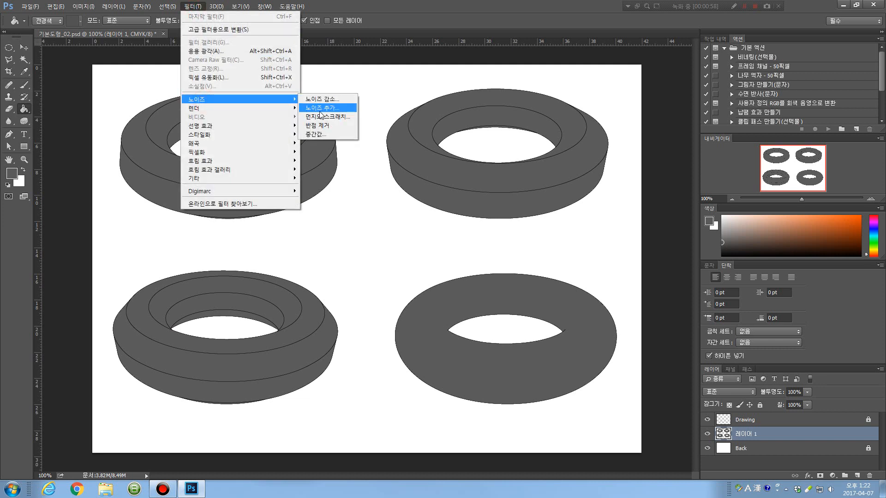
left_click(323, 108)
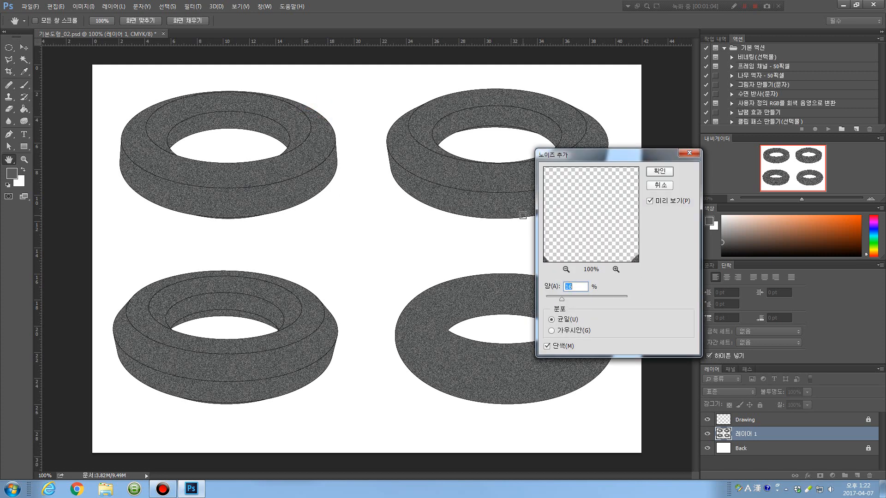
left_click(659, 172)
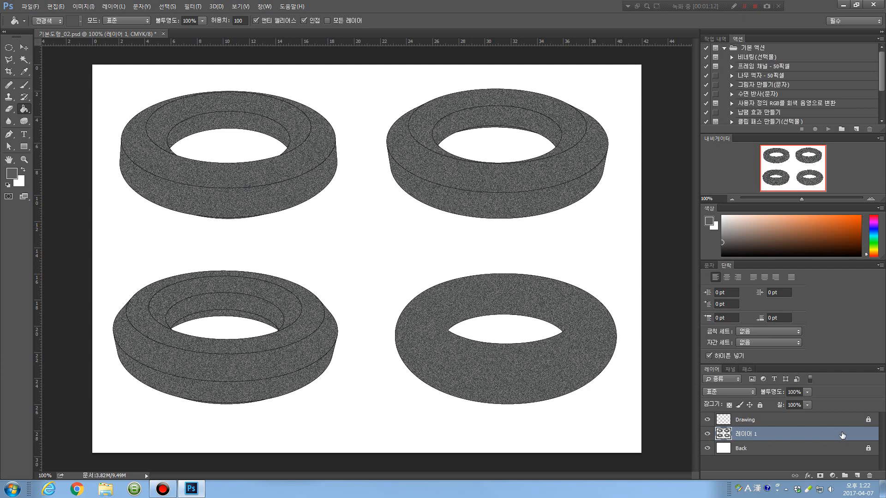
Lower the opacity of 레이어 1 to 74% and lock the layer completely.
left_click(805, 392)
left_click_drag(807, 400, 795, 402)
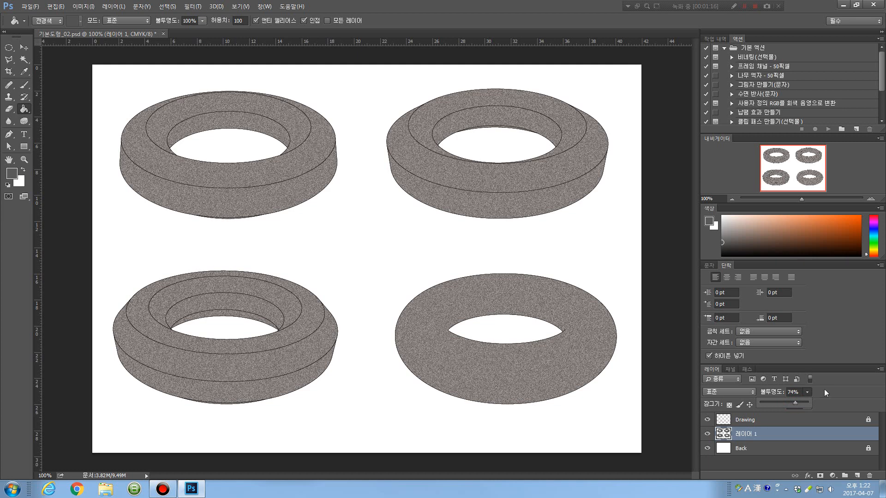
left_click(799, 433)
left_click(760, 405)
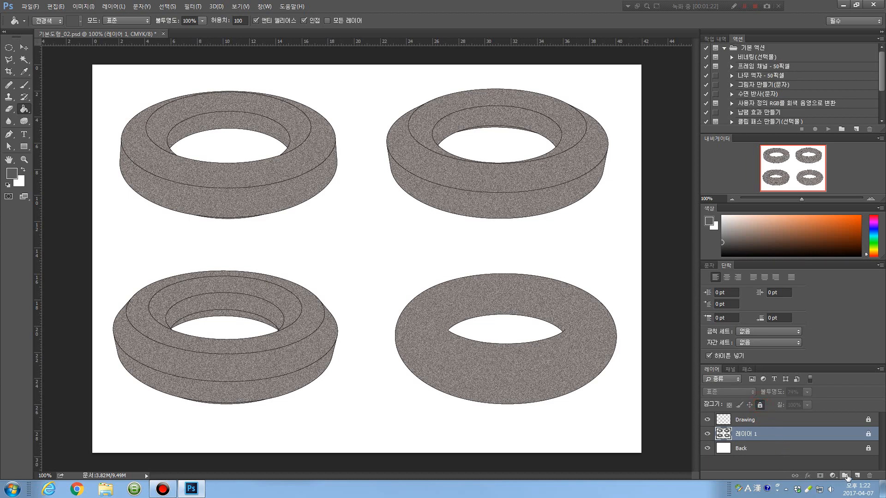
Add a new layer above 레이어 1 and select the upper-left ring's top face on the Drawing layer with the Magic Wand.
left_click(856, 476)
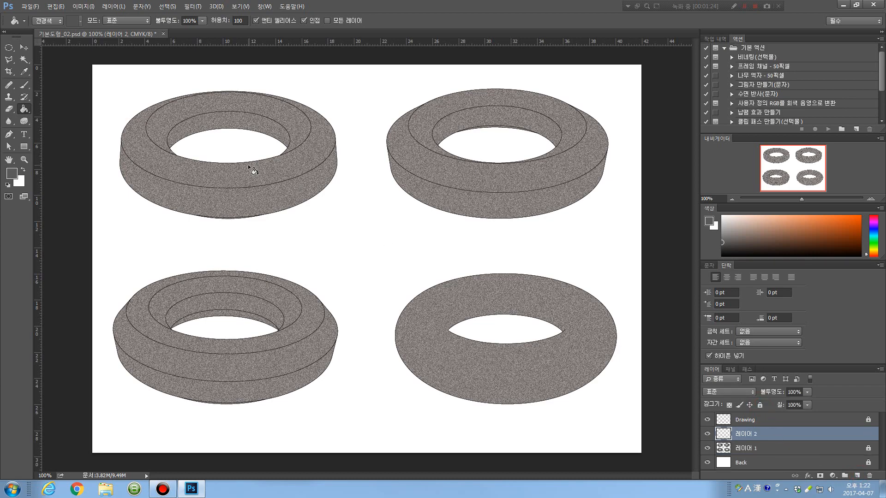
key("z")
left_click(217, 162)
left_click(206, 141)
left_click_drag(207, 143, 326, 243)
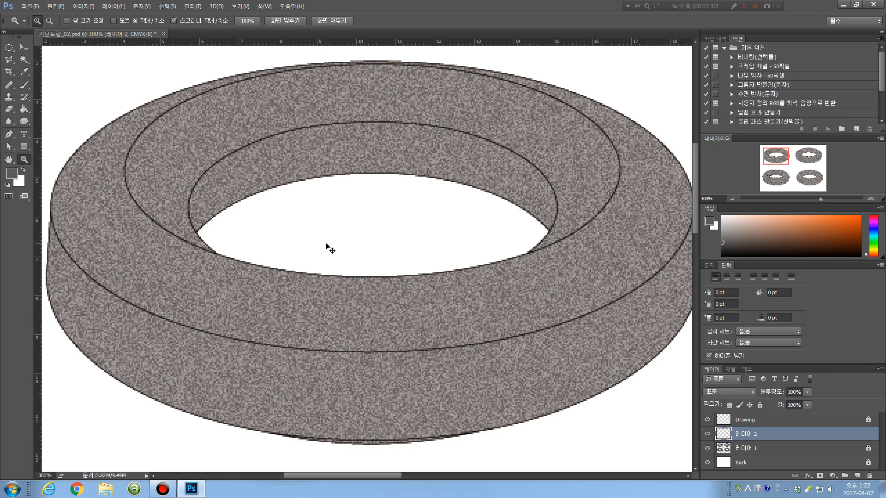
key("ctrl+minus")
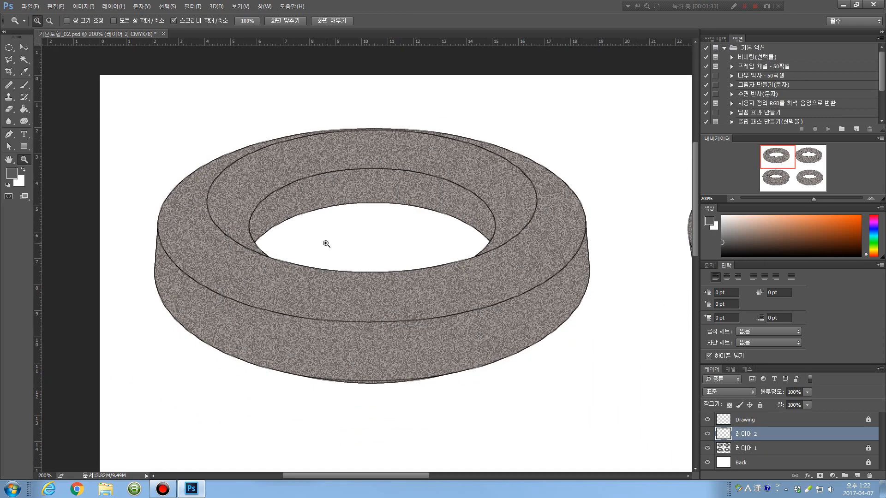
left_click(23, 59)
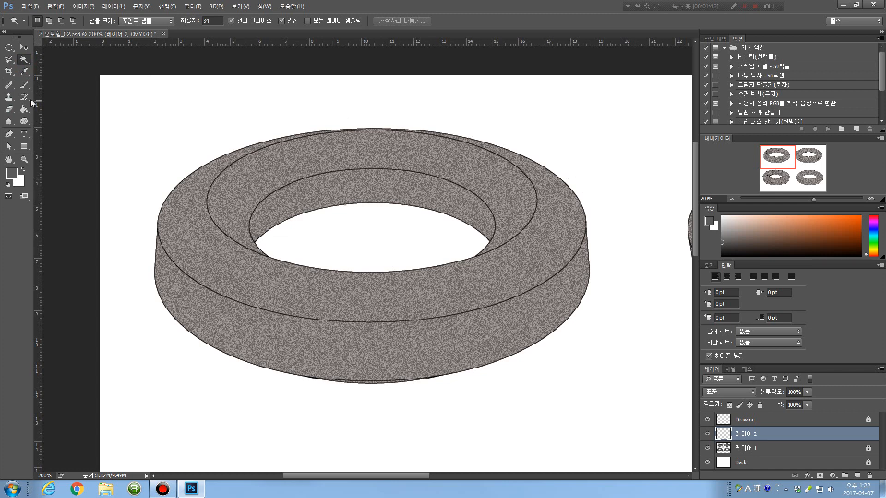
left_click(186, 203)
left_click(745, 420)
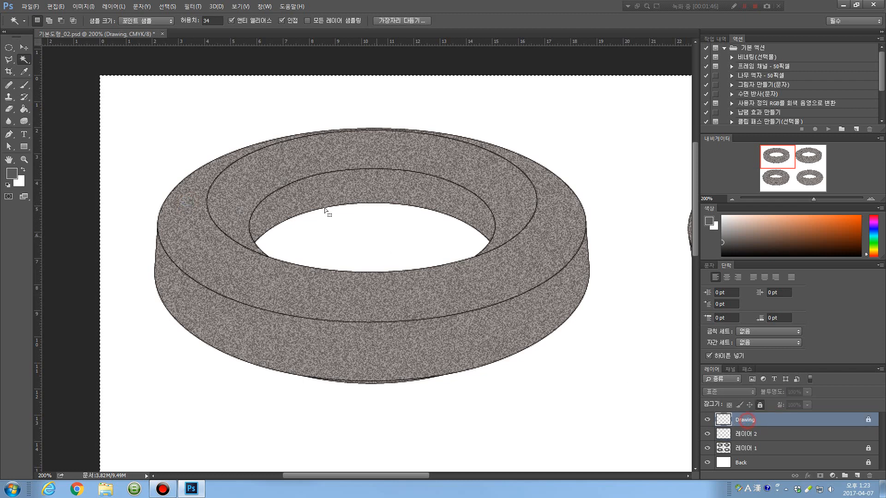
key("ctrl+d")
left_click(184, 206)
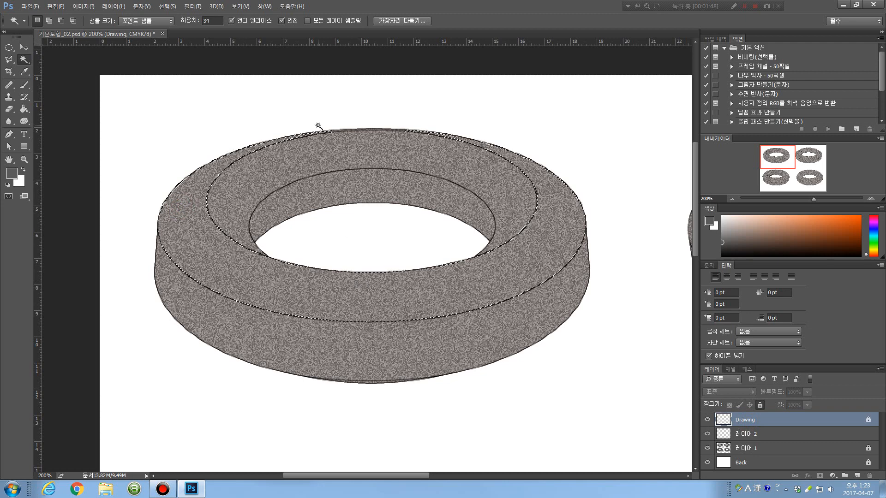
Switch to the Gradient tool, open its gradient for editing and set the start color to white (ffffff).
left_click(24, 111)
right_click(23, 114)
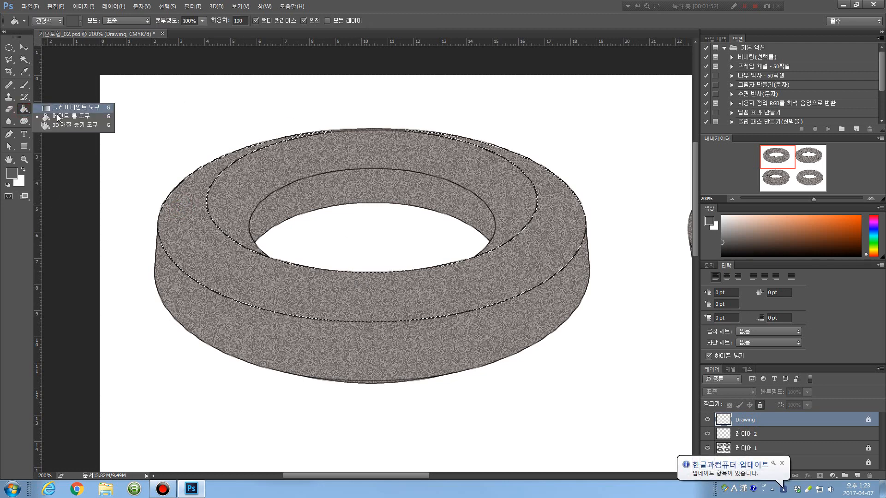
left_click(68, 110)
left_click(49, 23)
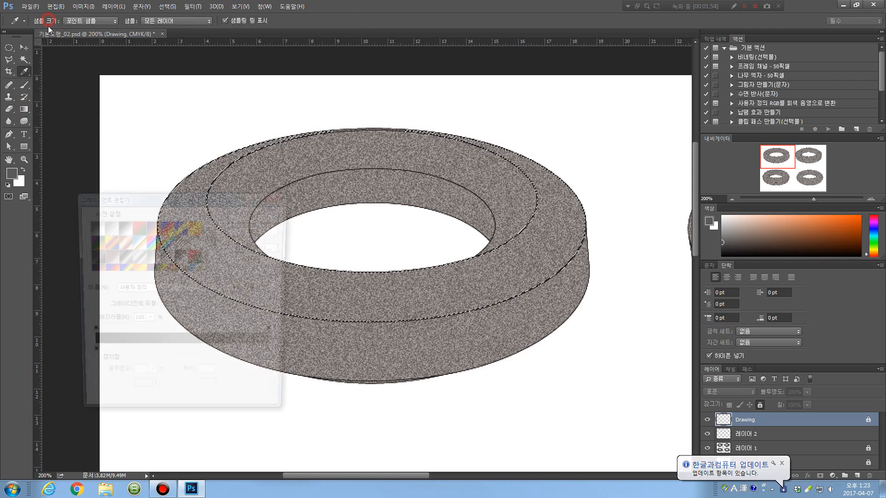
left_click(87, 356)
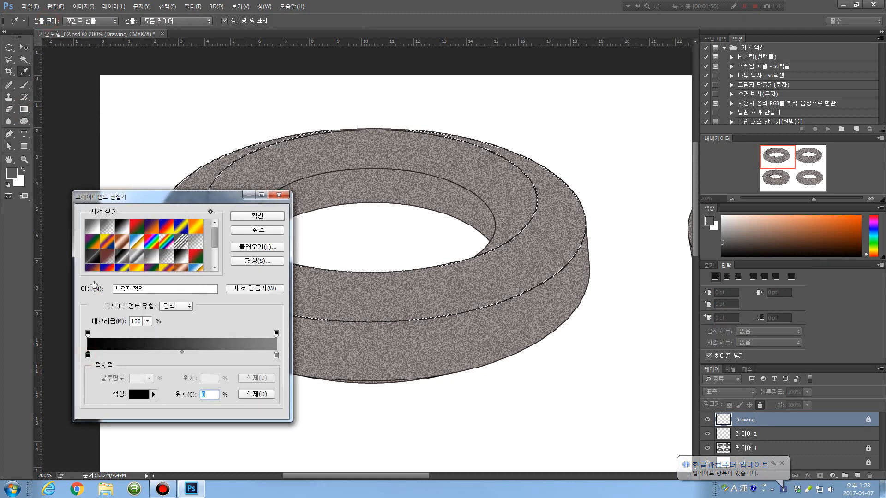
left_click(139, 394)
left_click_drag(98, 240, 34, 145)
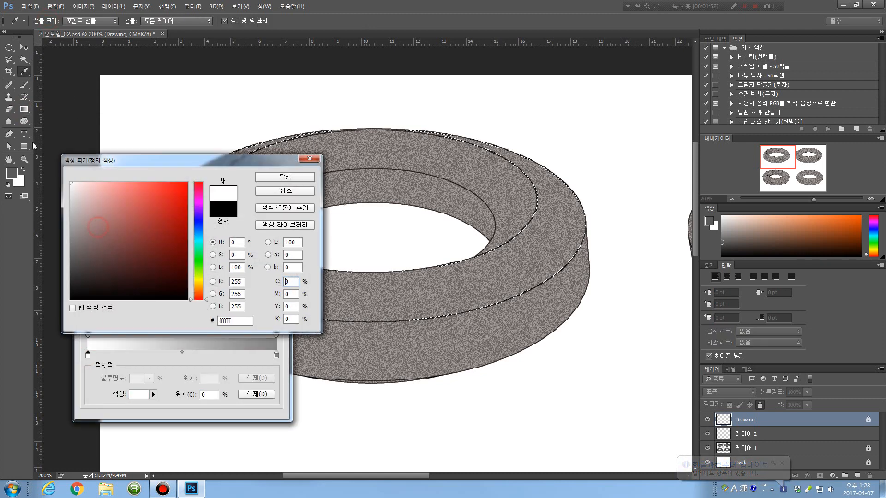
left_click(273, 179)
Set the gradient's end color to black.
left_click(278, 355)
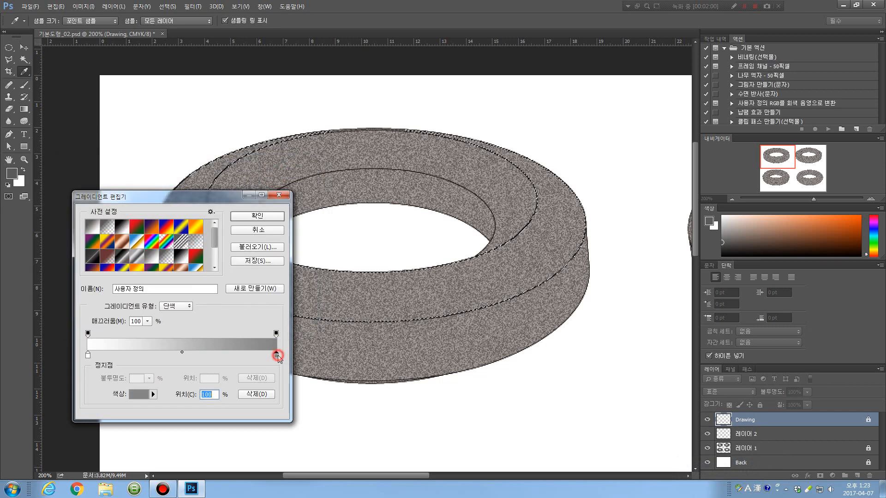
left_click(138, 394)
left_click_drag(129, 213, 64, 314)
left_click(285, 175)
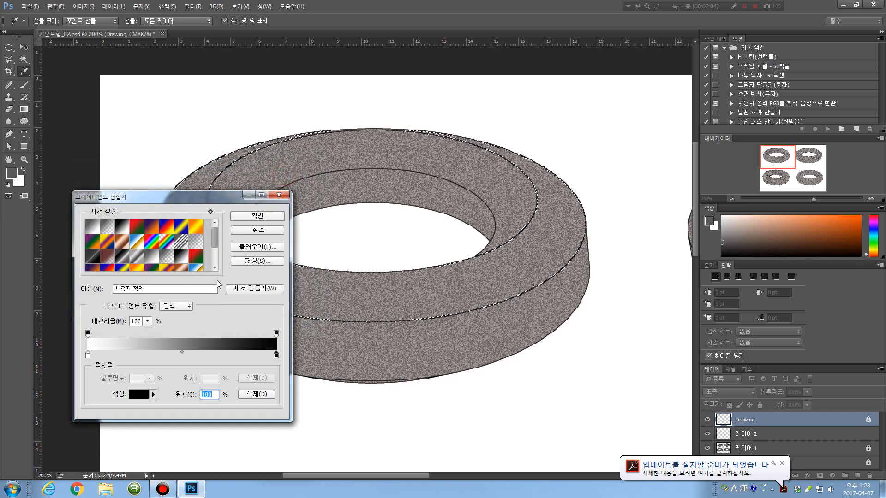
Add an opacity stop at the 48% location with 28% opacity and accept the gradient.
left_click(180, 336)
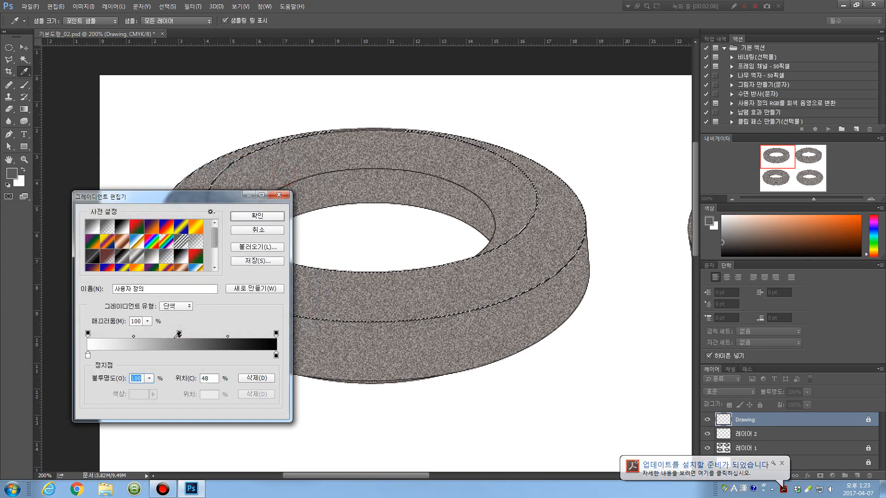
left_click(149, 378)
left_click_drag(148, 389, 116, 389)
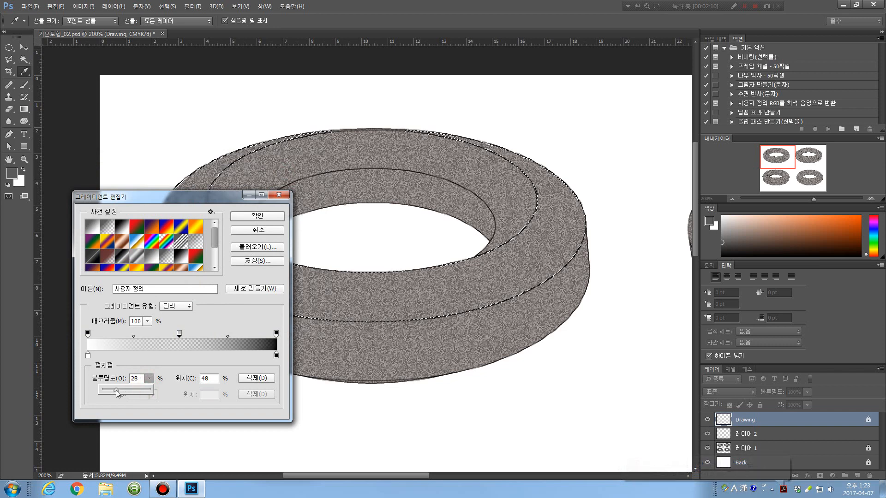
left_click(254, 215)
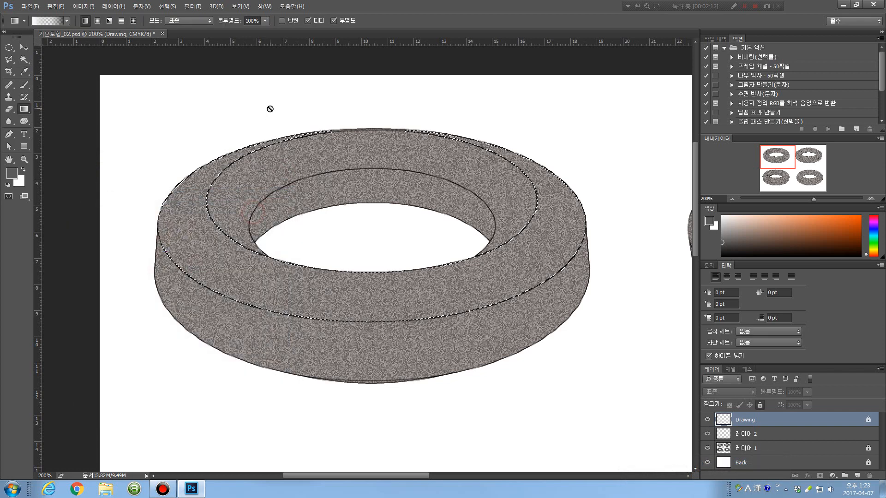
Fill the selected top face on 레이어 2 with the gradient, running horizontally from white at its left edge to black at its right.
left_click(24, 47)
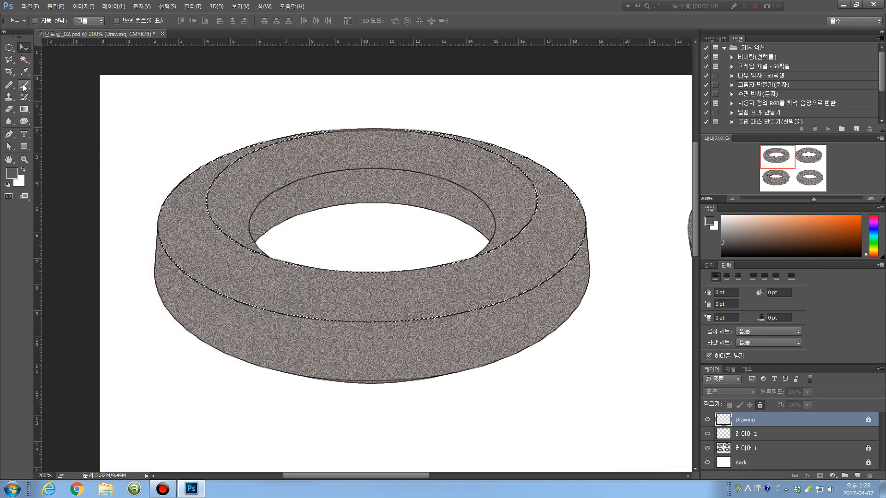
left_click(24, 109)
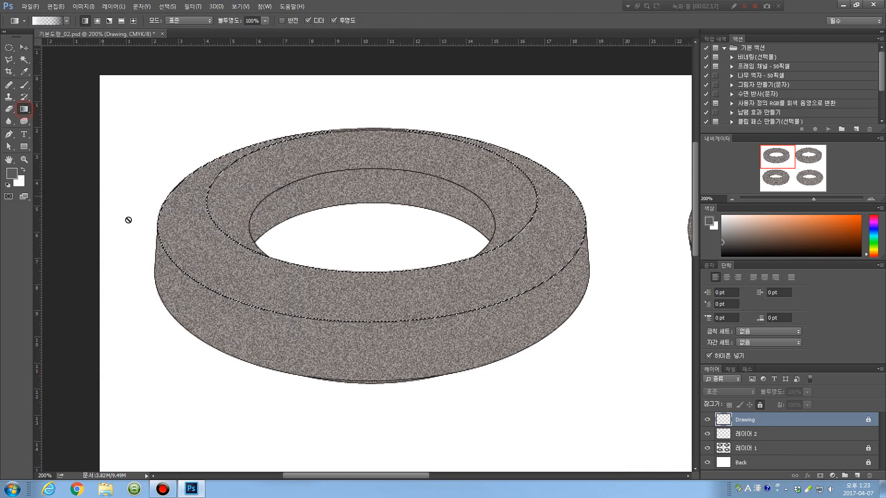
left_click(756, 435)
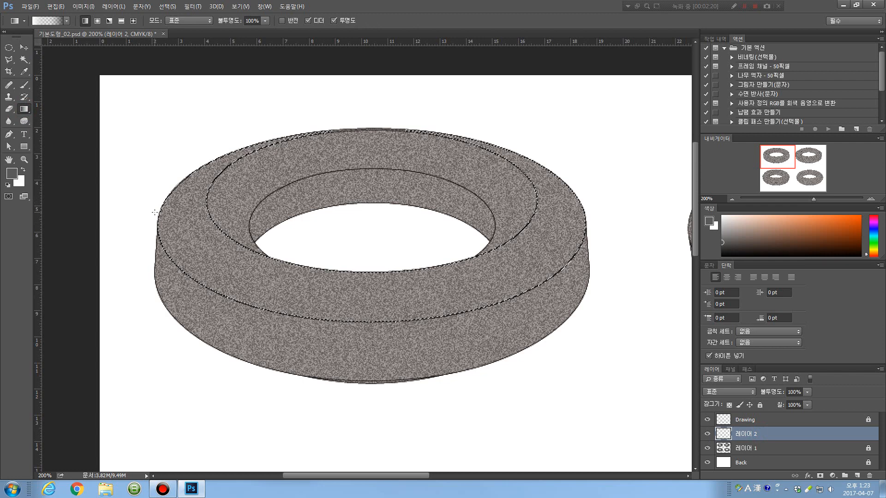
left_click_drag(154, 216, 531, 228)
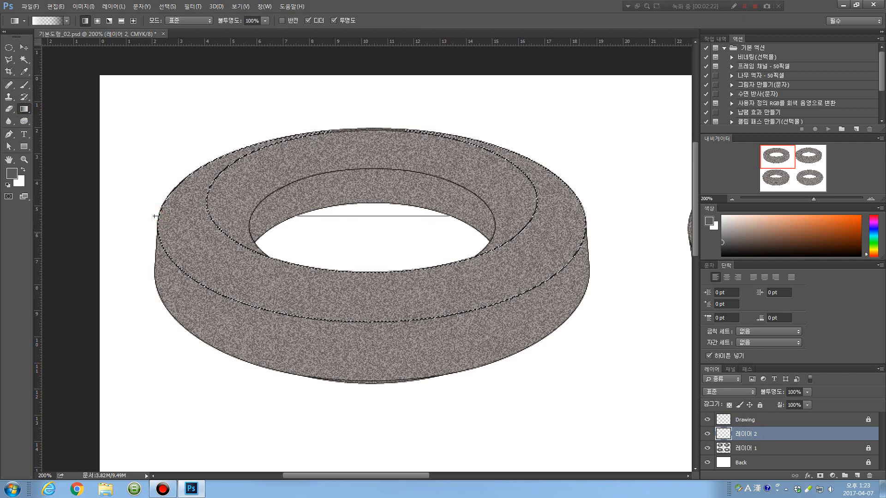
left_click_drag(634, 229, 587, 229)
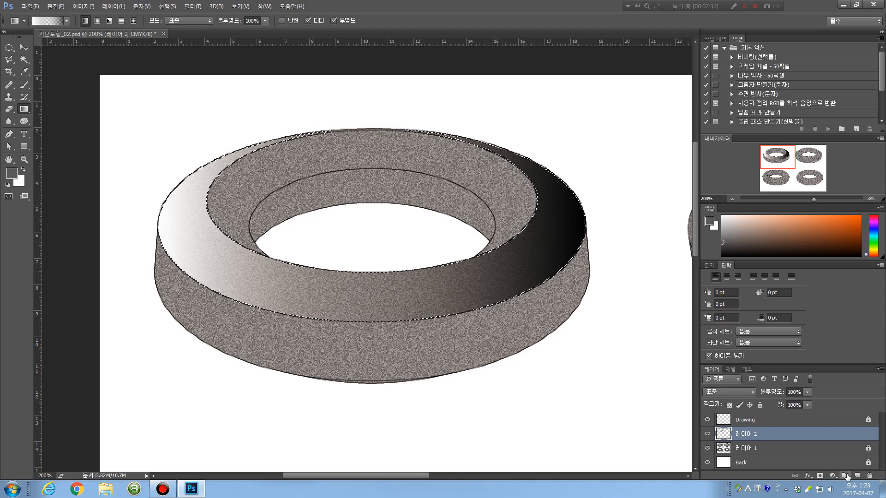
Add a new layer above 레이어 2 and select the ring's inner sloped face on the Drawing layer with the Magic Wand.
left_click(847, 476)
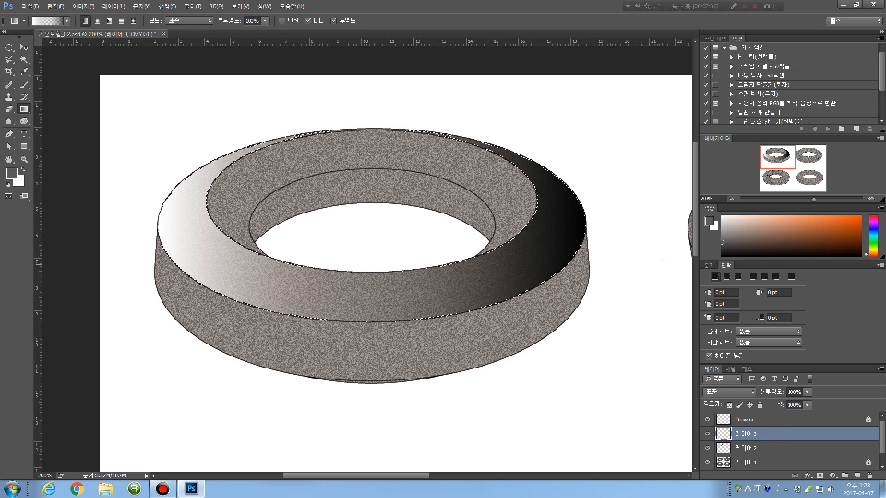
key("w")
key("alt+bracketright")
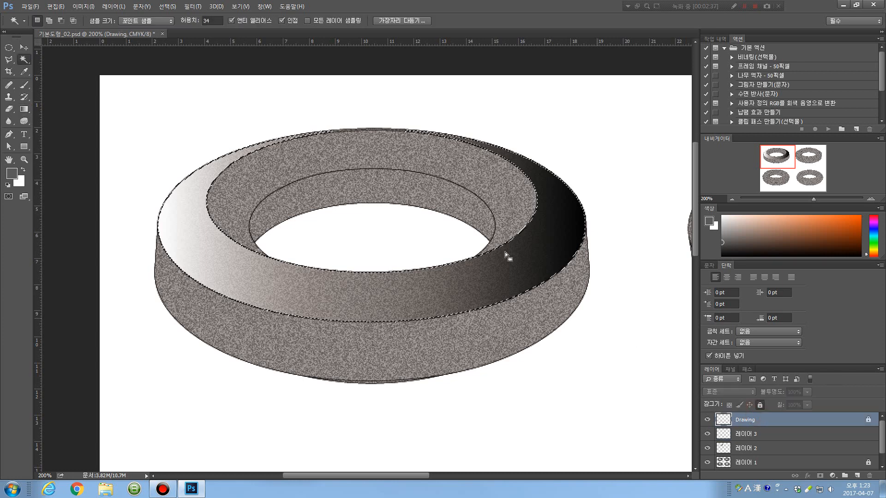
left_click(462, 161)
Fill the inner sloped face on 레이어 3 with the gradient, black at left to white at right, and deselect.
left_click(747, 428)
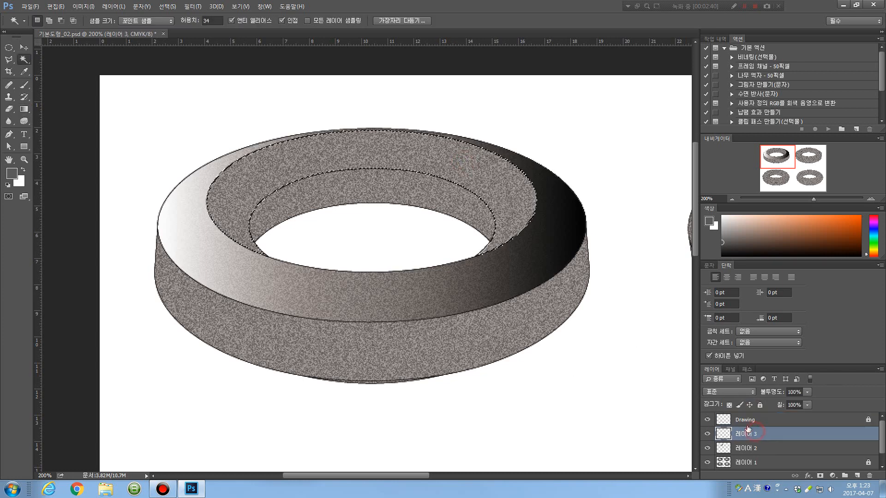
left_click(24, 109)
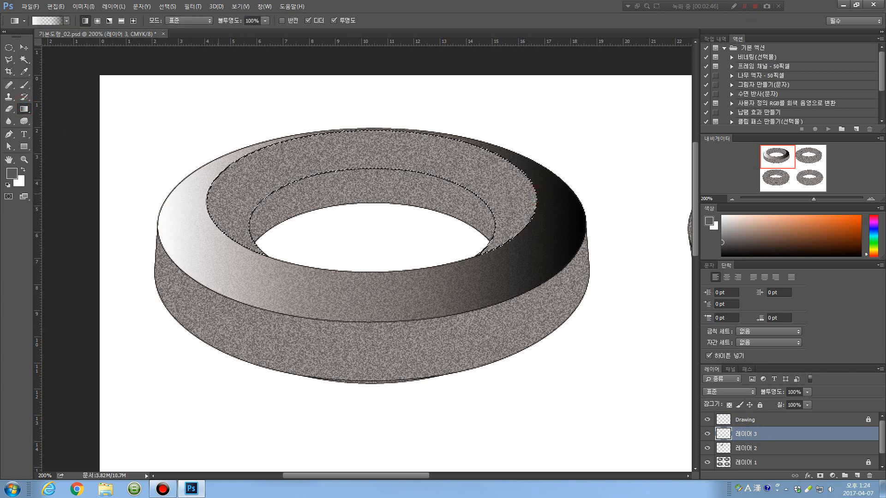
left_click_drag(206, 197, 206, 197)
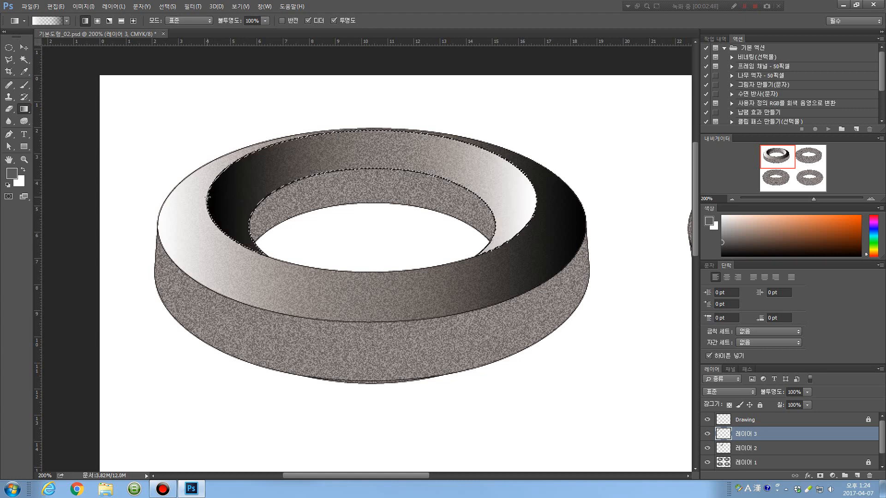
key("ctrl+d")
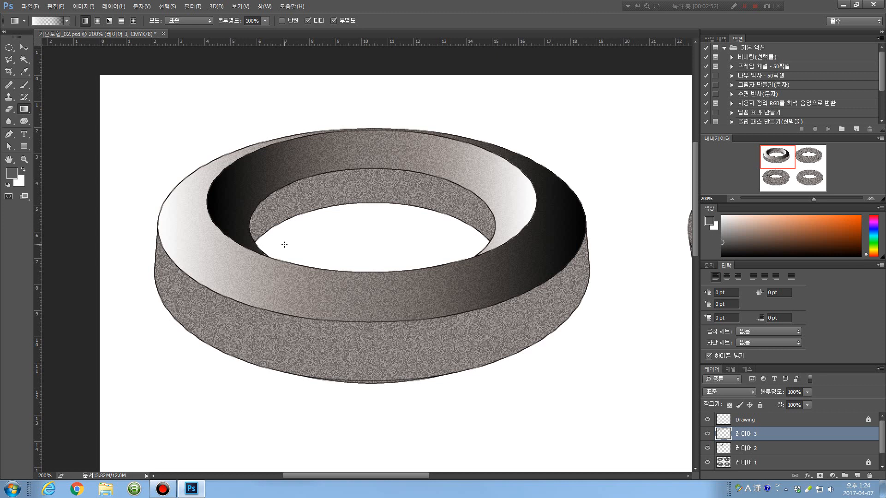
Open the gradient for editing and move its white color stop to 10% and its black color stop to 90%.
left_click(24, 109)
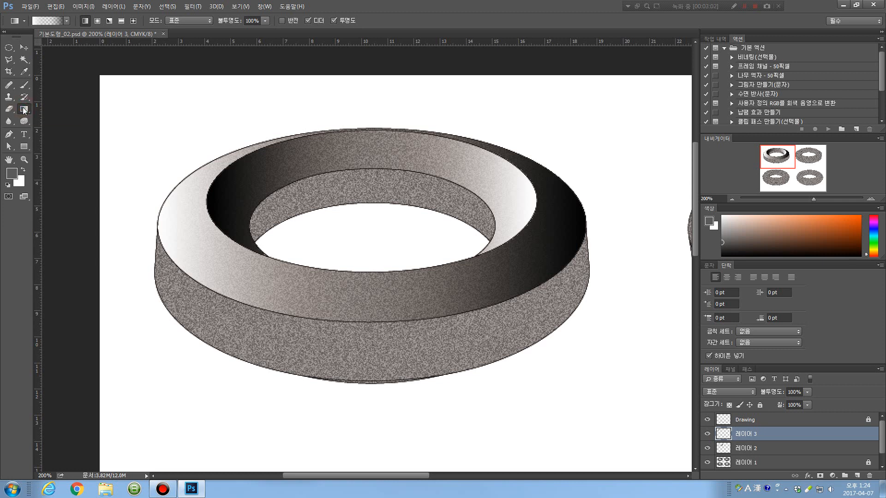
left_click(54, 20)
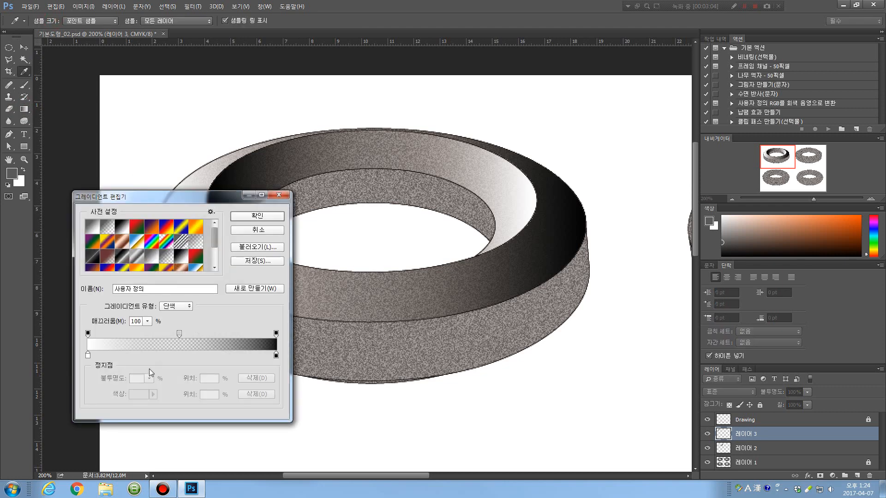
left_click(88, 356)
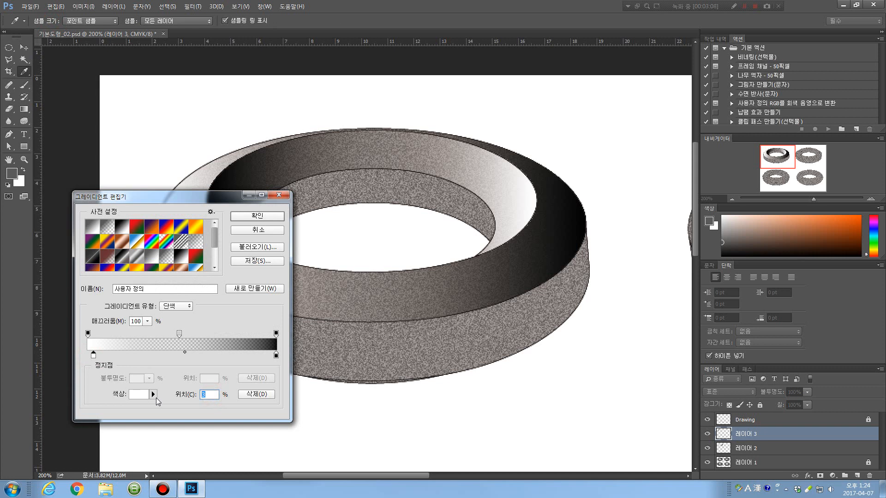
type("10")
left_click(276, 355)
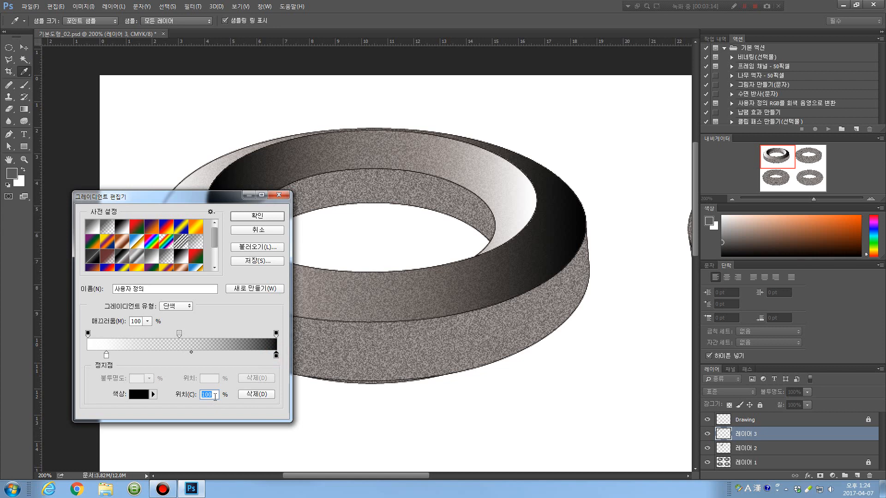
type("90")
Add a color stop at the gradient's 100% location and set it to dark gray 4e4e4e.
left_click(277, 355)
left_click(139, 396)
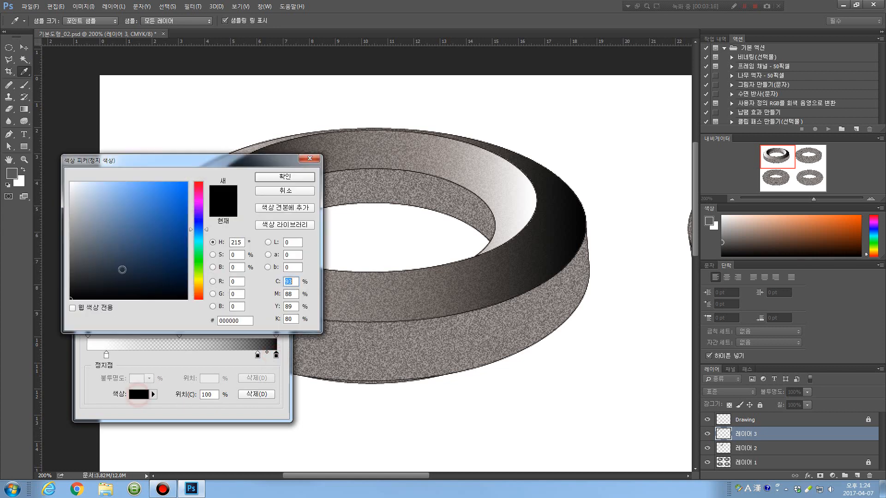
left_click_drag(110, 229, 20, 263)
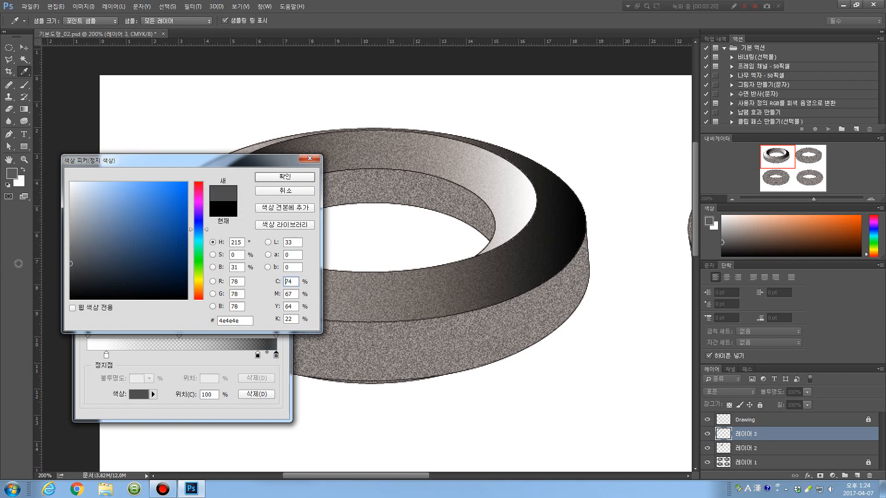
left_click(272, 177)
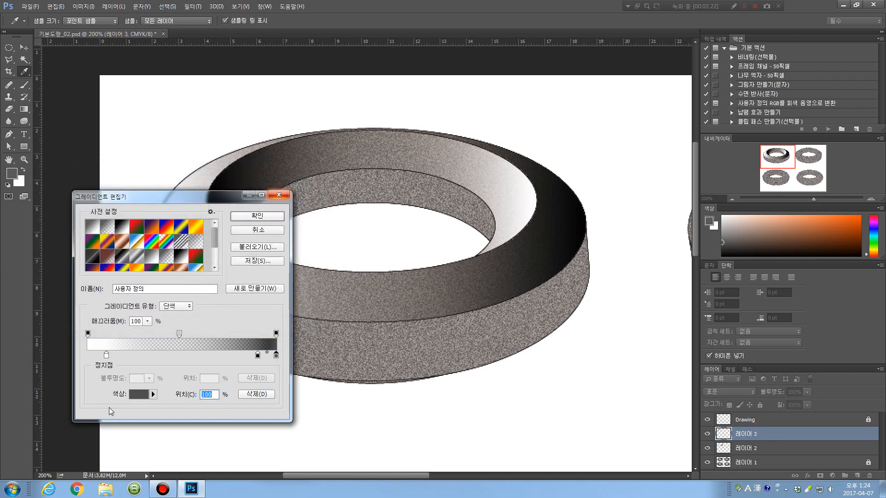
Add a light gray color stop at the 0% location and accept the gradient.
left_click(88, 355)
left_click(138, 394)
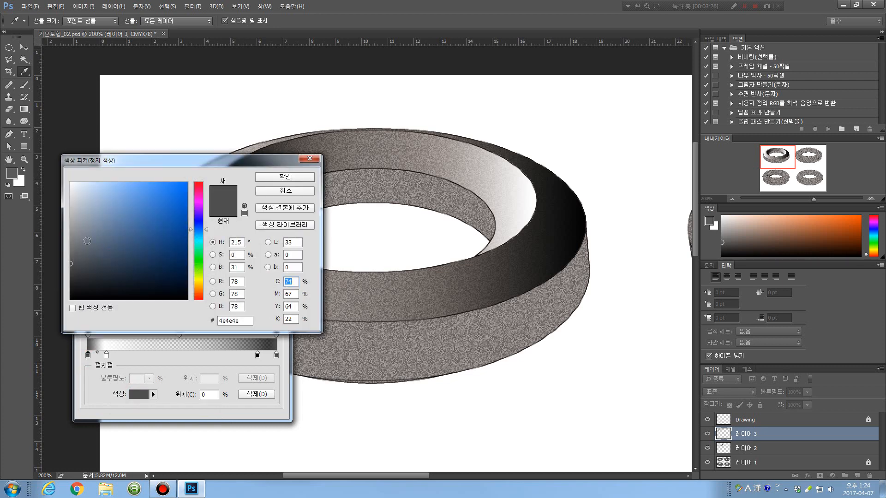
mouse_move(84, 238)
left_mouse_down()
mouse_move(50, 193)
mouse_move(46, 205)
left_mouse_up()
left_click(269, 177)
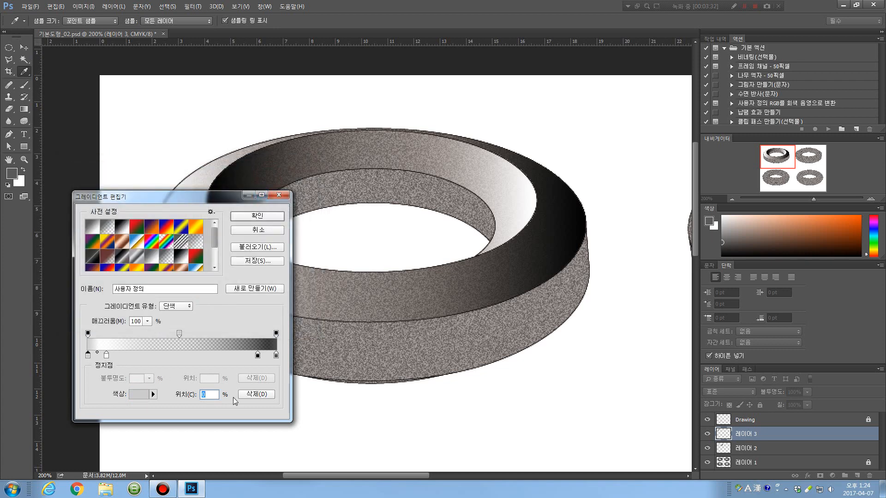
left_click(107, 355)
left_click(257, 215)
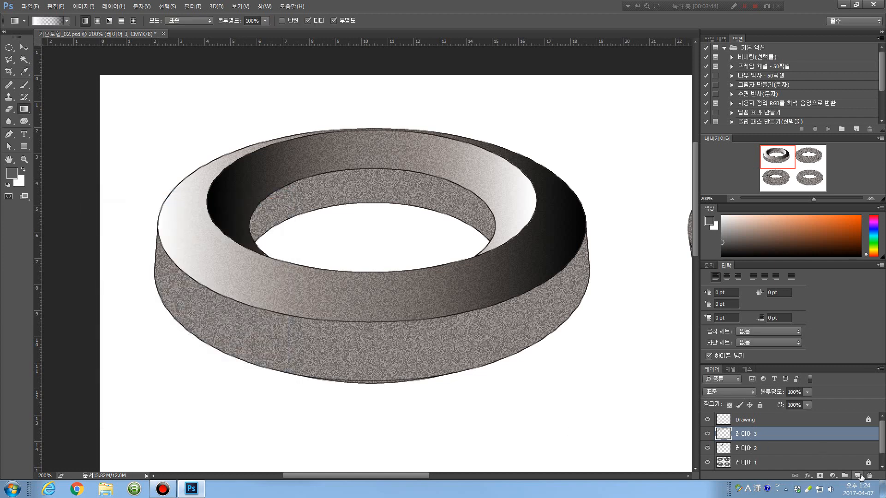
Add a new layer above 레이어 3 and select the ring's outer side wall on the Drawing layer with the Magic Wand.
left_click(856, 475)
left_click(752, 420)
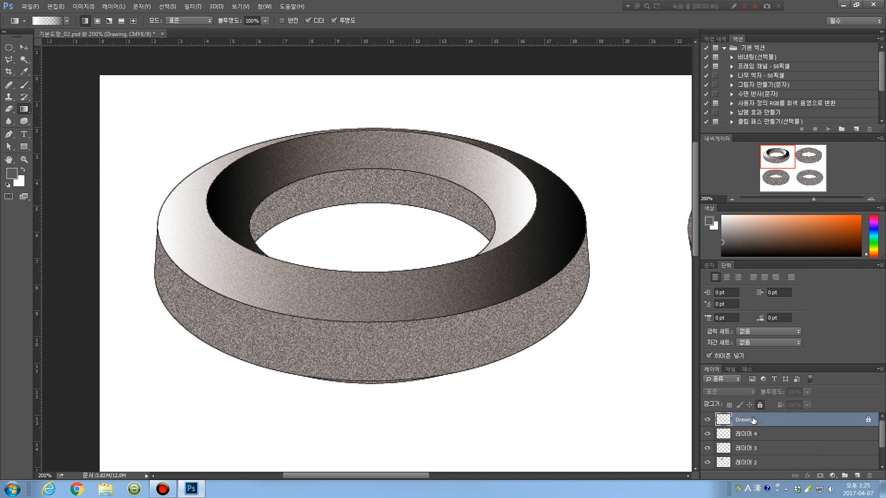
key("w")
left_click(352, 351)
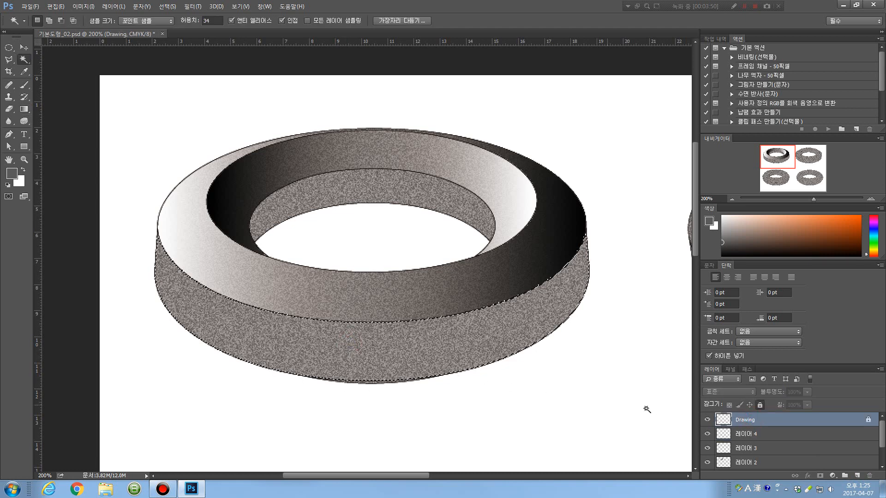
Fill the outer side wall on 레이어 4 with the gradient from its left edge to its right edge and deselect.
left_click(747, 433)
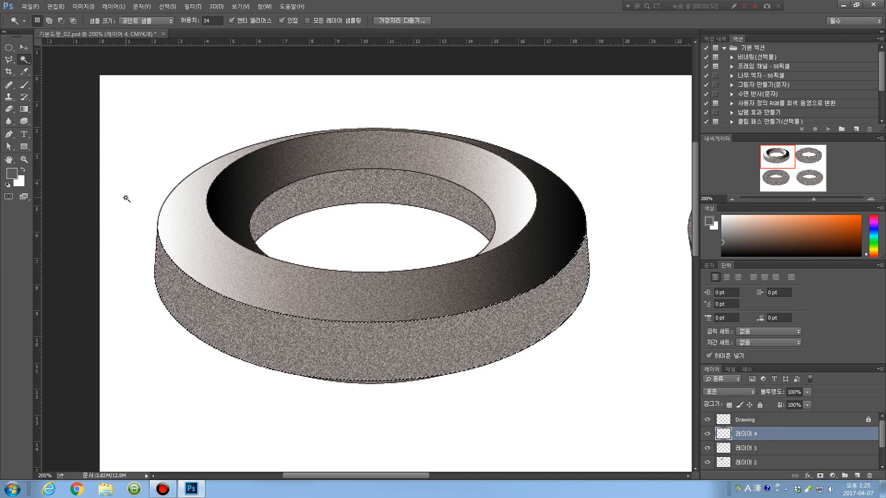
key("g")
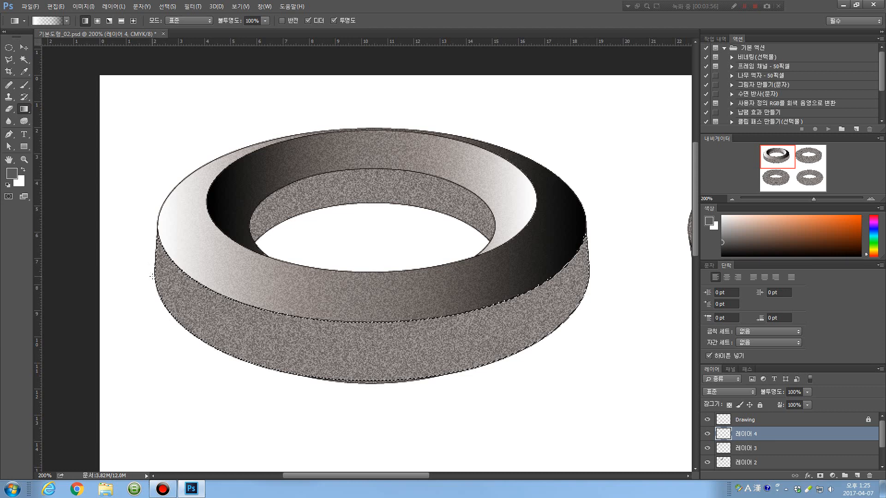
left_click_drag(152, 275, 590, 274)
left_click(23, 48)
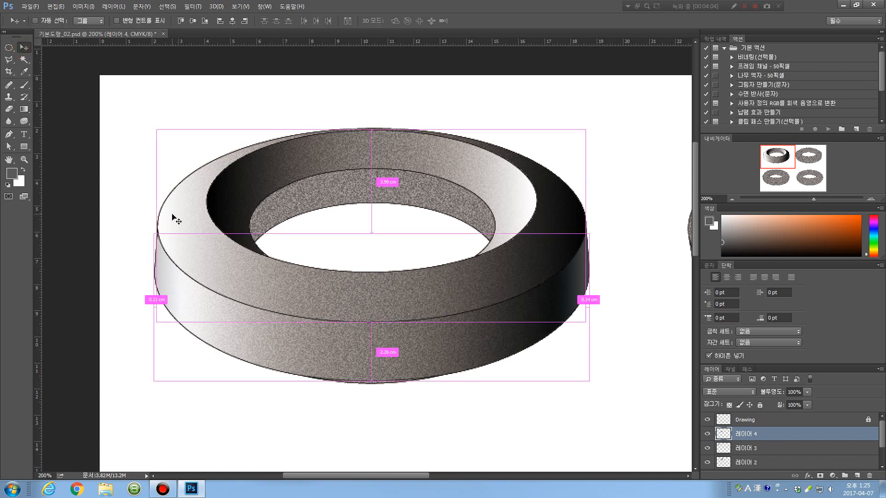
key("ctrl+d")
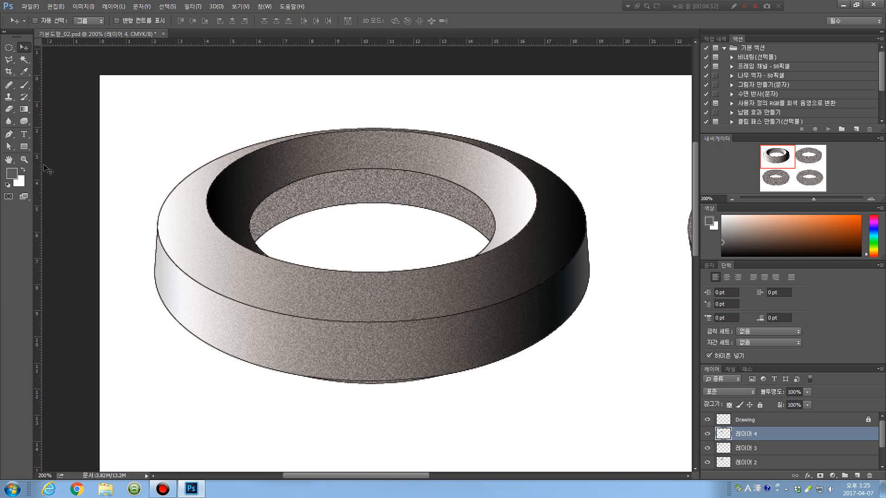
Open the gradient for editing and change the color stop at 10% to a medium gray.
left_click(23, 109)
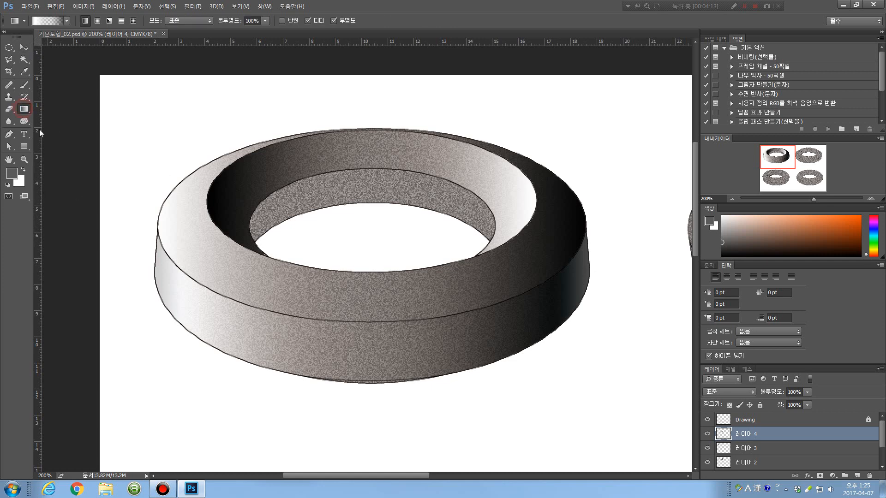
left_click(51, 22)
left_click(106, 353)
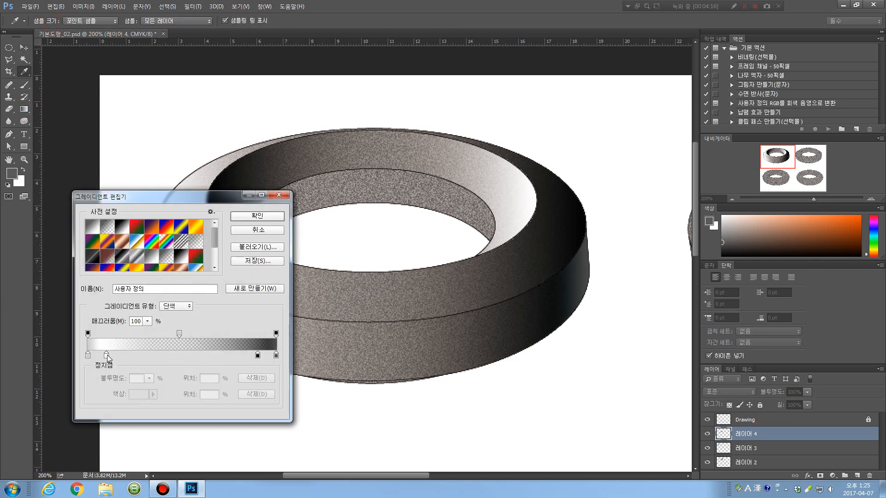
left_click(107, 355)
left_click(142, 396)
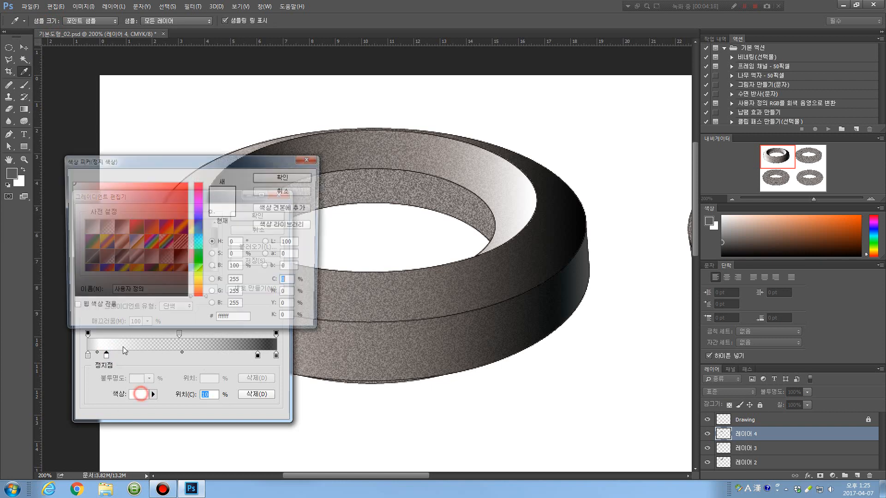
left_click_drag(109, 248, 20, 257)
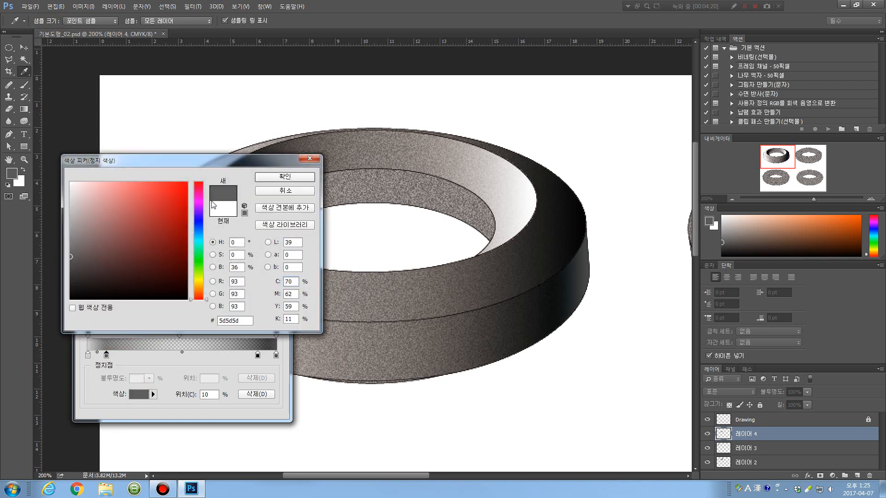
left_click(296, 179)
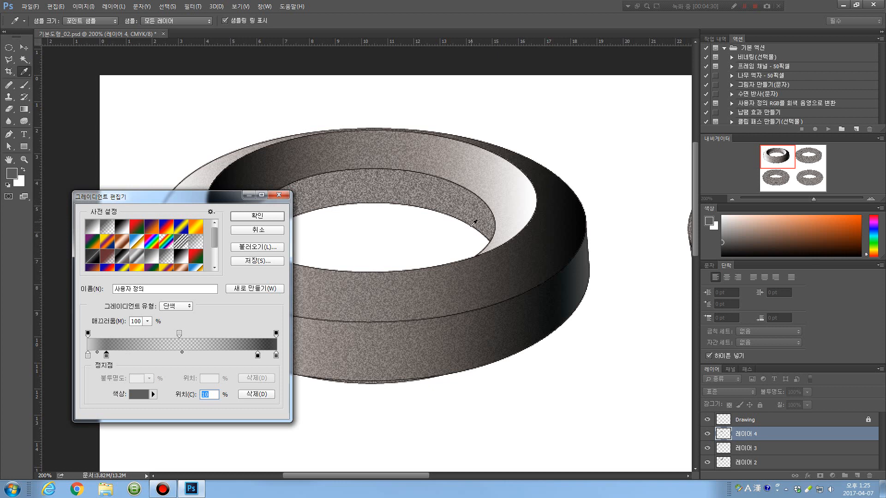
left_click(135, 397)
left_click_drag(82, 236, 60, 238)
left_click(284, 176)
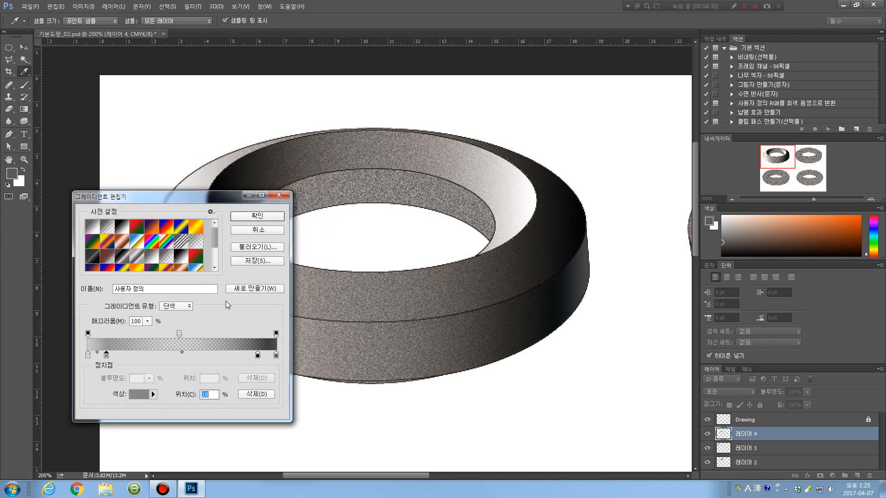
Remove the outer color stops, move the medium gray stop to 0% and the black stop to 100%, and accept the gradient.
left_click_drag(278, 357, 272, 382)
mouse_move(88, 356)
left_mouse_down()
mouse_move(95, 368)
mouse_move(87, 356)
left_mouse_up()
left_click(257, 356)
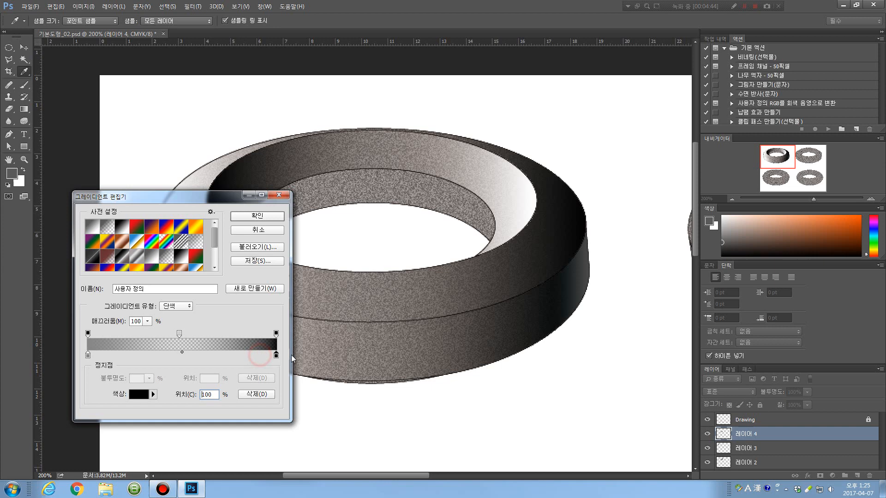
left_click(263, 217)
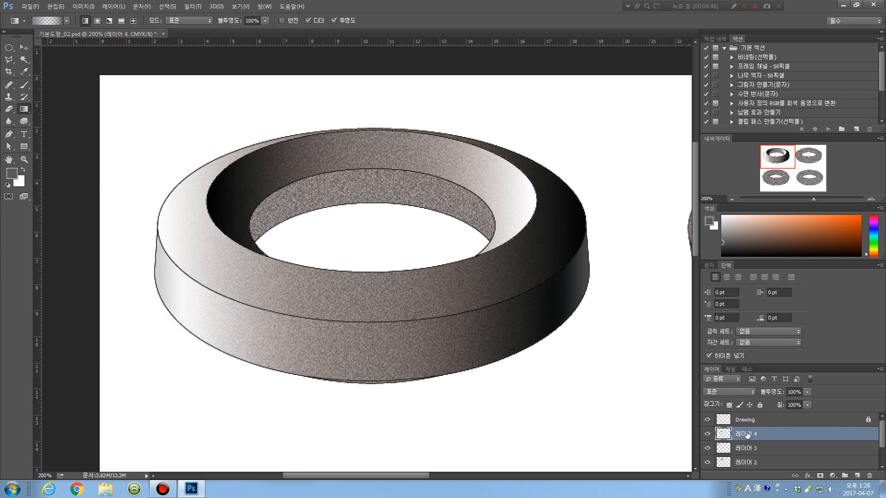
Add a new layer above 레이어 4 and select the ring's lower inner wall on the Drawing layer with the Magic Wand.
left_click(857, 476)
left_click(782, 424)
key("w")
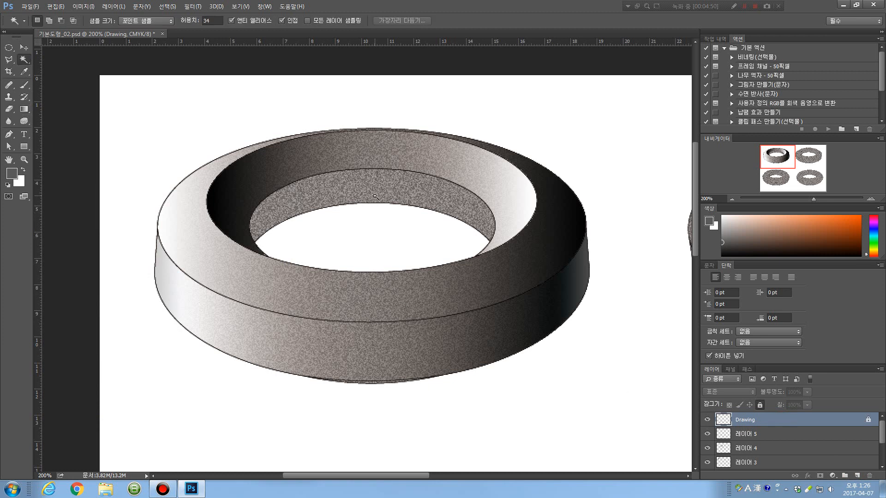
left_click(373, 185)
Fill the lower inner wall on 레이어 5 with the gradient from its right edge to its left edge and deselect.
left_click(759, 434)
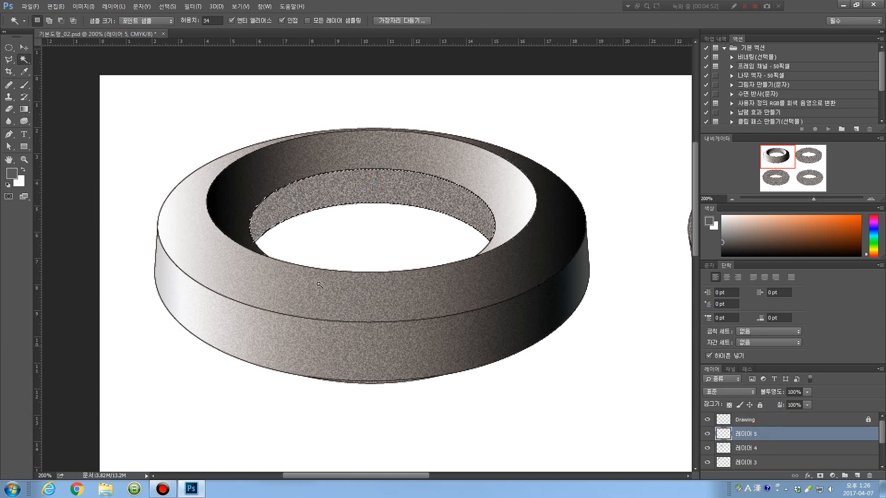
key("g")
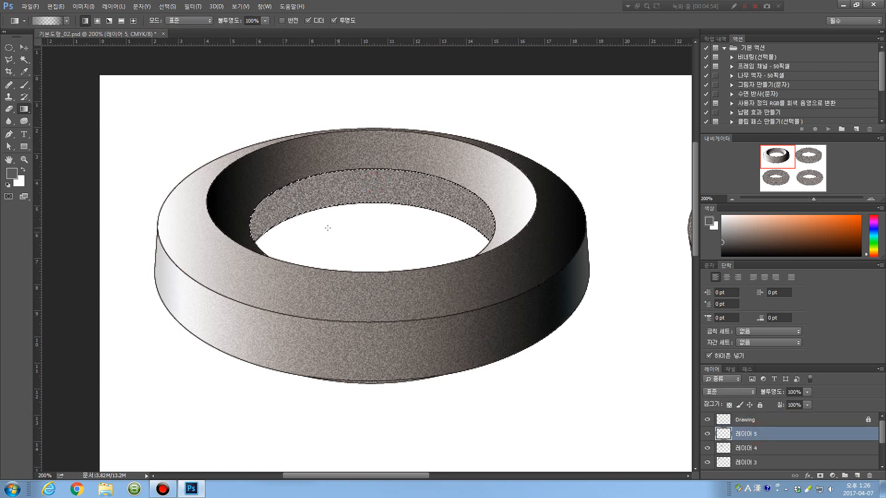
left_click_drag(253, 226, 475, 226)
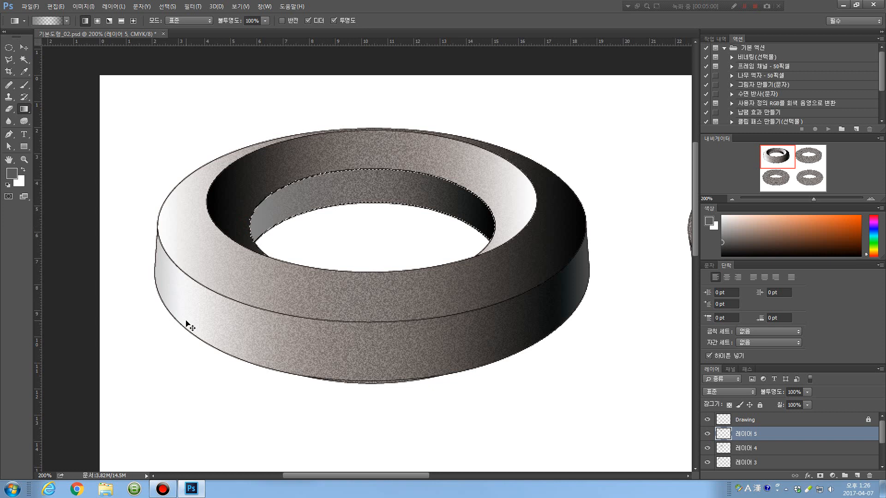
key("ctrl+f")
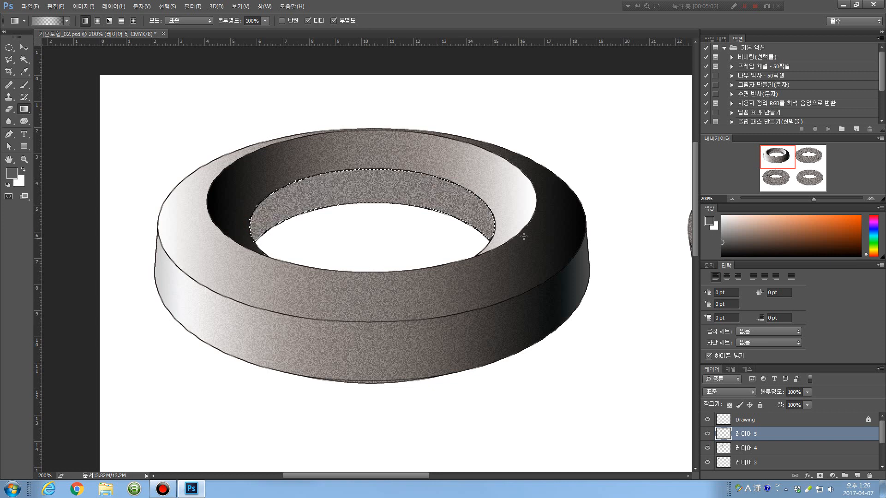
left_click_drag(495, 221, 252, 222)
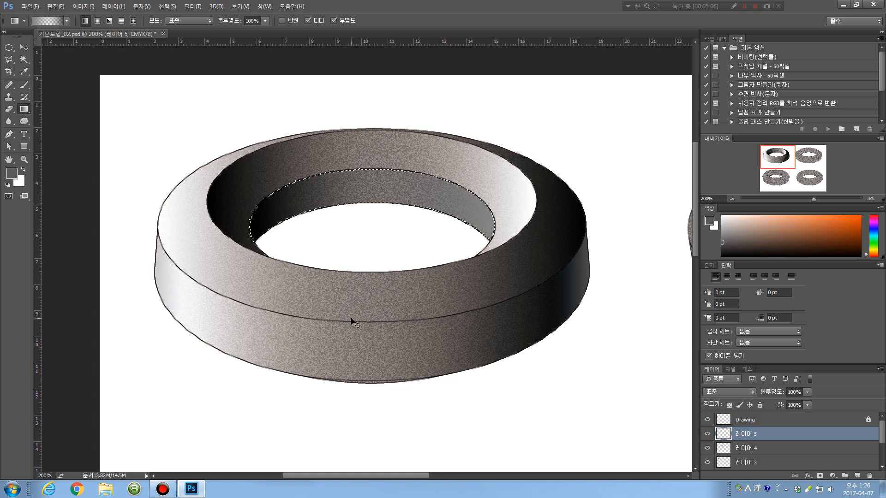
key("ctrl+d")
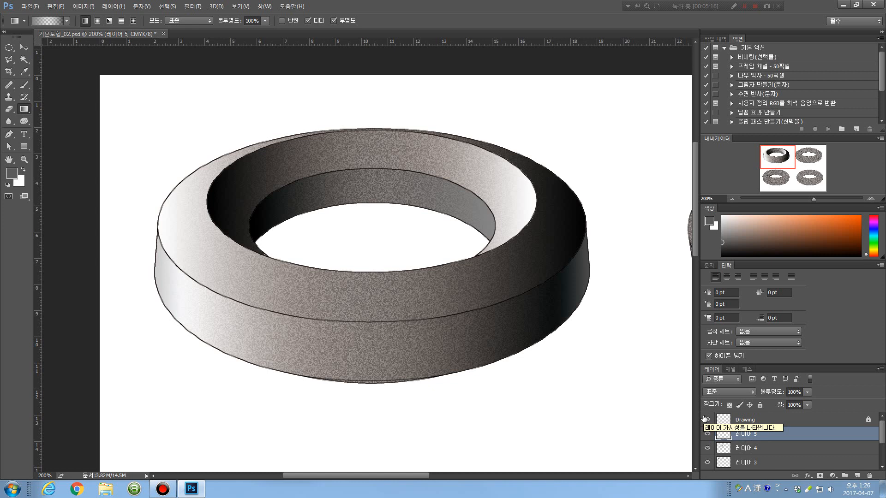
Select the four shading layers 레이어 2 to 레이어 5 together and lower their opacity to 69%.
left_click(762, 450, "shift")
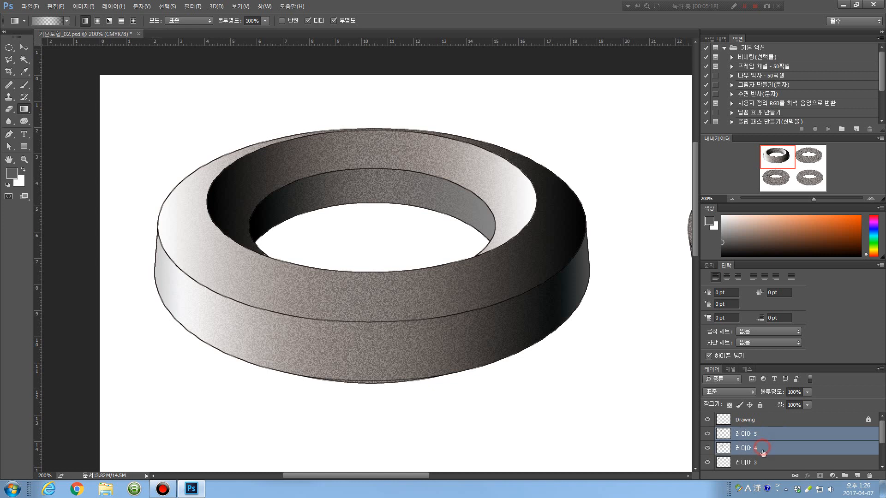
scroll(760, 454, "down", 1)
left_click(761, 447, "ctrl")
left_click(763, 461, "ctrl")
scroll(762, 460, "down", 1)
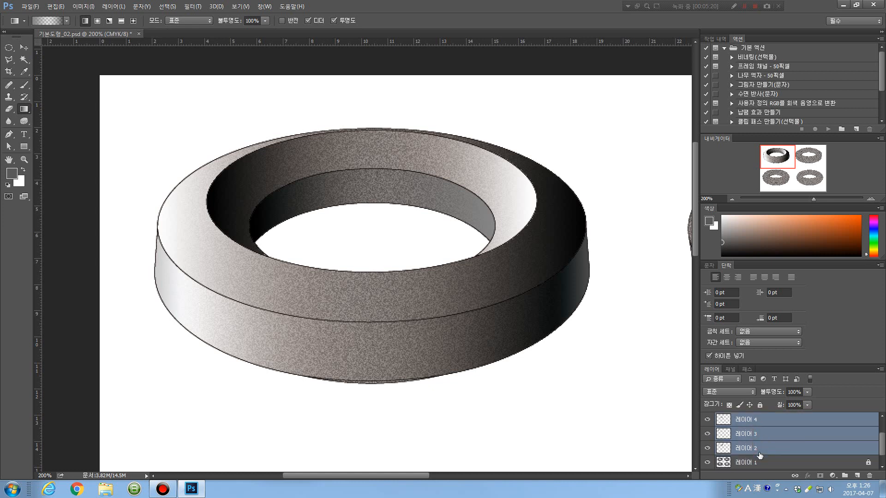
left_click(807, 392)
left_click_drag(792, 400, 790, 400)
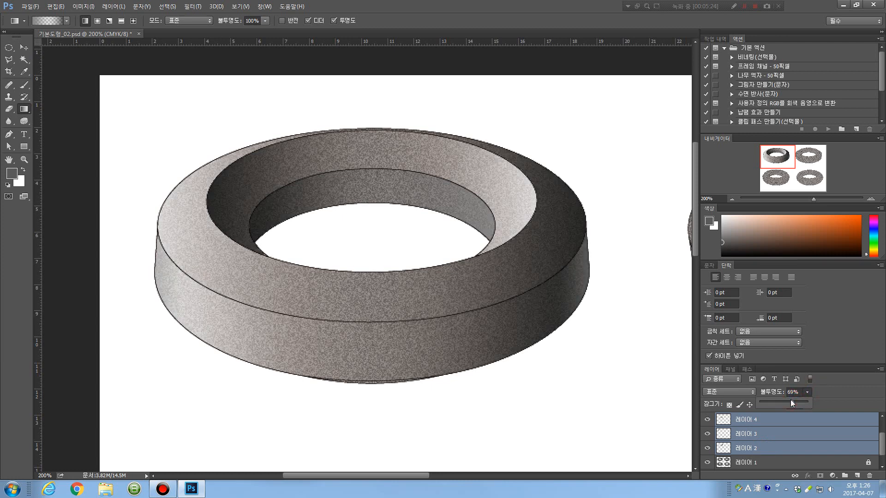
Hide the Drawing layer and merge the four selected shading layers into one.
scroll(715, 428, "up", 2)
left_click(706, 419)
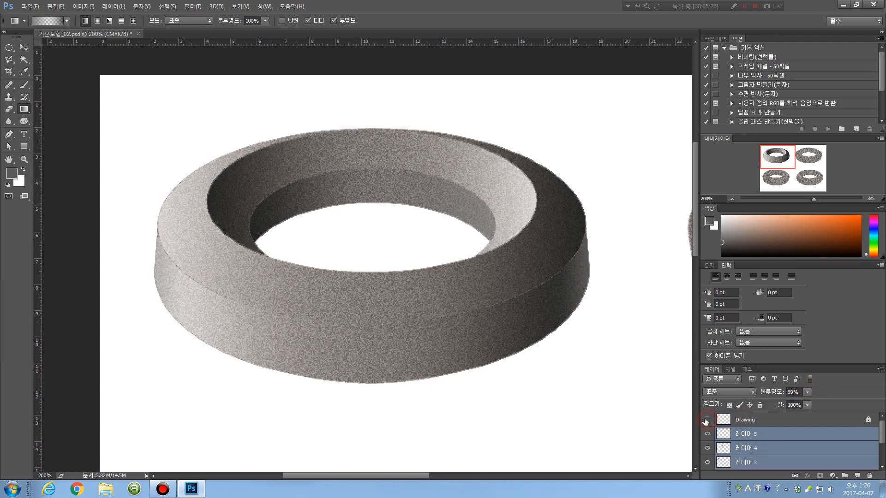
right_click(751, 446)
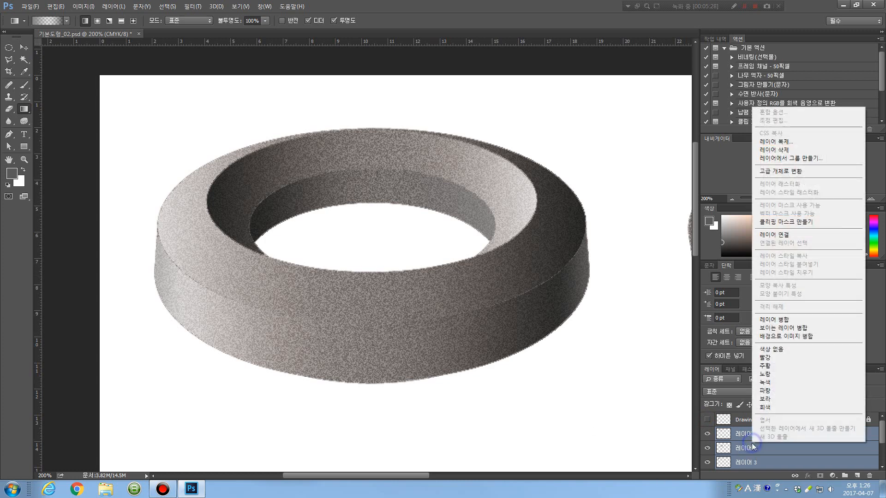
left_click(783, 319)
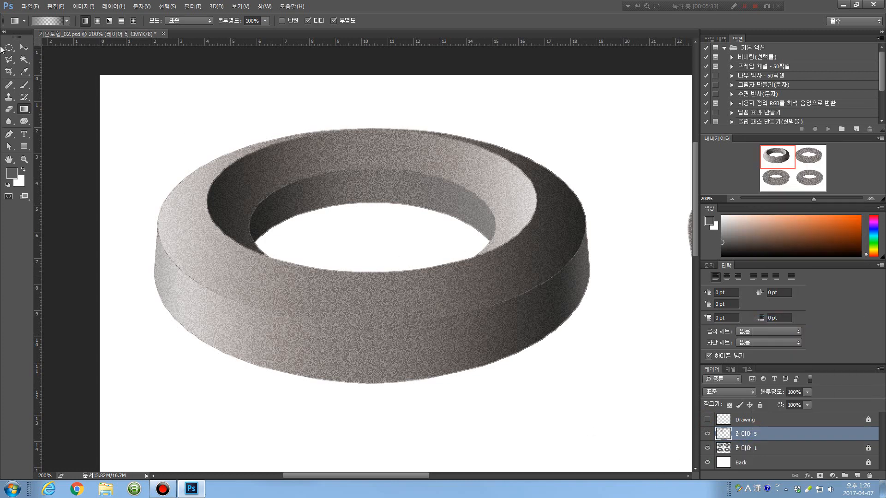
Soften the edges between the first ring's shaded faces on the merged layer with the Blur tool.
left_click(8, 121)
left_click(55, 123)
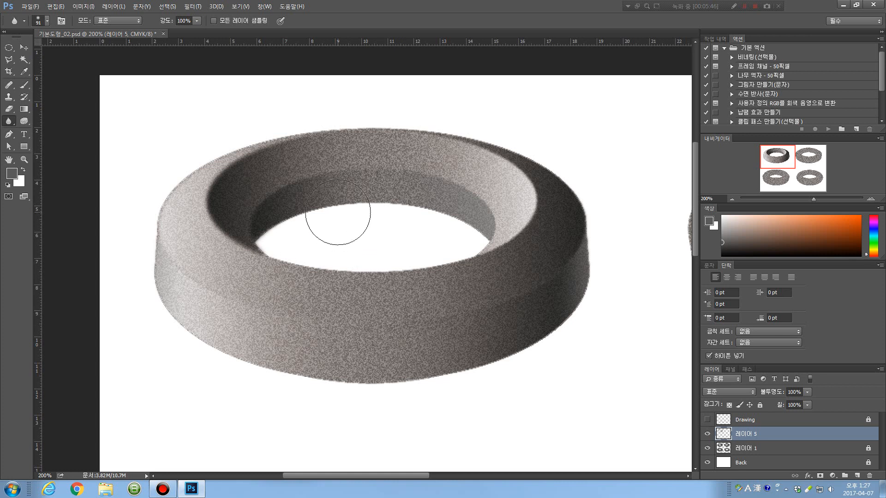
left_click(23, 86)
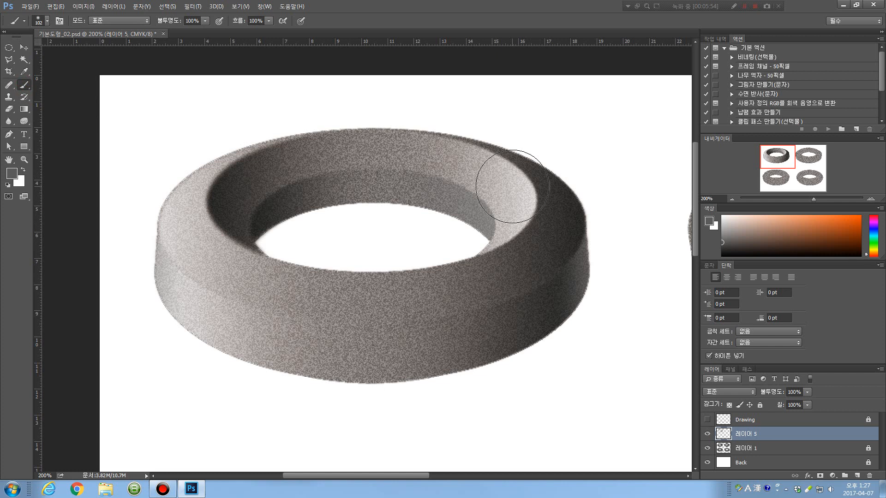
left_click(24, 47)
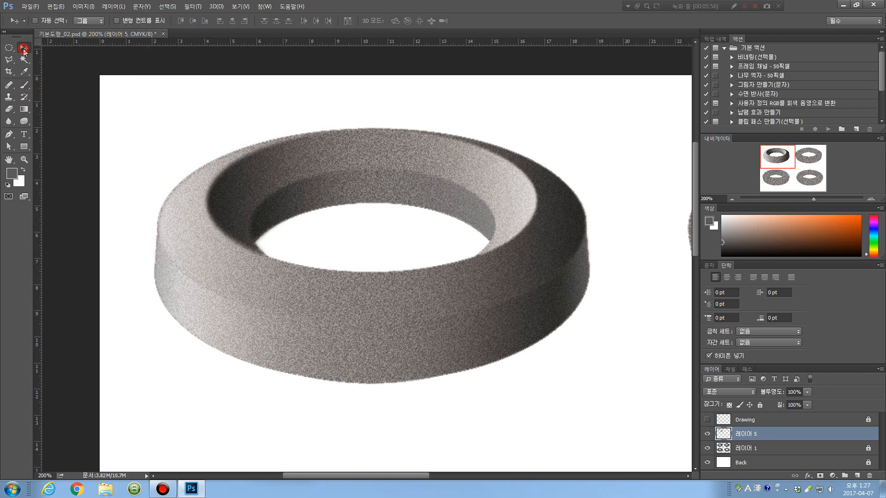
key("ctrl")
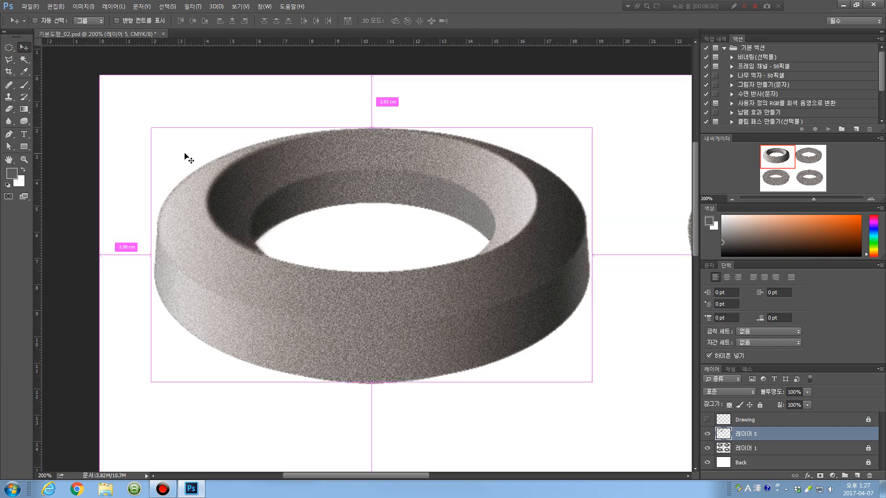
Make the Drawing layer visible again for work on the upper-right ring.
key("ctrl+0")
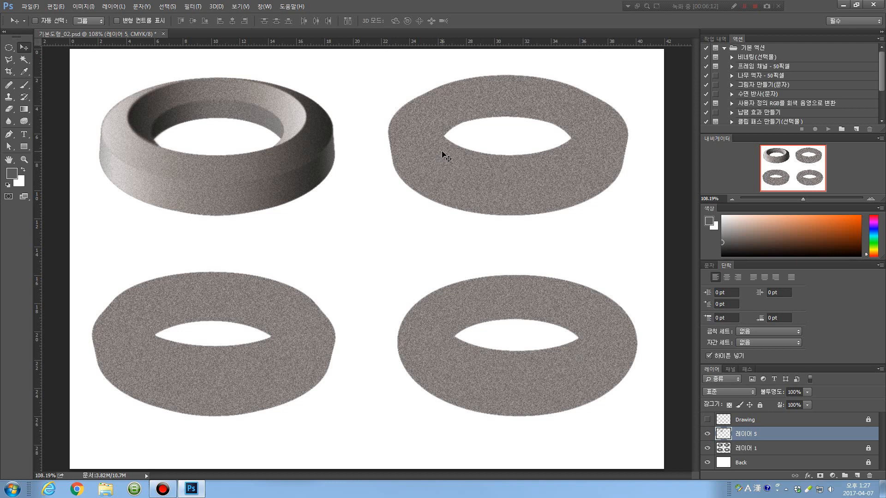
left_click(708, 419)
key("z")
left_click(491, 160)
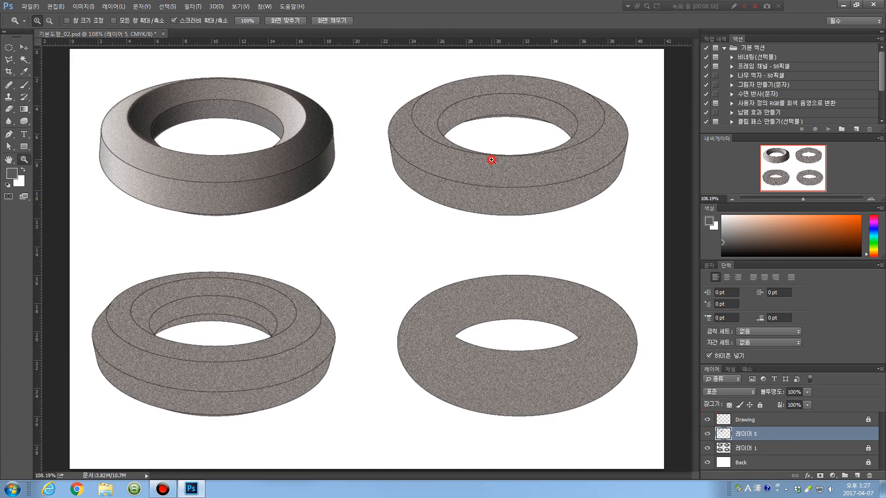
left_click_drag(537, 120, 392, 224)
left_click(414, 217)
left_click(392, 224, "alt")
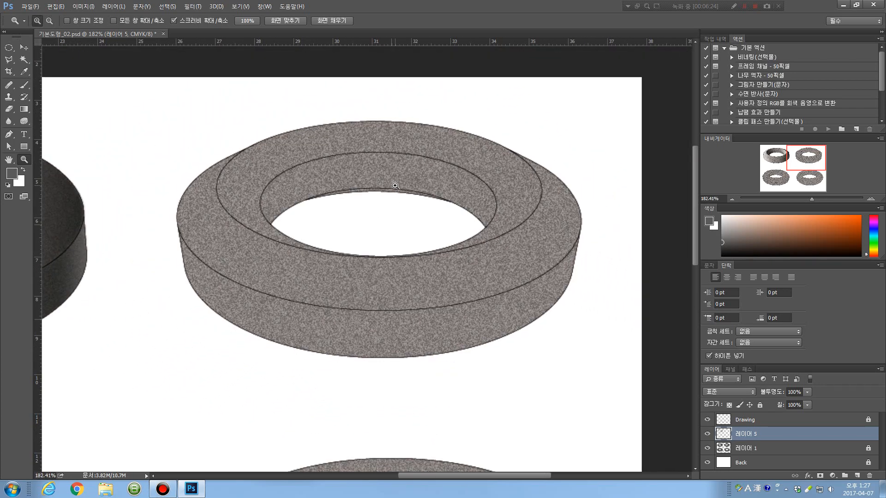
left_click(395, 185)
left_click(395, 186)
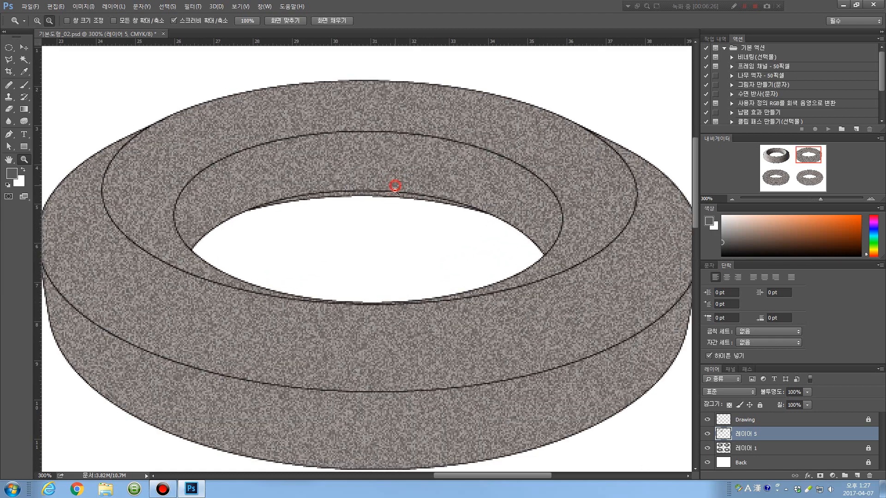
left_click(395, 186, "alt")
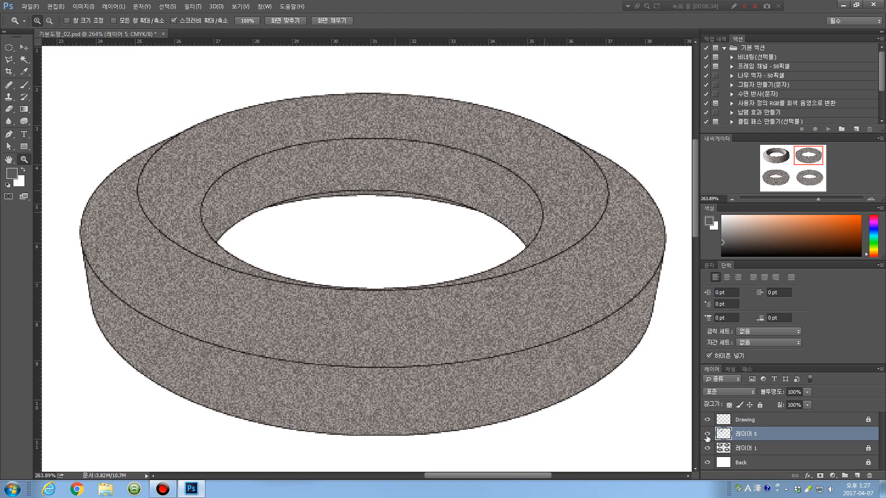
Rename the merged shading layer as 레이어 2 and add a new layer above it.
double_click(747, 434)
type("2")
key("Return")
left_click(855, 475)
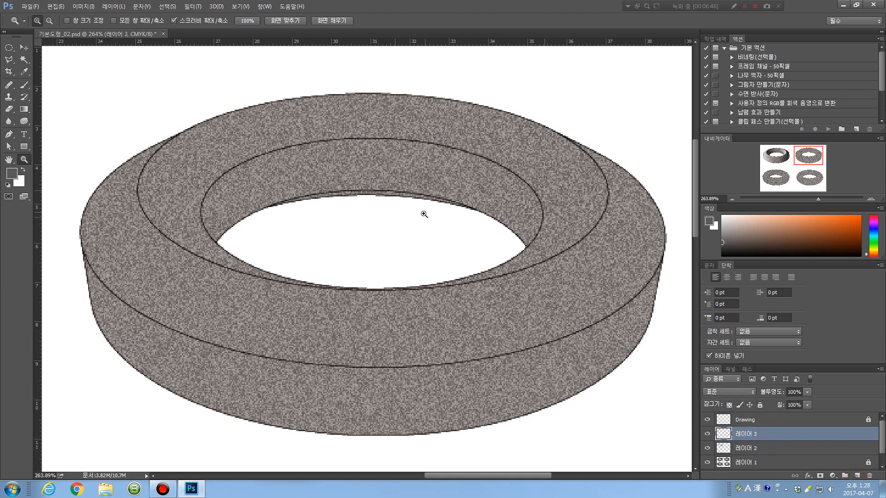
Select the second ring's upper inner face on the Drawing layer with the Magic Wand.
left_click(24, 59)
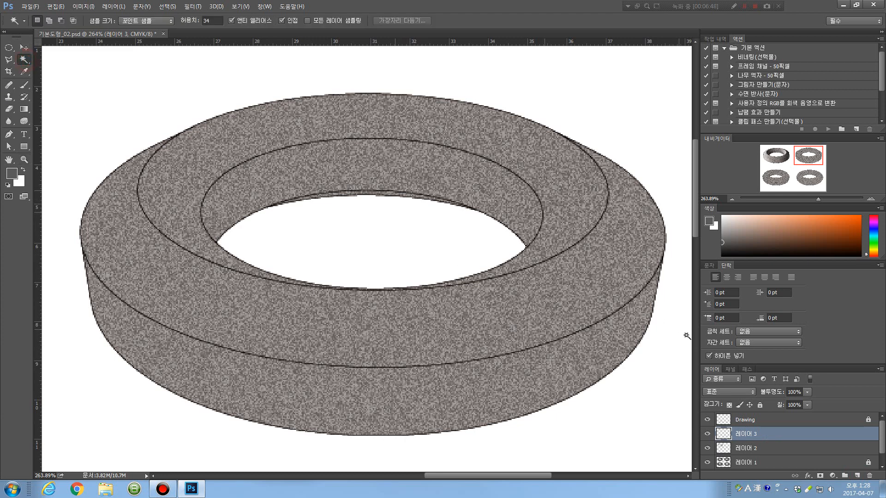
left_click(741, 420)
left_click(436, 169)
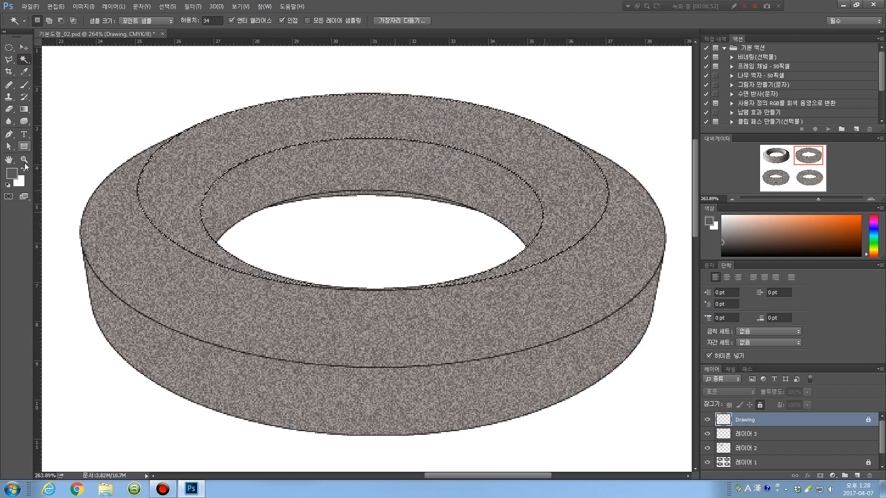
Set the gradient from black at 0% to medium gray at 100% and fill the selected face on 레이어 3 from left to right.
left_click(24, 146)
left_click(24, 109)
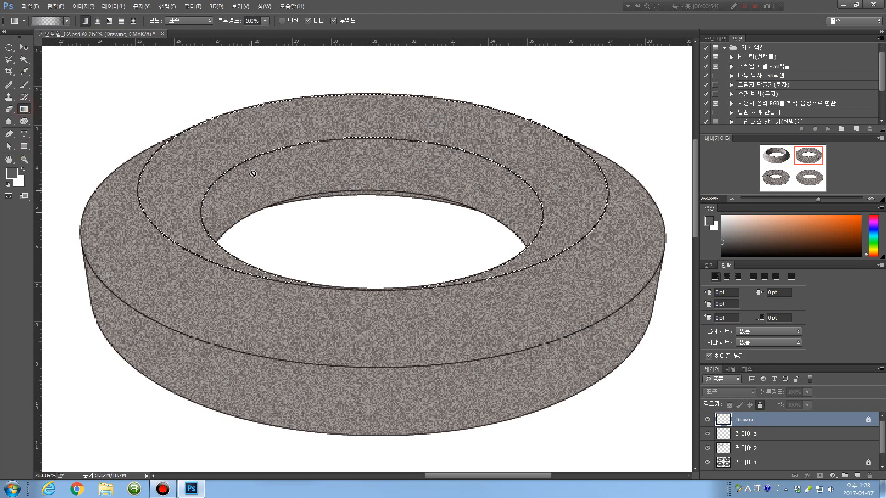
left_click(46, 24)
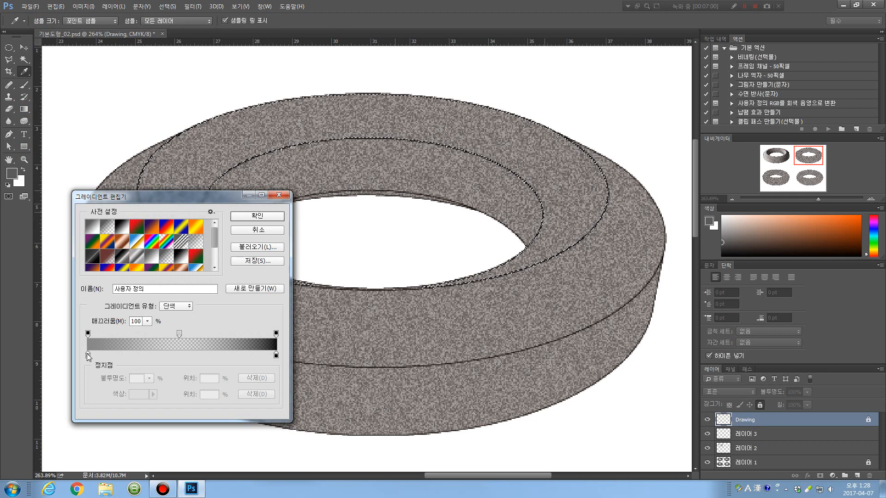
left_click_drag(88, 356, 46, 363)
left_click_drag(235, 358, 291, 358)
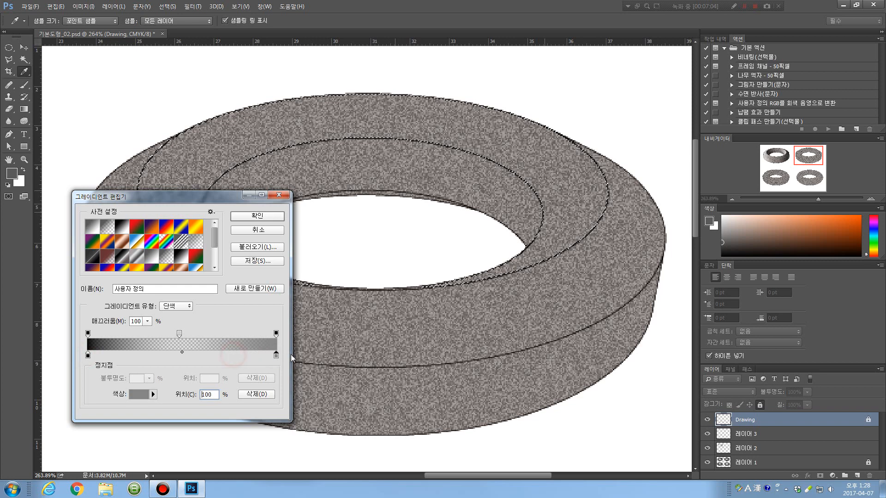
left_click(257, 216)
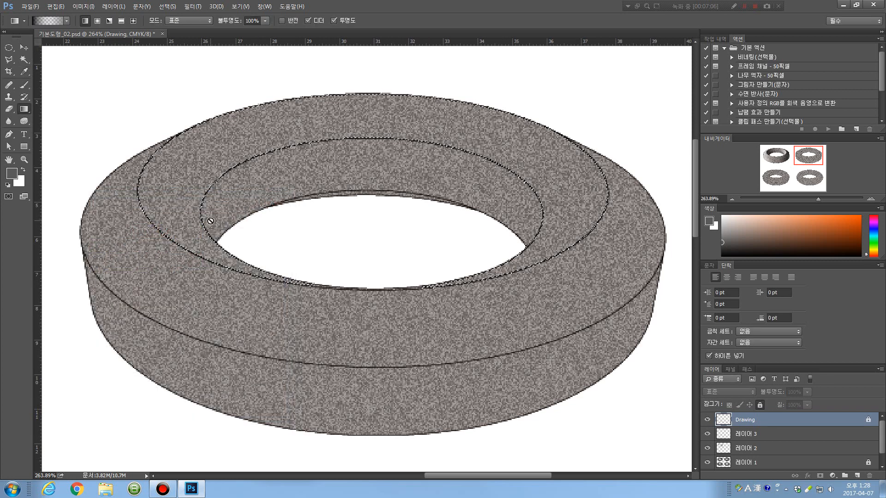
left_click(766, 440)
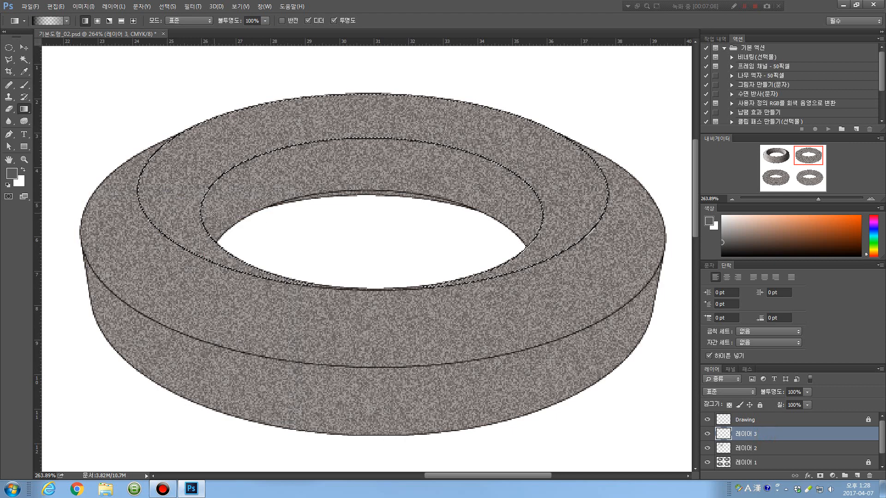
left_click_drag(204, 214, 490, 213)
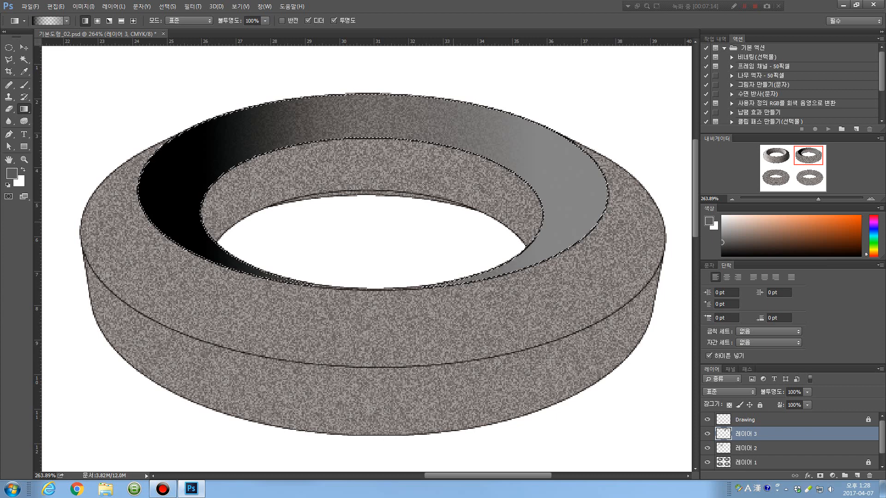
Change the gradient's color stop at 100% to white (ffffff) and accept the gradient.
left_click(45, 19)
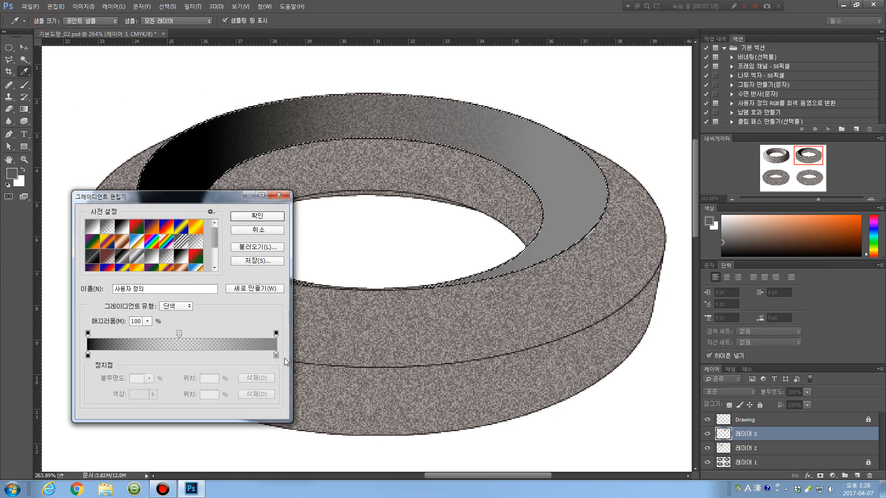
left_click(275, 356)
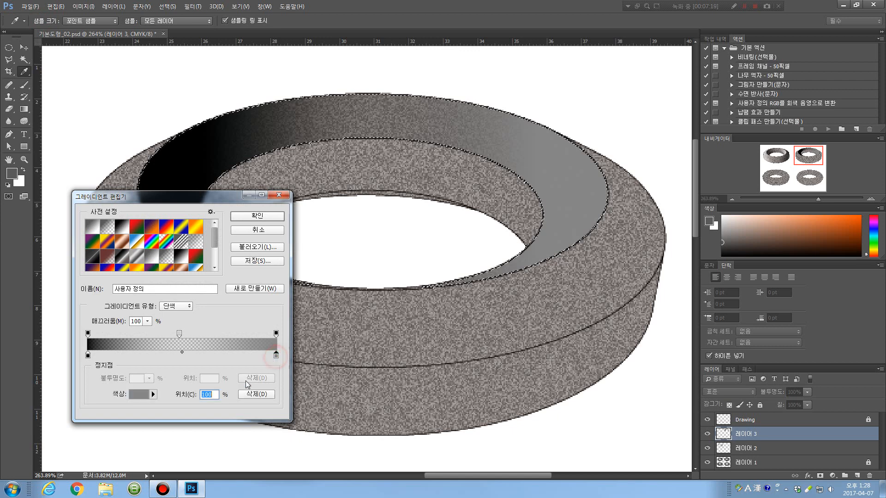
left_click(139, 395)
left_click_drag(104, 232, 27, 143)
left_click(296, 177)
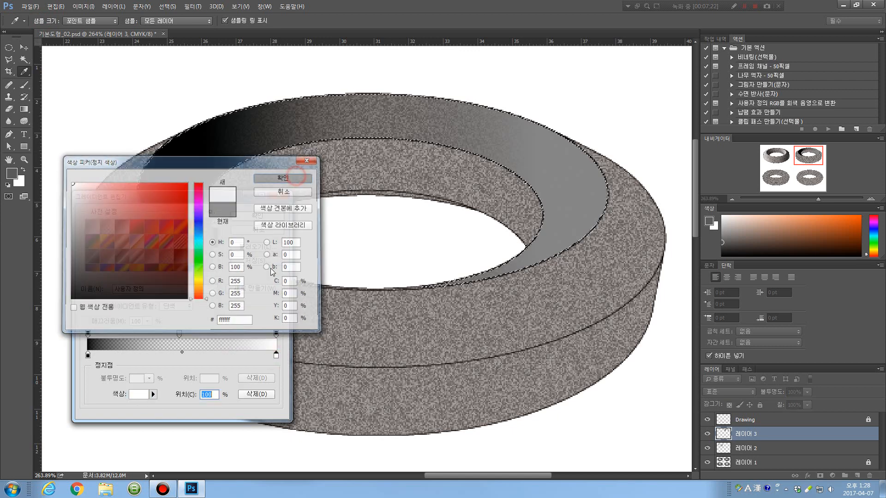
left_click(259, 218)
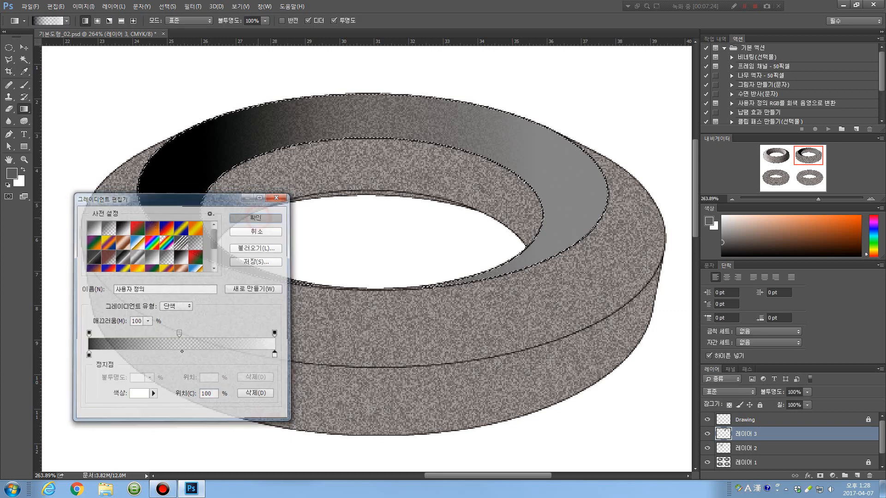
Undo the last gradient fill and refill the selected upper inner face on 레이어 3 from left to right.
key("ctrl+z")
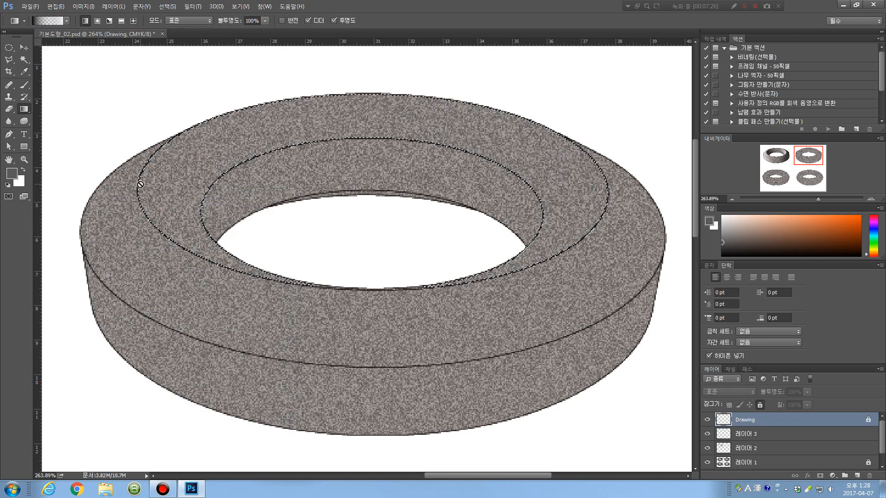
left_click(729, 433)
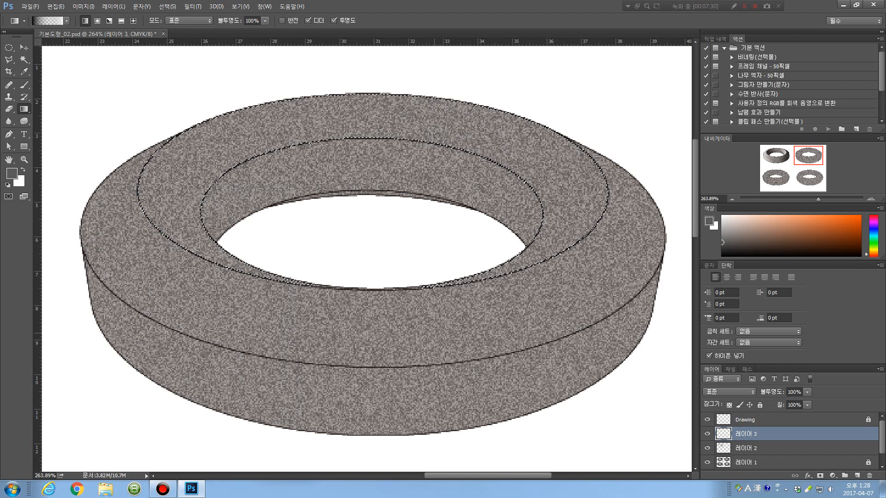
left_click_drag(140, 188, 604, 200)
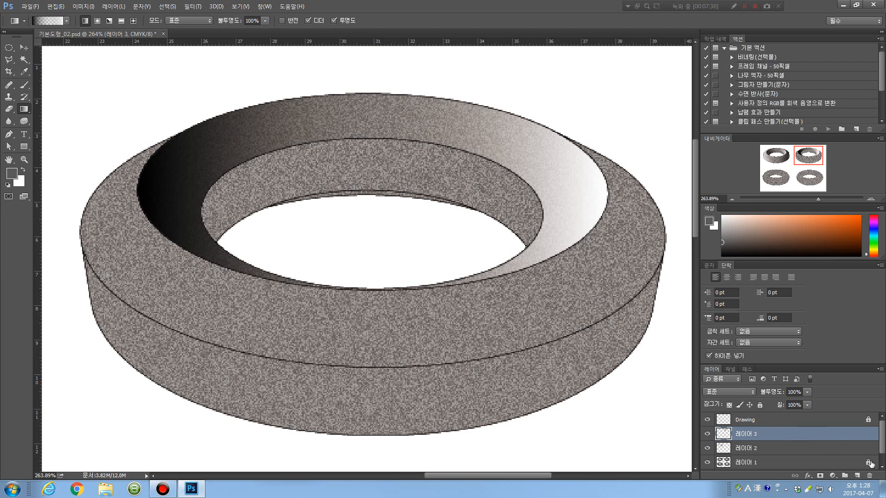
Add a new layer above 레이어 3 and select the second ring's upper outer face on the Drawing layer with the Magic Wand.
left_click(856, 476)
left_click(800, 421)
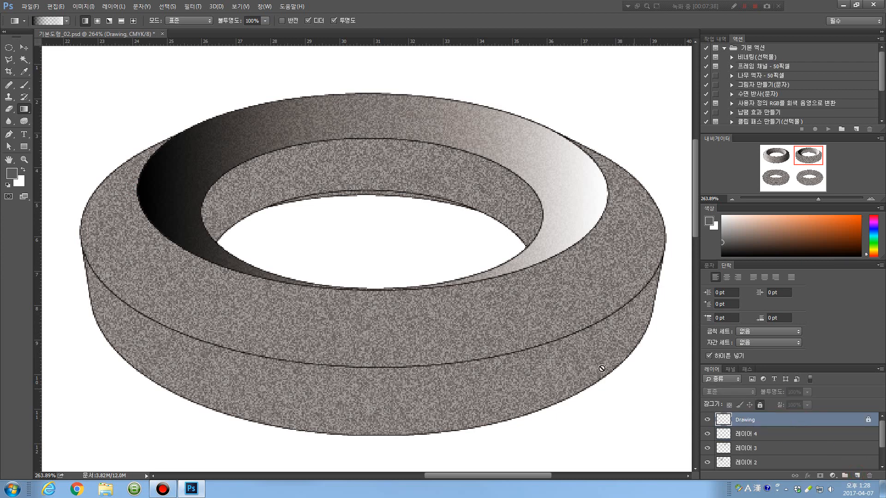
key("w")
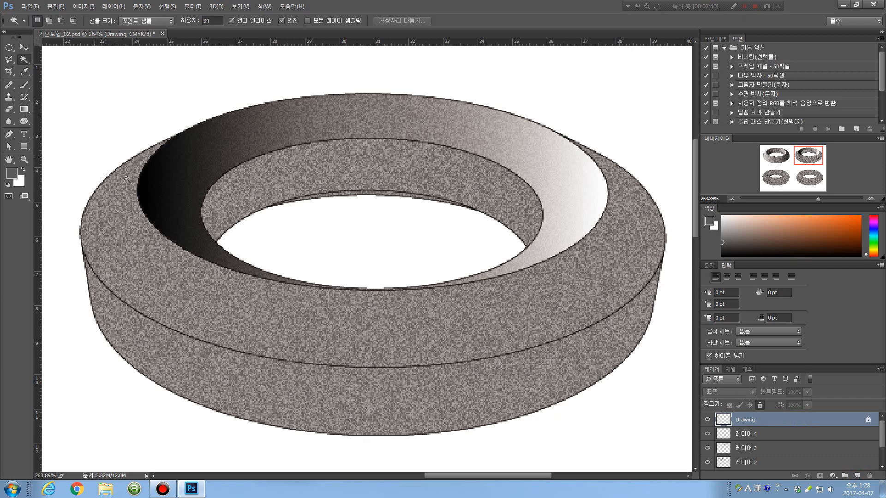
left_click(124, 189)
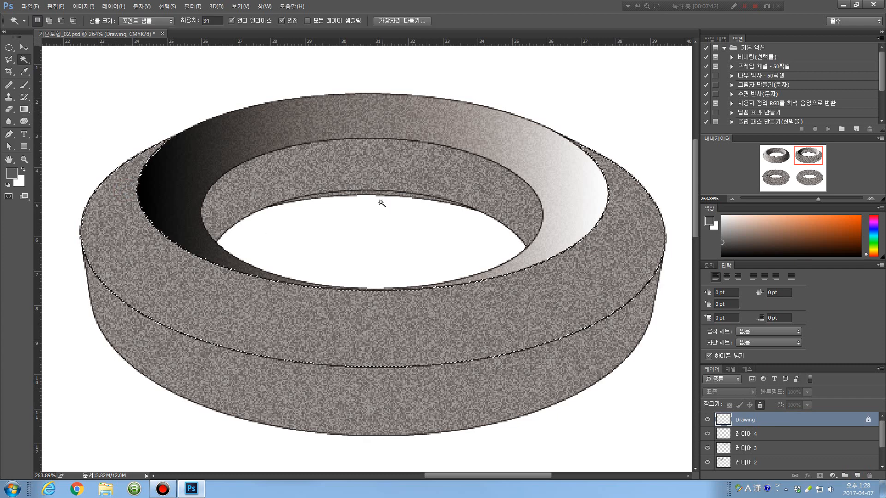
Fill the selected upper outer face on 레이어 4 with the black-to-white gradient from right to left and deselect it.
left_click(24, 109)
left_click(744, 434)
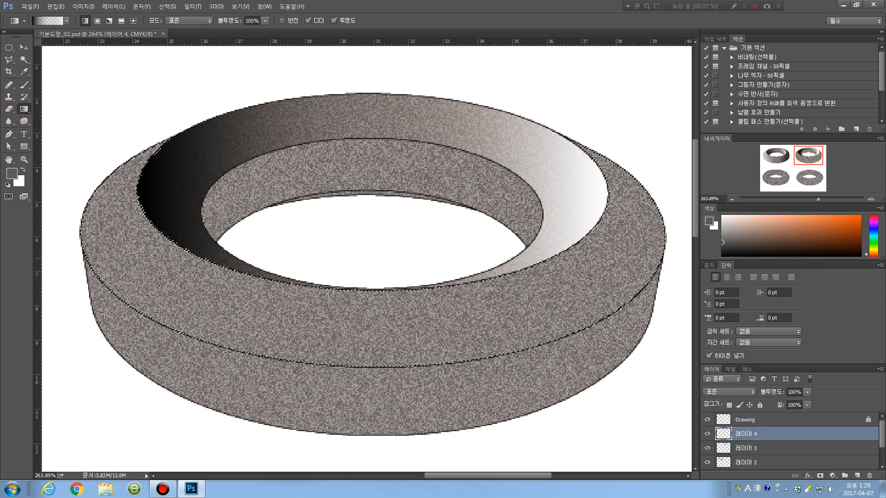
mouse_move(662, 236)
left_mouse_down()
mouse_move(110, 218)
mouse_move(78, 233)
left_mouse_up()
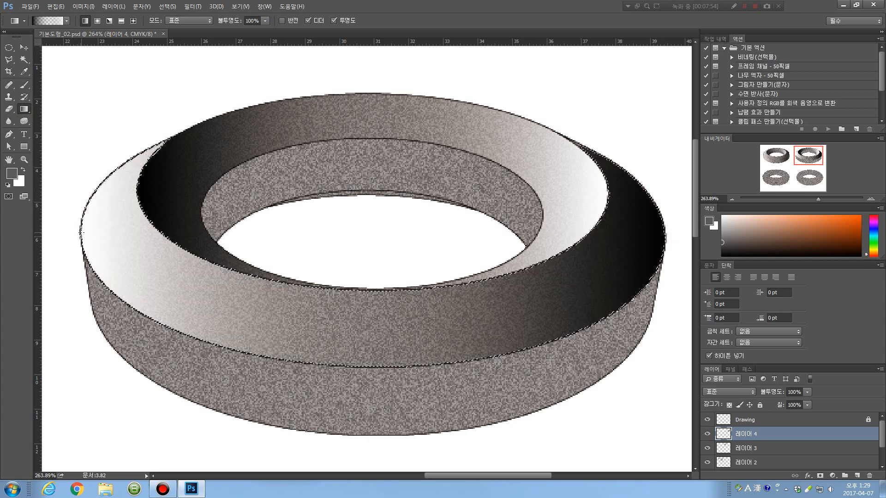
key("ctrl+d")
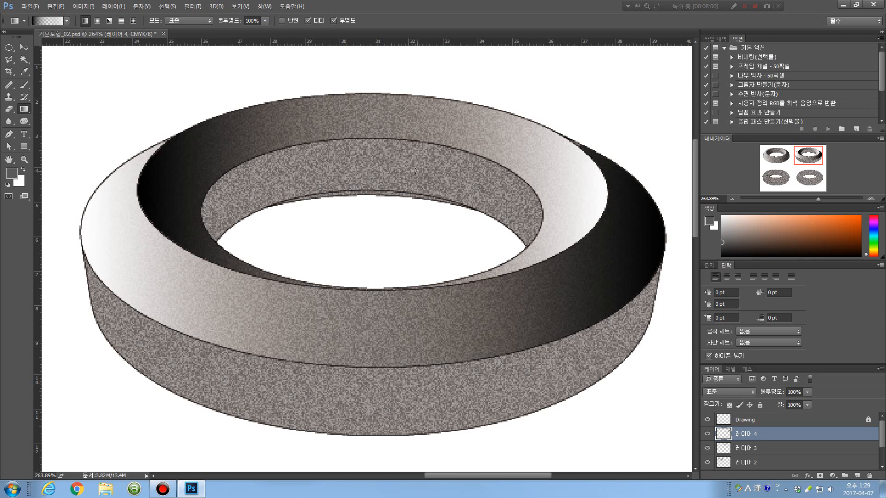
Add a new layer above 레이어 4 and select the second ring's inner wall on the Drawing layer with the Magic Wand.
left_click(754, 420)
left_click(781, 434)
left_click(858, 475)
left_click(766, 421)
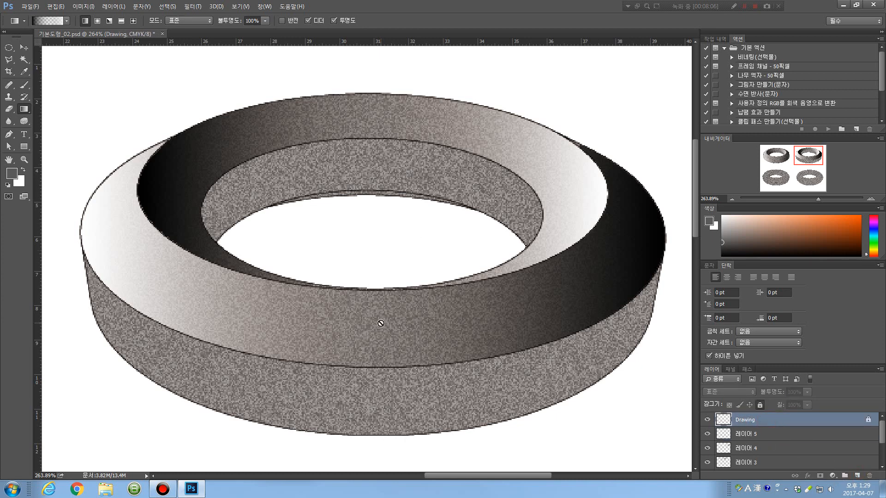
key("w")
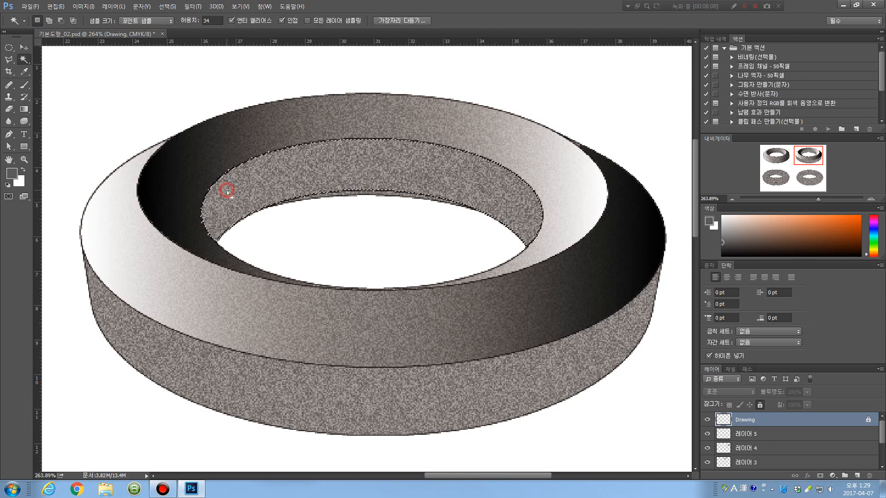
left_click(227, 189)
With 레이어 5 active, load the sylinder_joon gradient preset and set its black color stop's location to 10%.
left_click(755, 434)
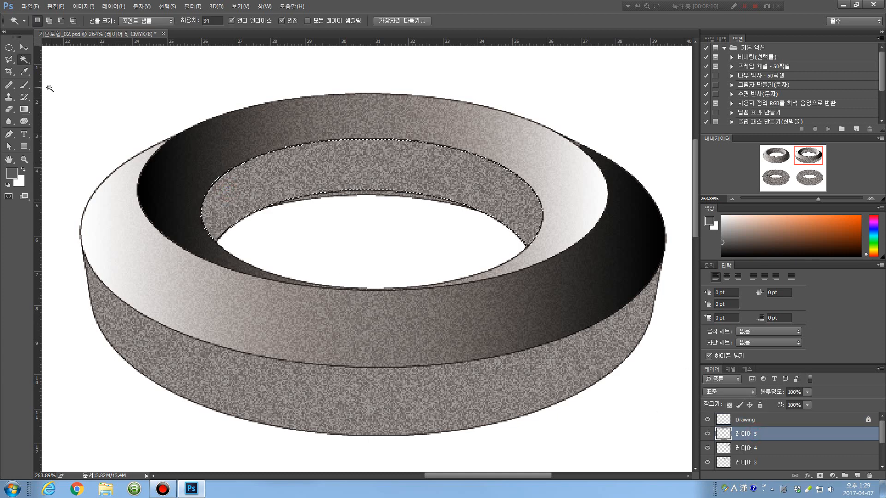
left_click(24, 109)
left_click(46, 18)
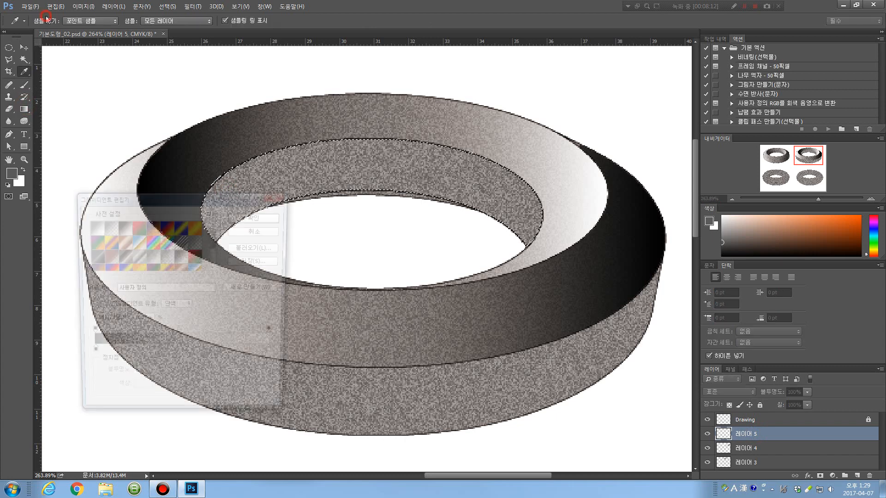
left_click_drag(213, 241, 213, 265)
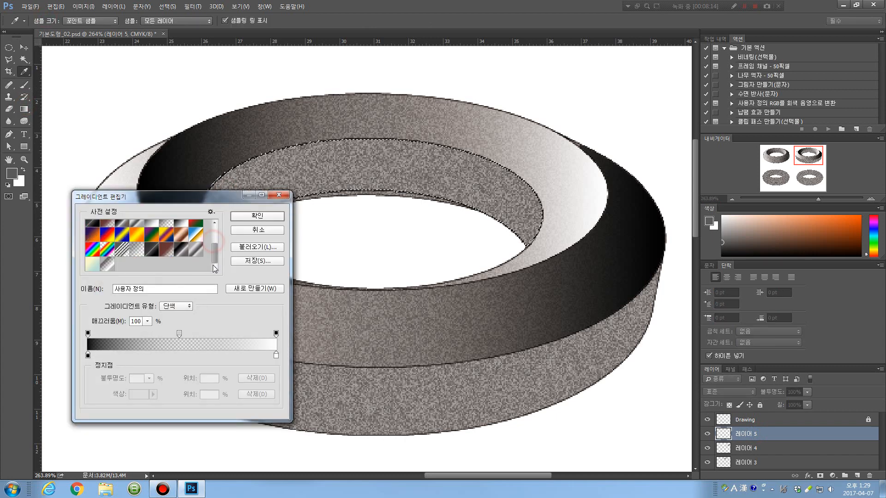
left_click(109, 268)
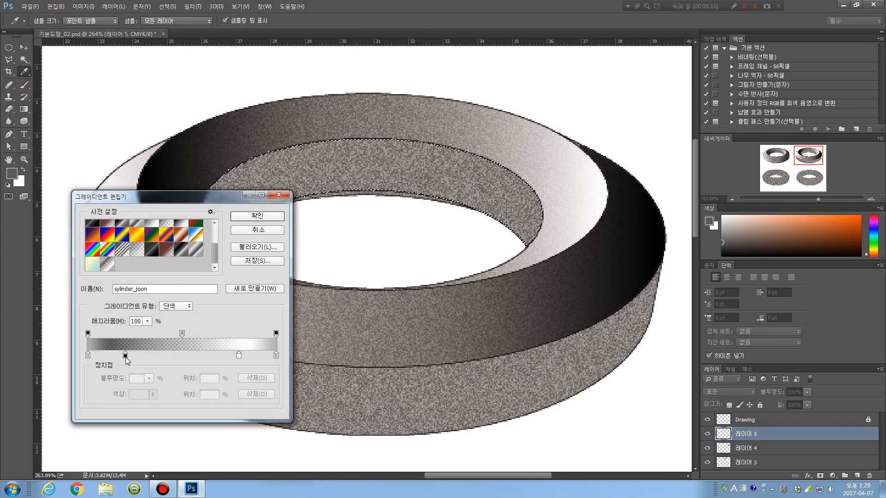
left_click(125, 355)
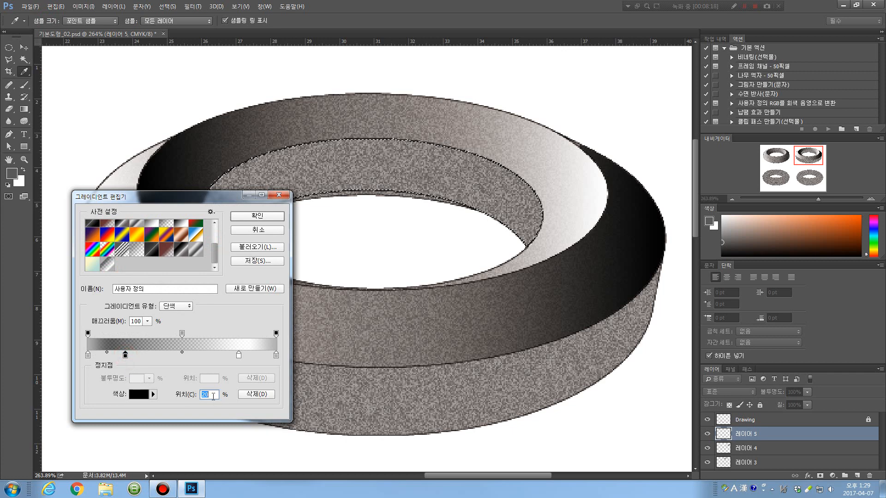
type("10")
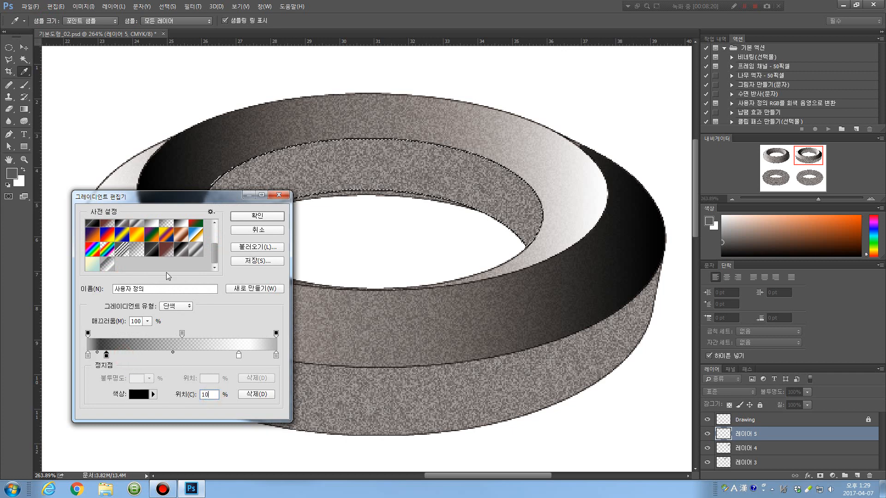
Set the white color stop's location to 90%, accept the gradient and fill the selected inner wall on 레이어 5 from left to right.
left_click(238, 355)
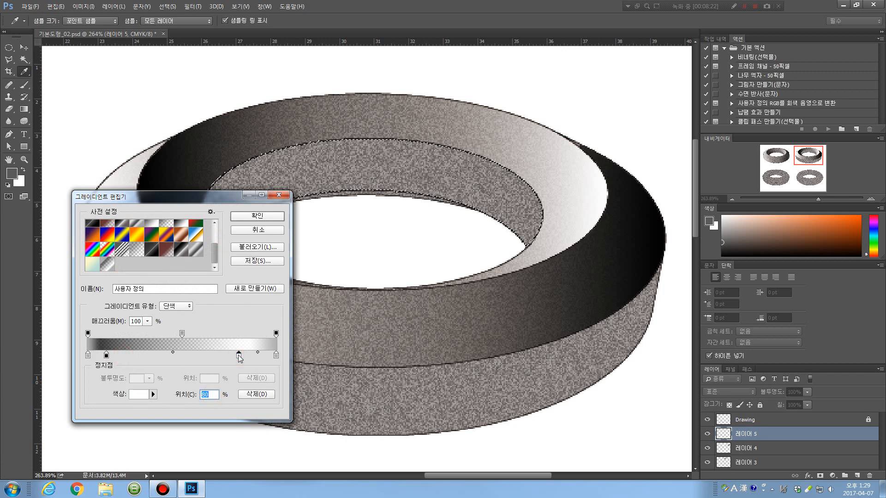
type("90")
key("Return")
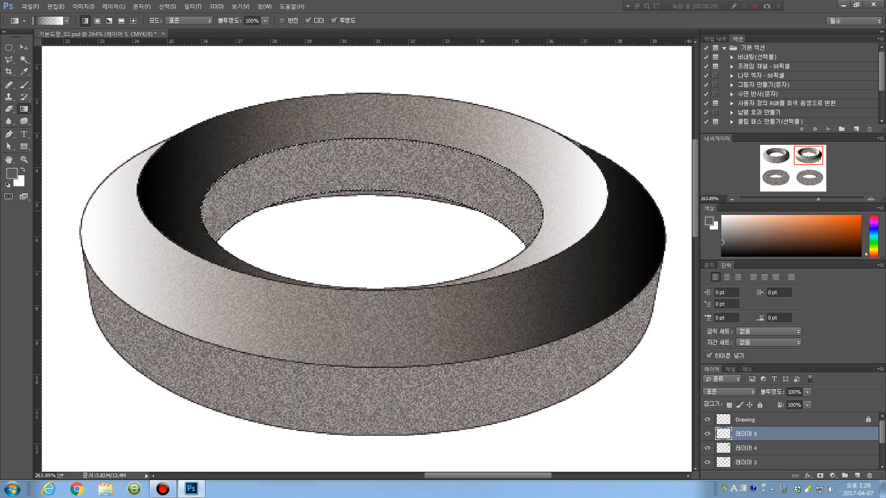
left_click_drag(202, 211, 409, 210)
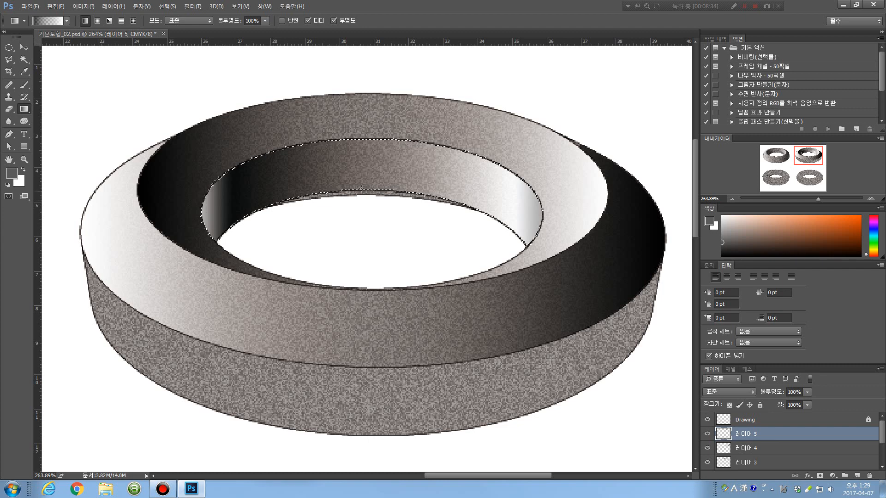
Remove the gradient's gray color stops at both ends and accept the gradient.
left_click(46, 21)
left_click(106, 356)
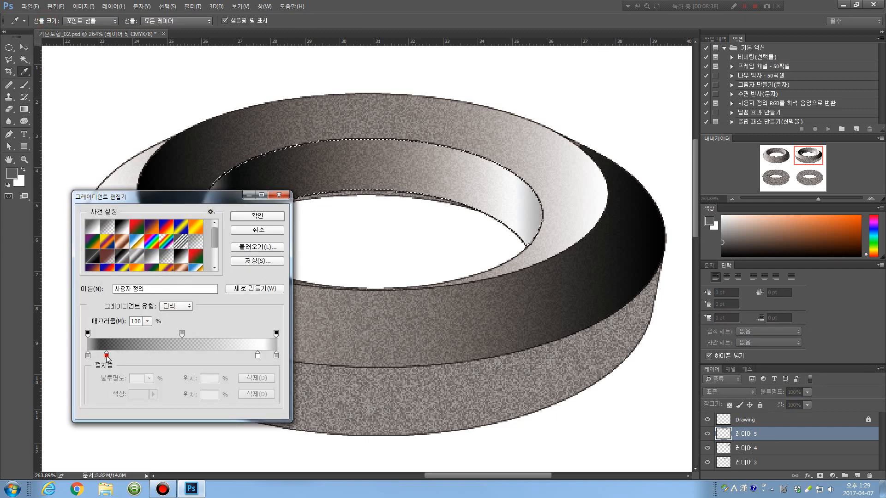
left_click_drag(87, 355, 67, 369)
left_click_drag(275, 355, 281, 371)
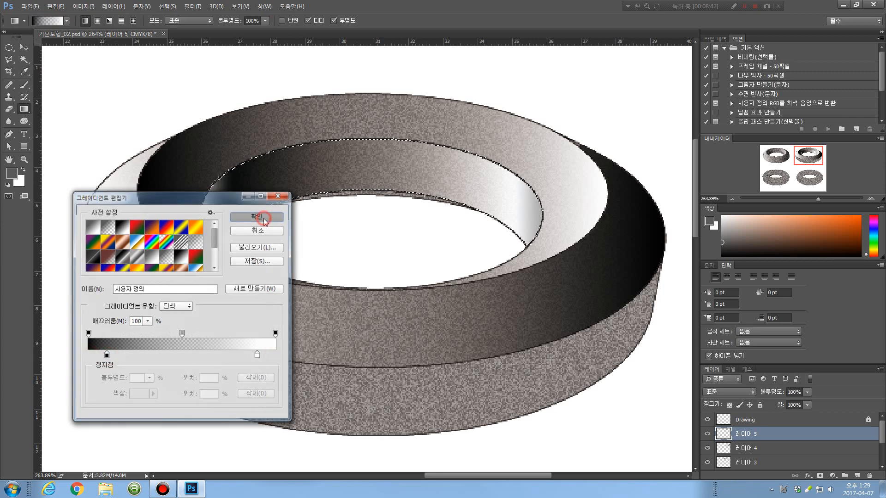
left_click(250, 216)
Undo the inner wall's fill and try refilling it on 레이어 5 from left to right with the black-to-white gradient.
key("ctrl+z")
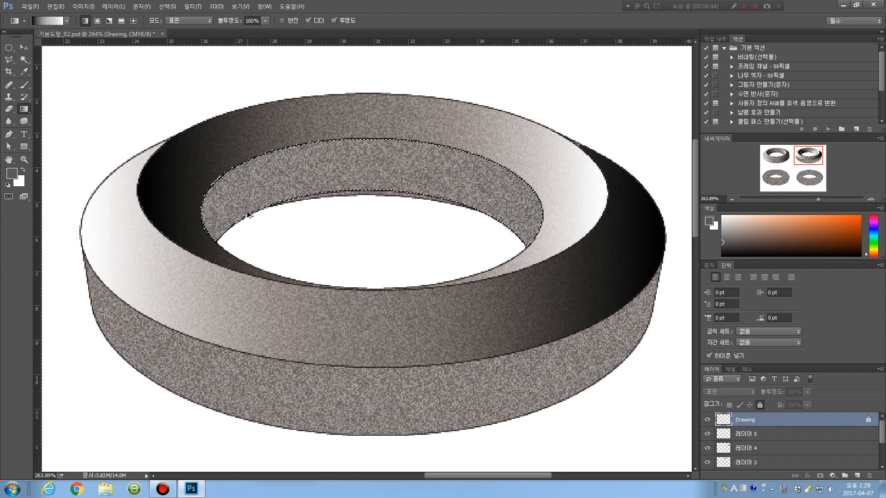
left_click(738, 433)
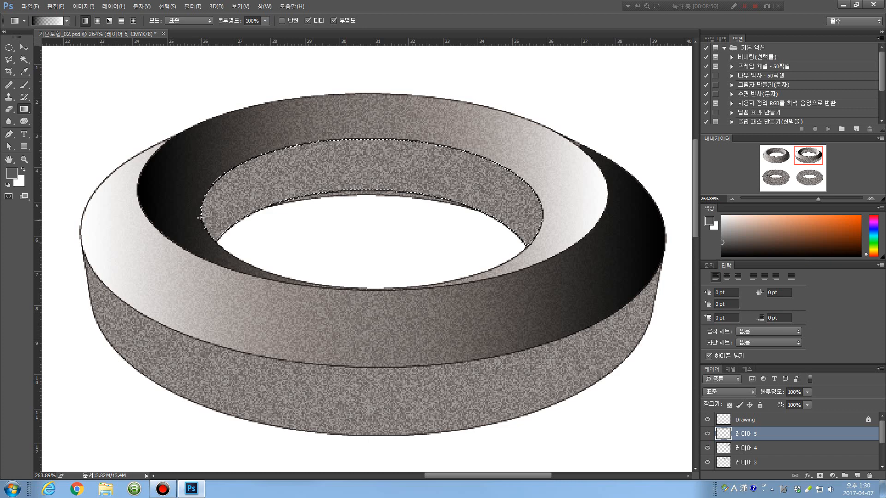
left_click_drag(200, 211, 537, 210)
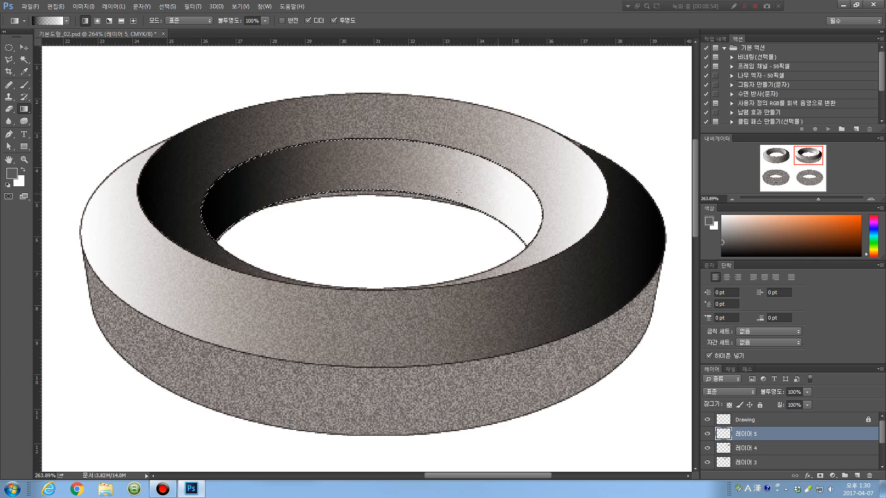
key("ctrl+z")
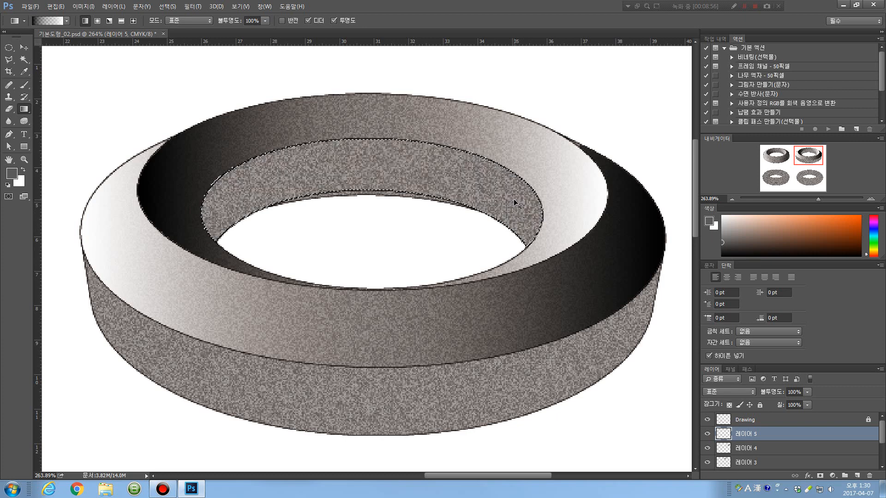
Change the gradient's white stop to gray a1a1a1 at 100% and fill the selected inner wall on 레이어 5 from left to right.
left_click(49, 20)
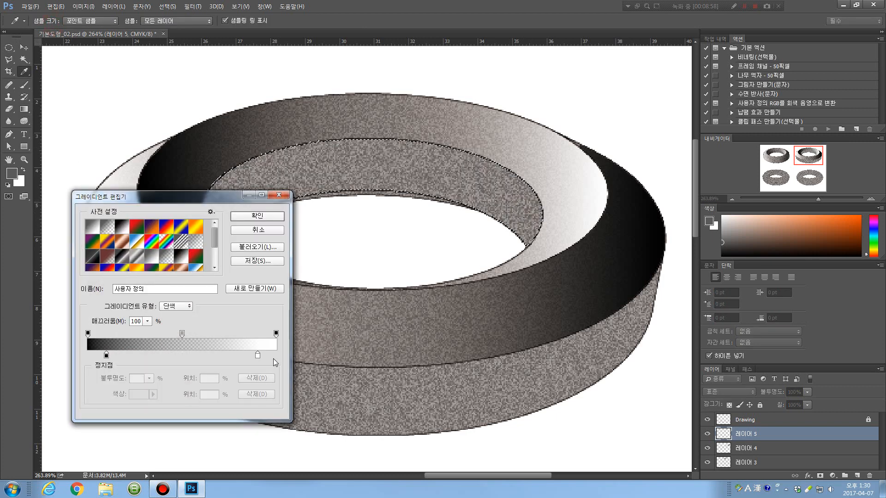
left_click_drag(257, 355, 286, 359)
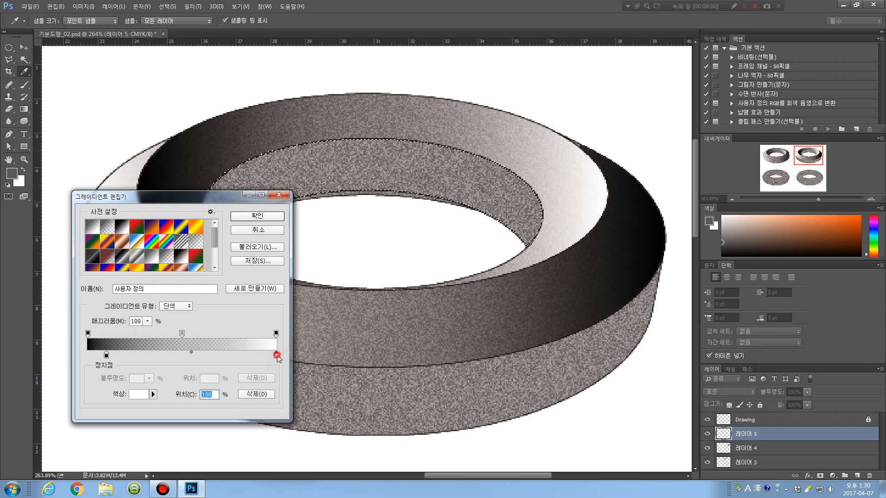
double_click(276, 356)
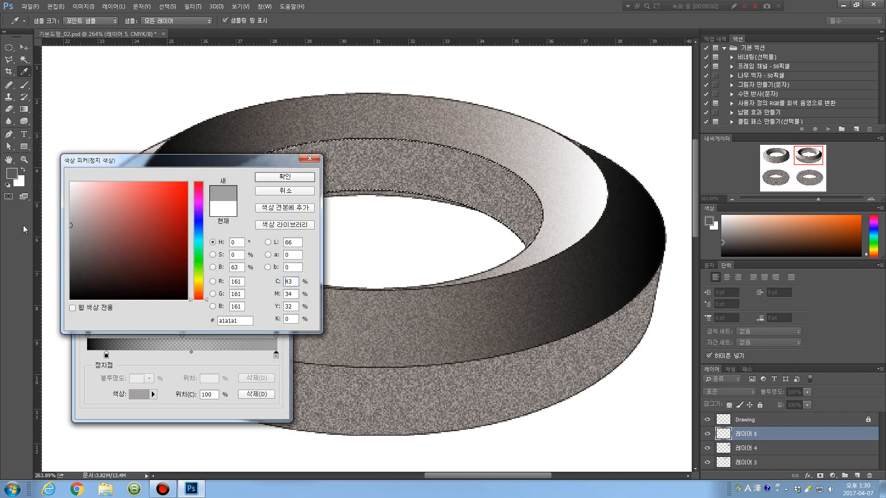
left_click(267, 177)
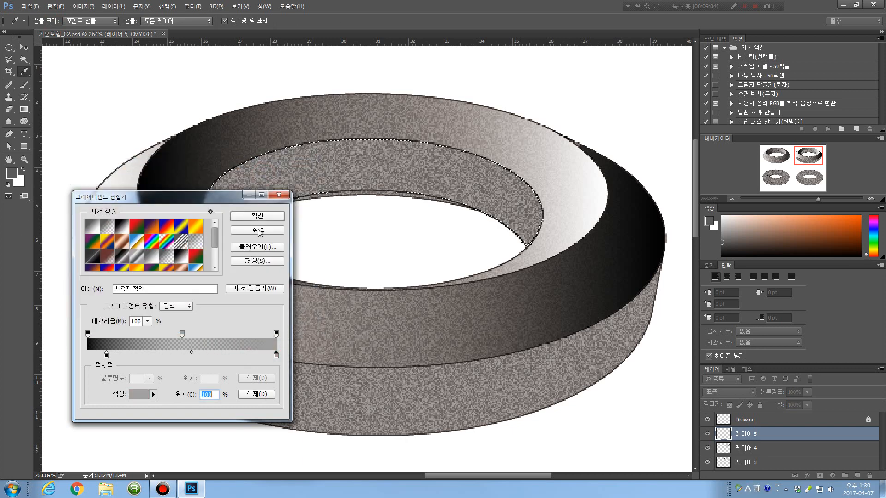
left_click(256, 216)
left_click_drag(200, 206, 540, 207)
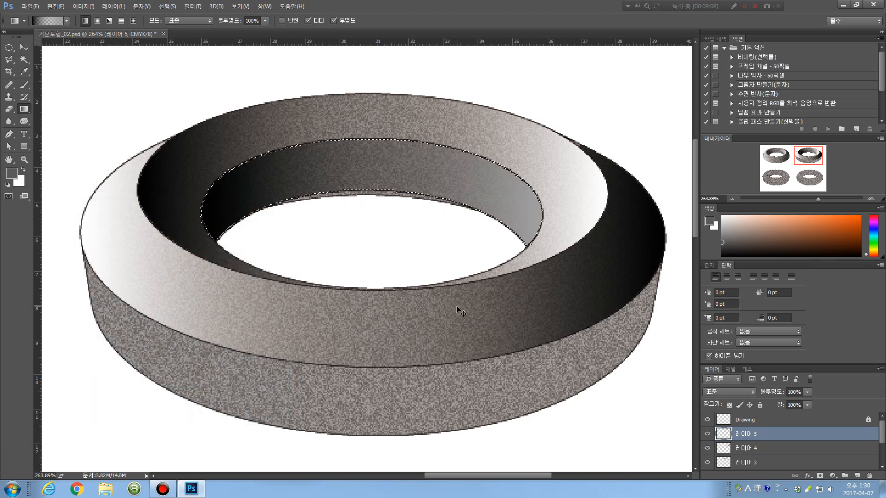
key("ctrl+d")
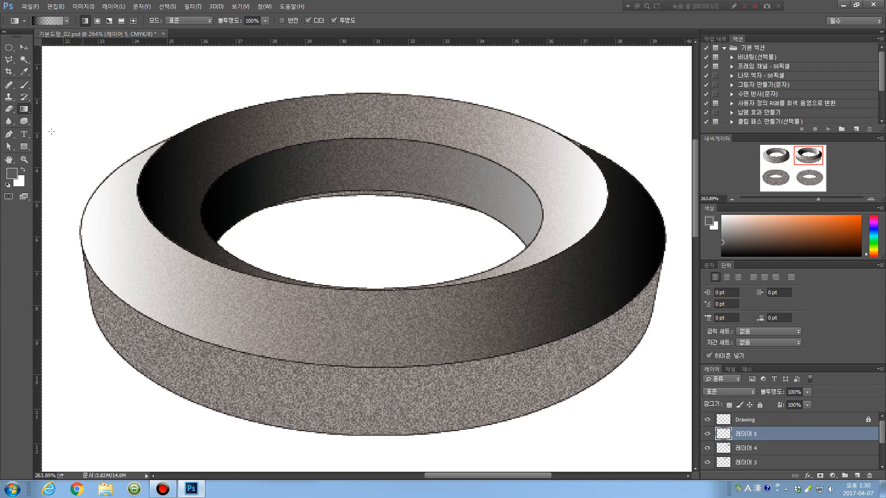
Load the sylinder_joon gradient preset for editing and set its starting gray color stop to dark gray 4e4e4e.
left_click(44, 21)
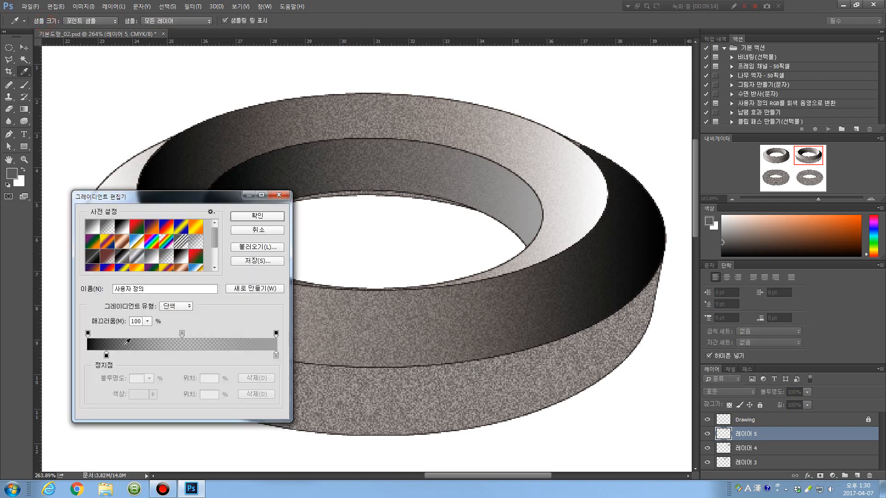
left_click_drag(215, 242, 216, 257)
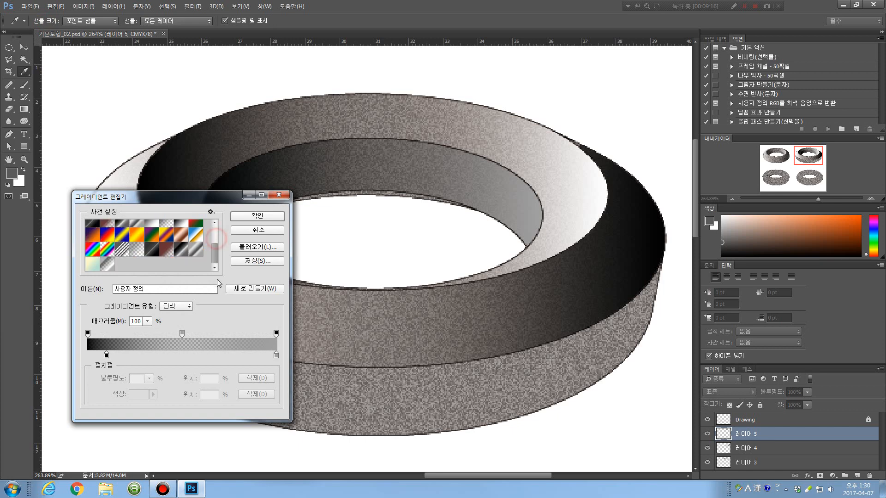
left_click(108, 266)
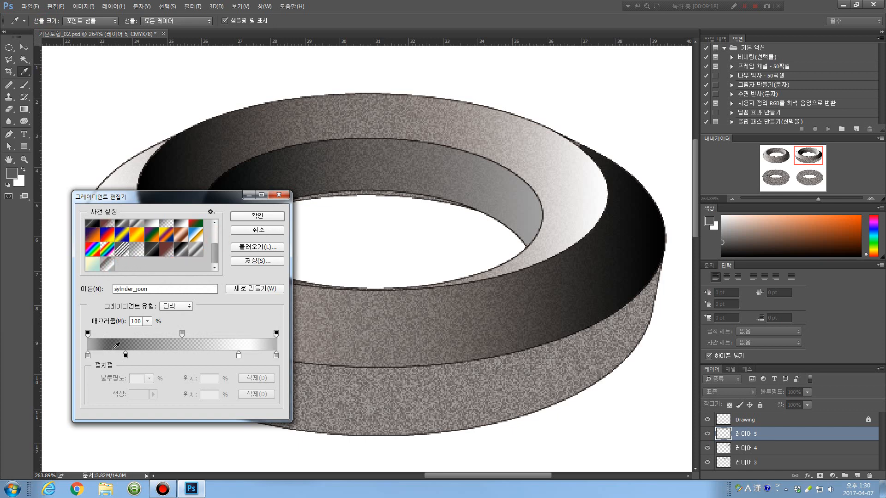
left_click_drag(125, 355, 110, 356)
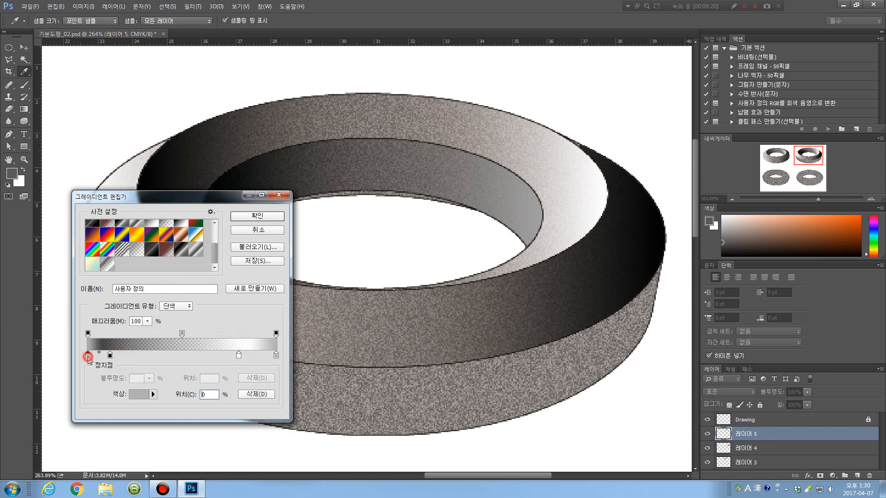
left_click(139, 396)
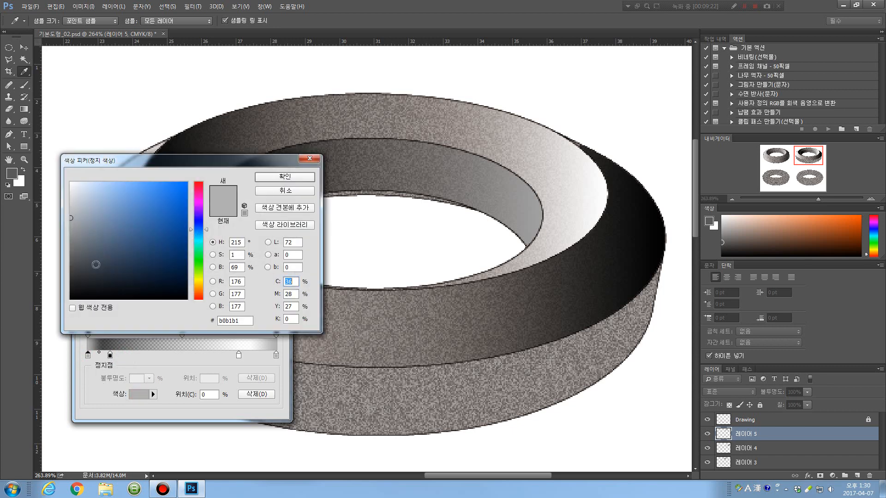
left_click_drag(95, 262, 50, 264)
left_click(286, 177)
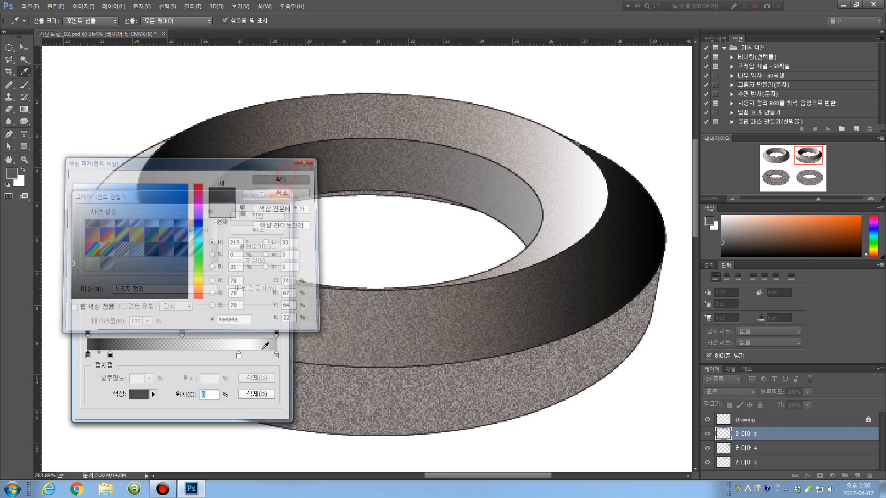
Set the gradient's white color stop to 90% and its black color stop to 10%, and accept the gradient.
left_click(276, 355)
left_click_drag(238, 355, 251, 356)
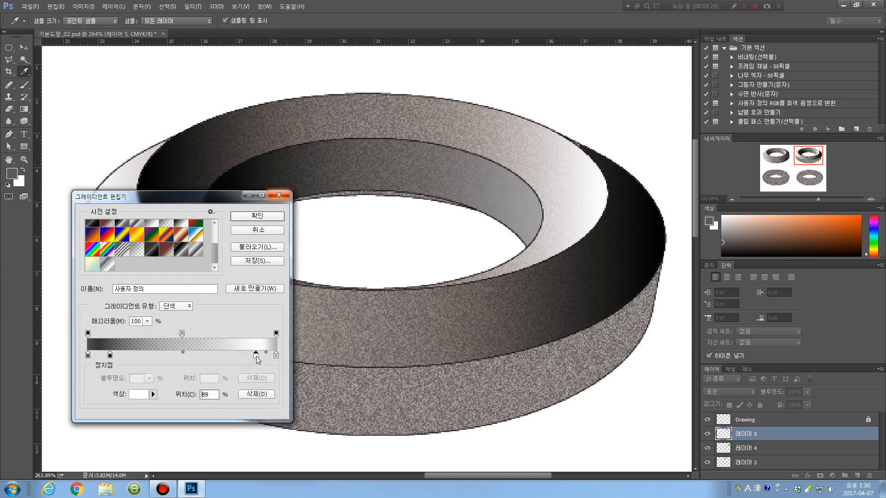
double_click(208, 395)
type("901")
key("BackSpace")
left_click(109, 355)
left_click(214, 392)
type("10")
key("Return")
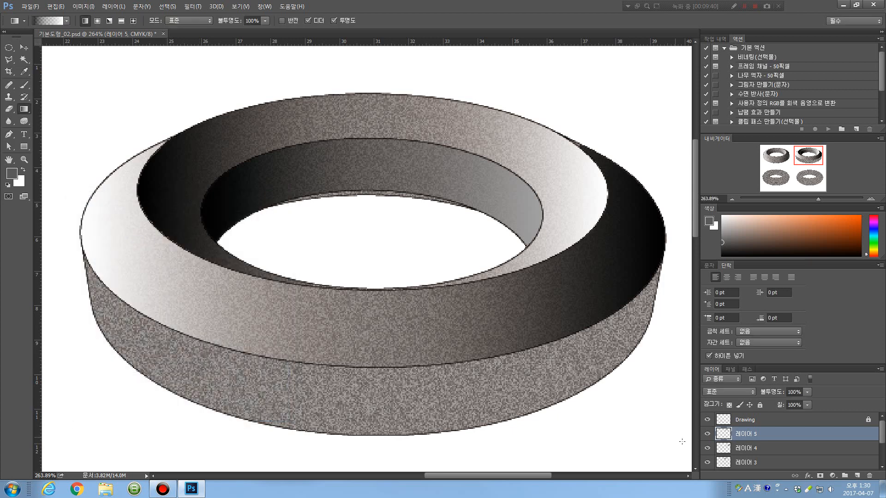
Add a new layer above 레이어 5 and select the ring's outer side band from the Drawing layer with the Magic Wand.
left_click(857, 476)
left_click(751, 421)
key("w")
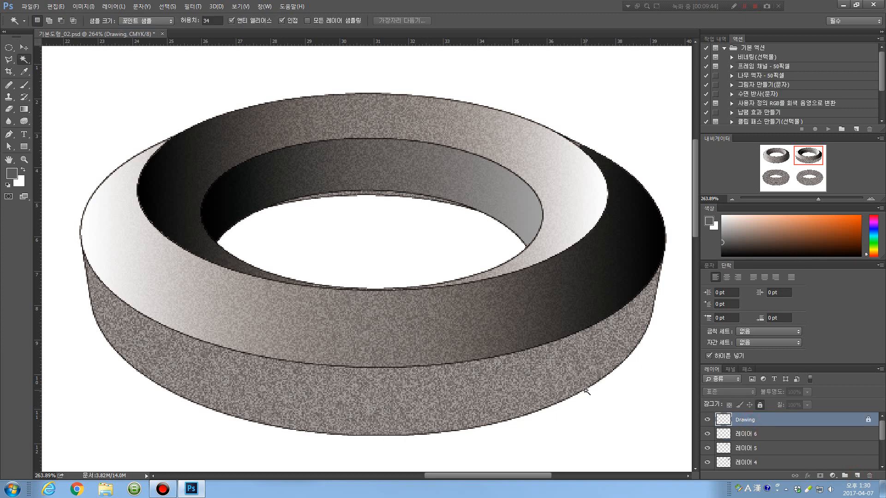
left_click(338, 396)
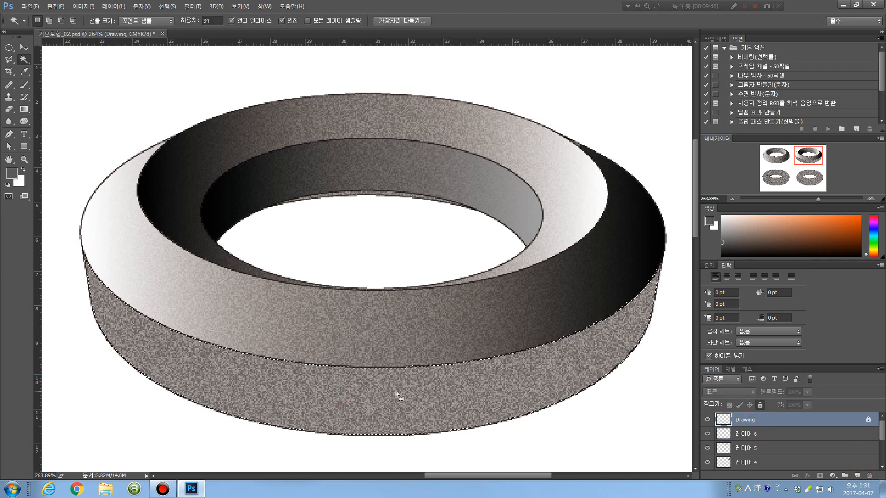
On 레이어 6, undo a left-to-right gradient fill of the outer side band, refill it from right to left and deselect.
left_click(727, 433)
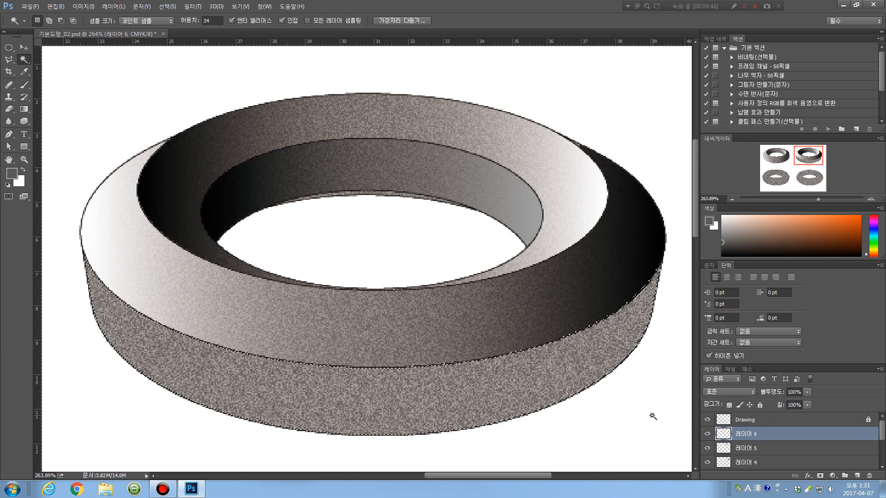
key("g")
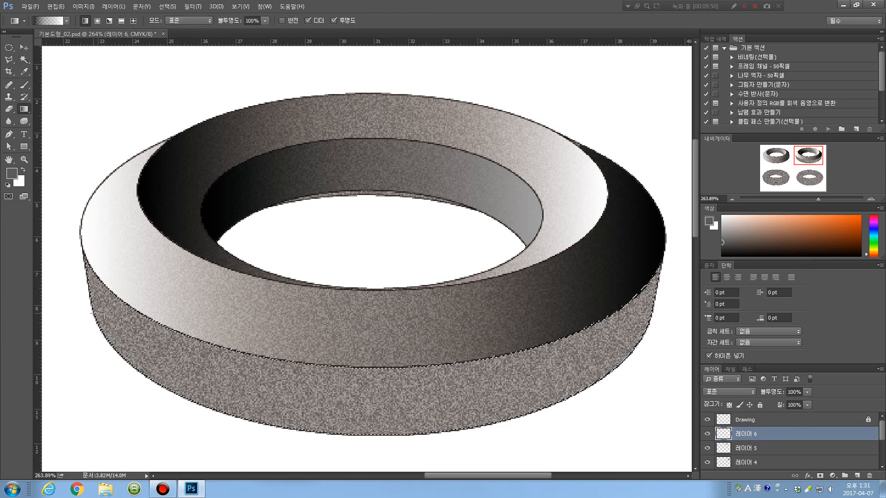
left_click_drag(92, 313, 655, 317)
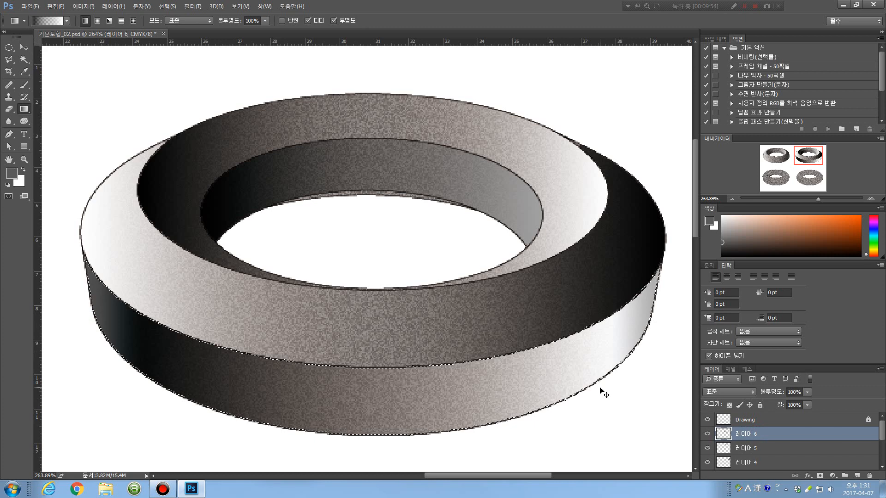
key("ctrl+z")
left_click_drag(655, 313, 167, 311)
left_click_drag(90, 342, 106, 313)
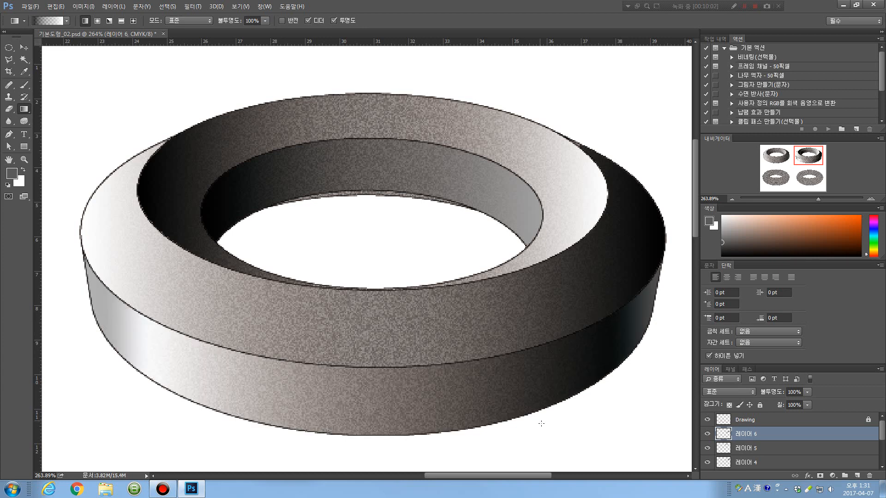
Hide the Drawing layer and merge the shading layers 레이어 2 through 레이어 6 into one.
left_click(707, 420)
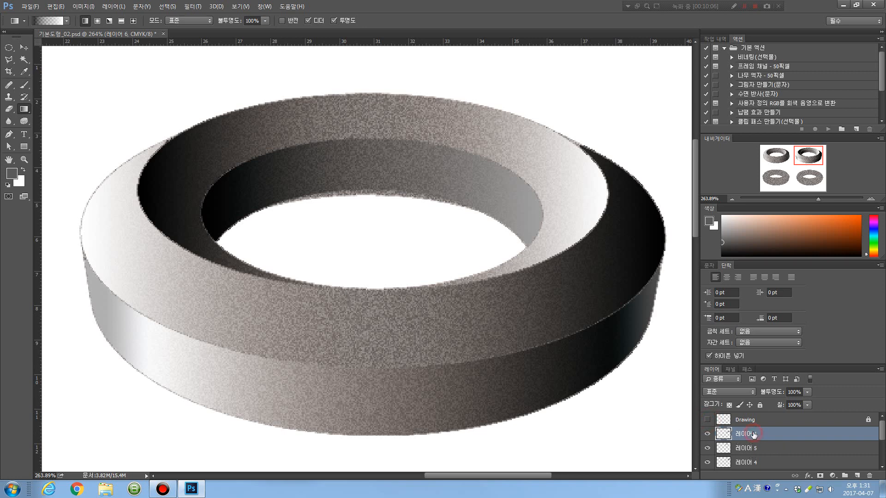
scroll(752, 434, "down", 3)
left_click(751, 452, "shift")
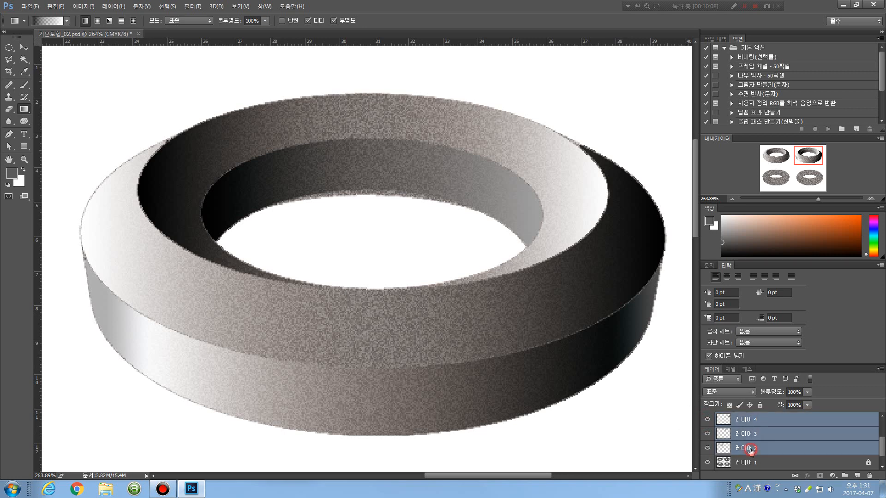
right_click(759, 433)
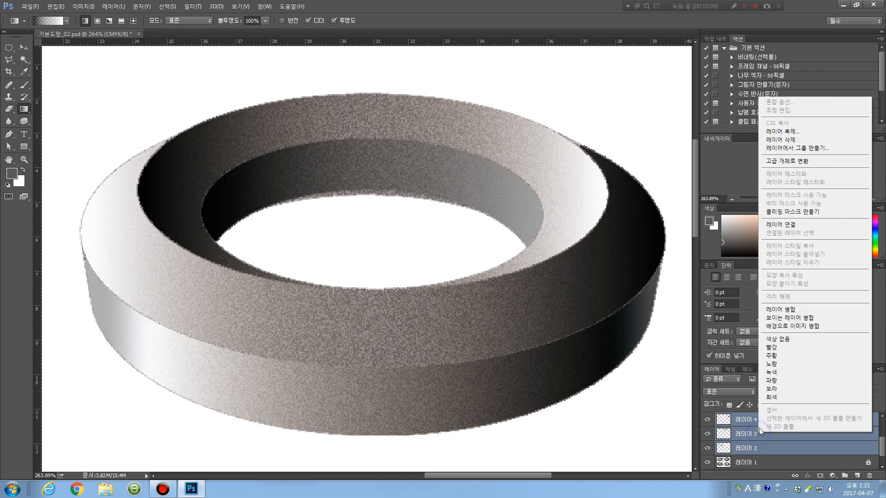
left_click(787, 309)
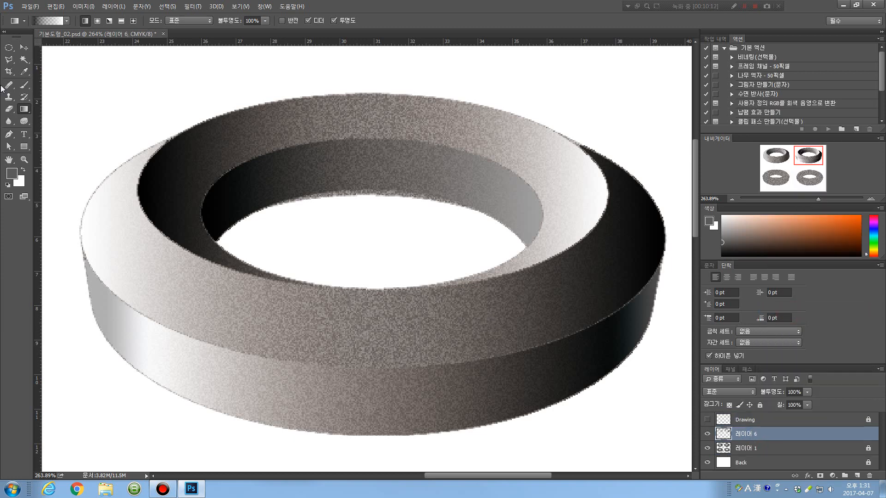
Soften the ring's face edges on 레이어 6 with the Blur tool and apply a Gaussian Blur with a 0.9 pixel radius.
left_click(9, 121)
mouse_move(177, 252)
left_mouse_down()
mouse_move(250, 322)
mouse_move(330, 368)
mouse_move(585, 307)
mouse_move(628, 249)
mouse_move(553, 379)
mouse_move(233, 401)
mouse_move(112, 247)
mouse_move(241, 118)
mouse_move(506, 111)
mouse_move(602, 208)
mouse_move(395, 306)
mouse_move(166, 230)
mouse_move(336, 191)
mouse_move(409, 198)
mouse_move(506, 253)
mouse_move(232, 294)
left_mouse_up()
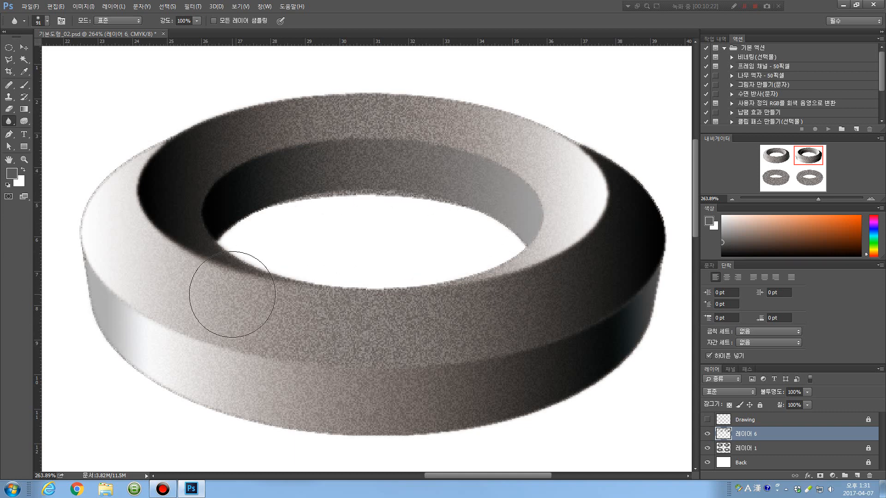
left_click(142, 6)
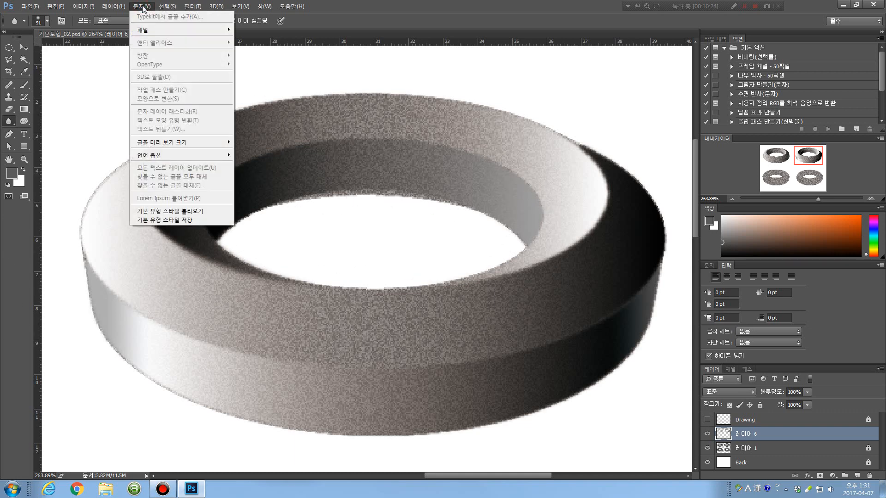
mouse_move(192, 6)
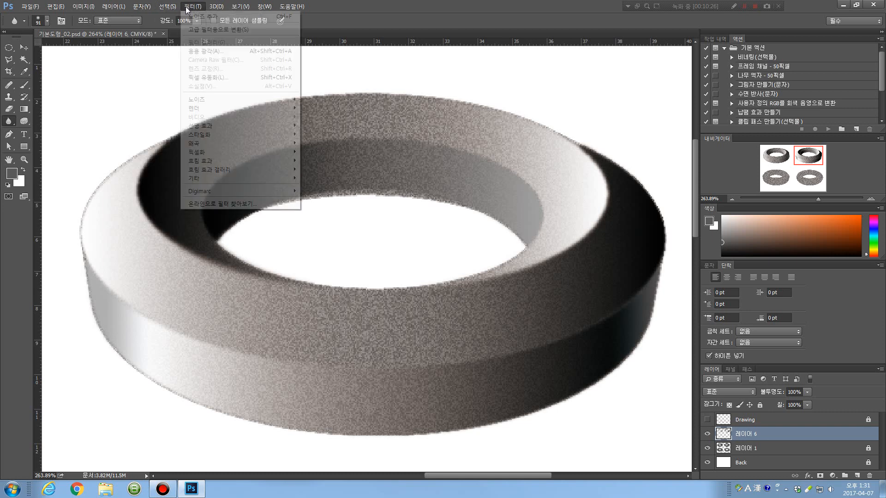
mouse_move(258, 160)
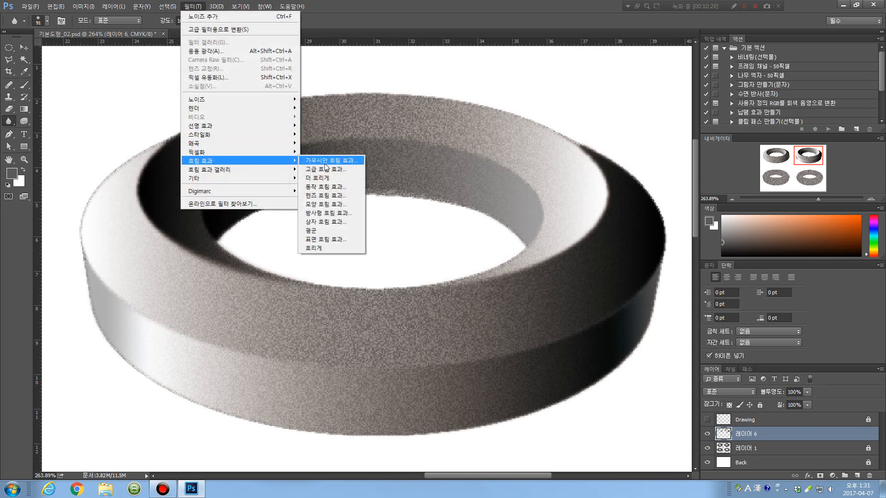
left_click(332, 162)
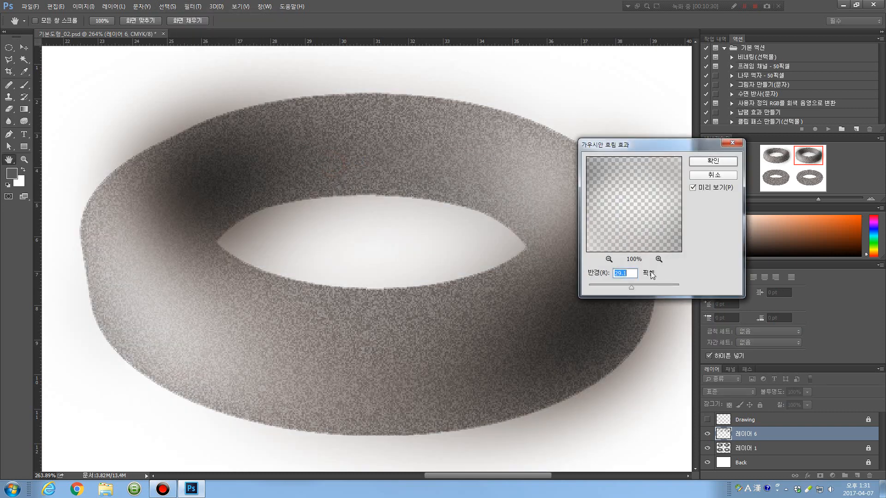
left_click_drag(609, 287, 593, 293)
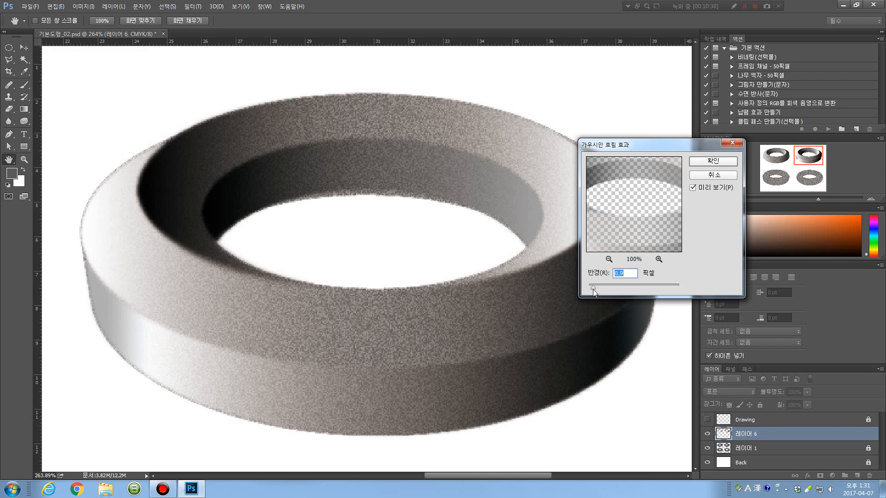
left_click(706, 162)
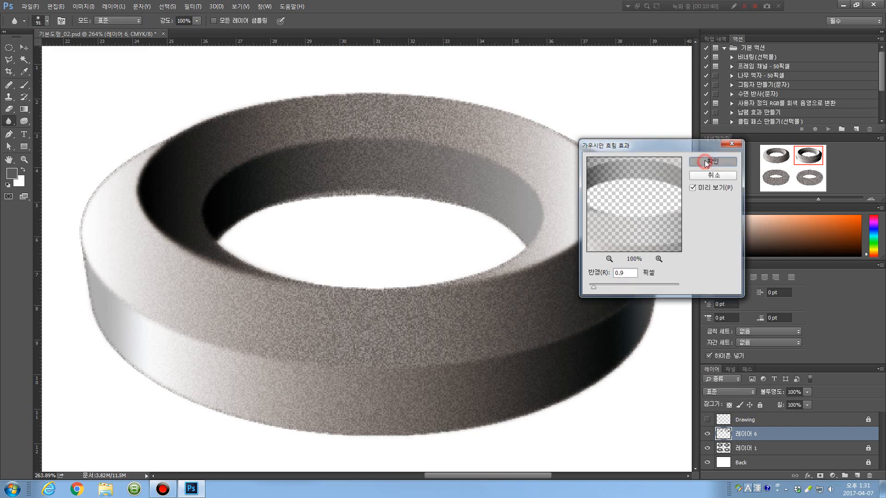
Show the Drawing layer's outlines again and examine the unshaded lower-left ring against the shaded upper-left ring.
key("ctrl+0")
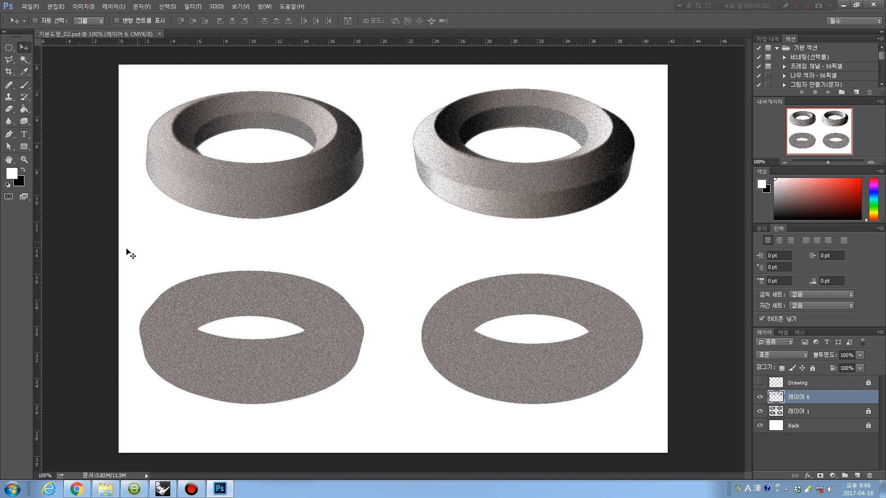
left_click(760, 383)
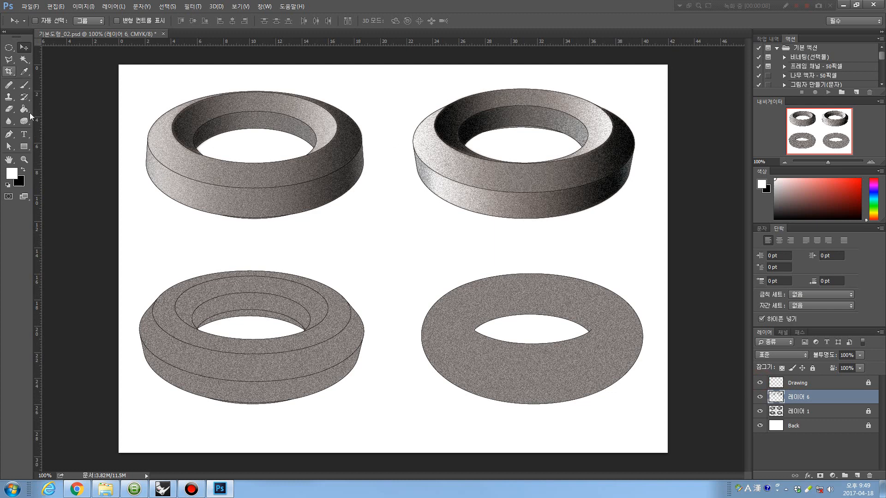
key("z")
left_click(248, 313)
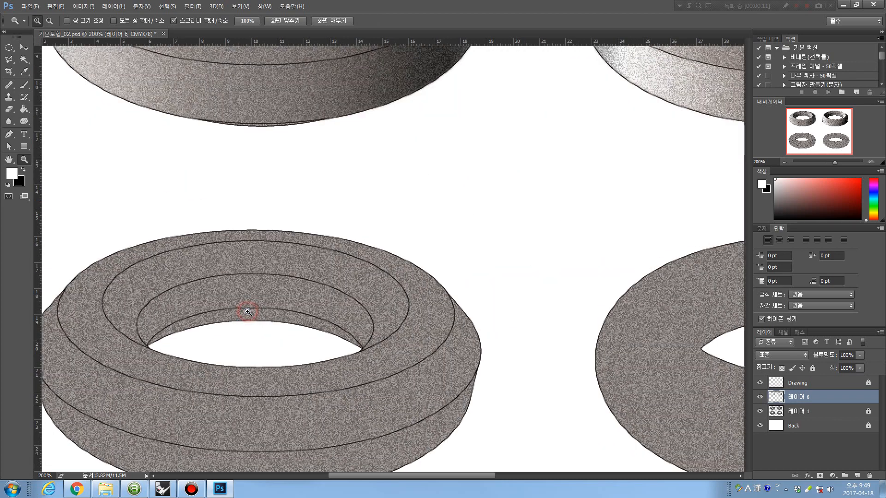
left_click_drag(248, 312, 359, 195)
left_click(354, 249)
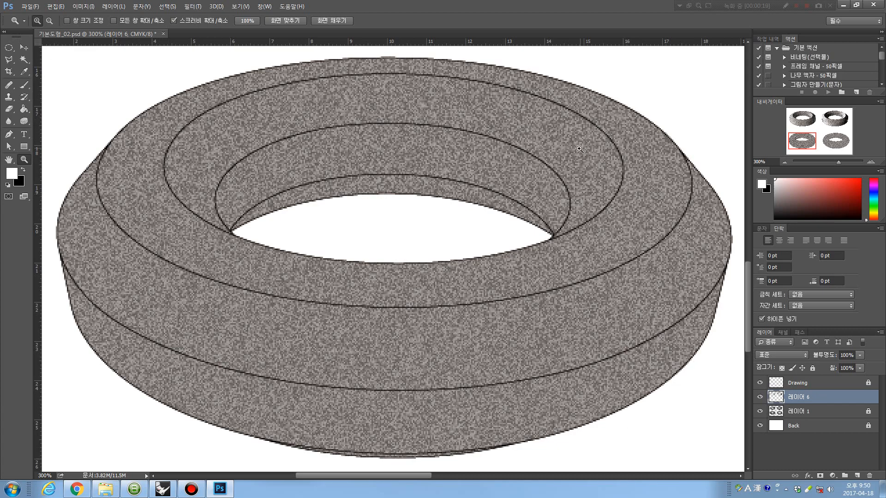
left_click_drag(552, 129, 652, 419)
left_click_drag(504, 159, 425, 306)
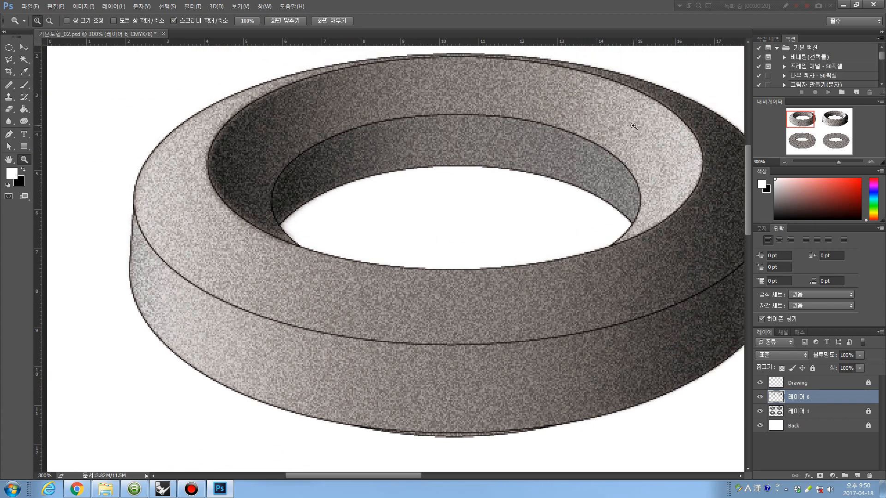
left_click_drag(566, 303, 529, 157)
left_click_drag(534, 237, 541, 86)
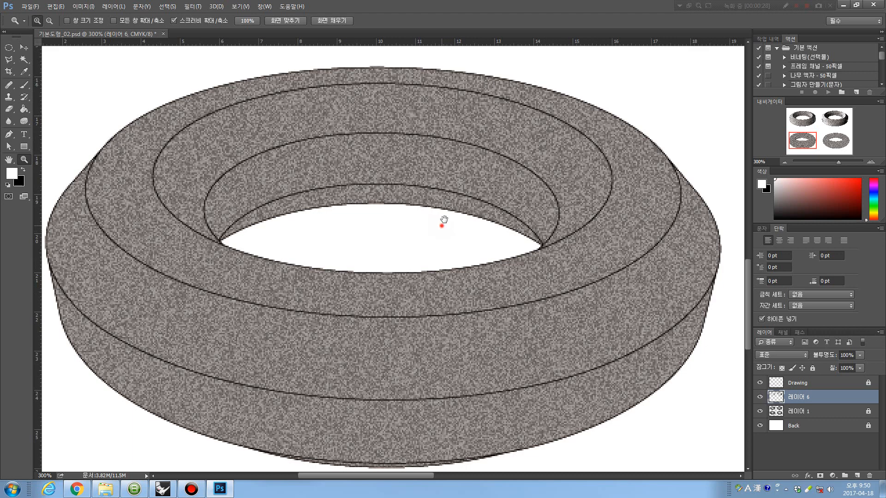
left_click_drag(445, 218, 452, 211)
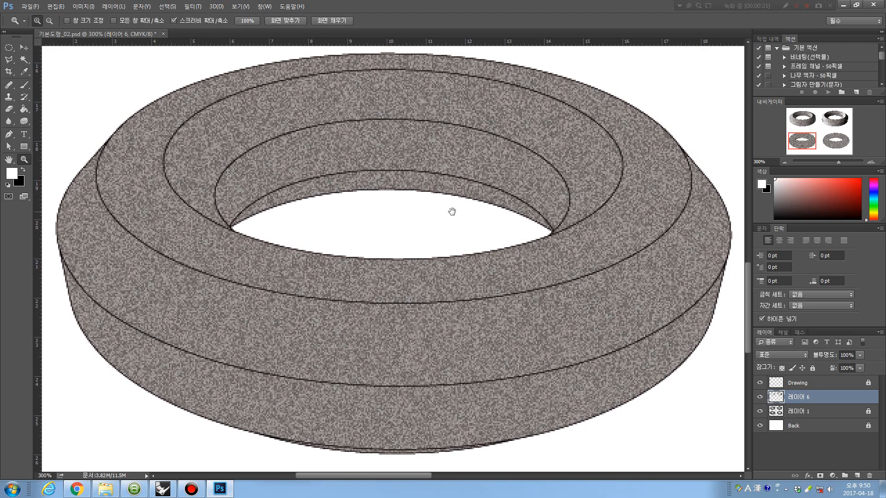
Add a new layer above 레이어 6, fully lock 레이어 6 and make the new layer active.
left_click(24, 59)
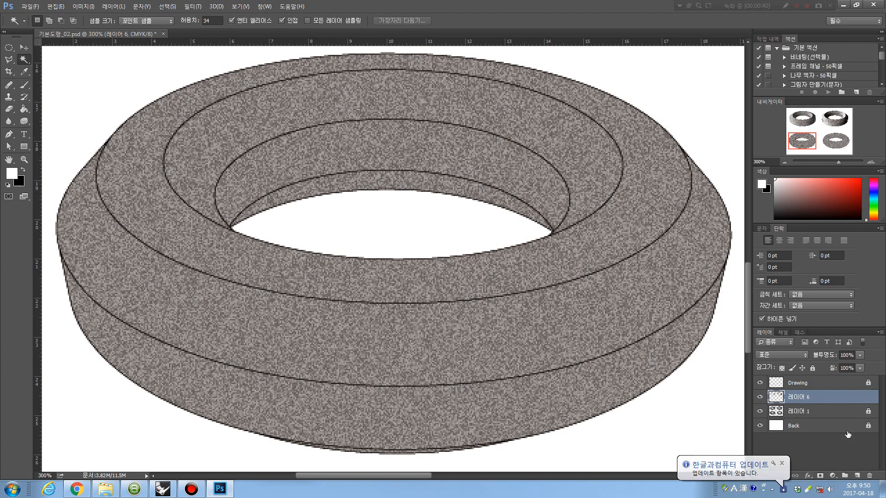
left_click(854, 476)
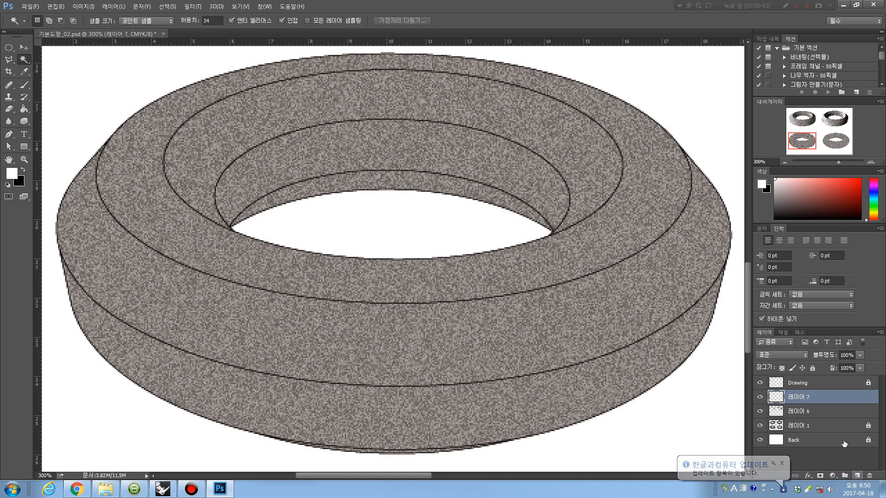
left_click(813, 410)
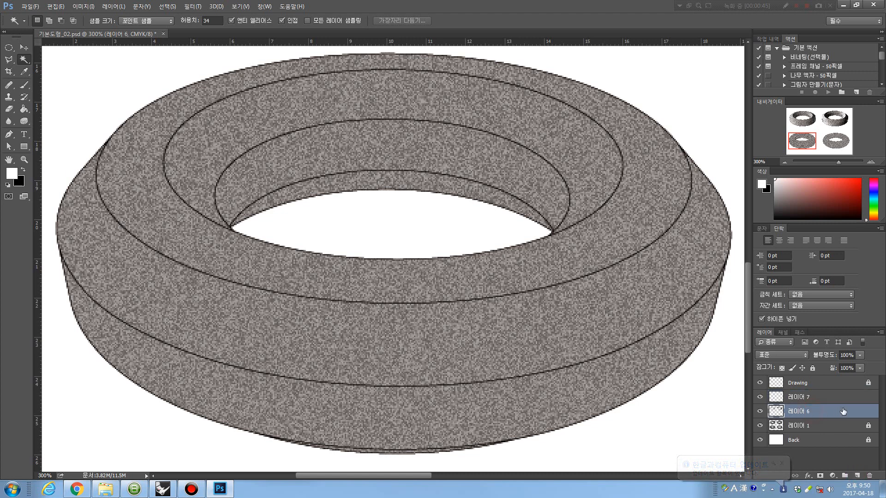
left_click(812, 368)
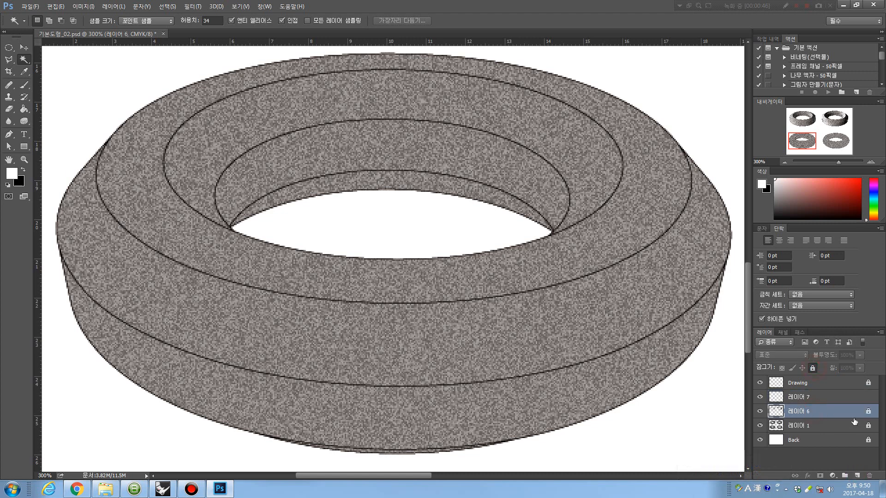
left_click(832, 402)
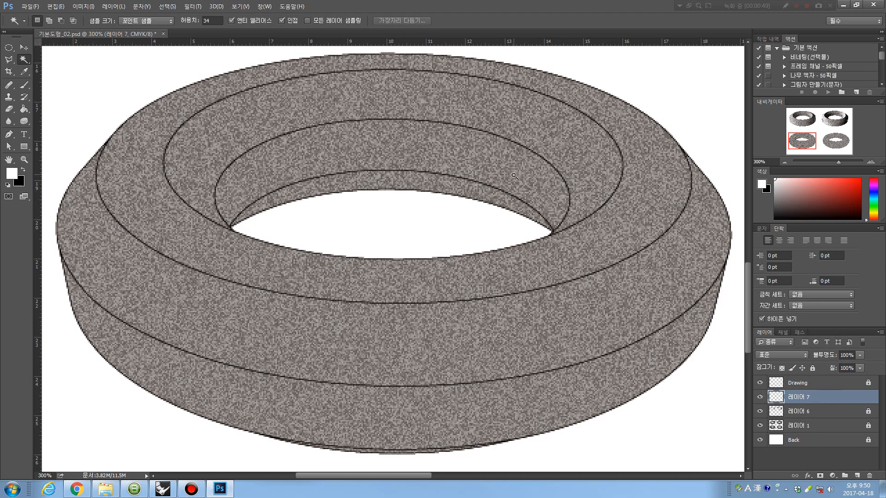
Select the ring's upper inner band from the Drawing layer's outlines with the Magic Wand and return to 레이어 7.
left_click(573, 144)
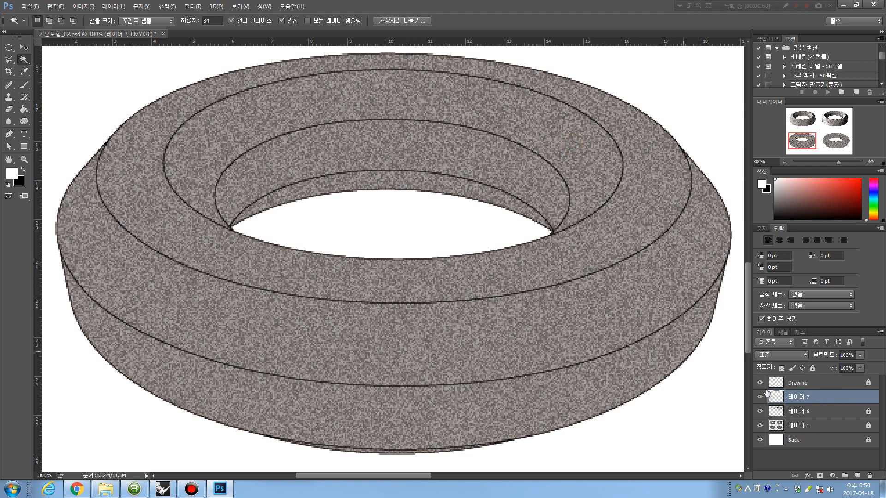
left_click(822, 386)
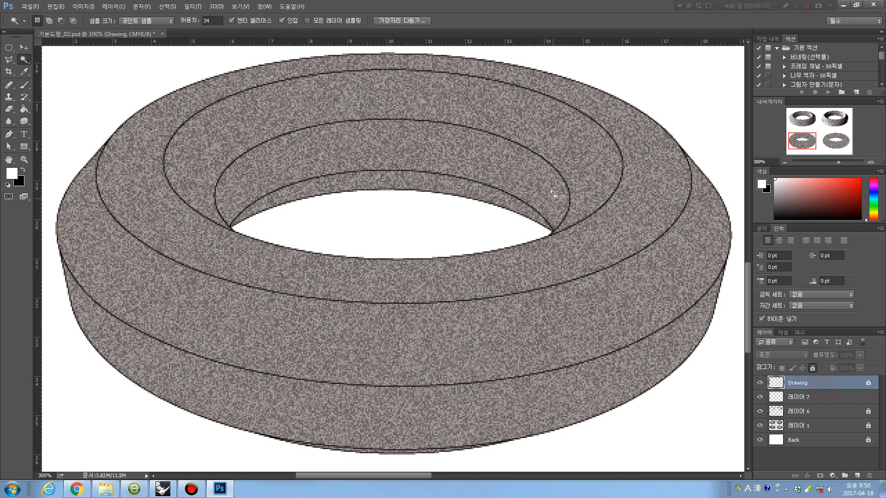
left_click(557, 138)
left_click(562, 138)
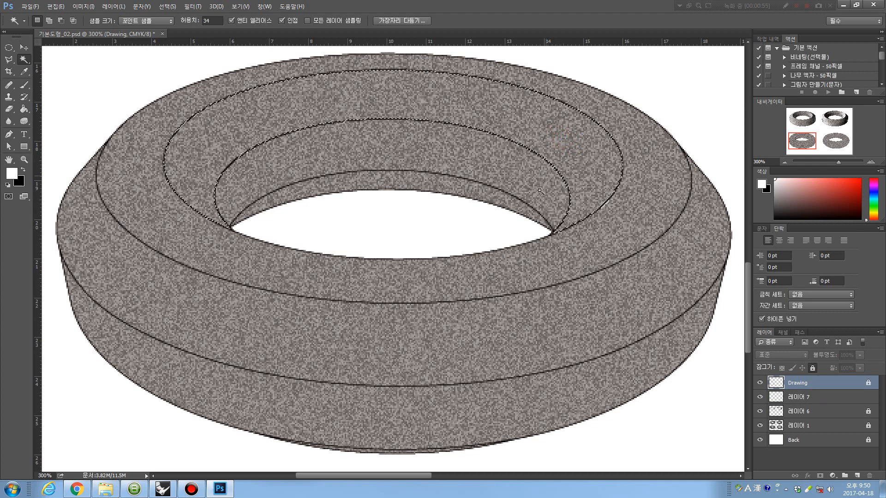
left_click(815, 399)
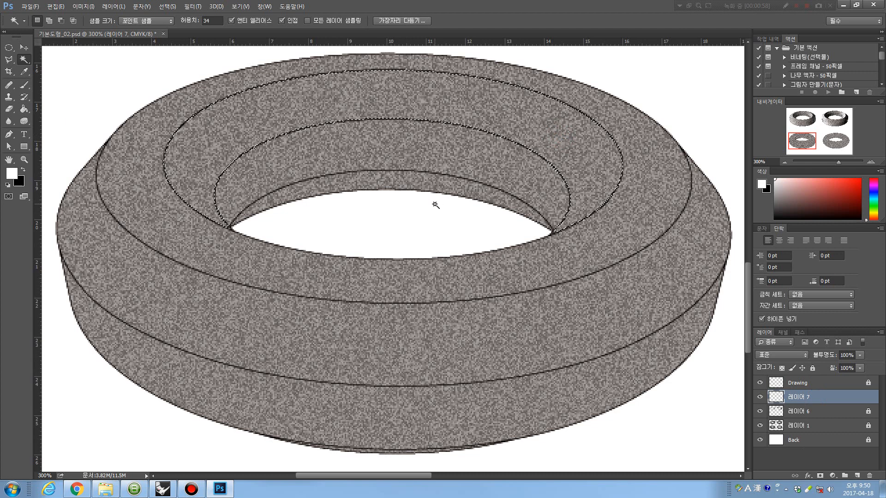
Switch to the Gradient tool and change the gradient's end color stop to white (ffffff).
left_click(23, 110)
key("shift+g")
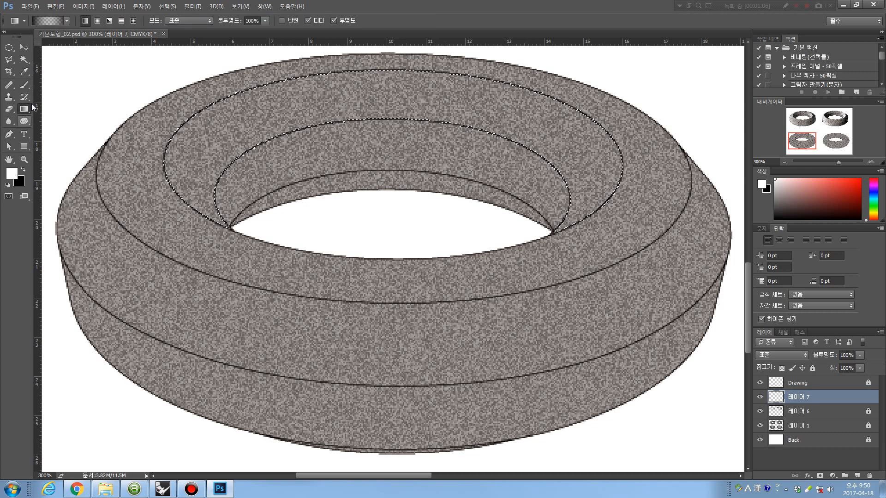
key("shift+g")
key("shift+g")
key("shift+g")
key("shift+g")
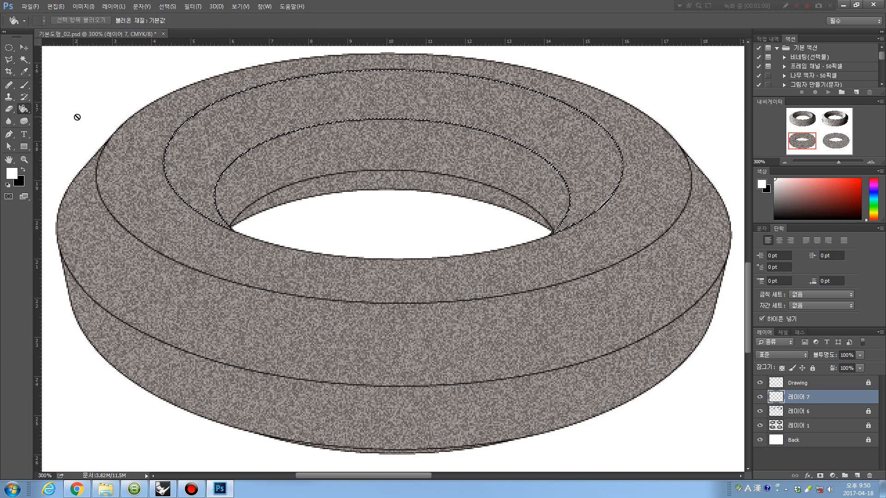
key("shift+g")
key("shift+g")
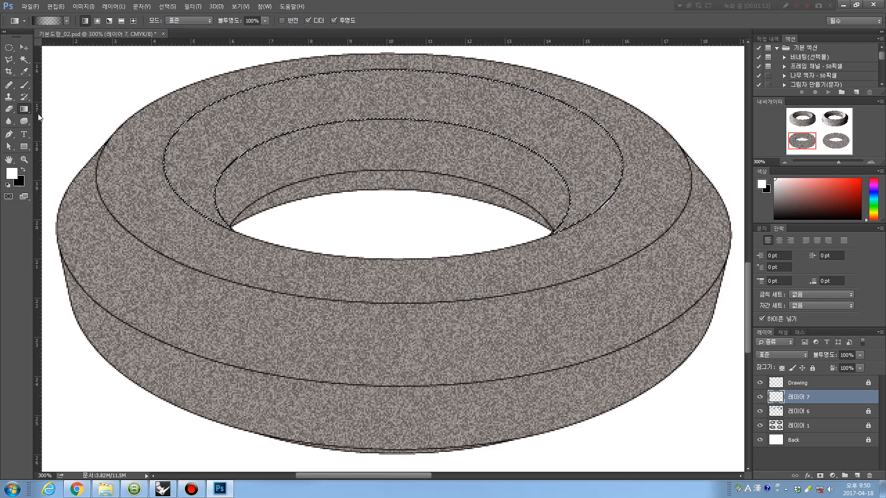
left_click(52, 22)
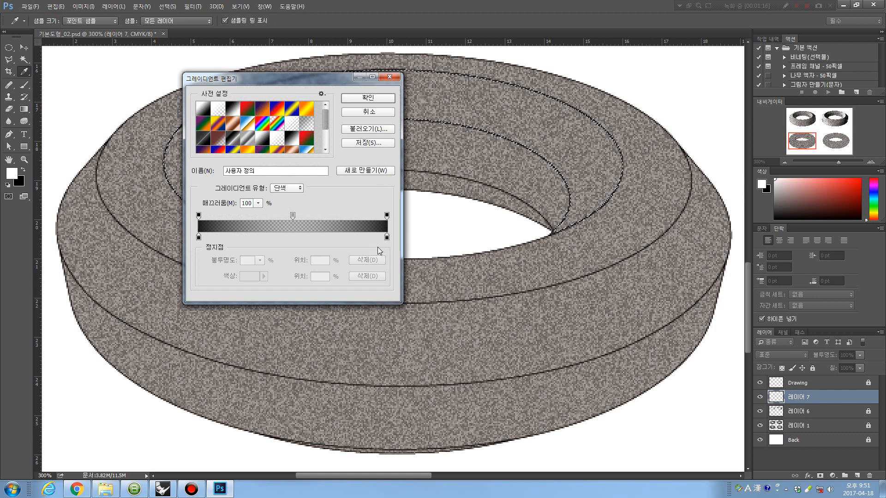
left_click(387, 237)
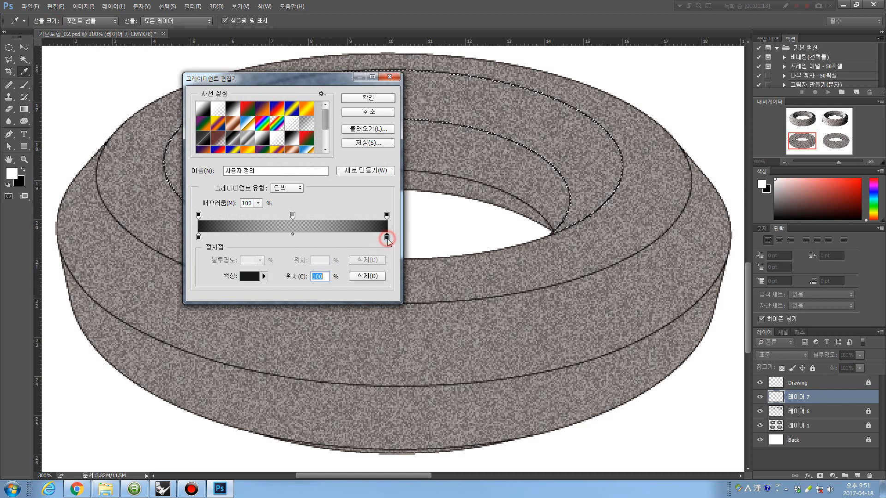
left_click(248, 276)
left_click_drag(120, 218, 70, 182)
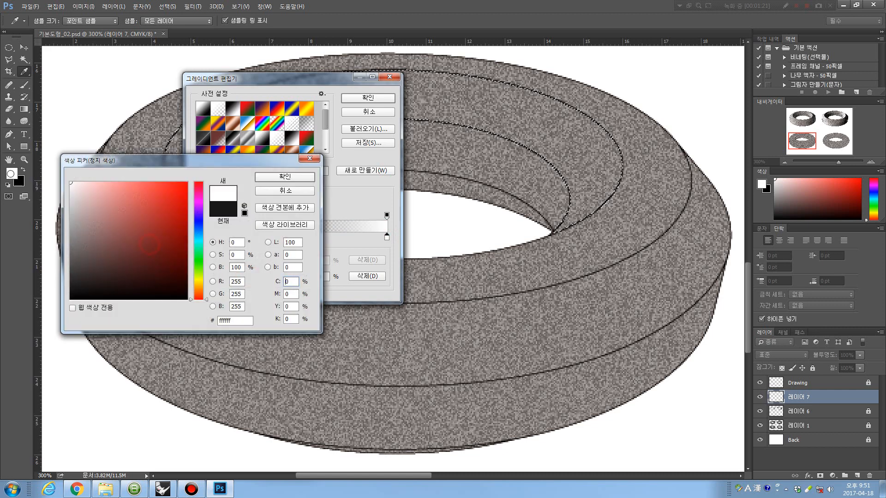
left_click(283, 178)
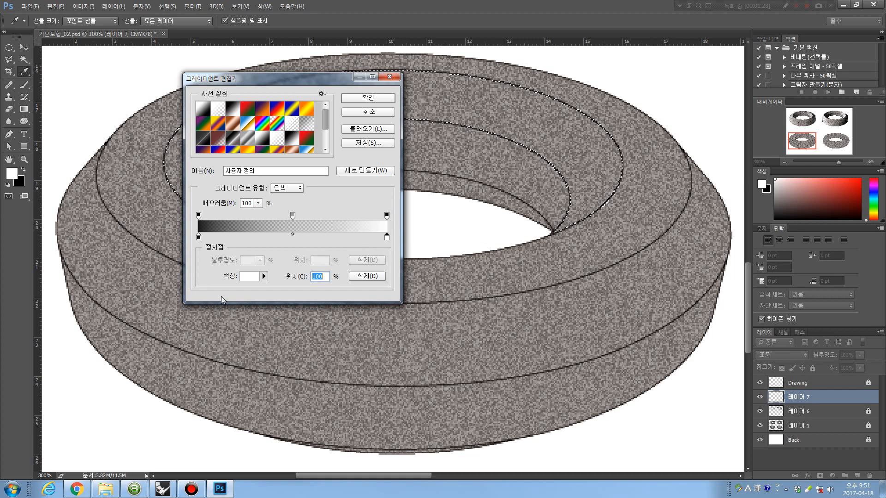
left_click(359, 99)
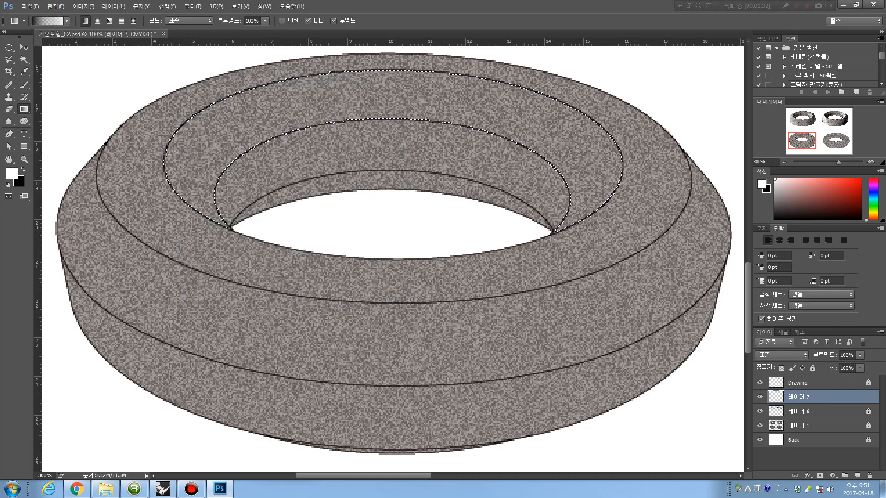
Fill the selected upper inner band on 레이어 7 with the dark-to-white gradient from left to right.
left_click(163, 158)
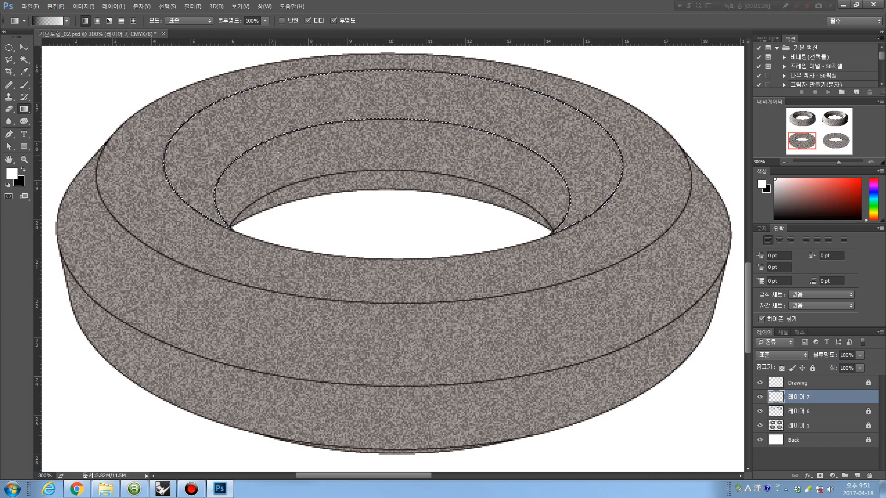
left_click_drag(372, 152, 465, 156)
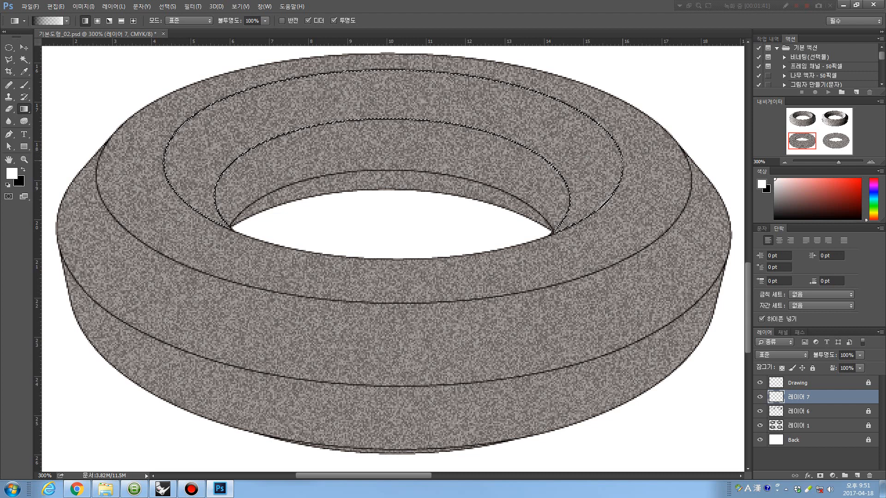
left_click_drag(623, 157, 622, 157)
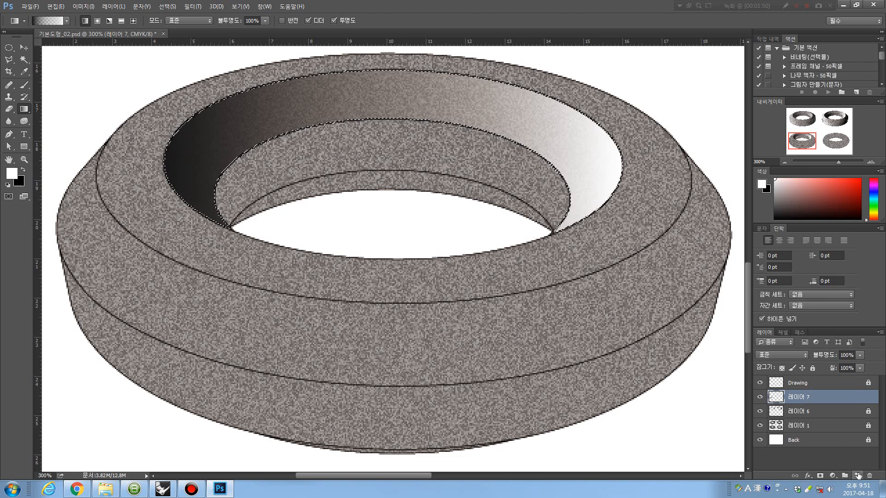
Add a new layer above 레이어 7 and select the ring's middle inner band from the Drawing layer's outlines.
key("ctrl+shift+alt+n")
left_click(807, 383)
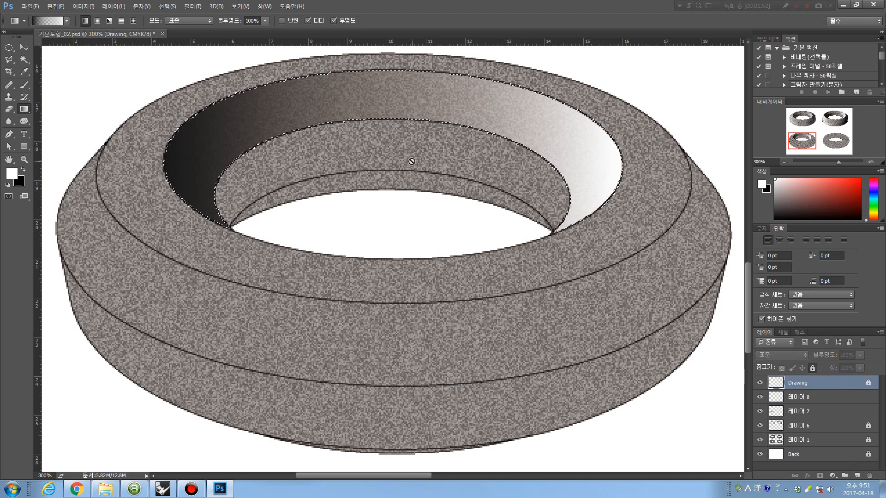
key("w")
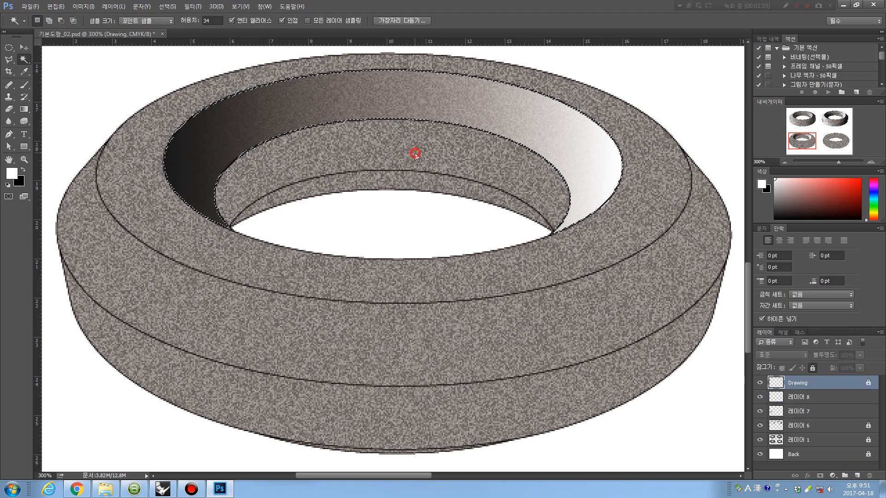
left_click(425, 142)
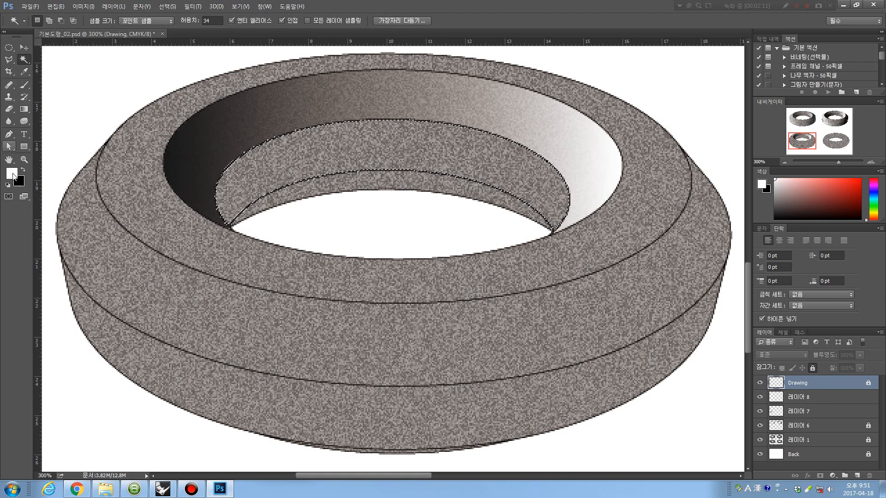
Change the gradient's end color stop to light gray (c3c3c3).
left_click(24, 110)
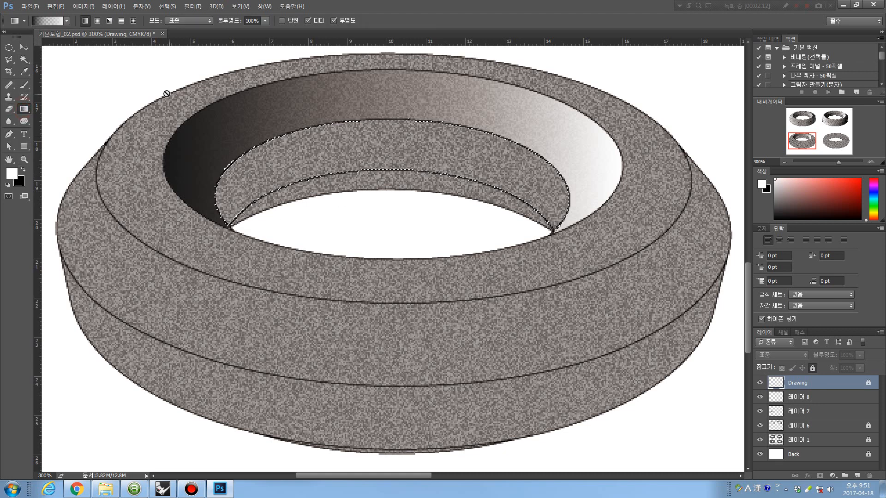
left_click(49, 21)
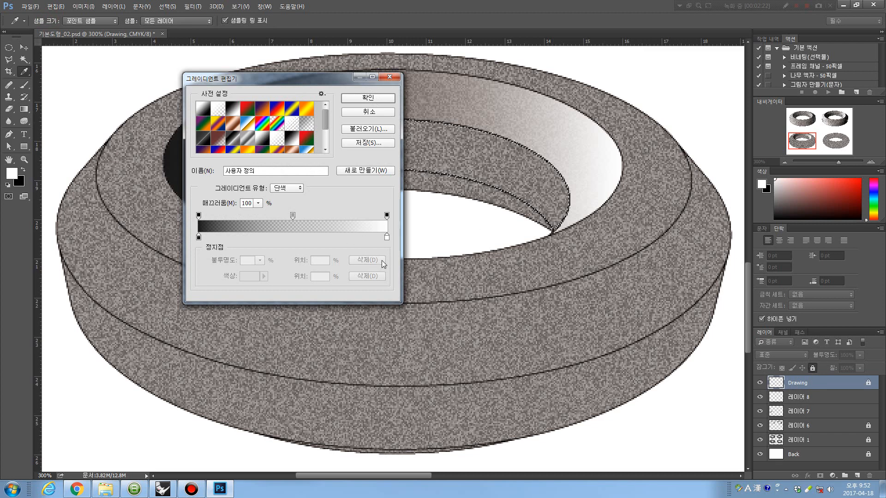
left_click(386, 237)
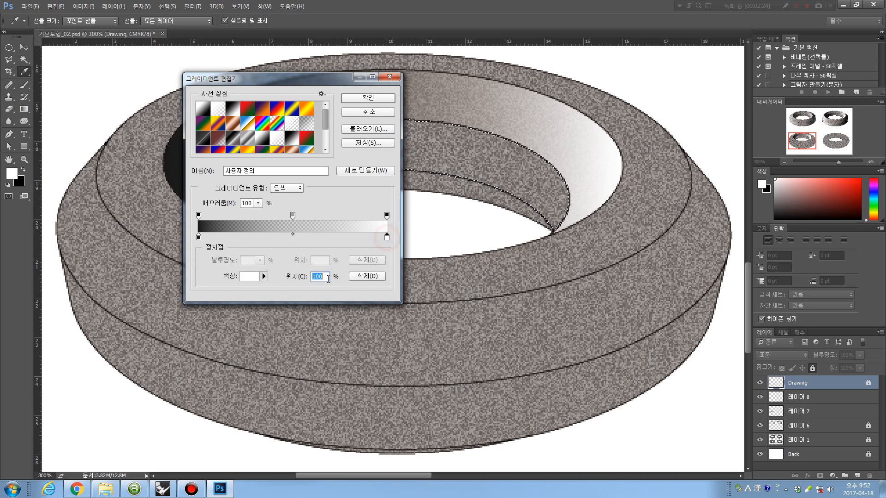
left_click(253, 276)
left_click(141, 237)
mouse_move(128, 237)
left_mouse_down()
mouse_move(52, 201)
mouse_move(67, 209)
left_mouse_up()
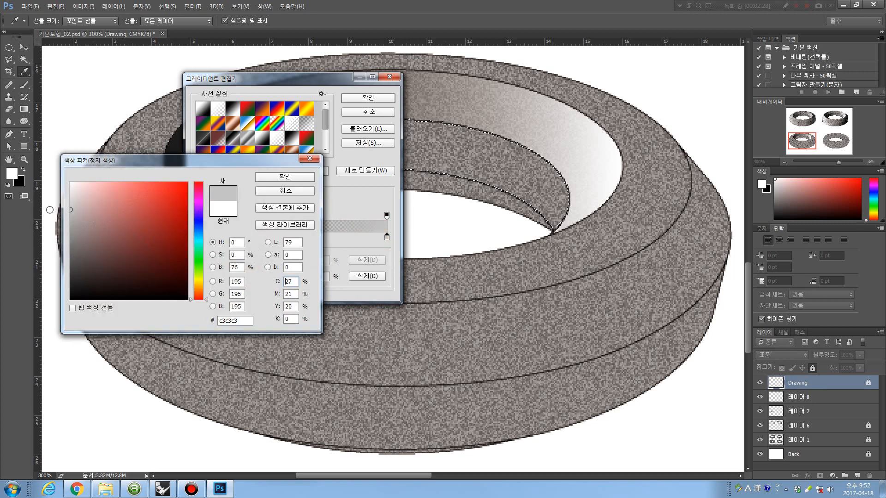
left_click(284, 176)
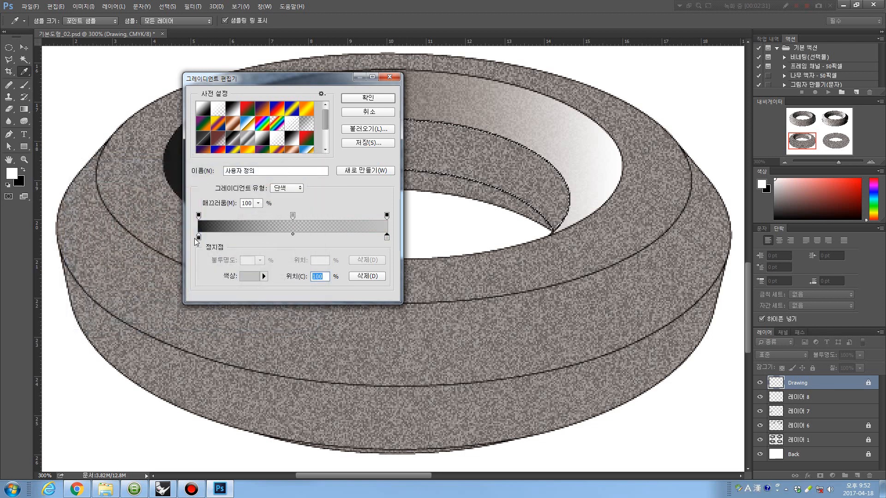
Change the gradient's start color stop to dark gray (454545) and apply the edited gradient.
left_click(198, 238)
left_click(249, 276)
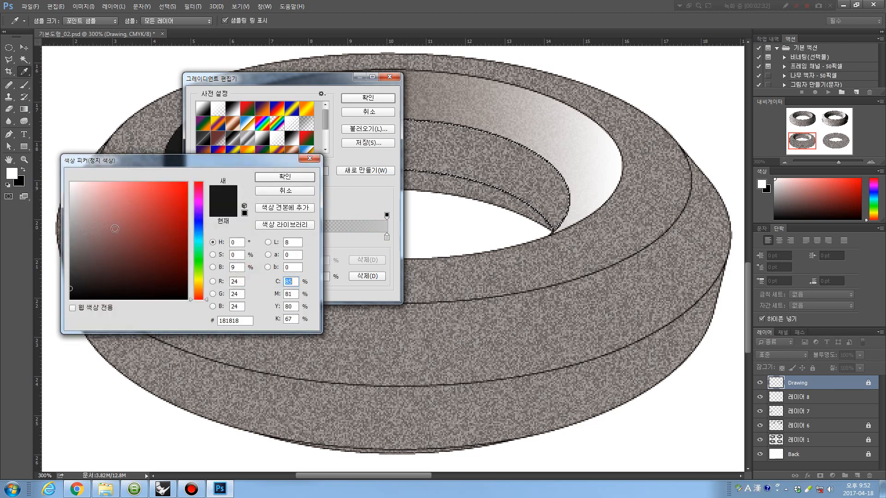
left_click(68, 280)
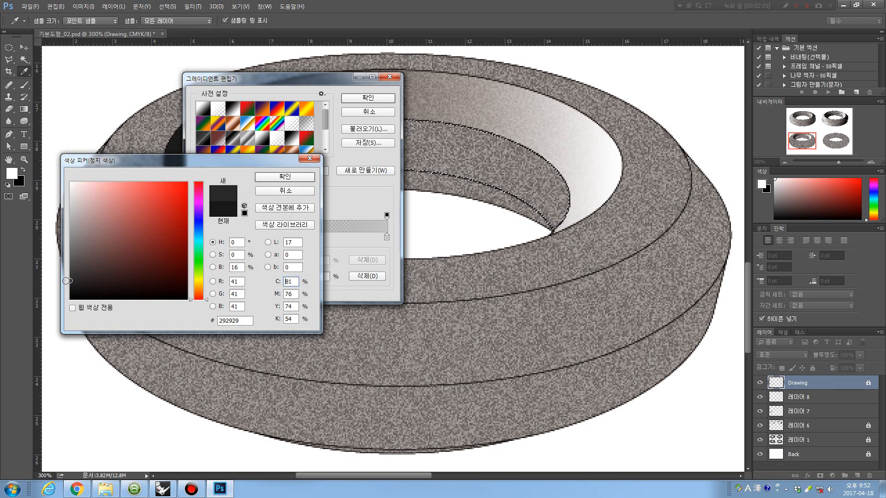
left_click_drag(66, 280, 64, 267)
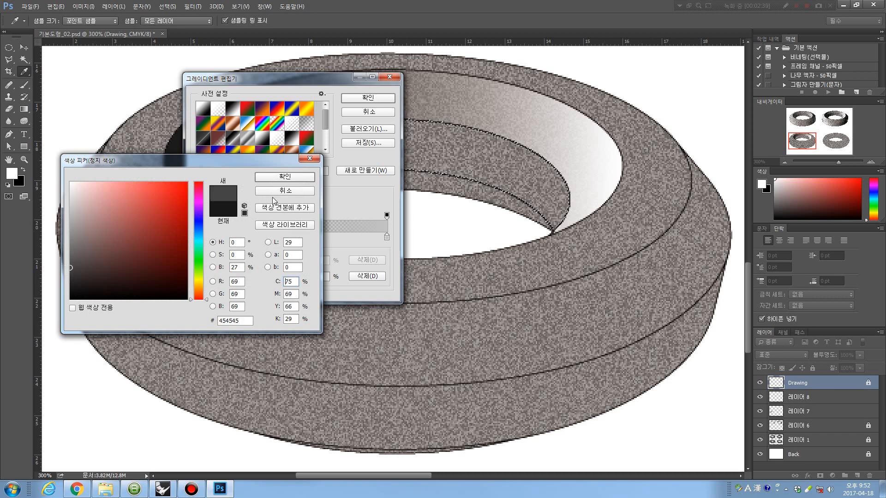
left_click(289, 180)
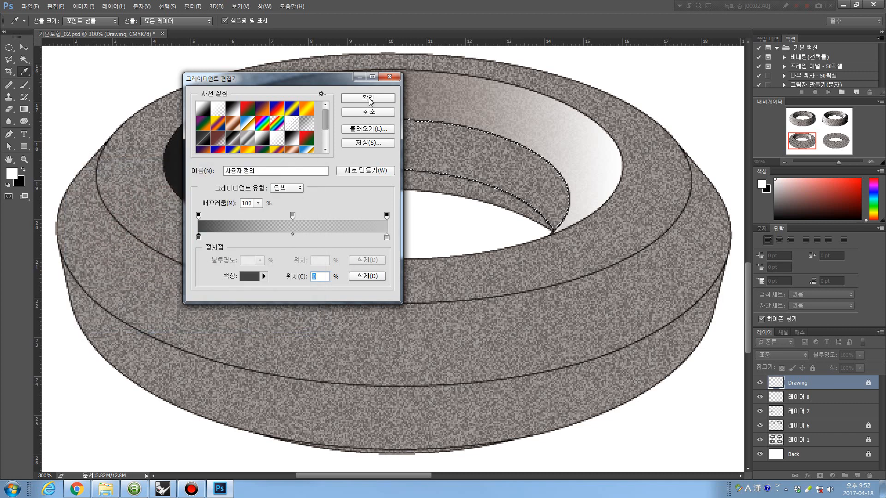
left_click(366, 97)
Fill the selected middle inner band on 레이어 8 with the dark-to-light gray gradient from left to right.
left_click(809, 399)
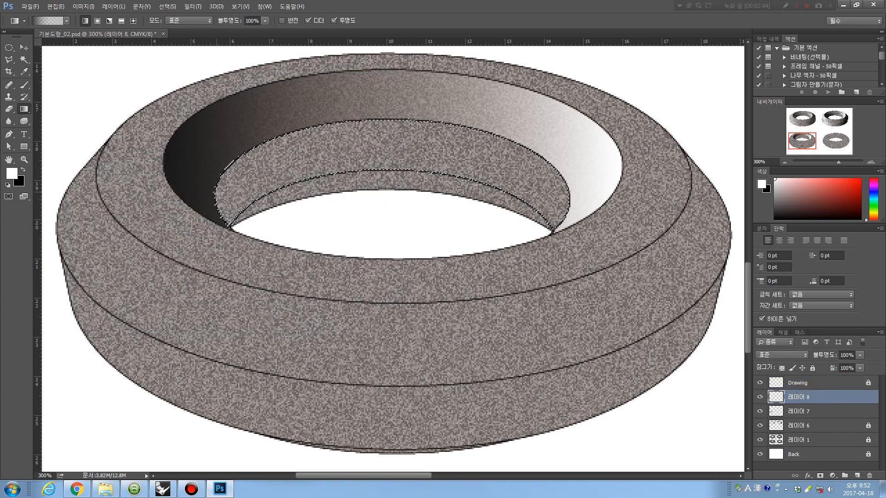
left_click_drag(217, 191, 500, 198)
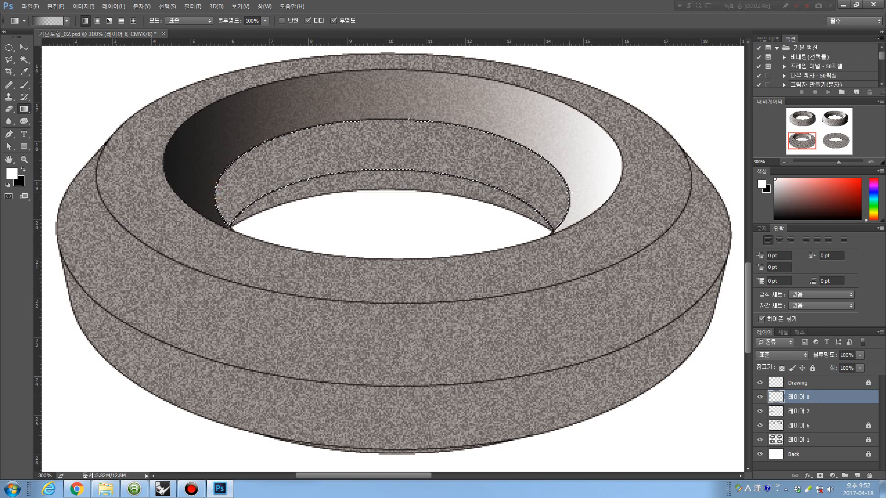
left_click_drag(443, 191, 458, 209)
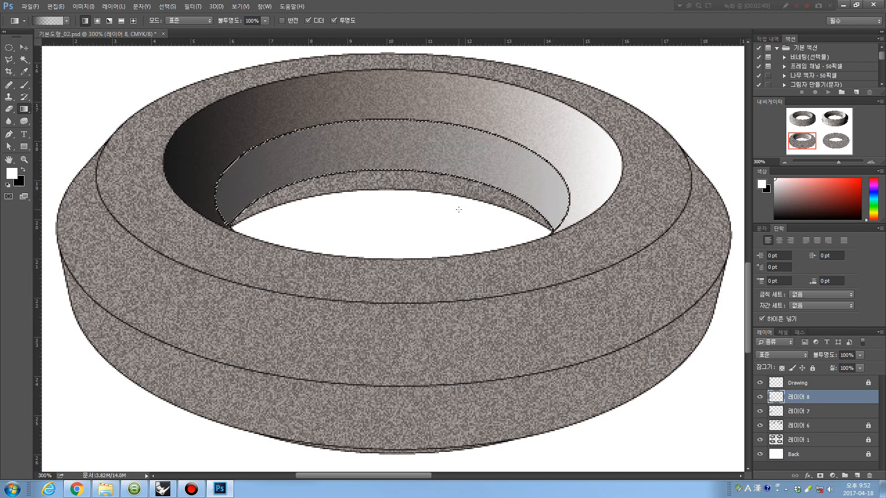
Clear the selection and lower the opacity of 레이어 8 to 67%.
key("ctrl+d")
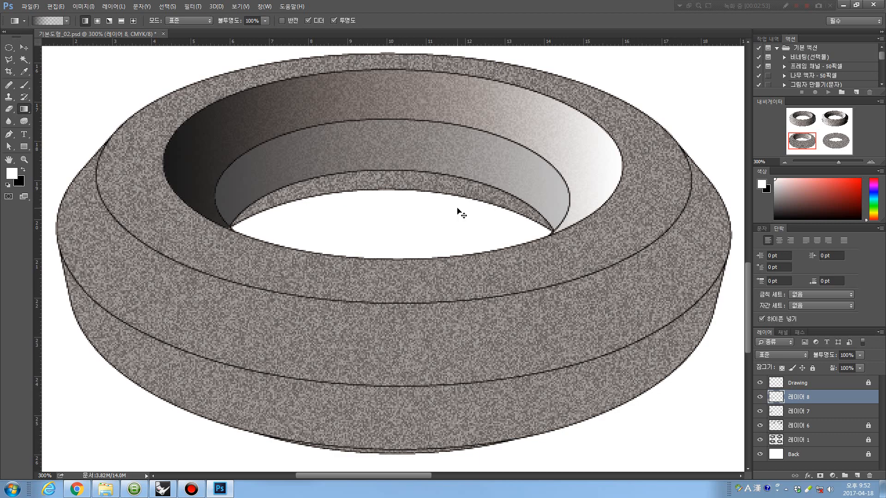
key("ctrl+0")
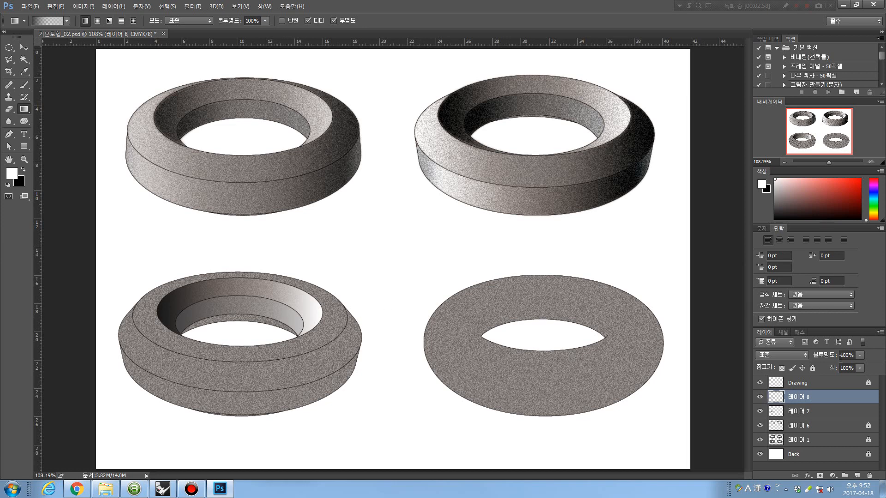
left_click(860, 355)
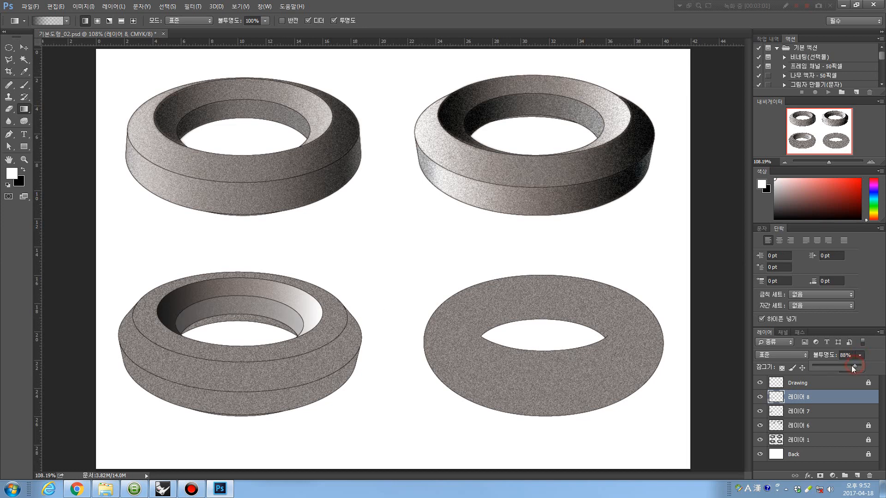
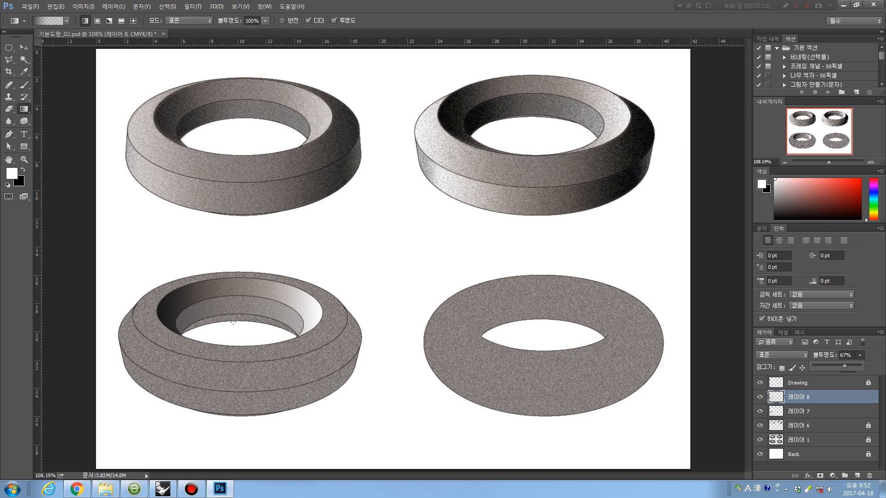
Add a new layer above 레이어 8 and select the ring's lowest inner sliver from the Drawing layer's outlines, ready to paint on 레이어 9.
key("z")
left_click(234, 318)
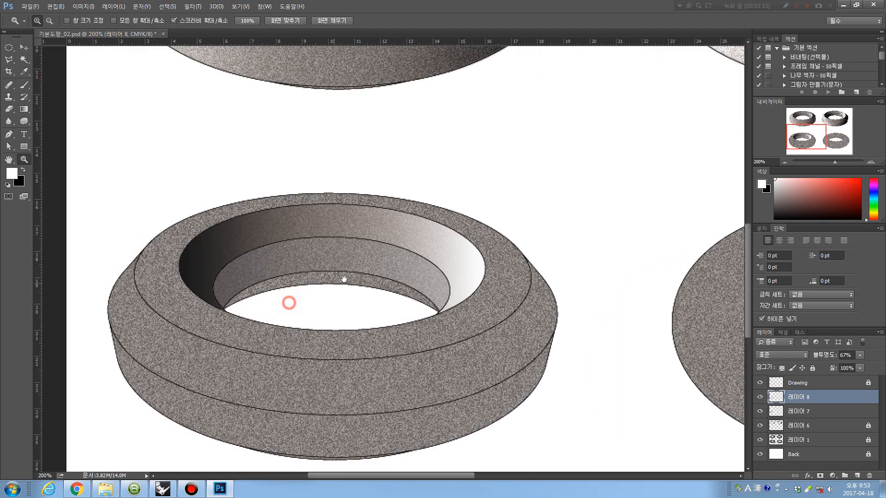
left_click(355, 274)
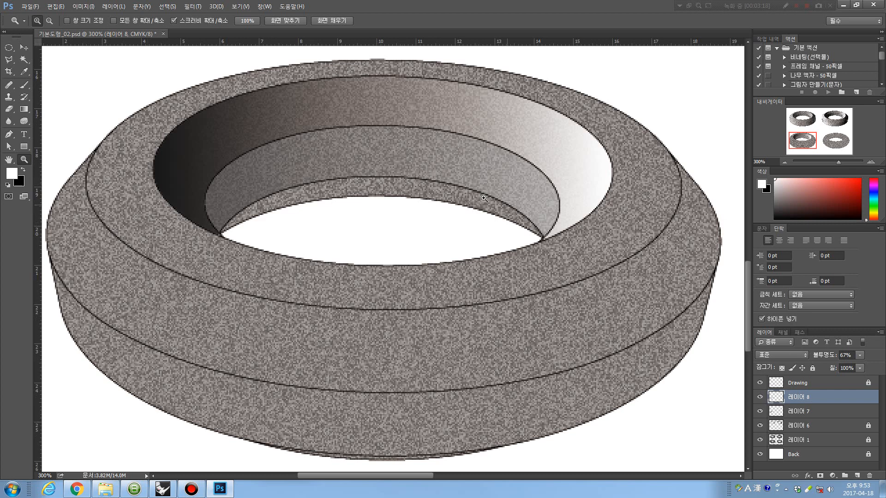
left_click(23, 59)
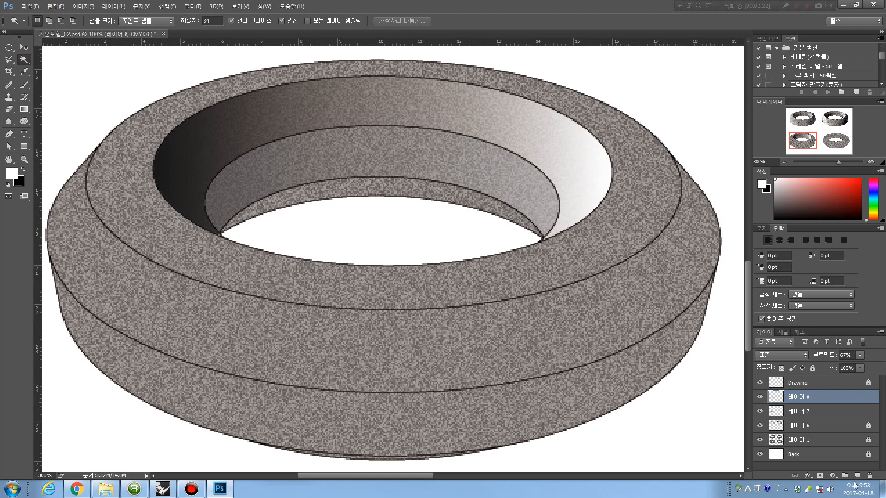
left_click(857, 476)
left_click(812, 385)
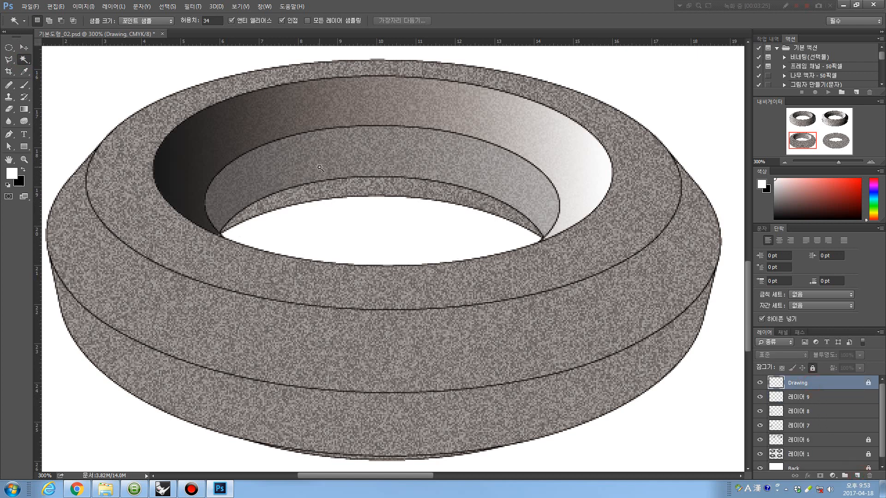
left_click(320, 188)
left_click(832, 398)
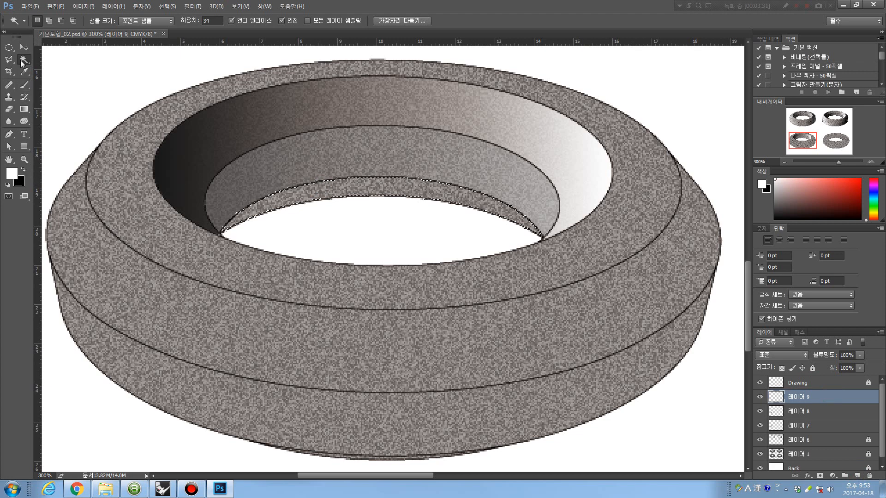
Change the gradient's start color stop to black (000000).
left_click(24, 111)
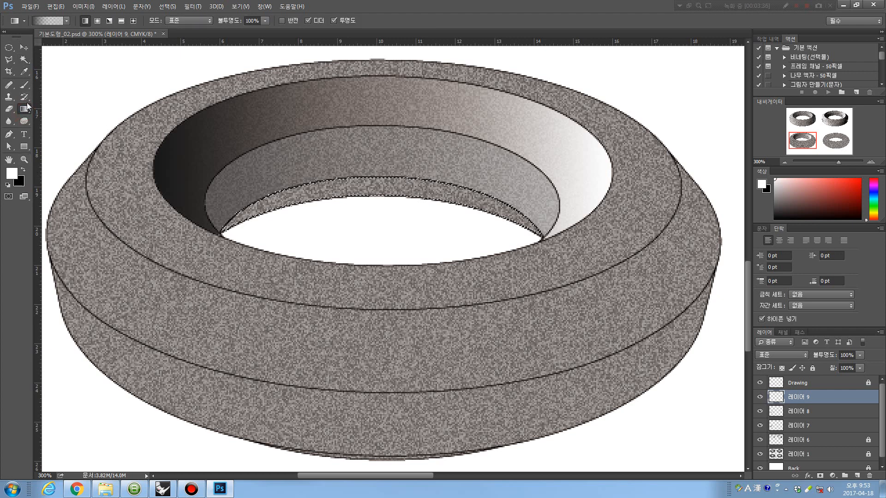
left_click(41, 24)
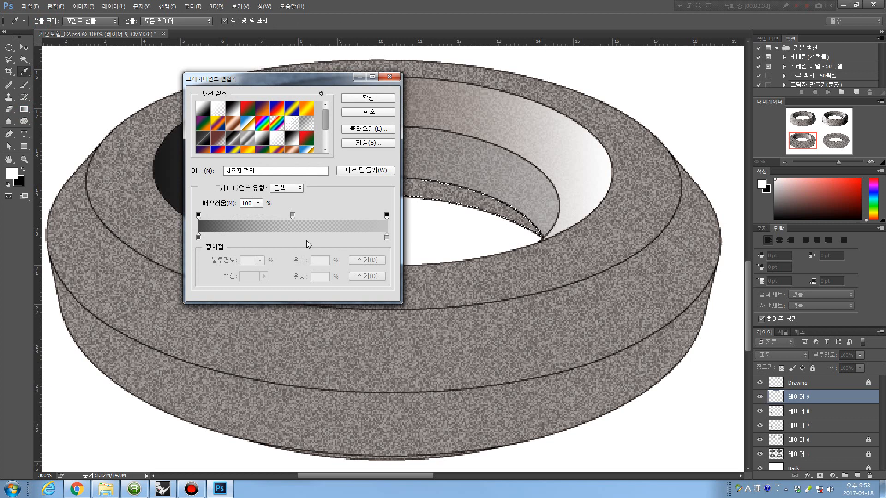
left_click(198, 237)
left_click(252, 275)
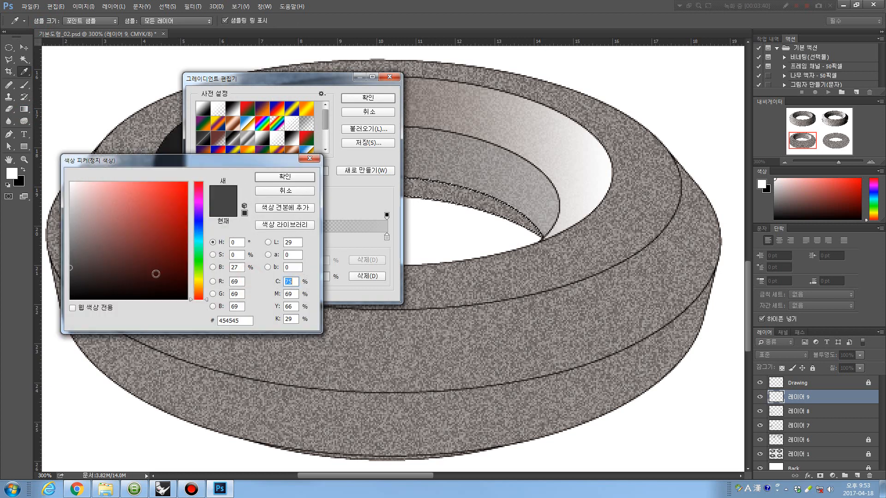
left_click(71, 298)
left_click(286, 178)
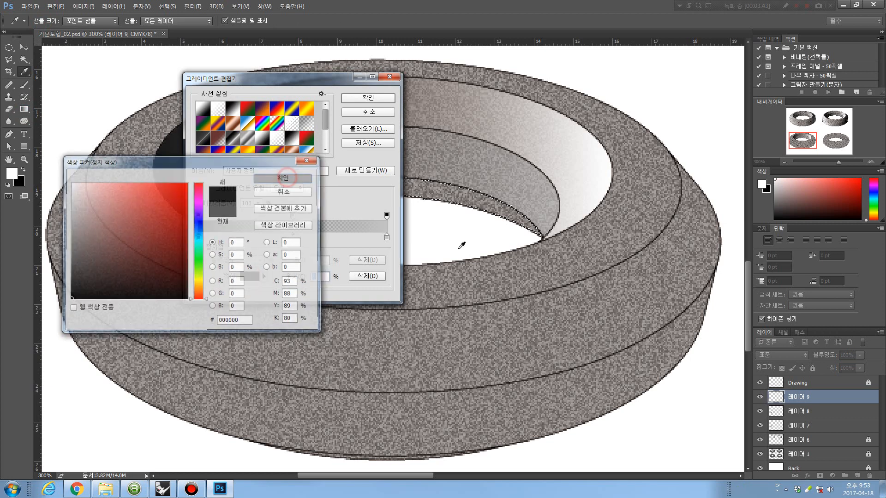
Set the gradient's end color stop to dark gray (494949), fill the selected sliver on 레이어 9 from left to right, and deselect.
left_click(386, 236)
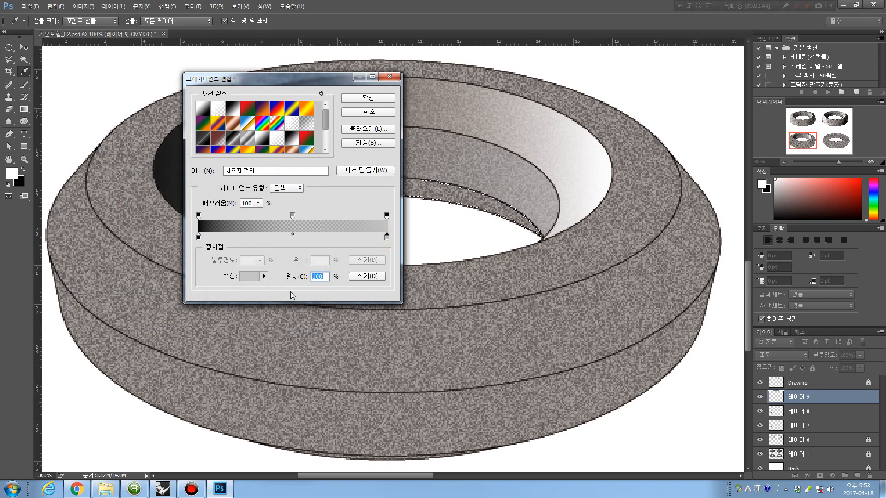
left_click(249, 277)
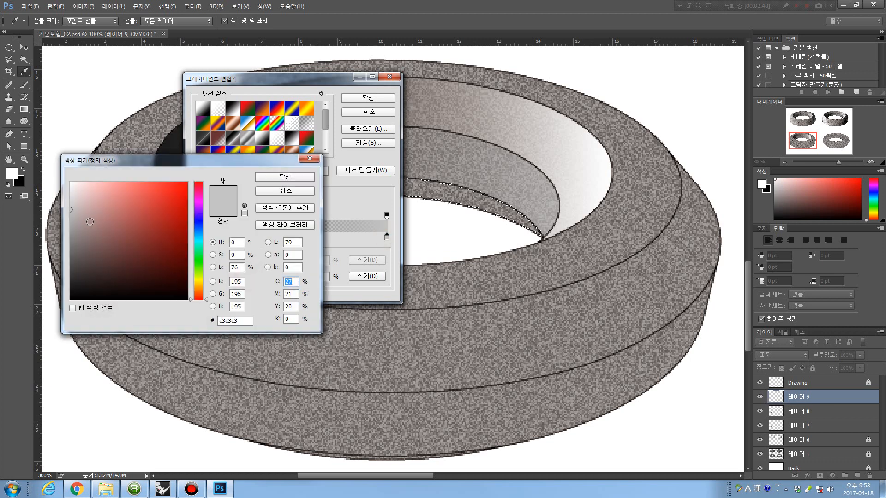
left_click_drag(90, 222, 39, 267)
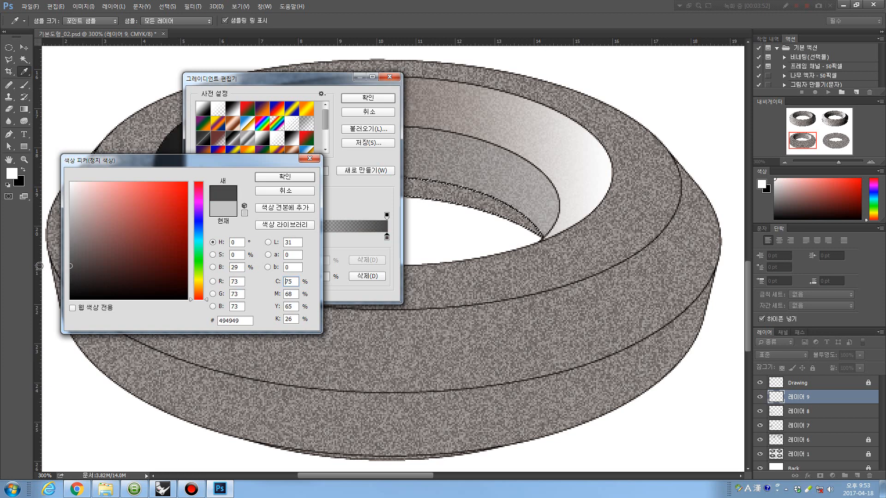
left_click(277, 175)
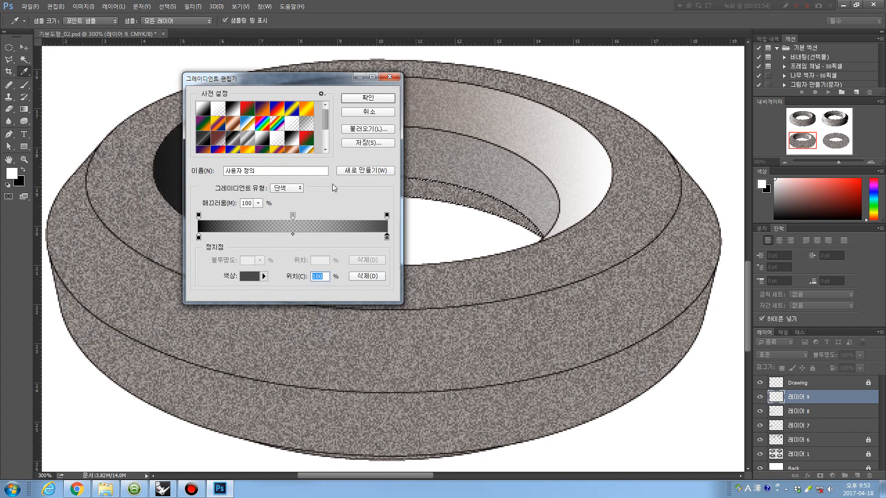
left_click(359, 100)
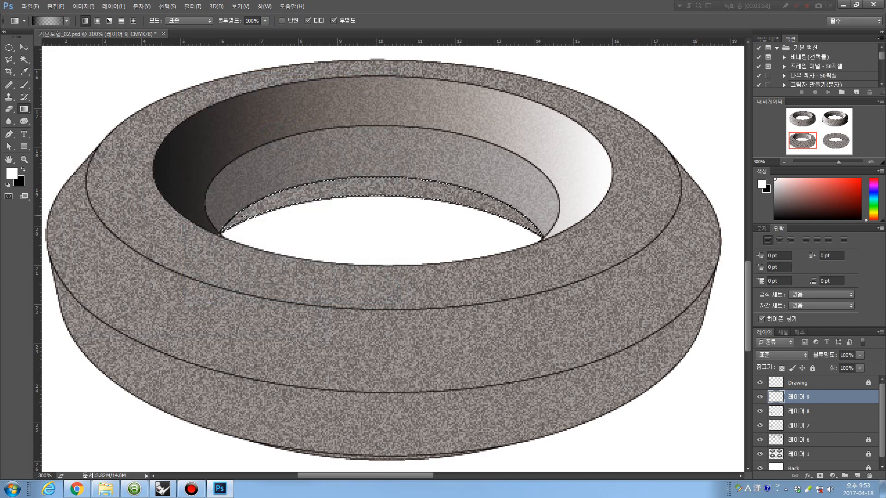
left_click_drag(231, 222, 532, 201)
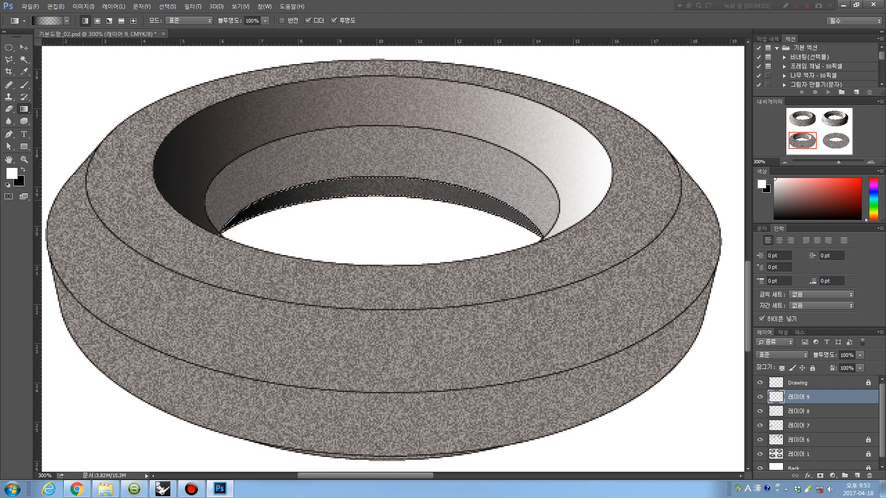
key("ctrl+d")
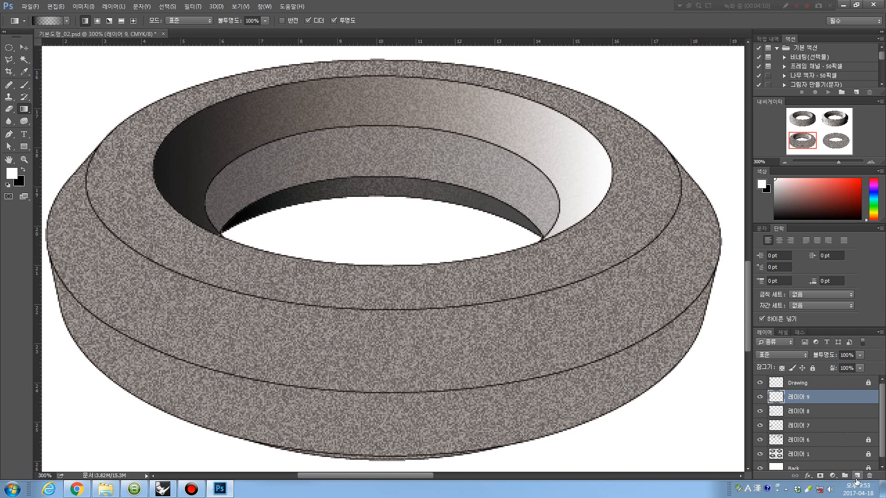
Add a new layer above 레이어 9, select the ring's sloped outer band from the Drawing layer's outlines, and make 레이어 10 active.
left_click(857, 475)
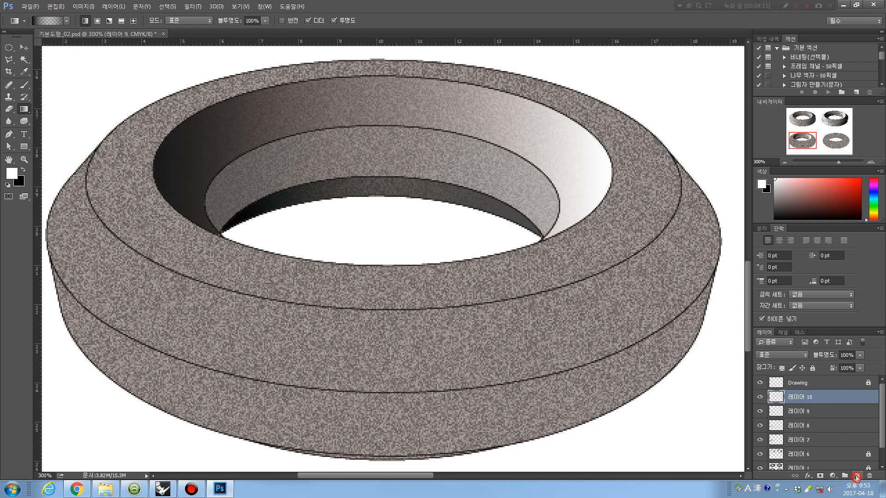
left_click(829, 389)
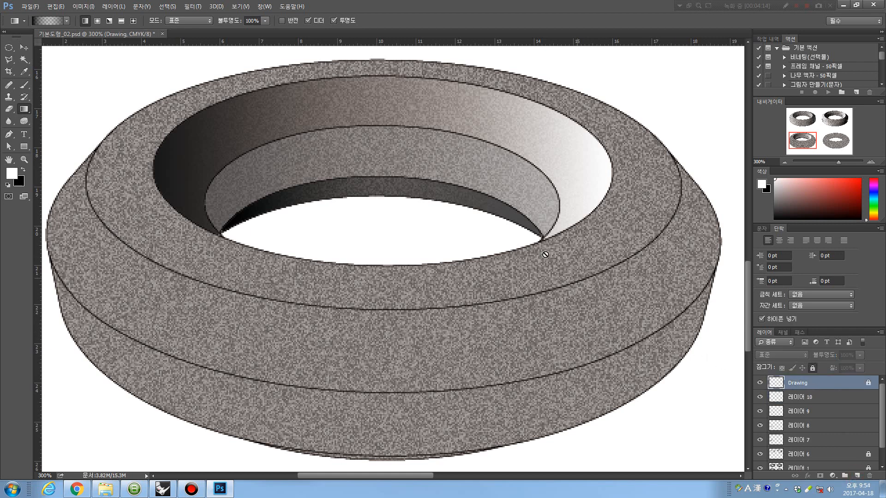
key("w")
left_click(689, 239)
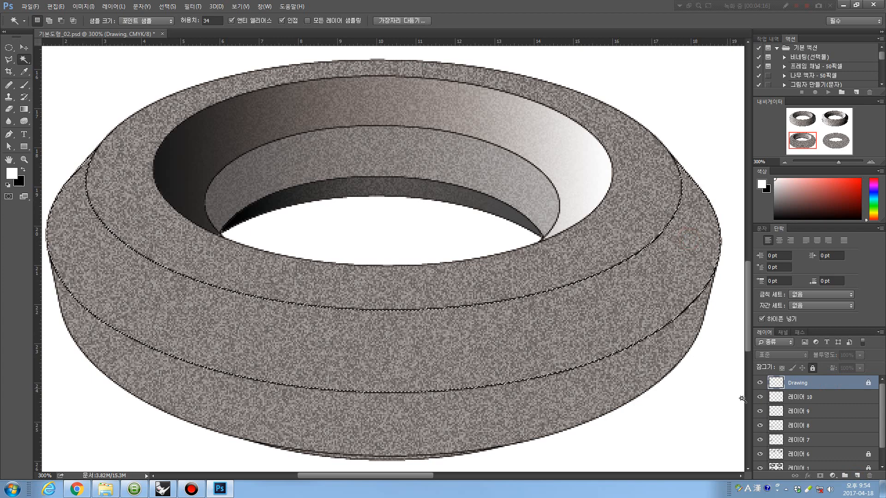
left_click(807, 397)
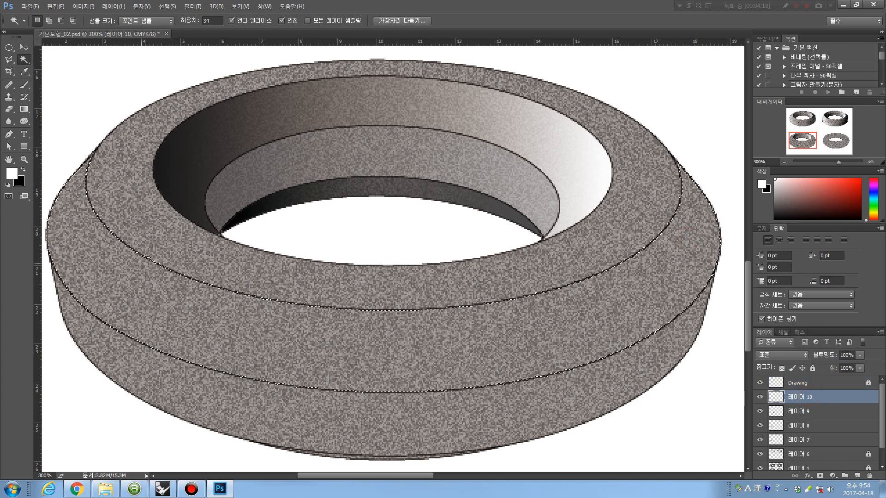
Change the gradient's start color stop to white.
mouse_move(265, 233)
left_mouse_down()
mouse_move(278, 230)
mouse_move(270, 232)
left_mouse_up()
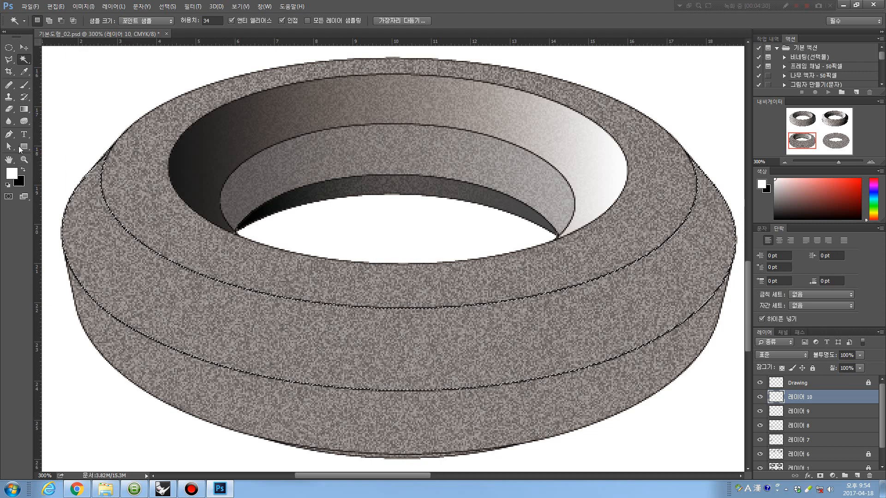
left_click(28, 111)
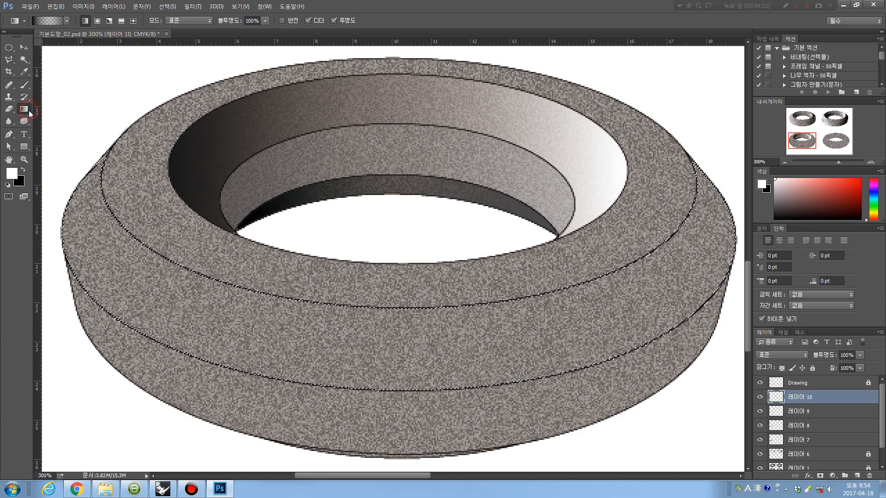
left_click(48, 20)
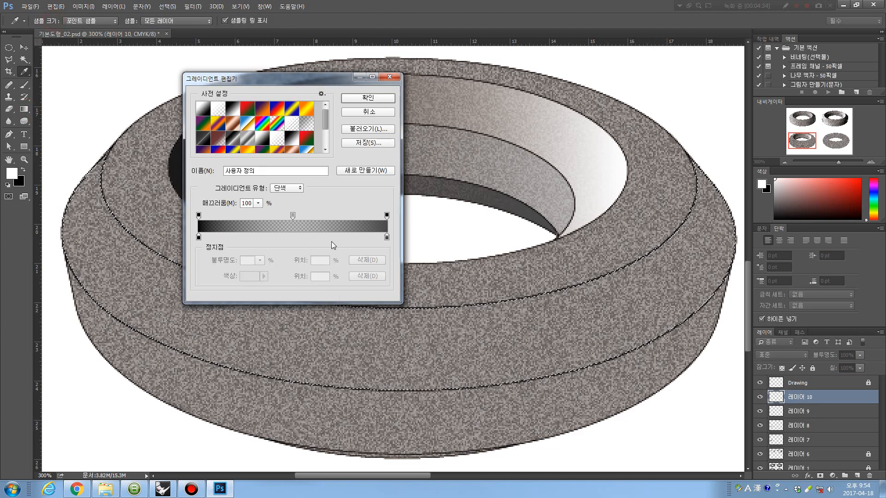
left_click(199, 238)
left_click(249, 276)
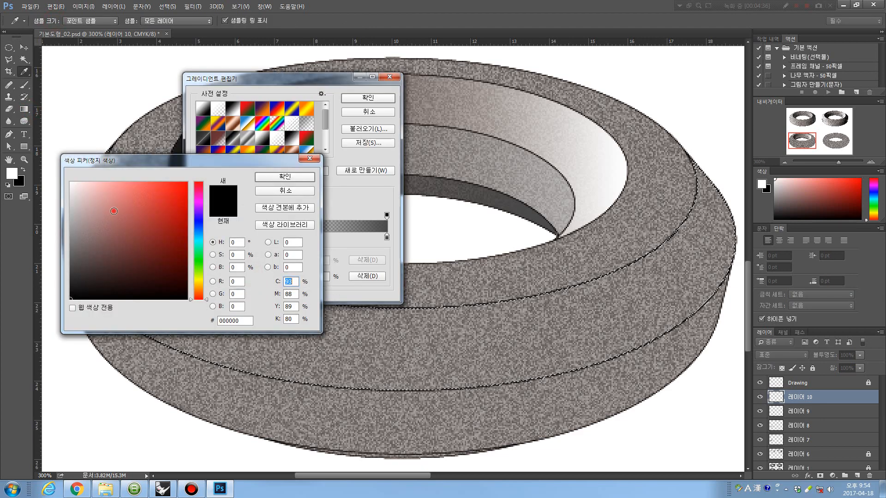
left_click(70, 182)
left_click(280, 180)
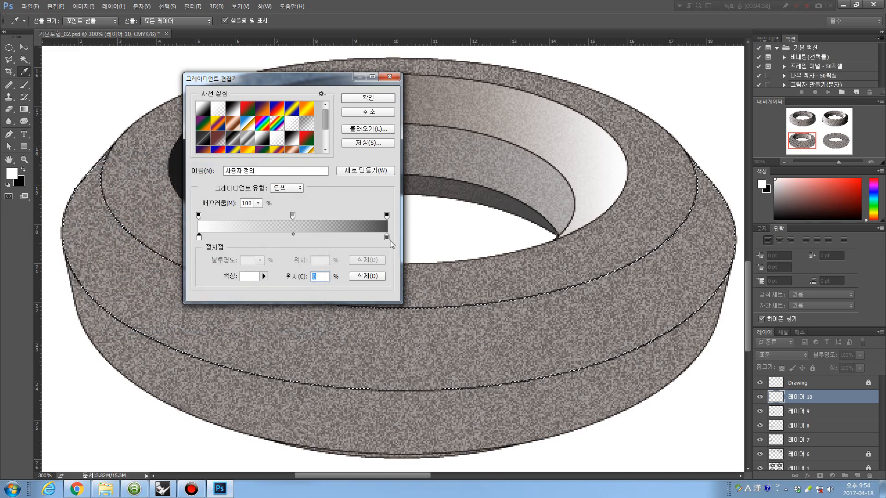
Change the gradient's end color stop to black (000000) and apply the edited gradient.
left_click(387, 237)
left_click(259, 277)
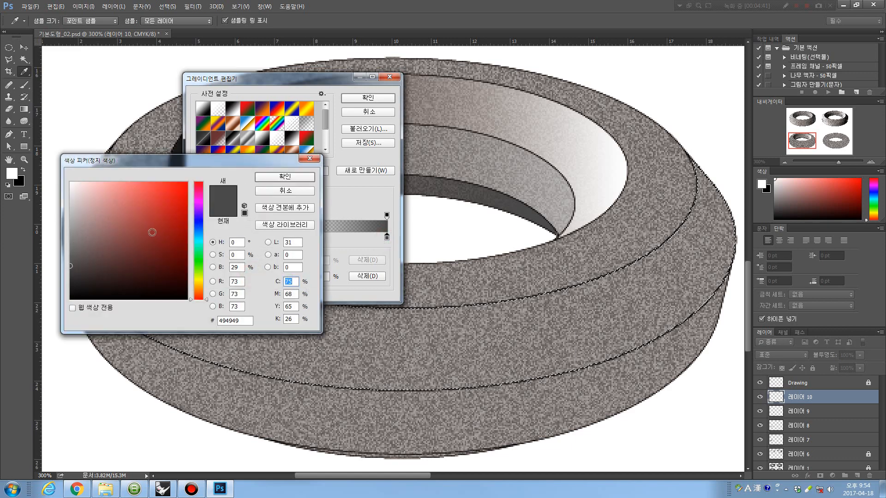
left_click(183, 300)
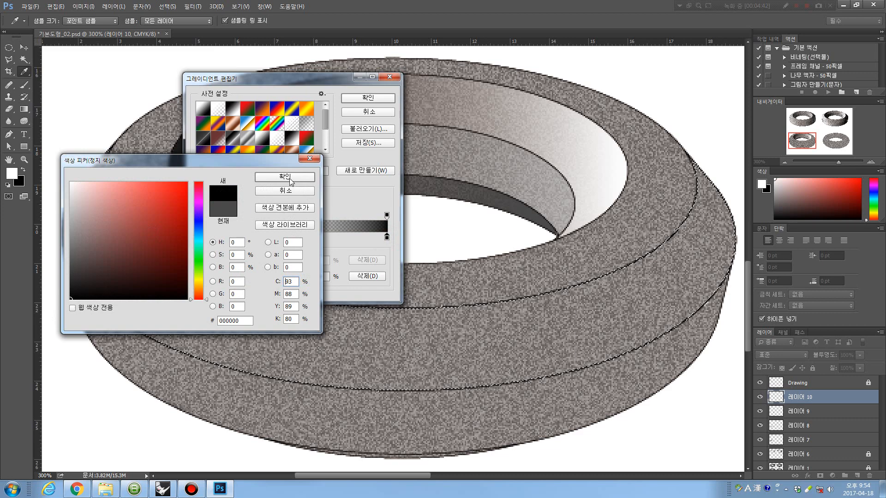
left_click(284, 176)
left_click(367, 98)
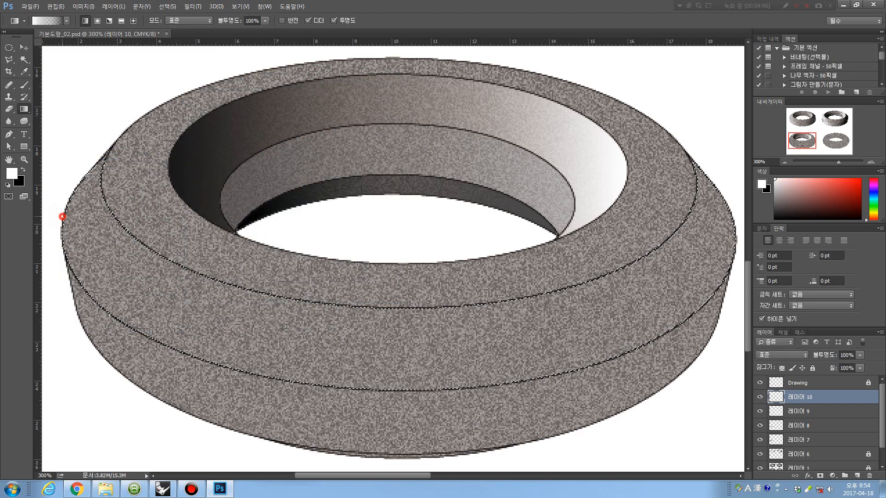
Fill the sloped outer band on 레이어 10 with the white-to-black gradient from left to right and clear the selection.
left_click_drag(62, 215, 734, 215)
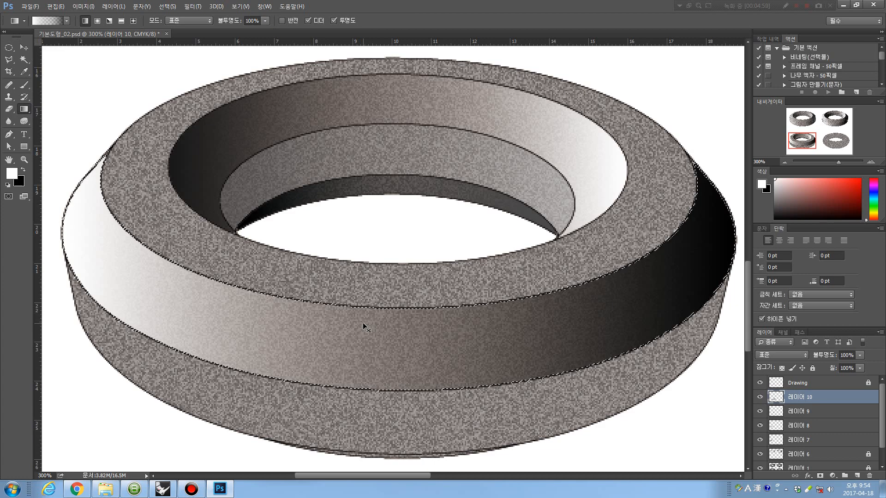
key("ctrl+1")
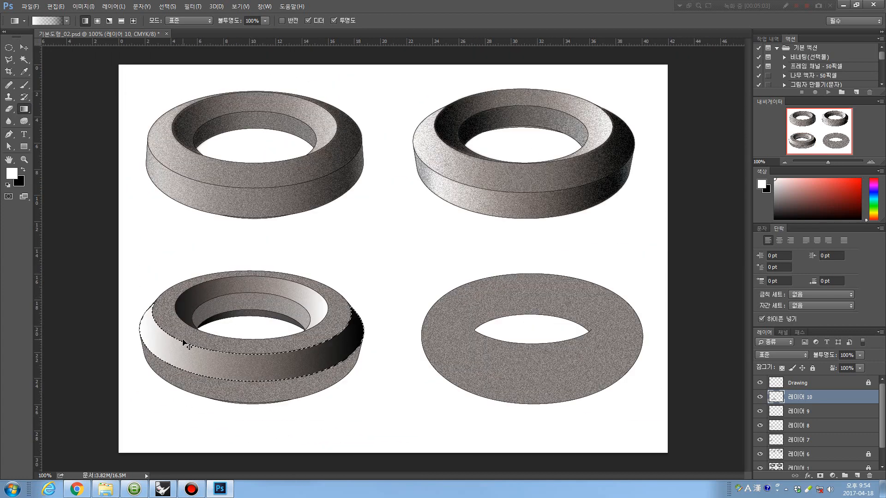
key("ctrl+d")
left_click_drag(8, 47, 49, 47)
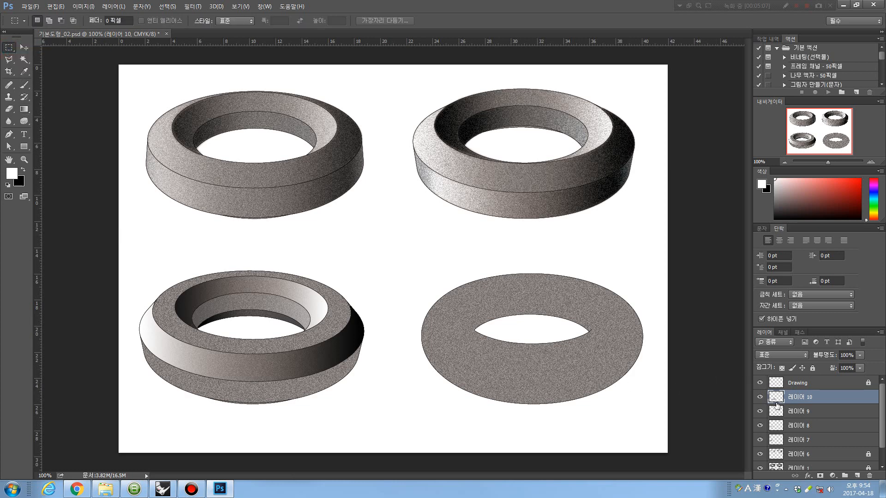
Add a new layer above 레이어 10, fill a rectangle over the lower-left ring with the white-to-black gradient from left to right, and clear the selection.
left_click(857, 475)
left_click_drag(133, 269, 382, 408)
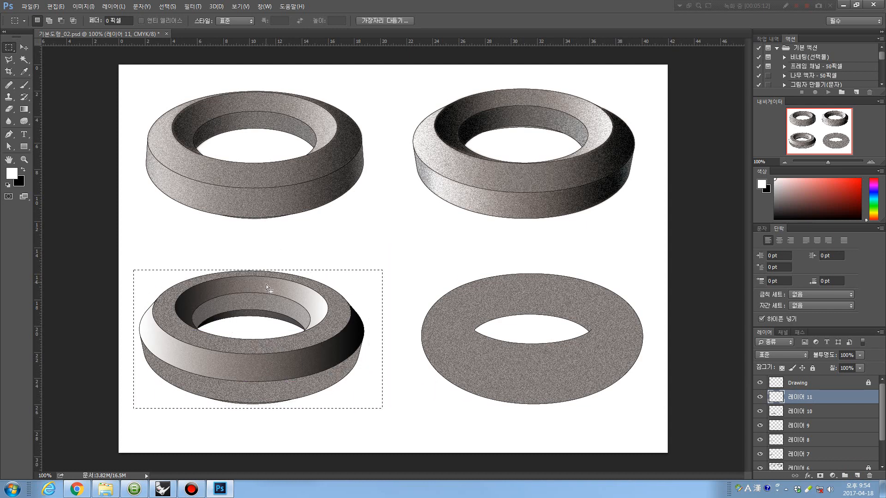
left_click(130, 279)
left_click_drag(130, 270, 369, 390)
left_click(24, 109)
left_click_drag(132, 307, 366, 308)
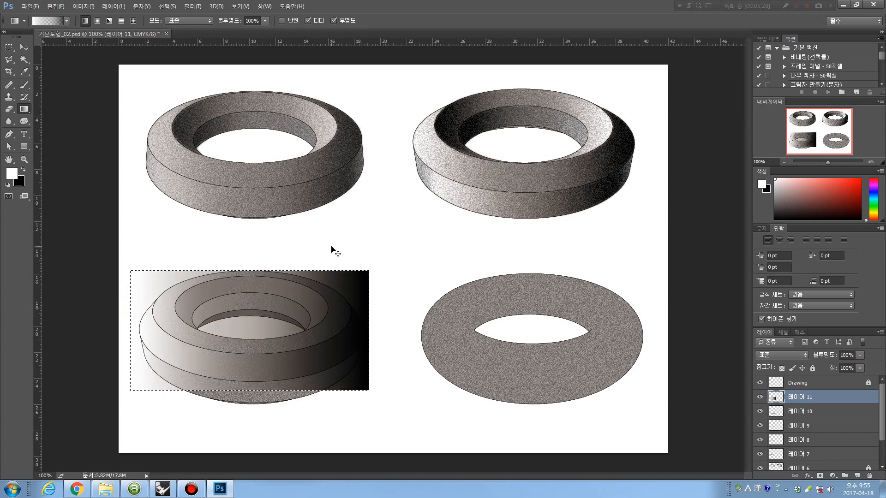
key("ctrl+d")
Free-transform the gradient rectangle on 레이어 11, widening it on both sides and slanting its sides inward into a trapezoid narrower at its upper edge.
key("ctrl+t")
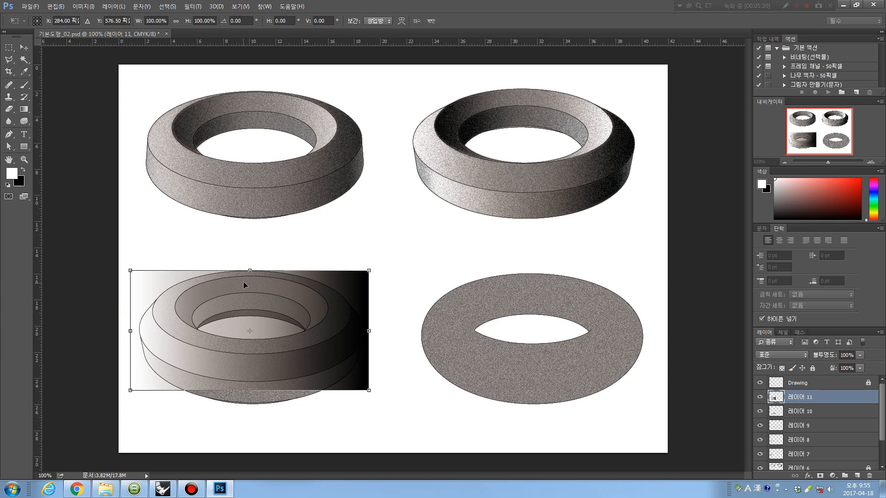
mouse_move(132, 330)
left_mouse_down()
mouse_move(139, 330)
mouse_move(127, 331)
left_mouse_up()
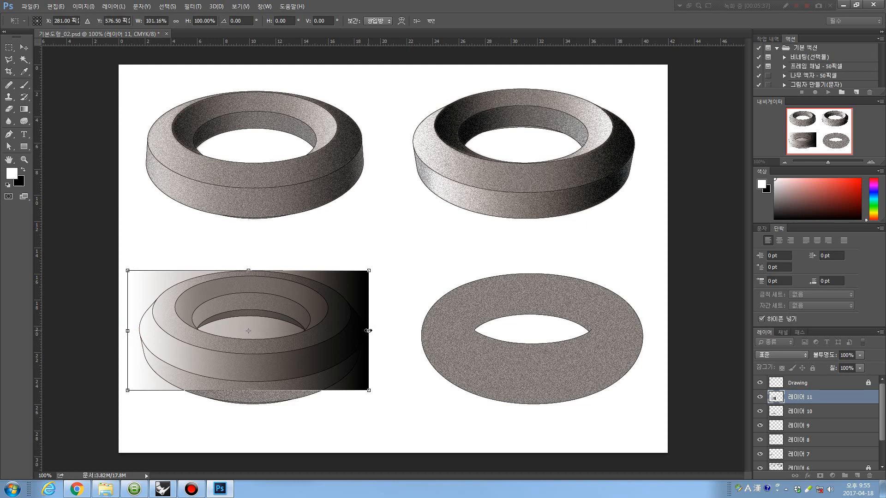
left_click_drag(368, 330, 376, 330)
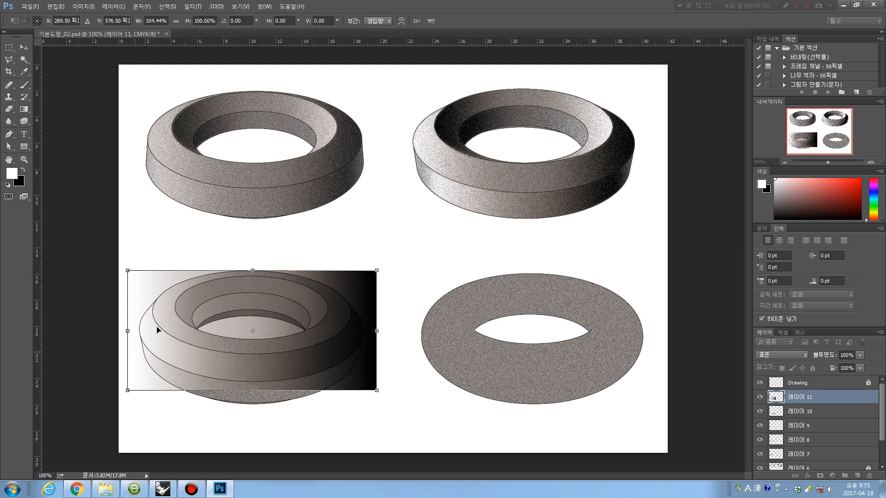
left_click_drag(129, 272, 198, 273)
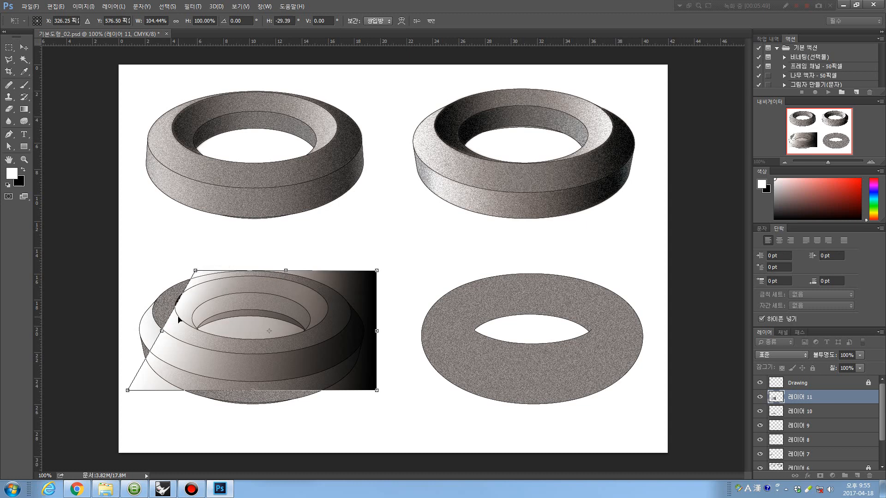
left_click_drag(162, 330, 128, 330)
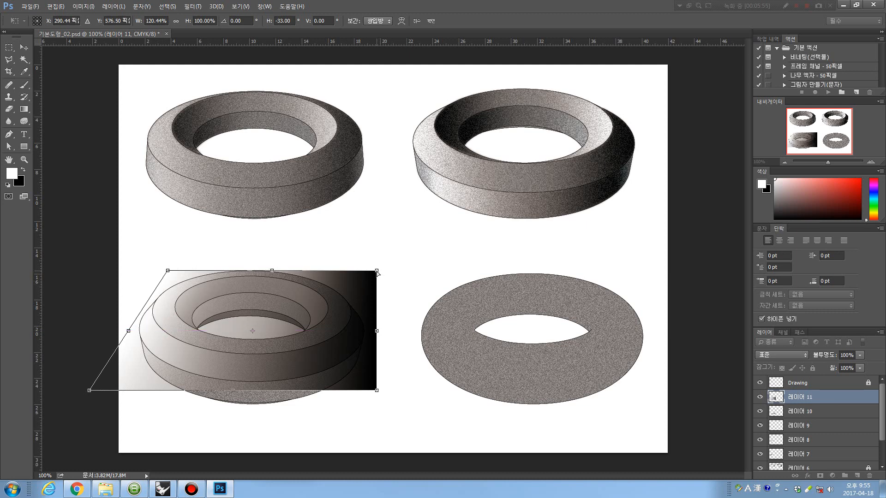
left_click_drag(376, 271, 286, 272)
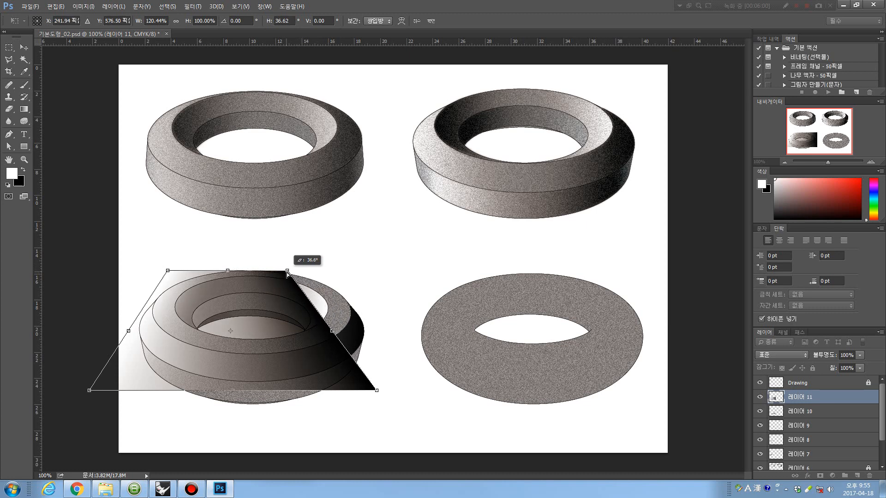
Stretch and slant the right edge of the transformed 레이어 11 gradient until it covers the lower-left ring, and apply the transform.
left_click_drag(330, 331, 385, 331)
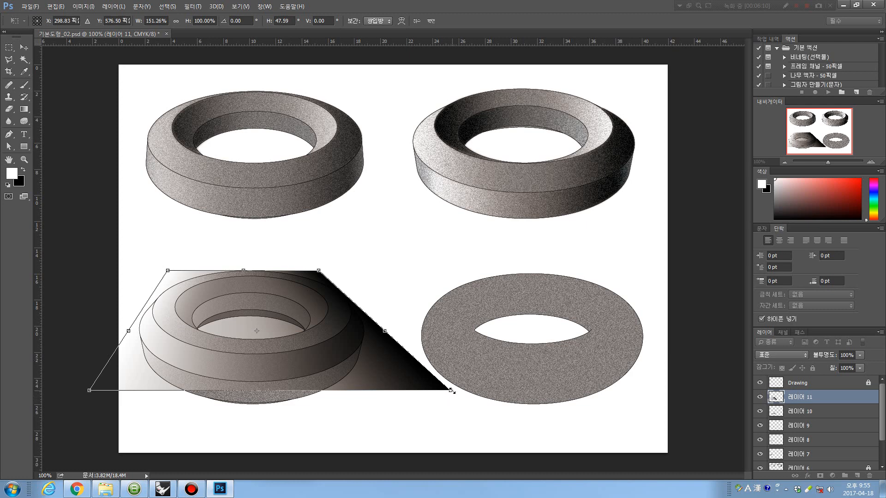
left_click_drag(452, 391, 420, 391)
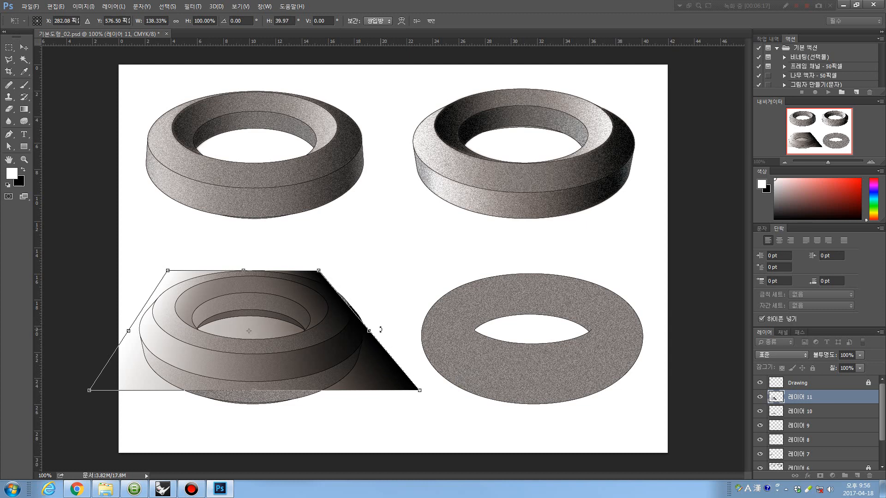
left_click_drag(369, 331, 379, 328)
key("Return")
key("g")
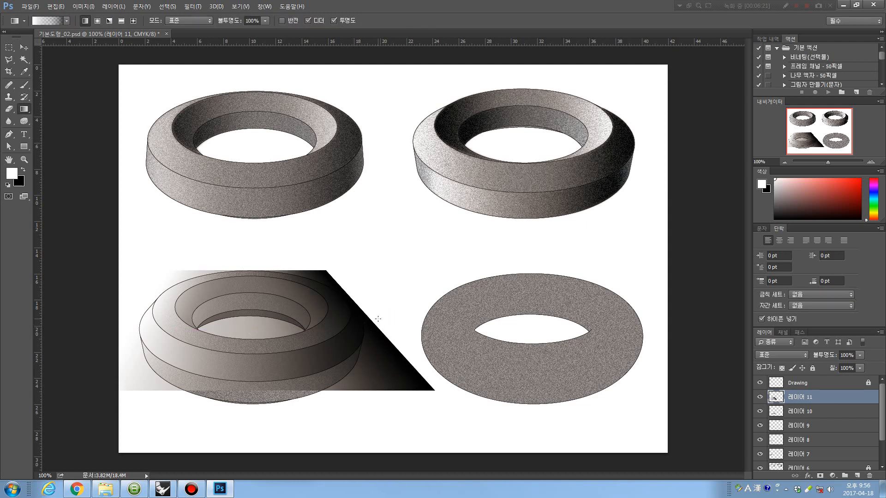
Select the lower-left ring's upper outer band from the Drawing outlines and delete everything outside it on 레이어 11.
left_click(794, 385)
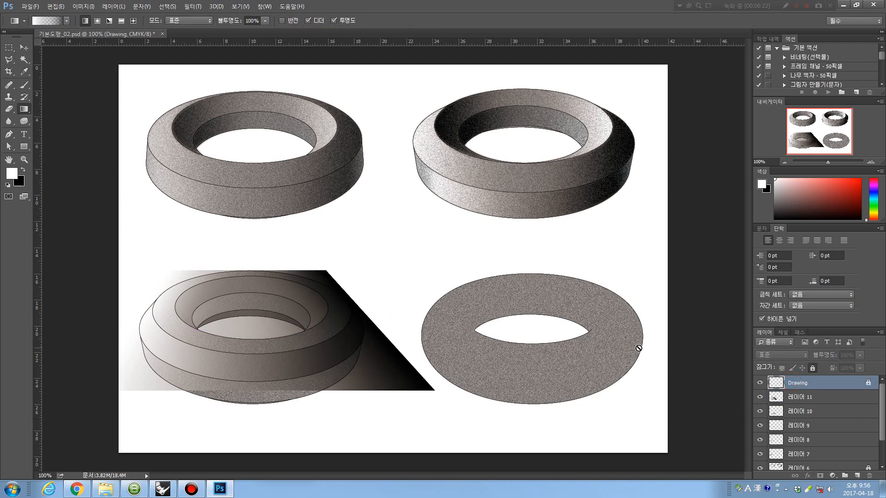
key("w")
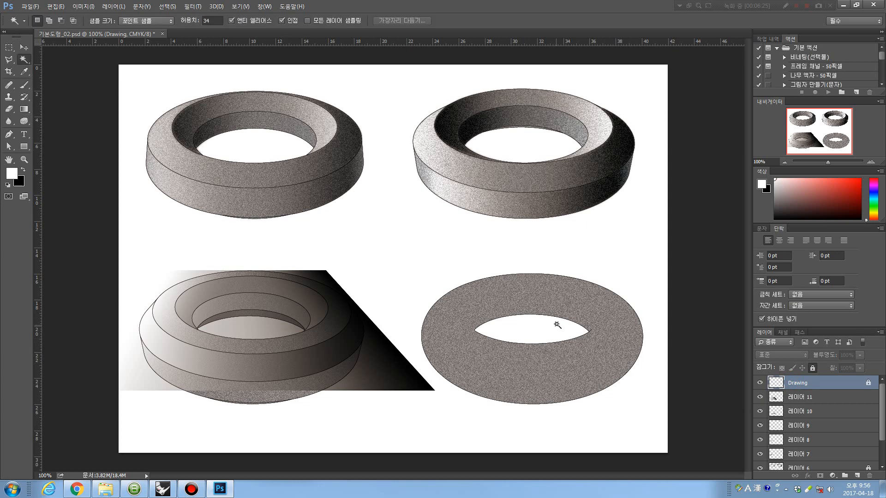
left_click(246, 363)
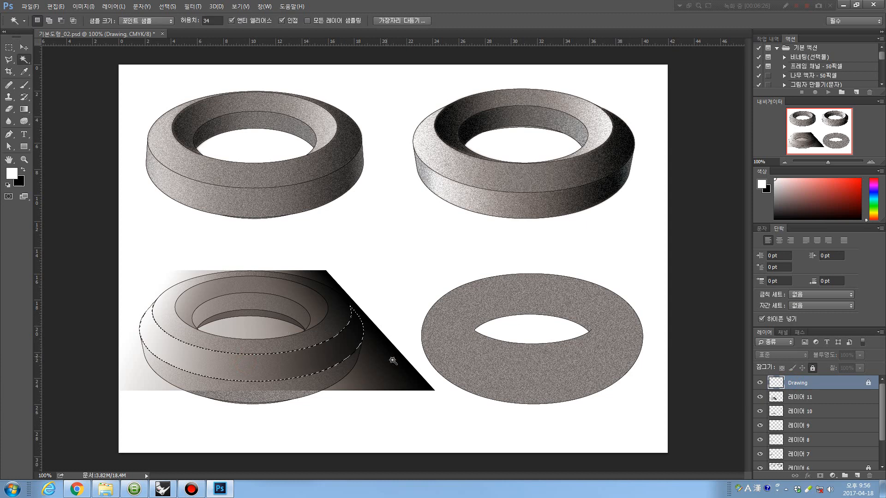
left_click(801, 396)
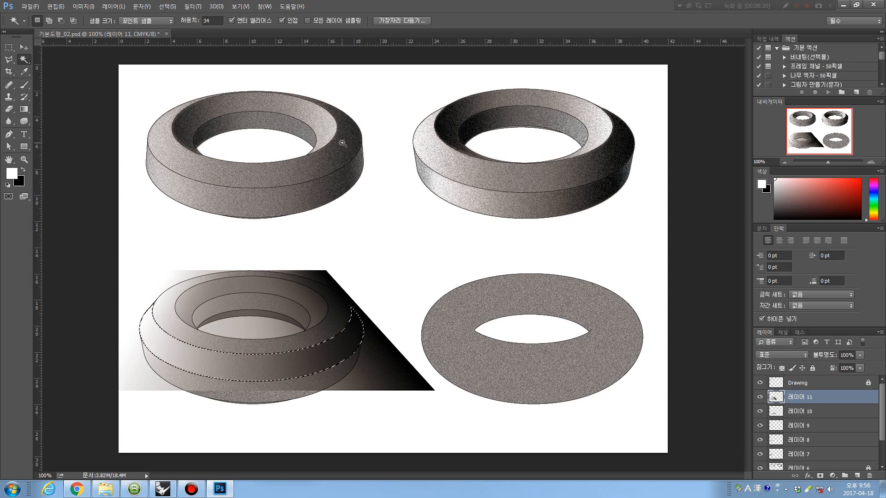
left_click(115, 7)
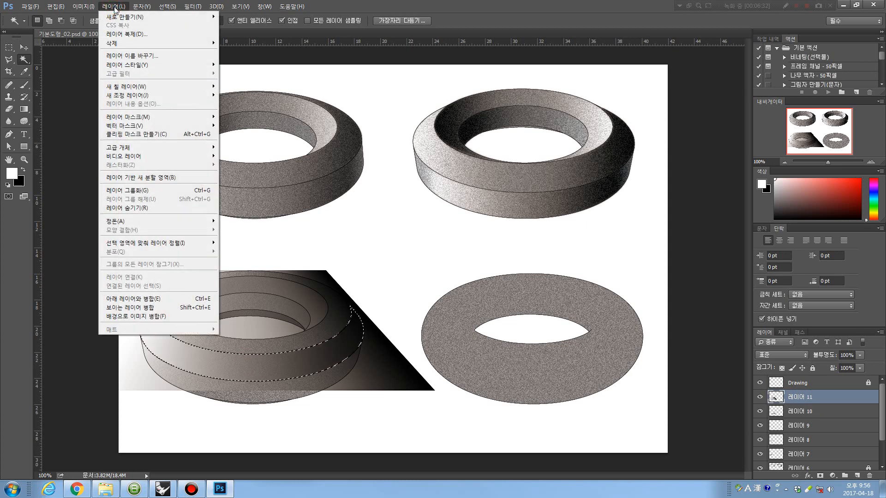
mouse_move(167, 7)
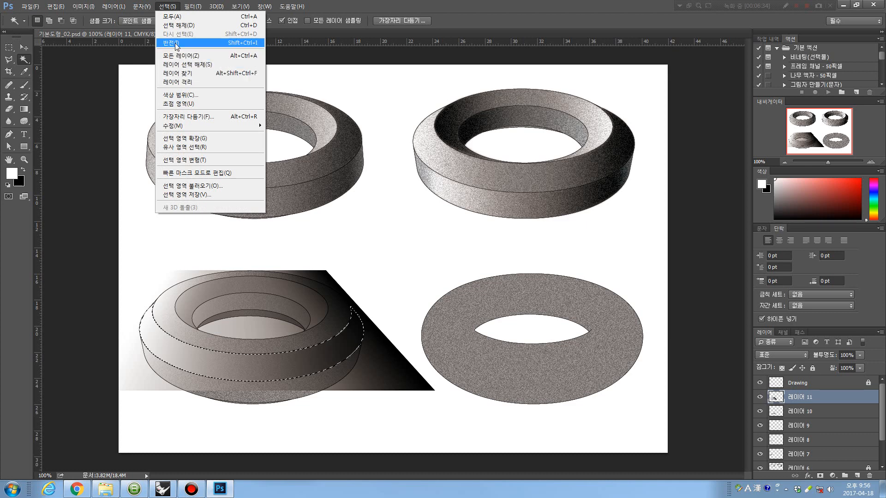
left_click(172, 43)
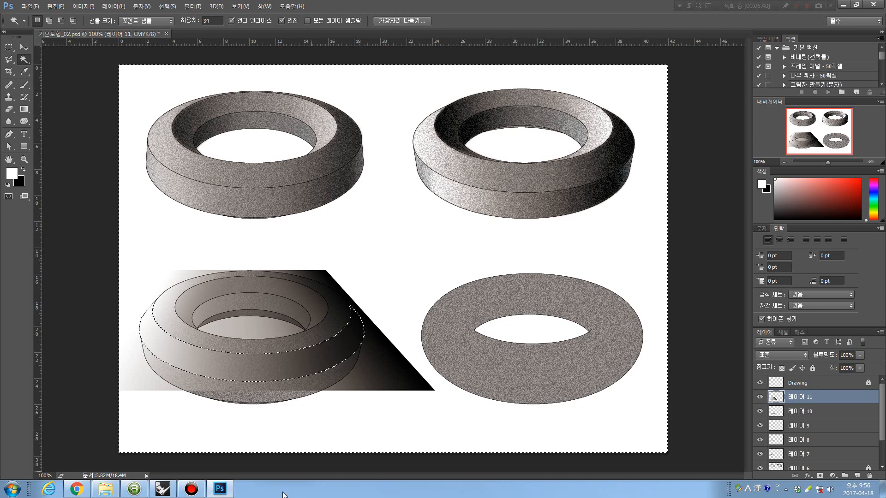
key("Delete")
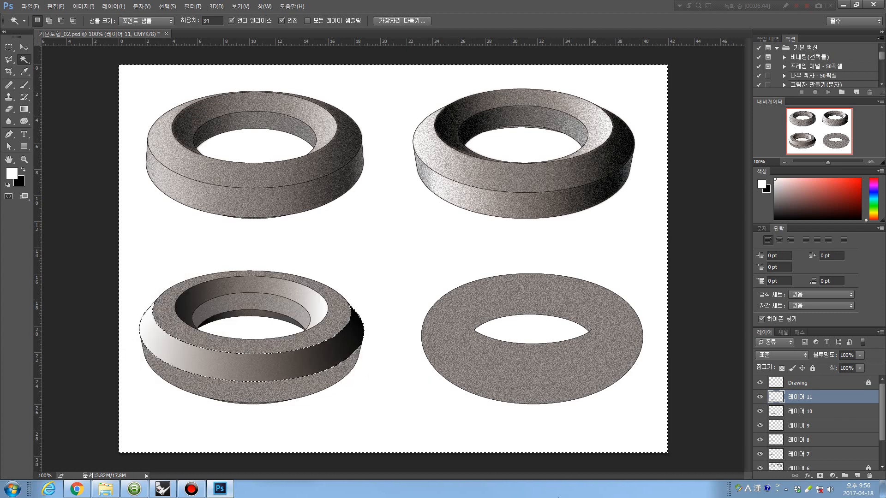
Compare the shading of 레이어 10 and 레이어 11, clear the selection, and leave 레이어 11 shown and 레이어 10 hidden.
left_click(760, 397)
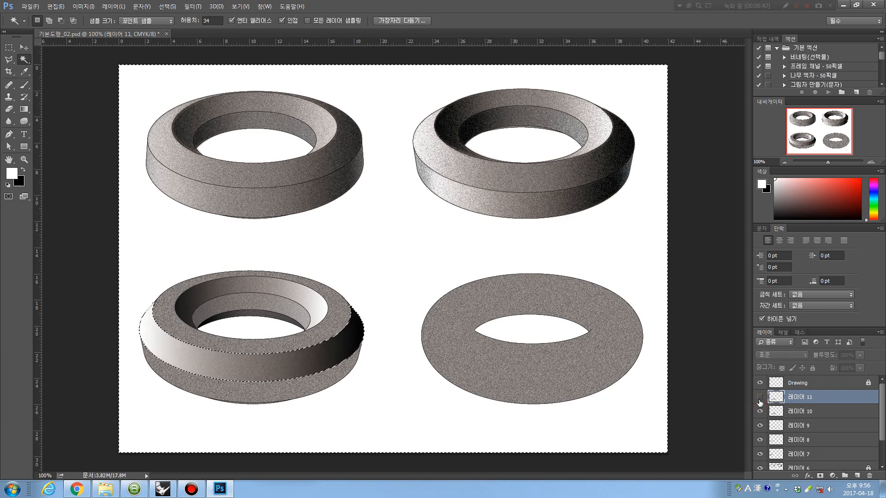
left_click(760, 412)
left_click(760, 396)
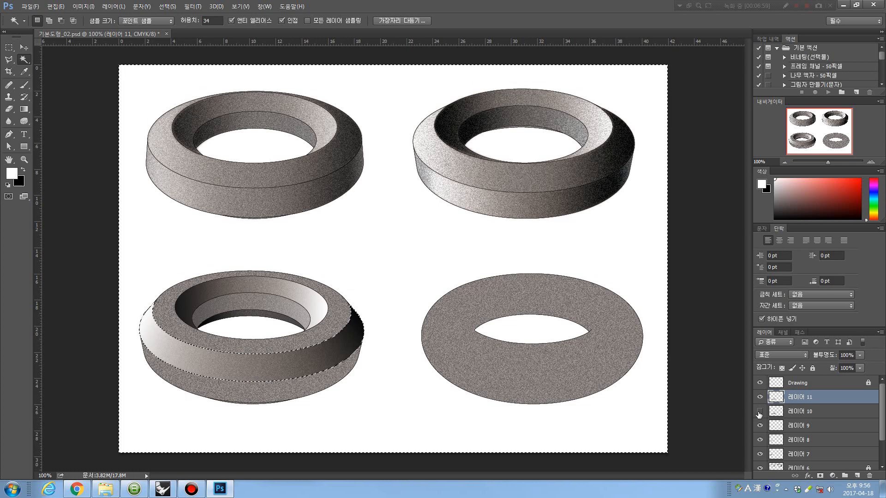
left_click(760, 397)
left_click(759, 411)
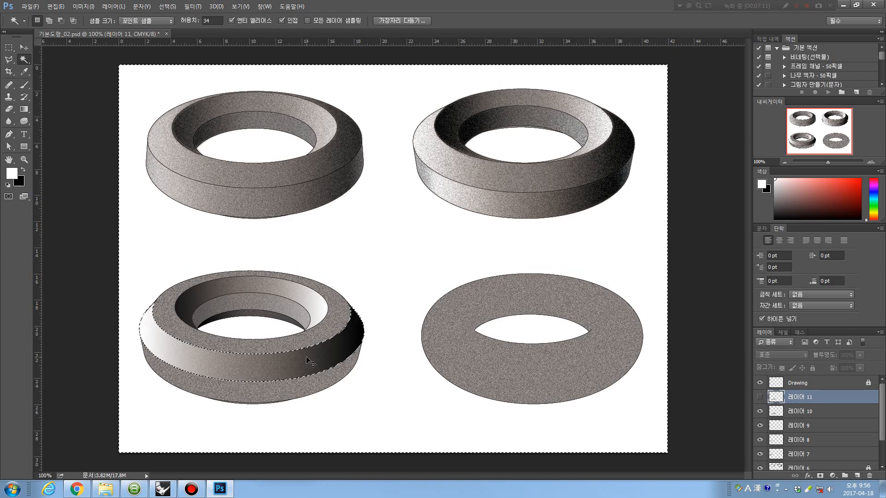
key("ctrl+d")
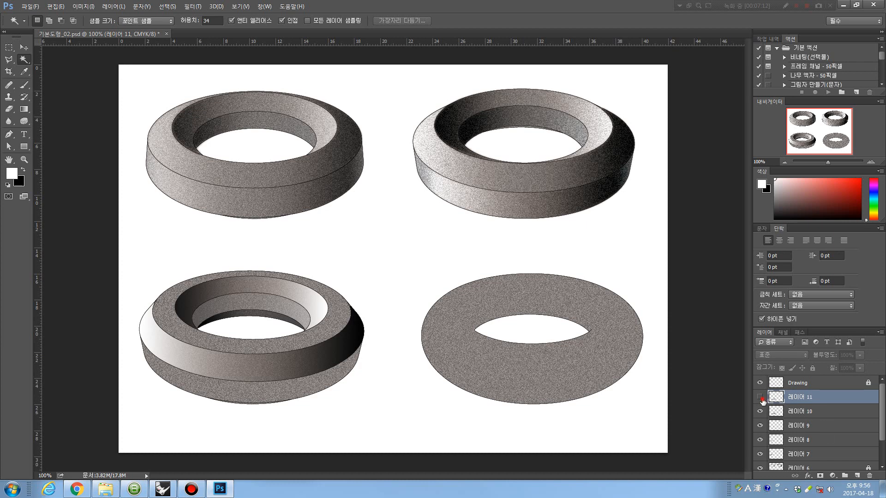
left_click(760, 396)
left_click(760, 411)
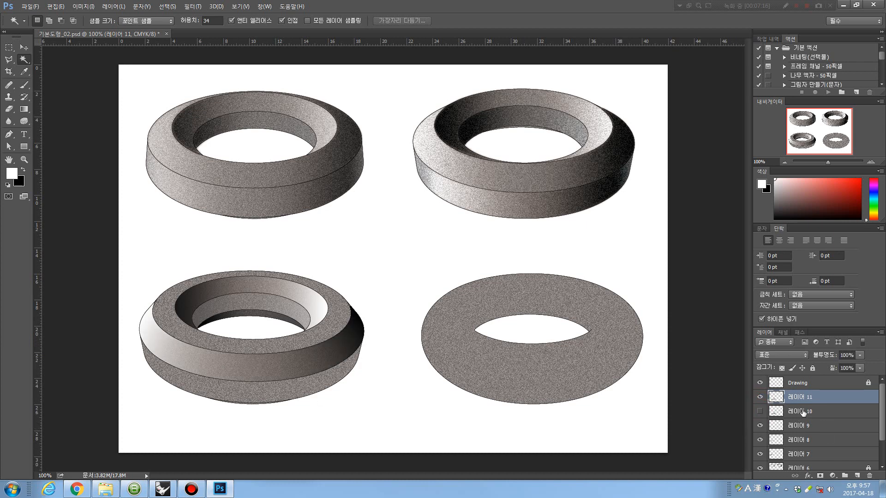
Add a new layer above 레이어 11 and select the lower-left ring's bottom side band from the Drawing outlines for it.
left_click(857, 476)
left_click(801, 387)
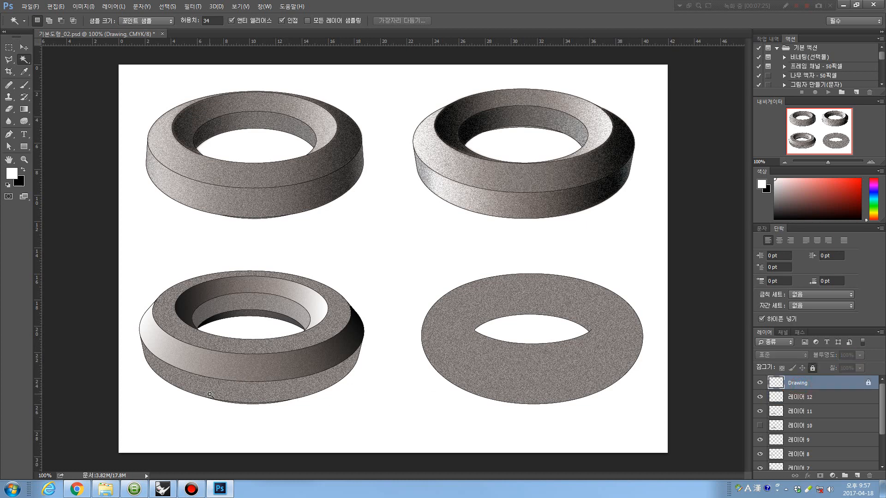
left_click(210, 395)
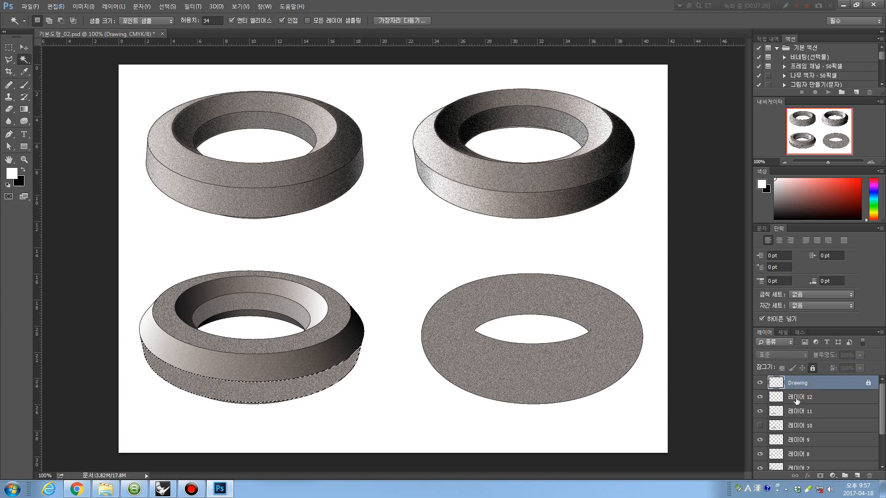
left_click(796, 400)
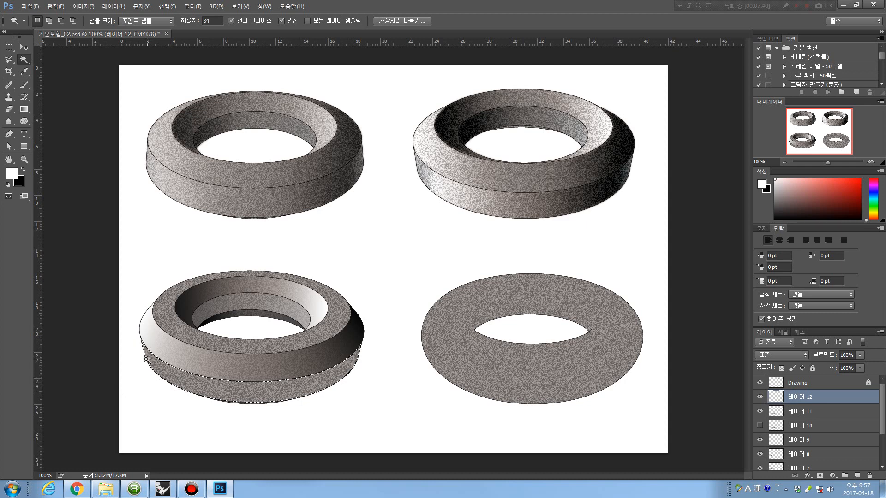
Edit the Gradient tool's gradient by adding a white color stop at 10%.
left_click(24, 109)
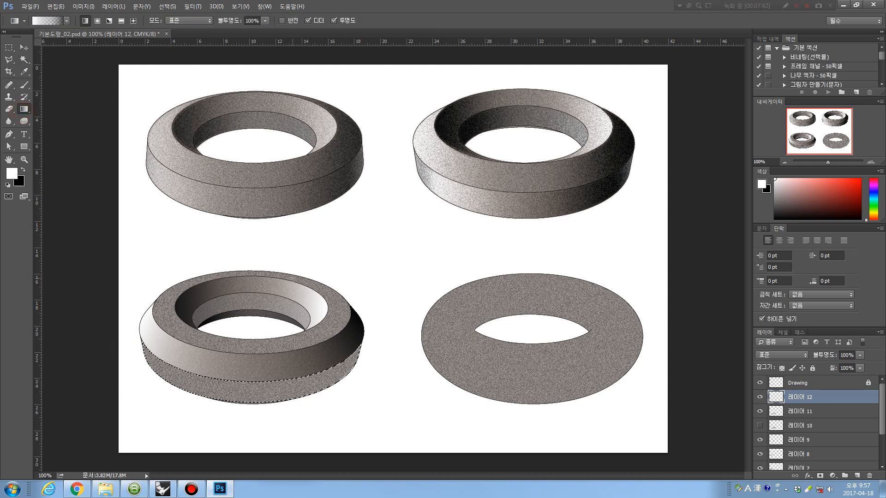
left_click(49, 20)
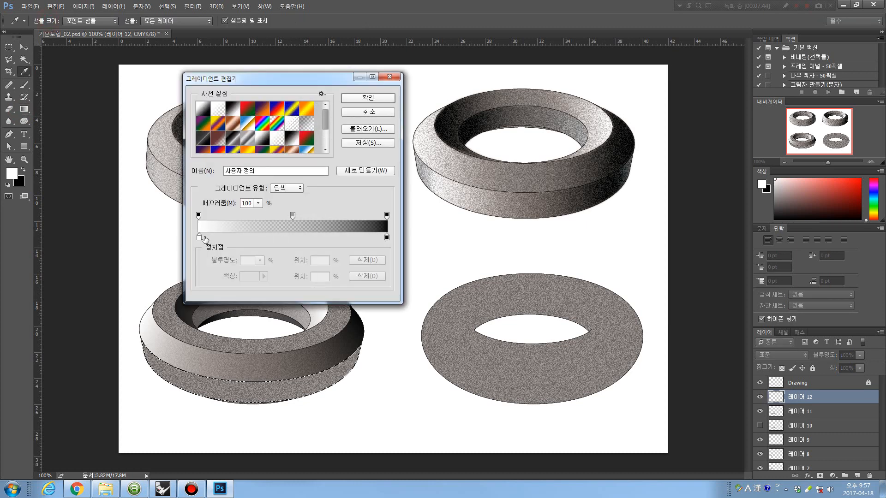
left_click(199, 238)
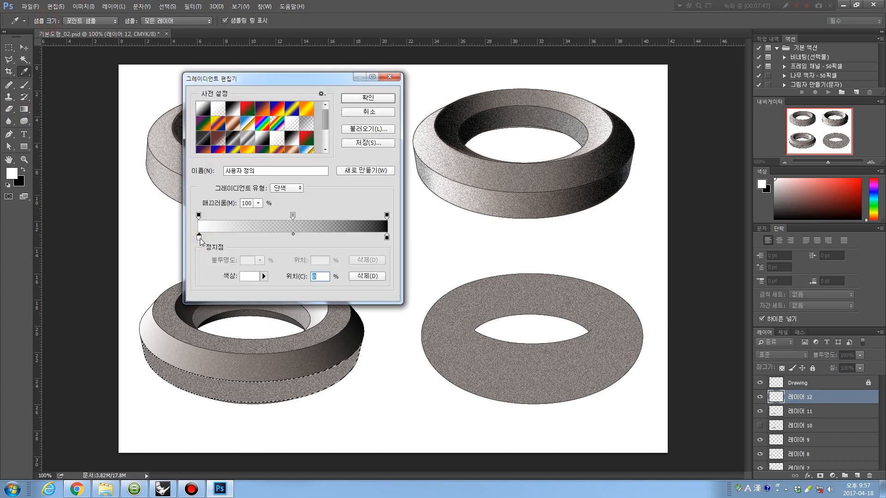
left_click(209, 237)
type("10")
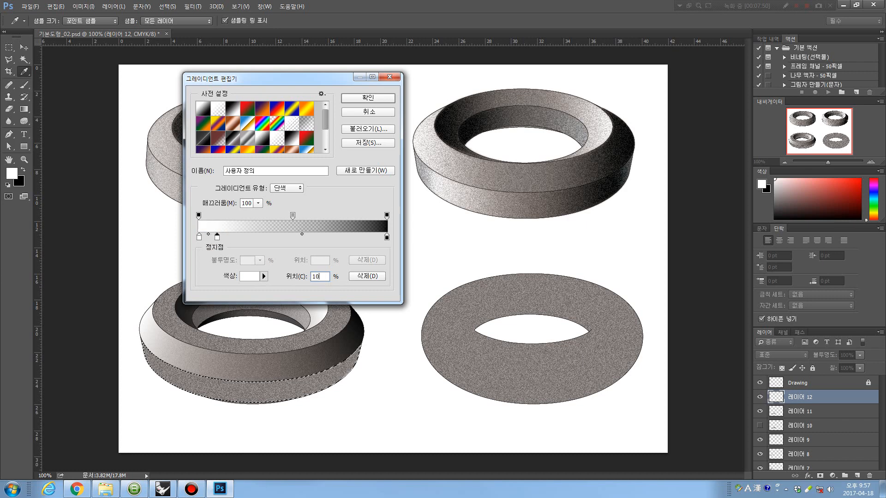
Add a color stop at 90% and make it black (000000).
left_click(368, 238)
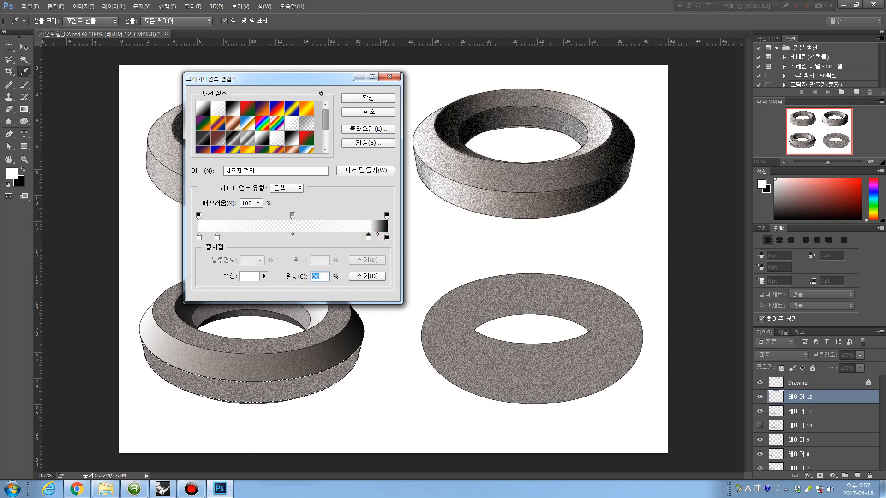
left_click(248, 277)
left_click_drag(158, 230, 2, 324)
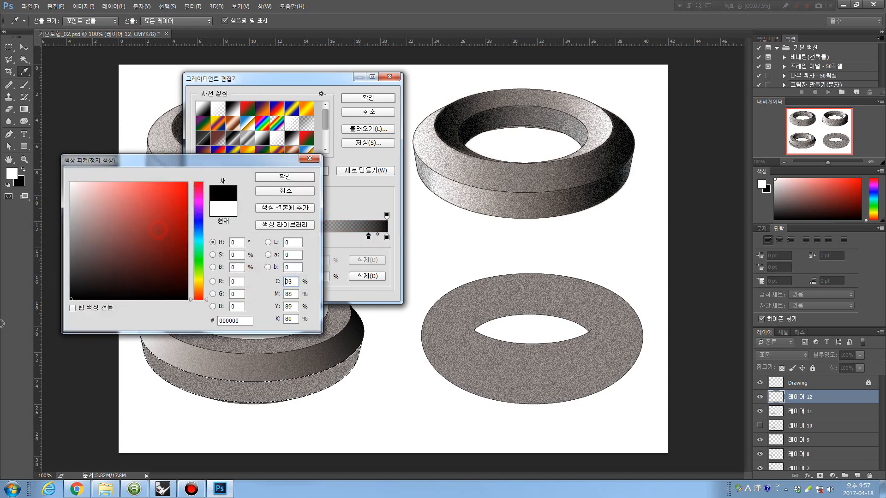
left_click(270, 181)
left_click(217, 237)
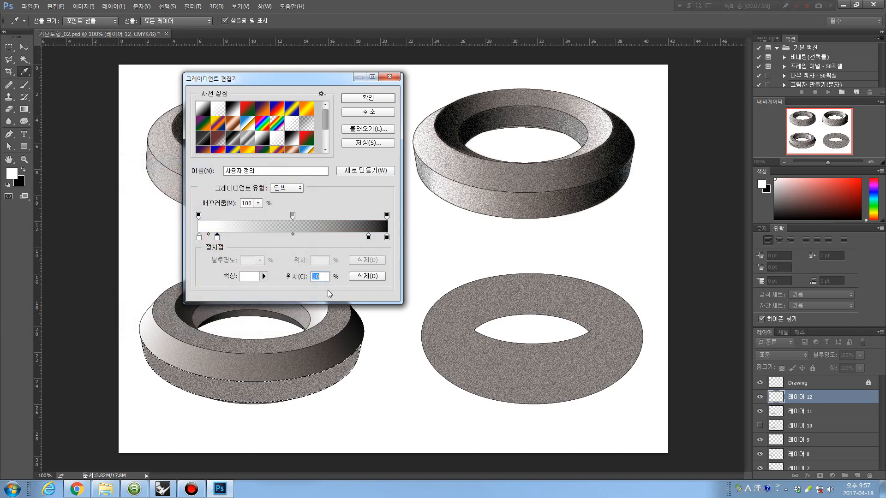
Change the gradient's starting color stop to a light gray of about RGB 195.
left_click(198, 238)
left_click(252, 280)
left_click_drag(94, 214, 54, 210)
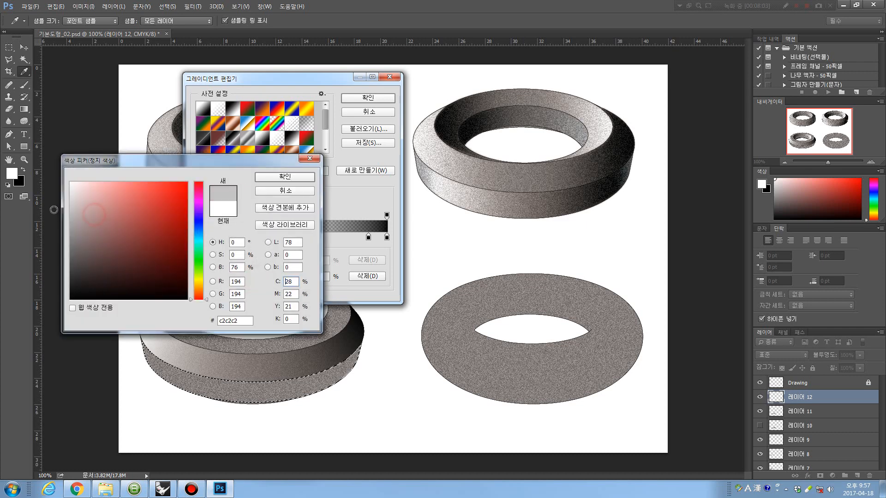
left_click(285, 176)
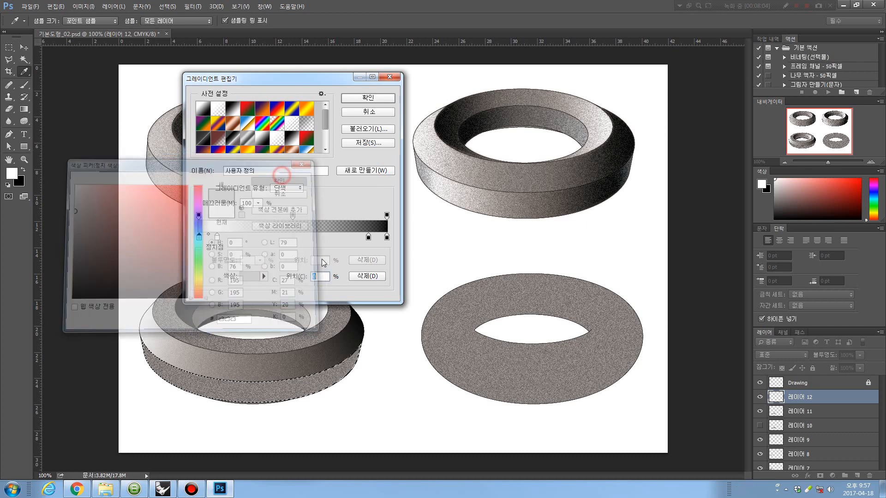
Change the gradient's end color stop to dark gray 3c3c3c and accept the edited gradient.
left_click(387, 238)
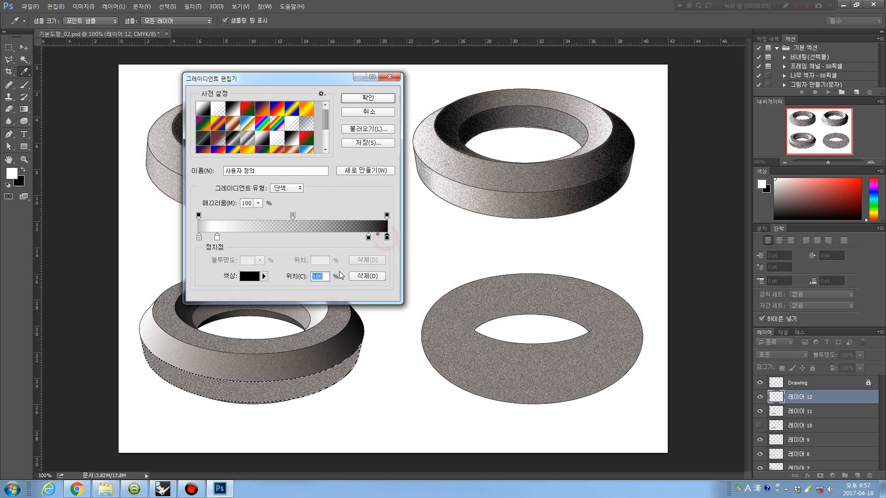
left_click(249, 276)
mouse_move(95, 224)
left_mouse_down()
mouse_move(17, 251)
mouse_move(14, 289)
mouse_move(15, 272)
left_mouse_up()
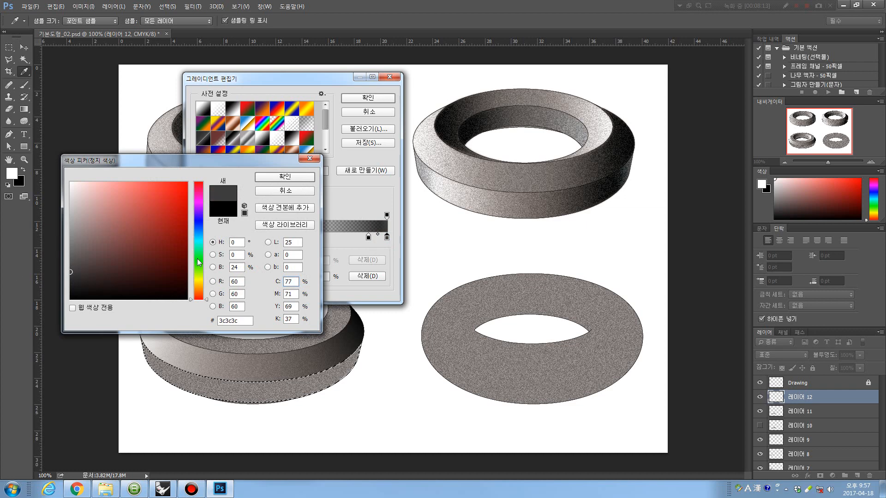
left_click(285, 177)
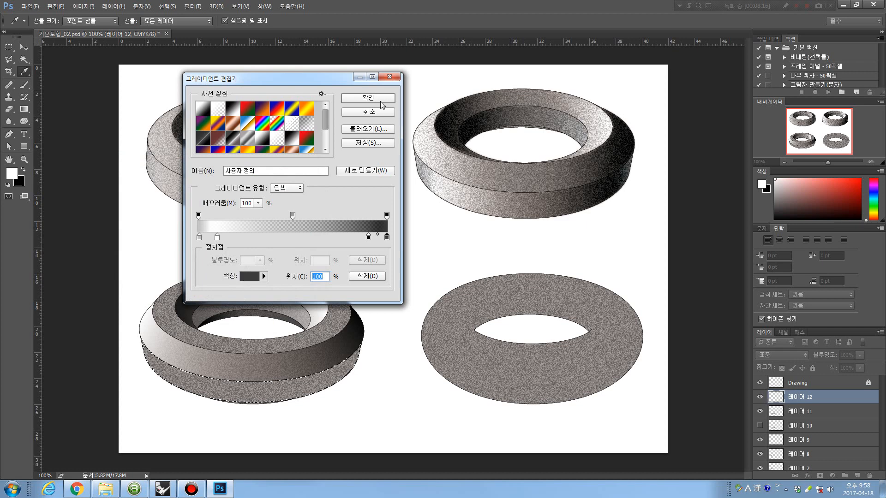
left_click(382, 104)
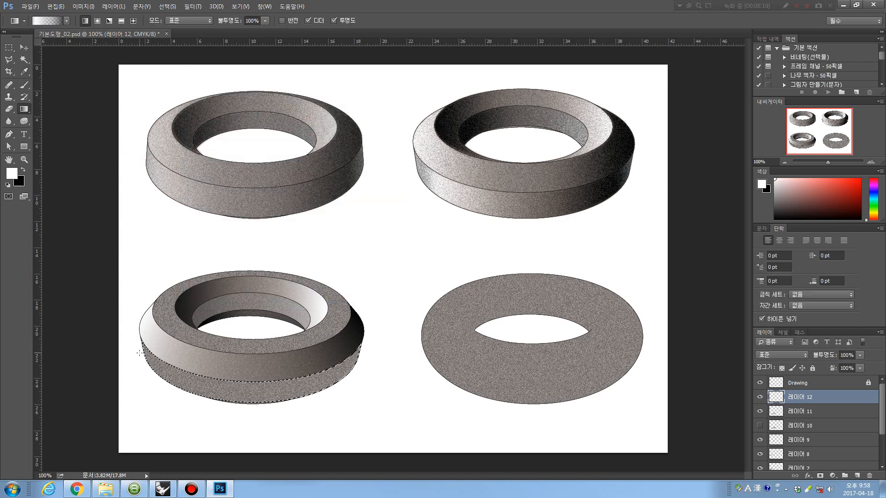
Fill the selected bottom side band on 레이어 12 with the gradient from its left edge to its right edge, and deselect.
left_click_drag(139, 349, 364, 342)
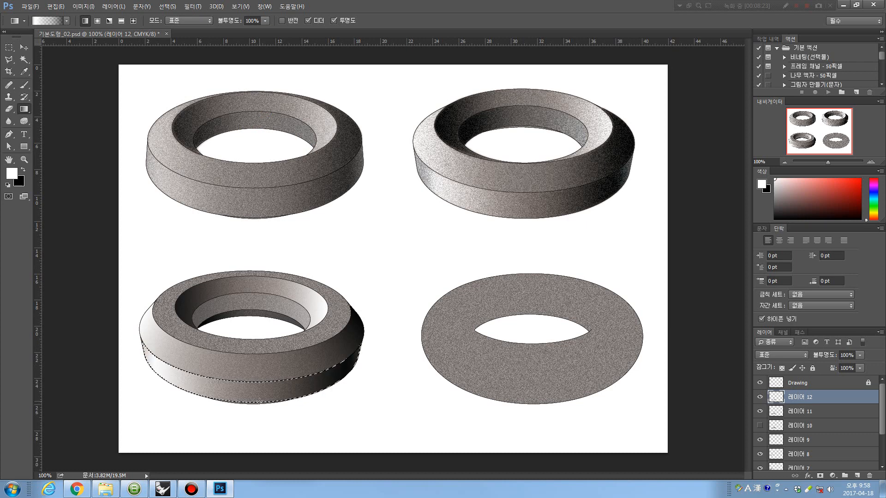
key("ctrl+d")
Hide the Drawing outline layer and examine the lower-left ring's shading at 200%.
left_click(760, 383)
key("z")
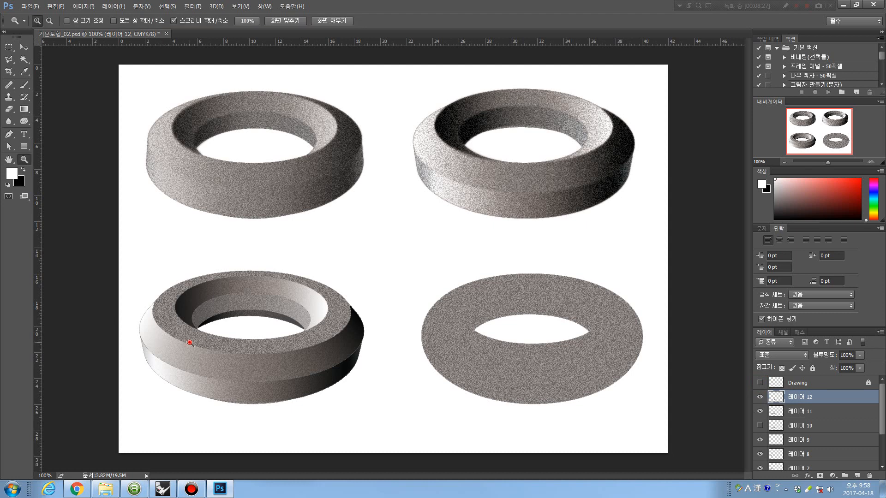
left_click(190, 343)
left_click_drag(244, 350, 276, 265)
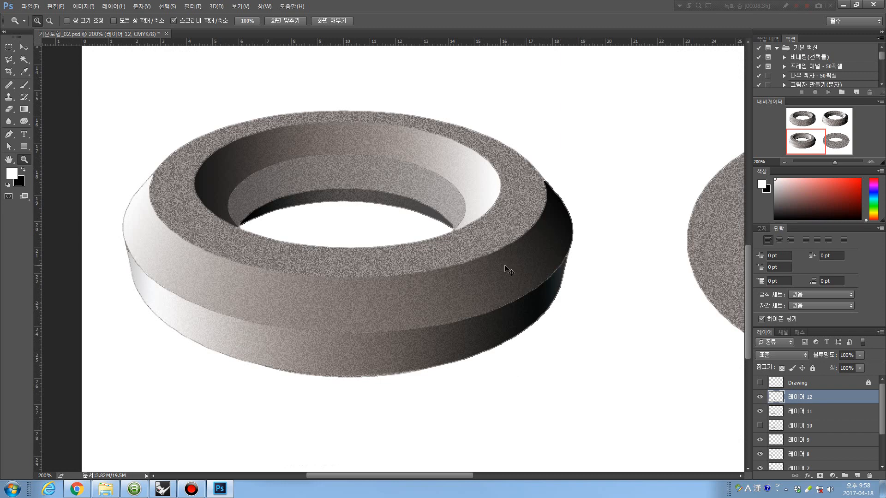
Show the Drawing outline layer again and add a new empty layer above 레이어 12.
key("ctrl+0")
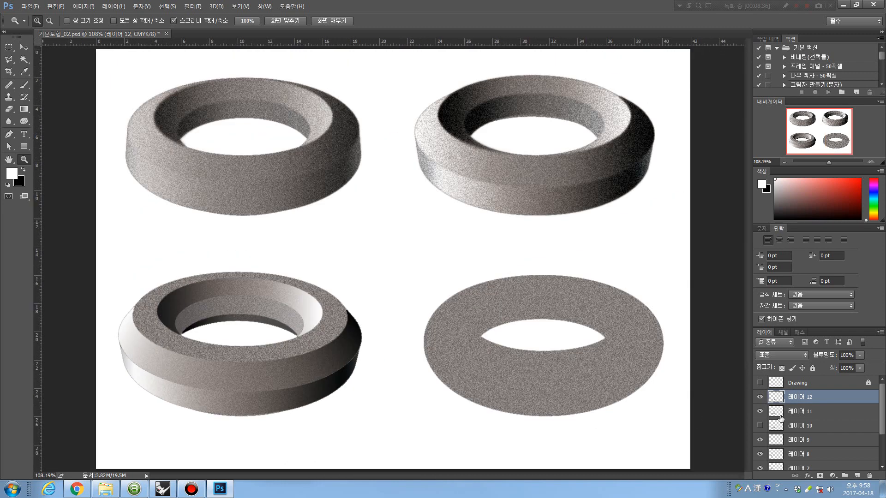
left_click(759, 383)
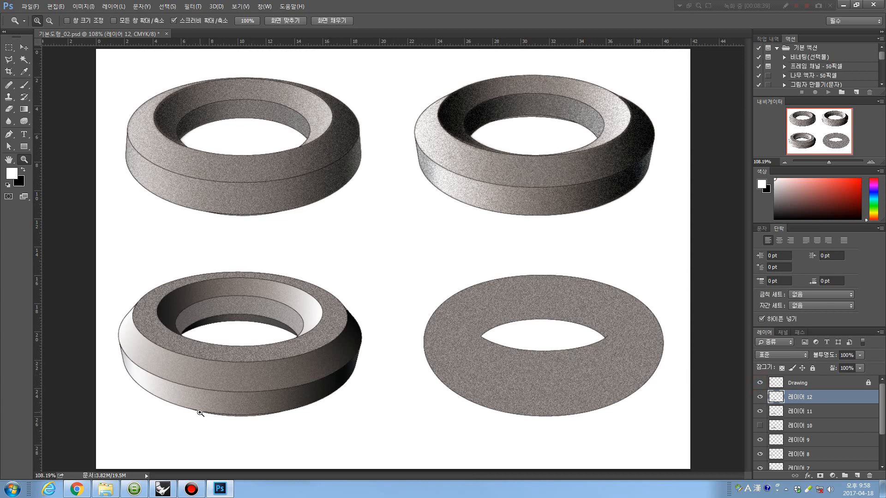
left_click(237, 415)
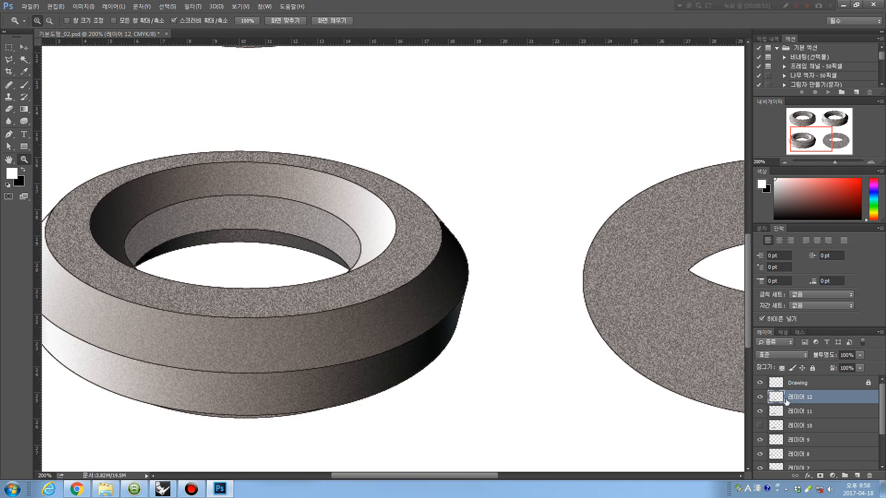
left_click(759, 397)
left_click(760, 396)
left_click(856, 476)
Select the lower-left ring's flat top face from the Drawing outlines with the Magic Wand and make 레이어 13 the active layer.
left_click(819, 382)
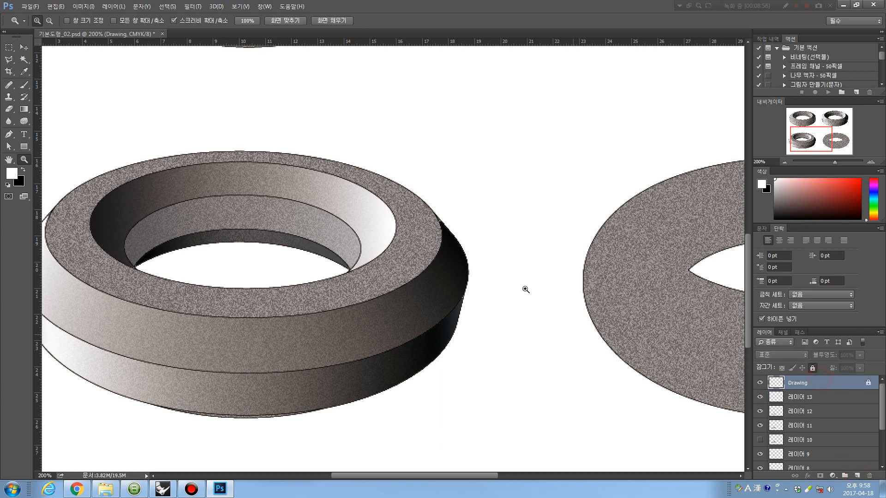
left_click(403, 204)
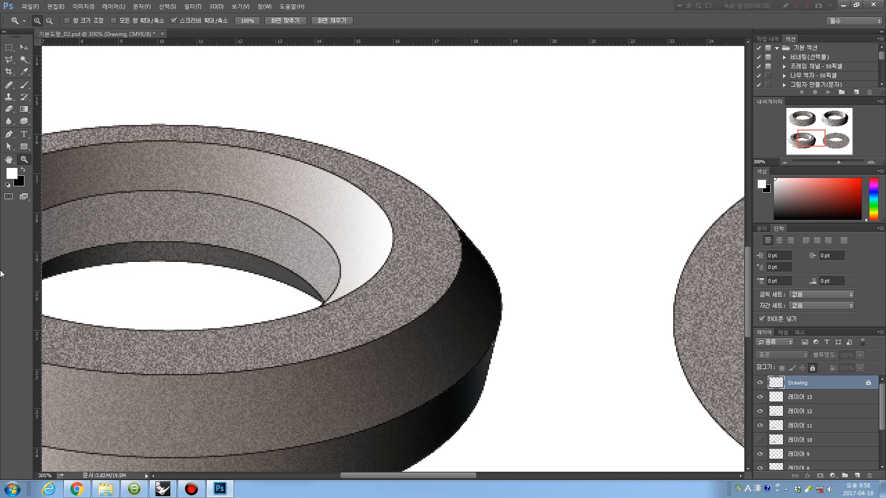
key("ctrl+minus")
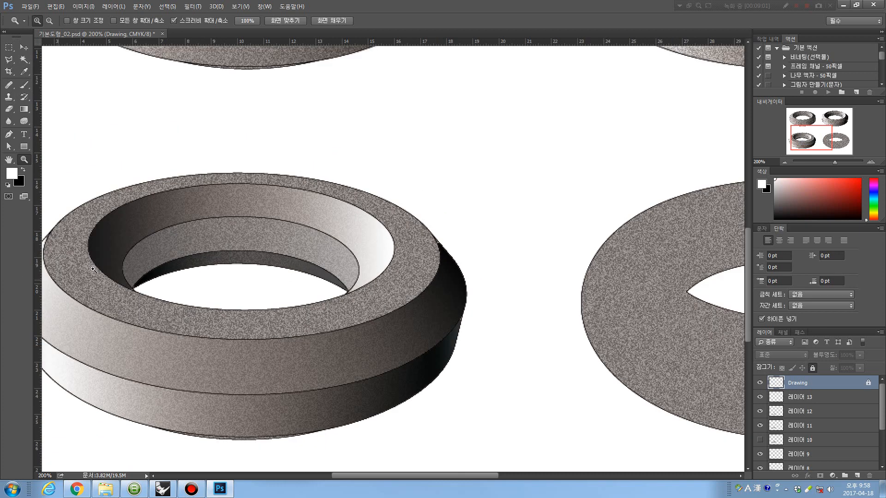
left_click_drag(187, 241, 336, 231)
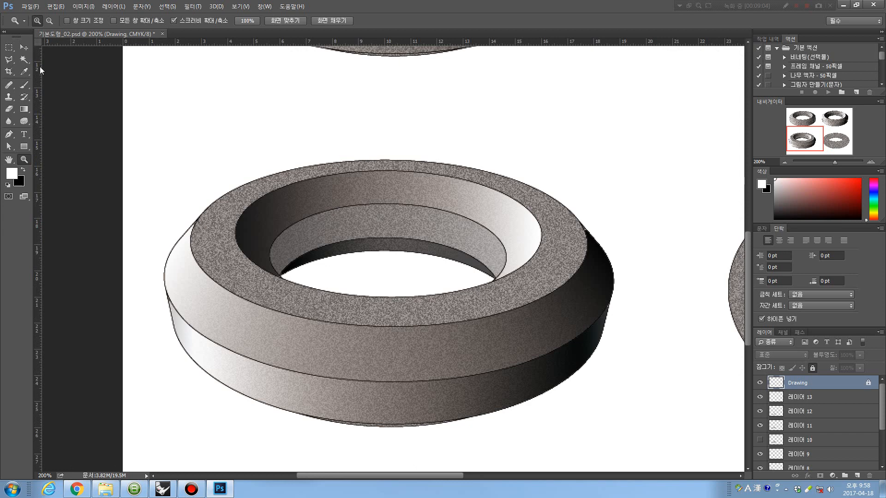
left_click(25, 63)
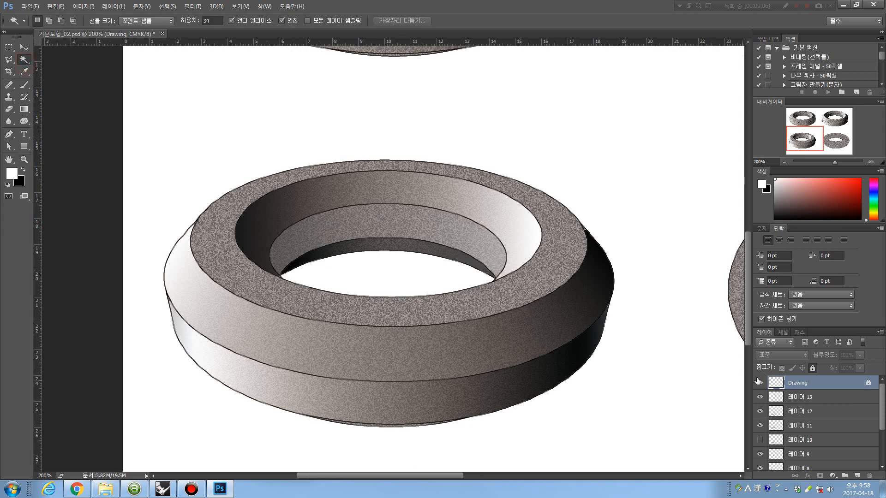
left_click(520, 188)
left_click(784, 398)
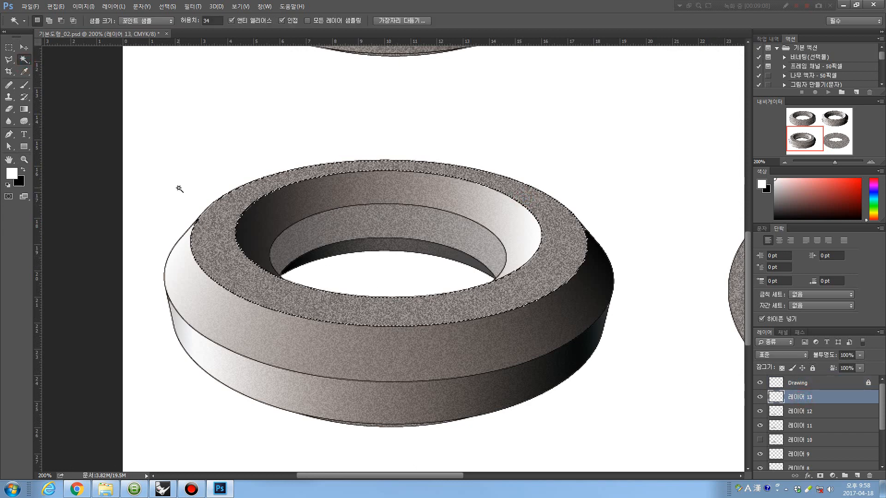
Edit the gradient by removing the outer gray color stops, leaving a white stop at 0% and a black stop at 100%.
left_click(24, 109)
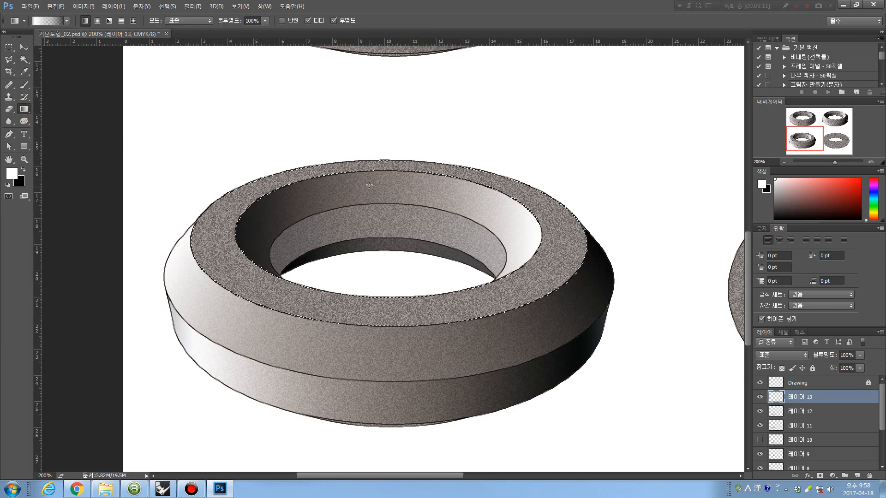
left_click(48, 20)
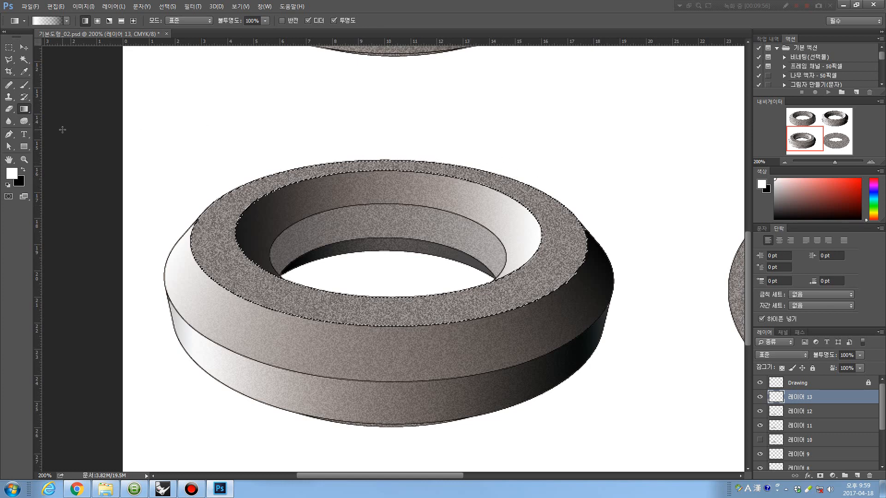
left_click(39, 23)
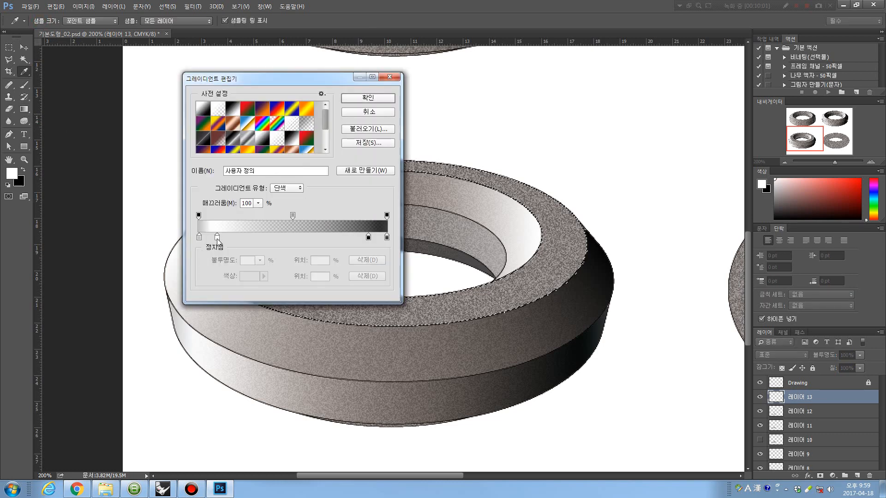
left_click_drag(198, 238, 166, 266)
mouse_move(386, 239)
left_mouse_down()
mouse_move(396, 248)
mouse_move(369, 238)
mouse_move(388, 238)
left_mouse_up()
left_click_drag(215, 236, 190, 242)
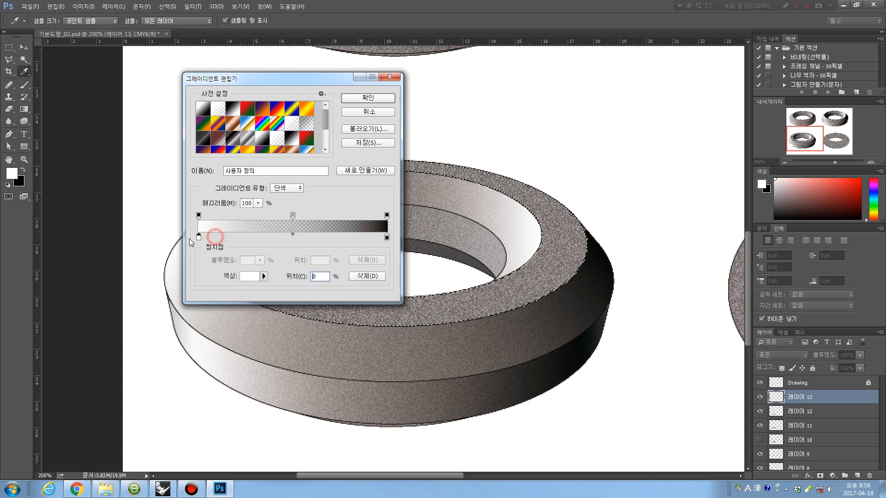
Change the gradient's end color stop to a light gray of about RGB 222.
left_click(387, 238)
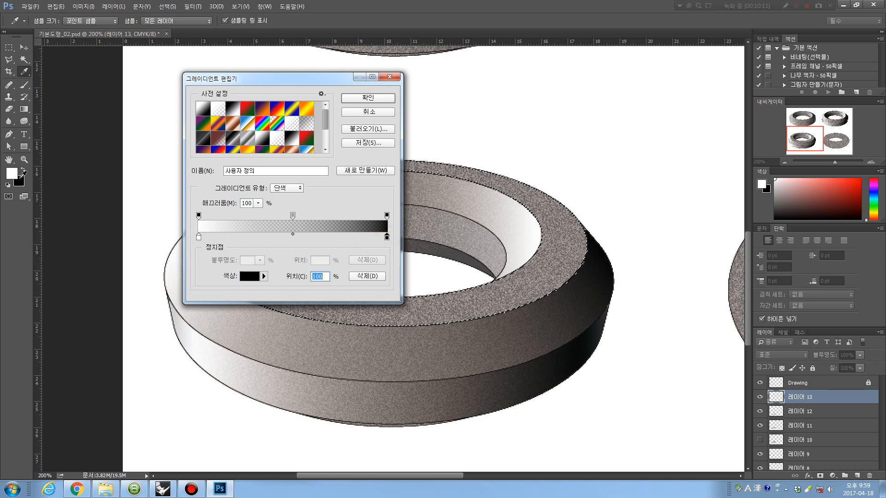
left_click(249, 276)
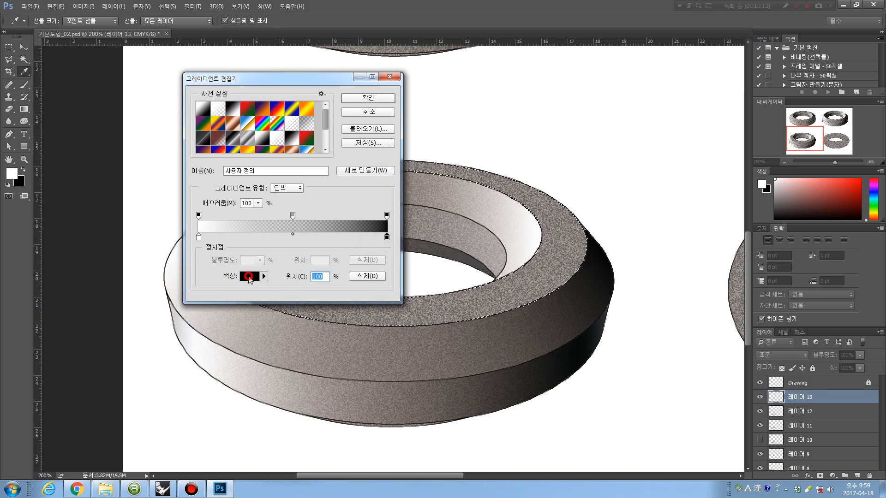
left_click_drag(129, 221, 67, 196)
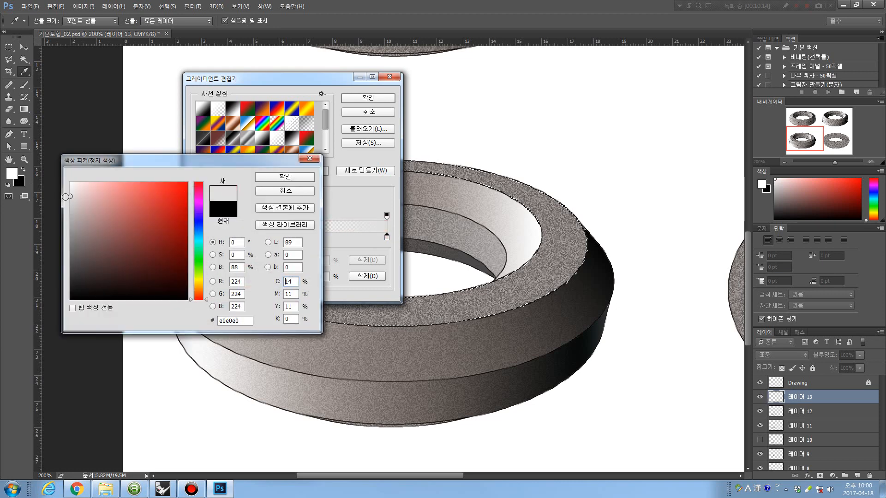
left_click(278, 178)
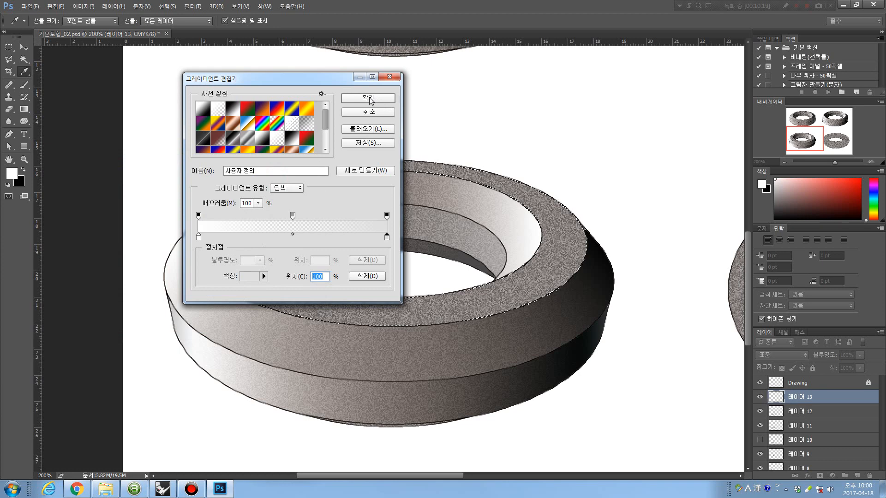
Change the gradient's end color stop to white ffffff.
left_click(387, 237)
left_click(253, 276)
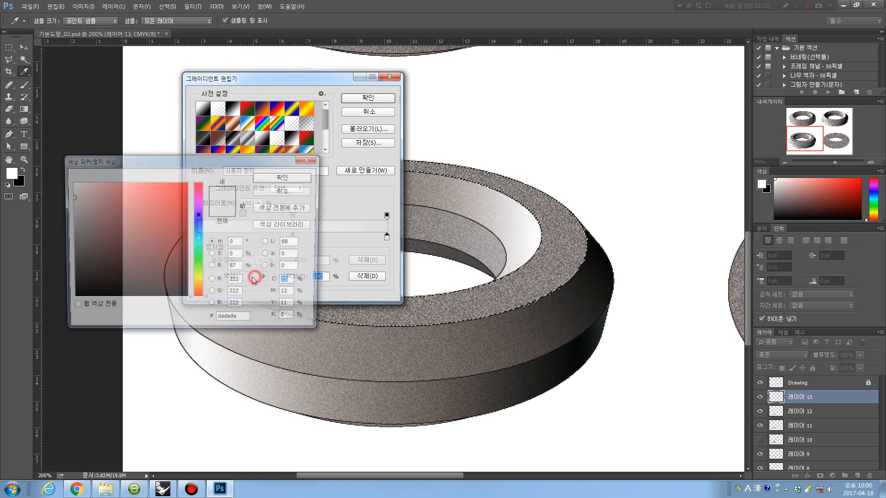
left_click_drag(125, 213, 69, 182)
left_click(287, 178)
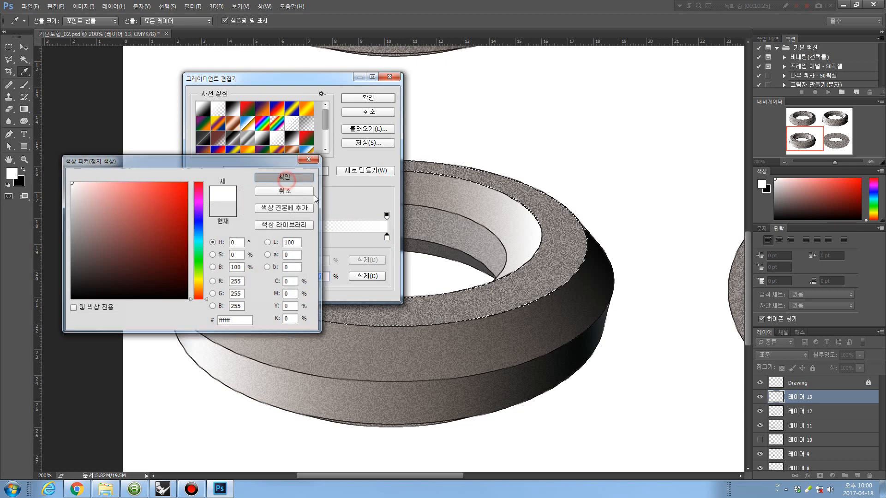
Set the gradient's end opacity stop to 80% and accept the edited gradient.
left_click(387, 216)
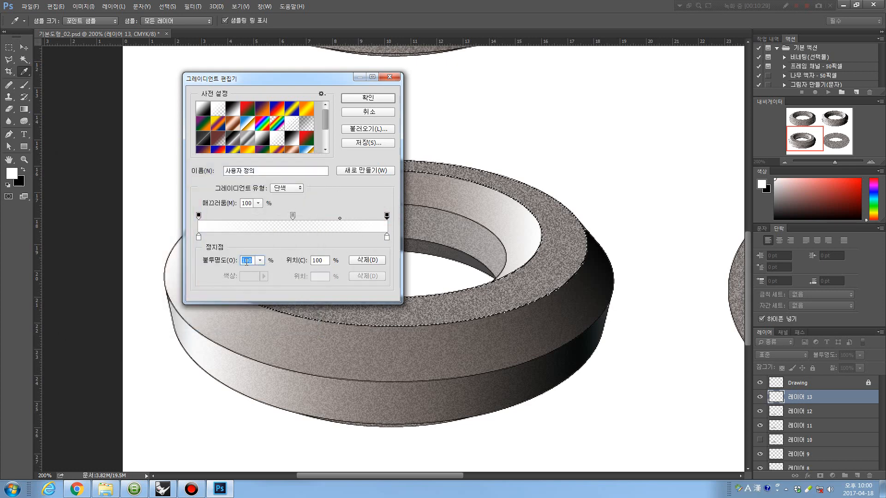
type("80")
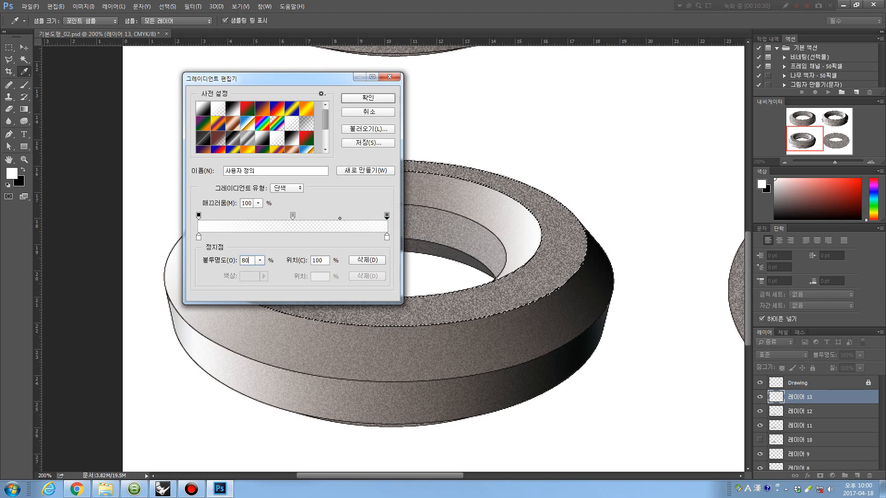
left_click(367, 98)
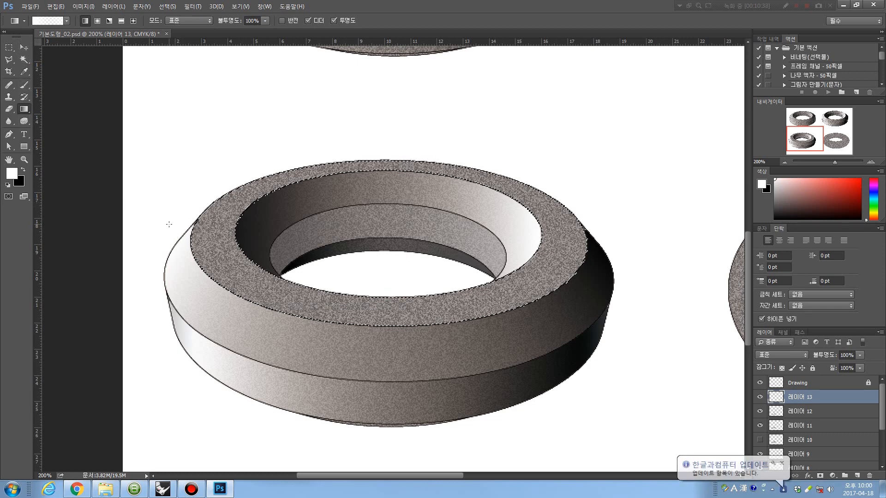
Try diagonal gradient fills across the selected top face on 레이어 13 and undo them.
left_click_drag(180, 282, 537, 175)
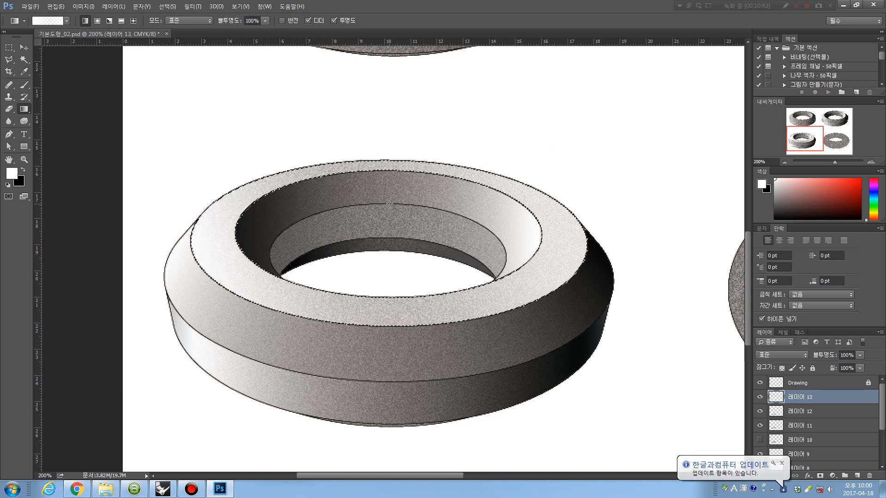
key("ctrl+z")
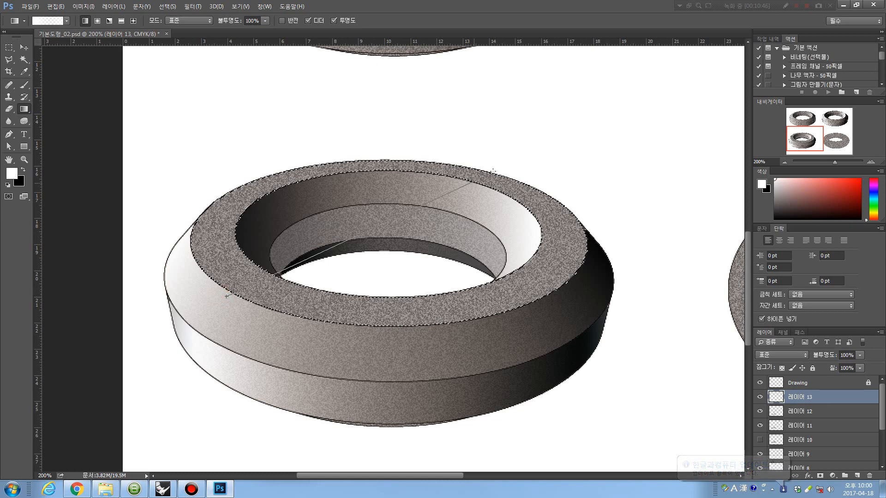
key("ctrl+z")
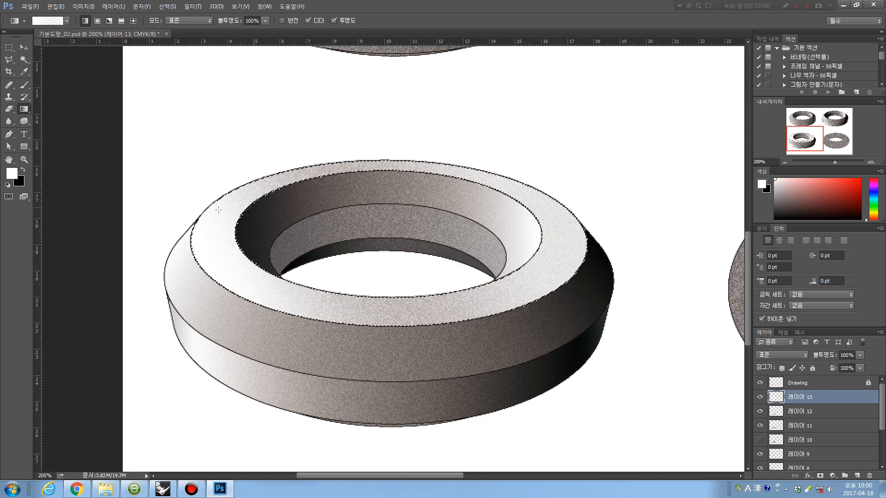
key("ctrl+z")
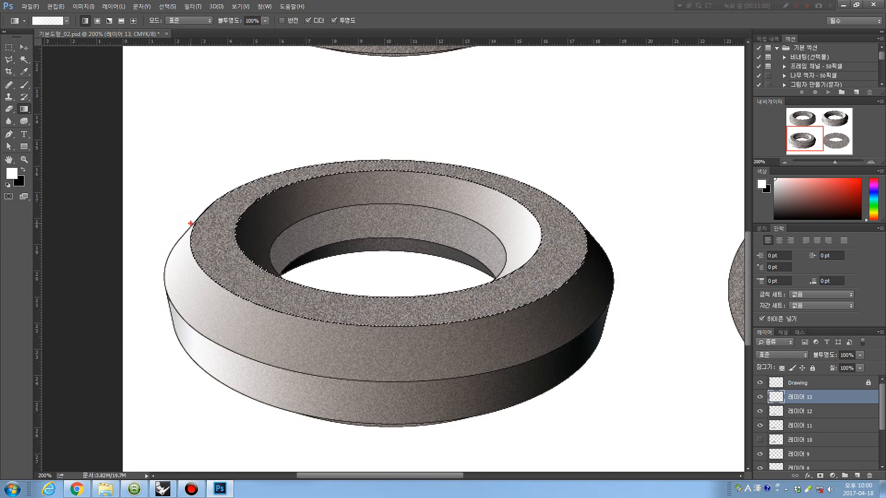
Fill the selected top face on 레이어 13 with the gradient starting from its left edge, and deselect.
left_click_drag(191, 224, 191, 224)
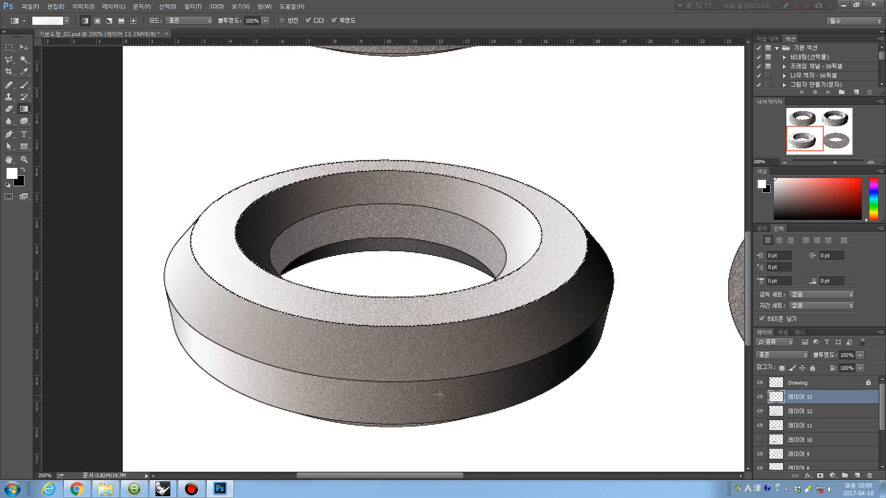
key("ctrl+d")
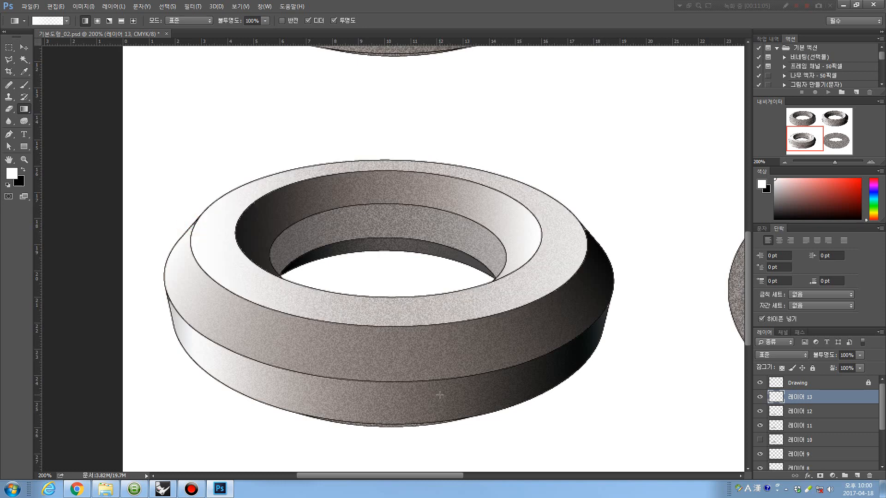
Hide the Drawing outline layer and merge the ring's shading layers from 레이어 13 down to 레이어 7 into one layer.
left_click(760, 384)
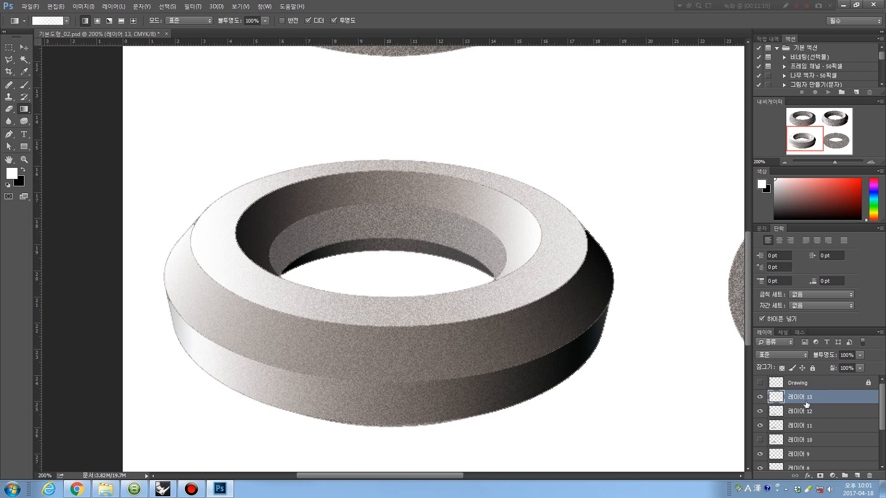
left_click(806, 457)
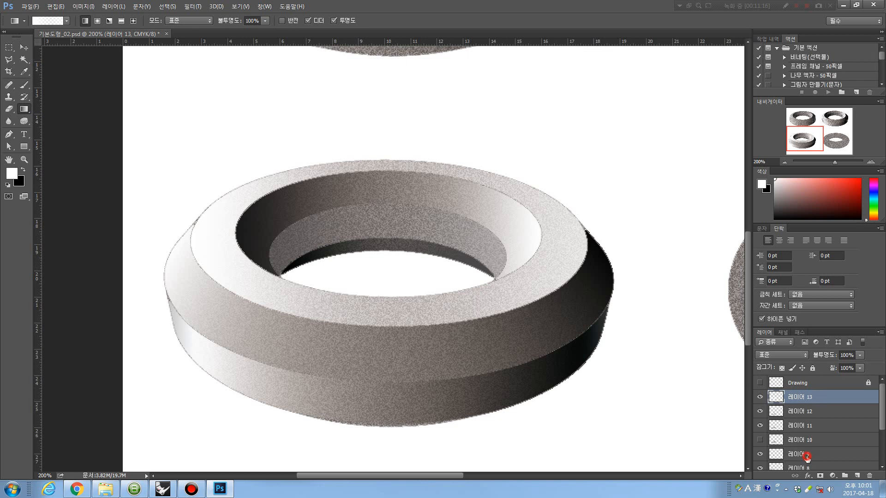
left_click(795, 398)
scroll(805, 414, "down", 3)
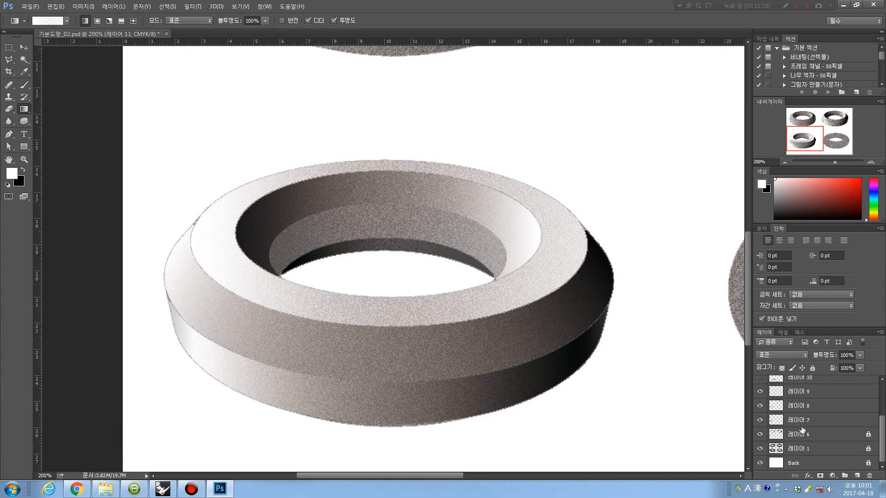
left_click(759, 420)
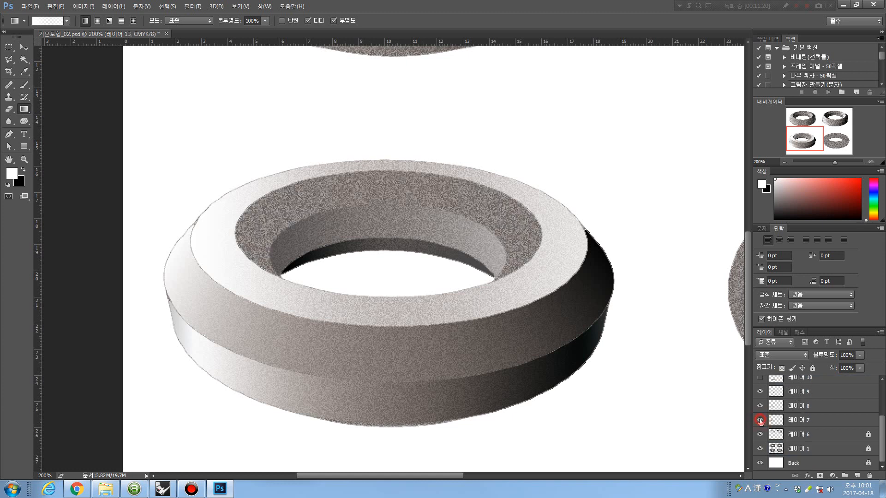
left_click(760, 419)
left_click(806, 423, "shift")
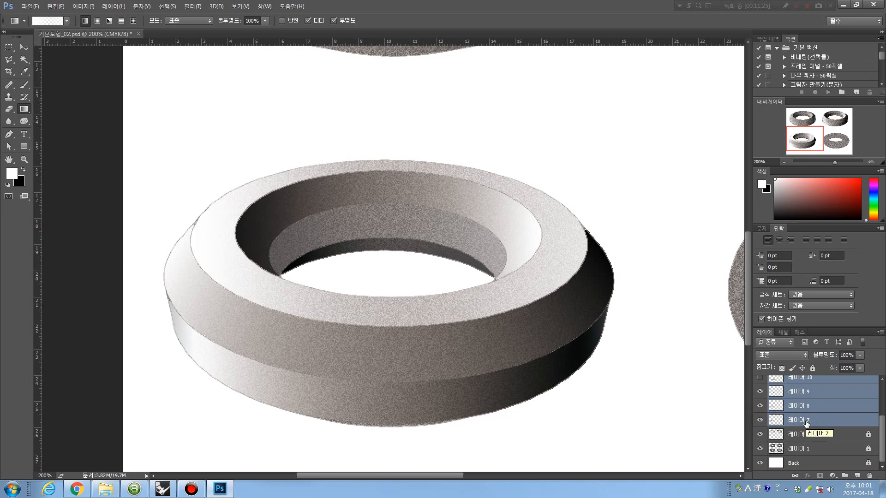
right_click(806, 423)
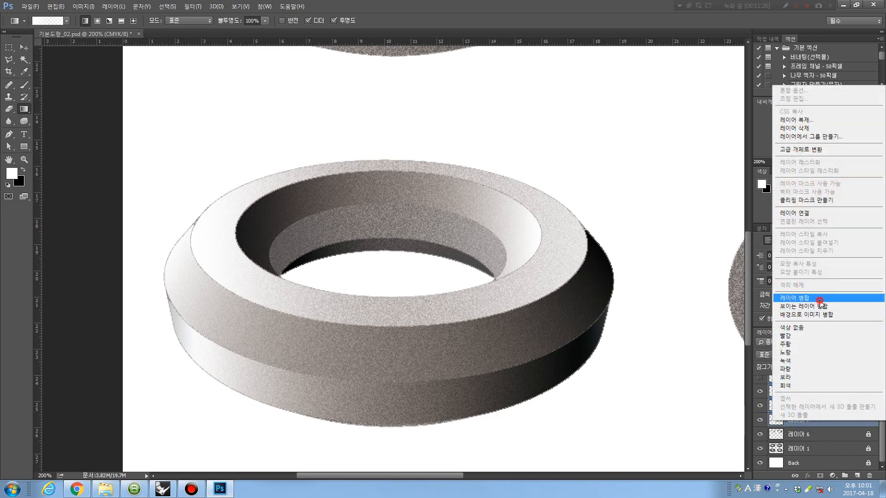
left_click(819, 300)
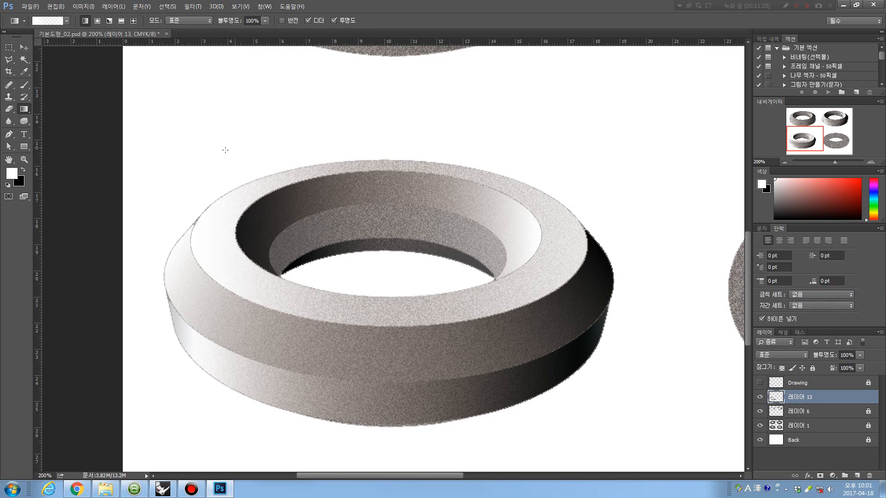
Soften the face edges of the lower-left ring on 레이어 13 with the Blur tool at 51% strength.
left_click(9, 120)
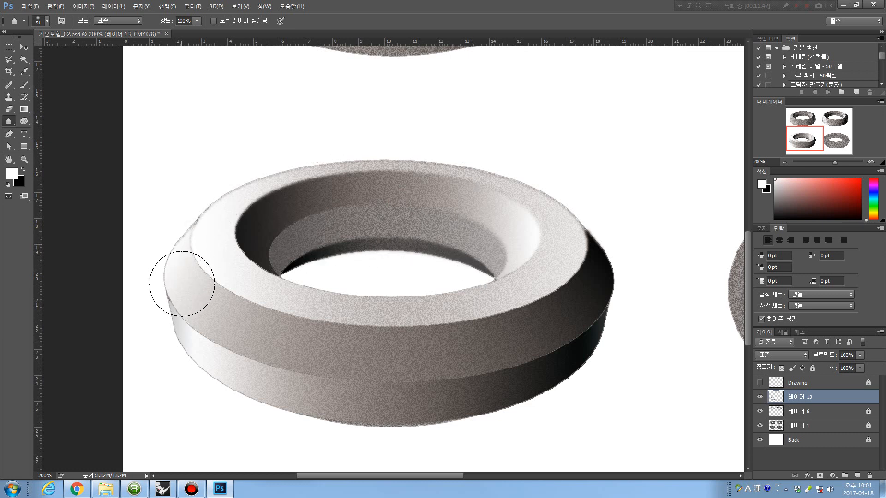
left_click(196, 20)
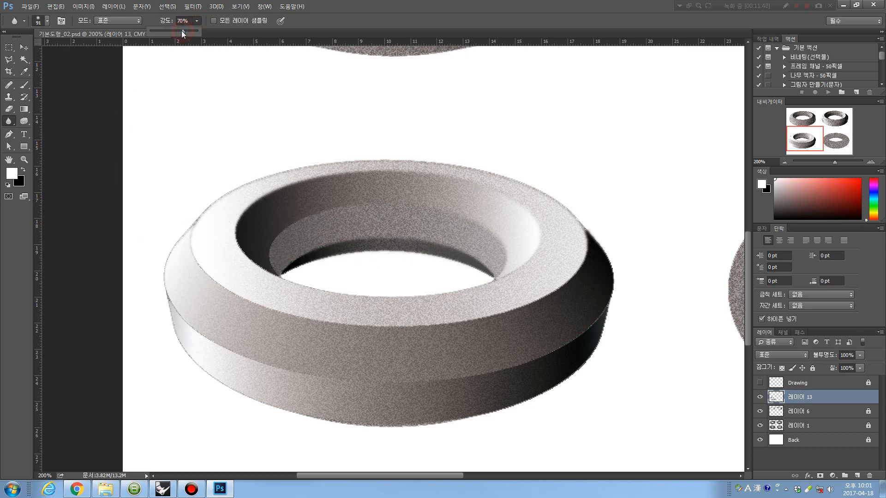
left_click_drag(179, 32, 175, 32)
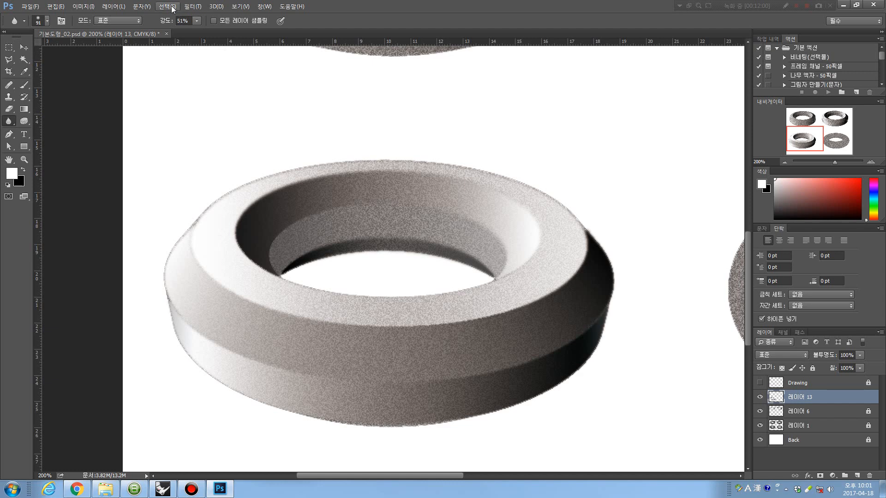
Add uniform monochromatic noise of 7.65% to the ring shading on 레이어 13.
left_click(192, 6)
mouse_move(212, 99)
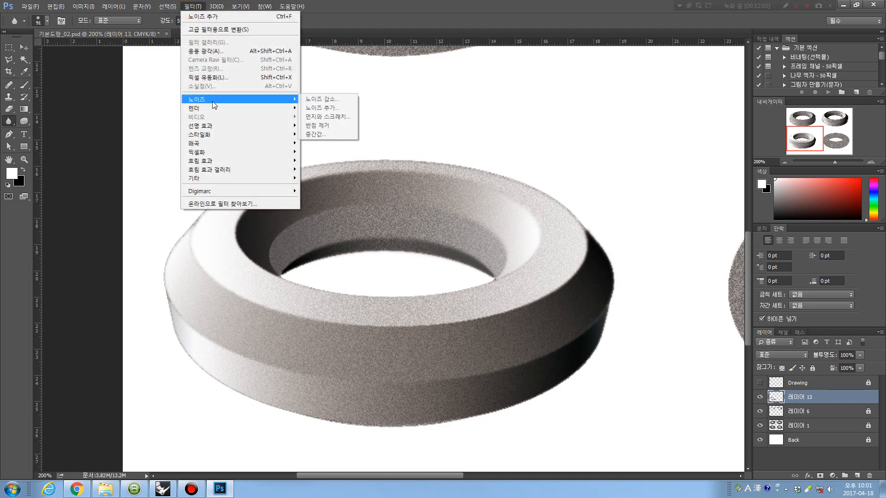
left_click(320, 108)
left_click_drag(347, 153, 466, 140)
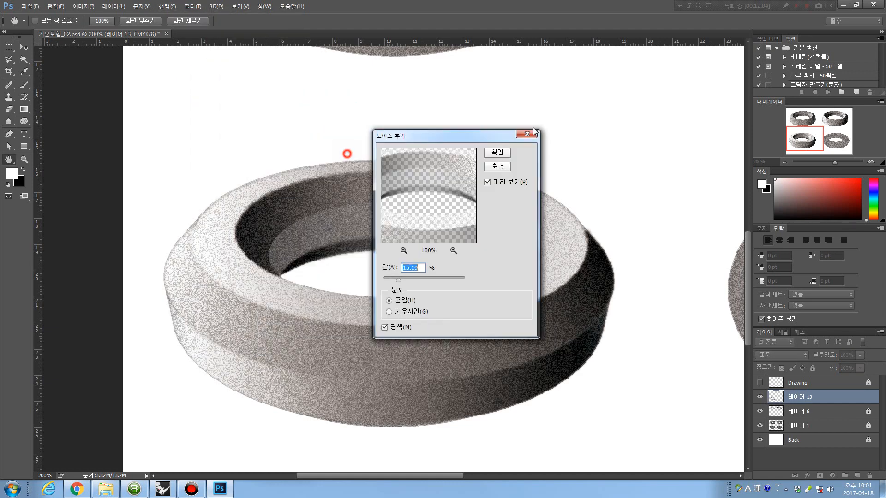
left_click_drag(534, 128, 621, 111)
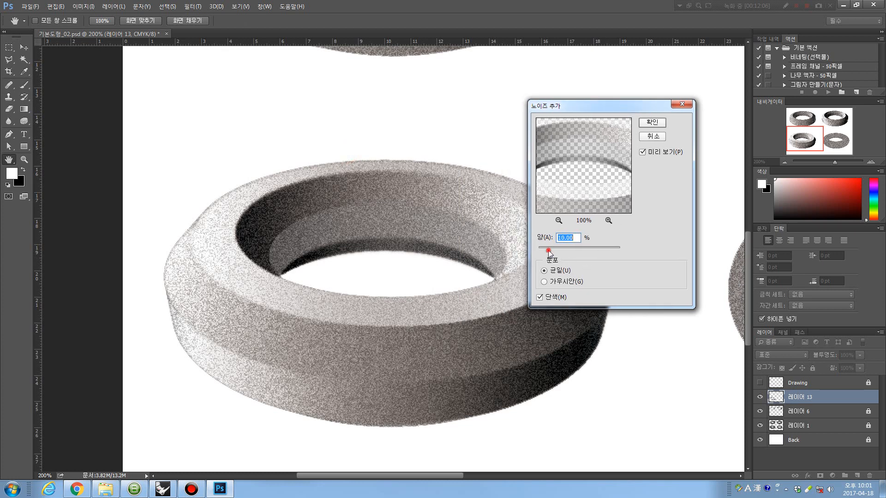
left_click_drag(549, 250, 546, 250)
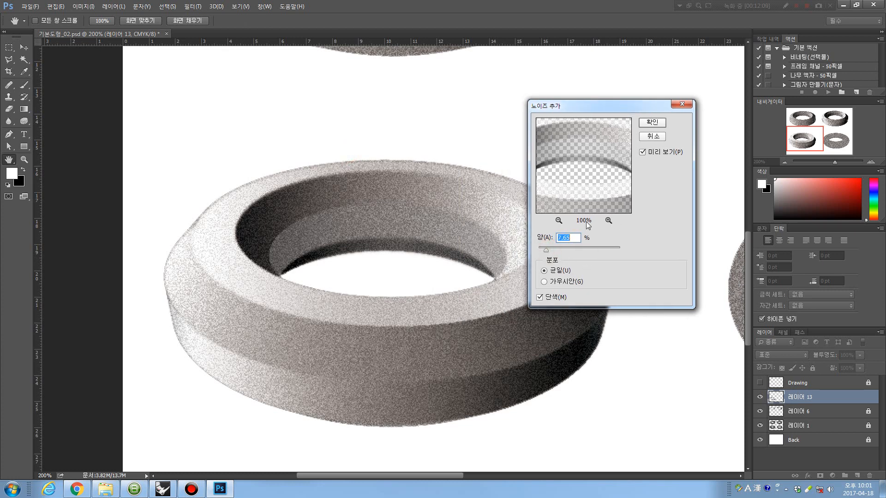
left_click(652, 122)
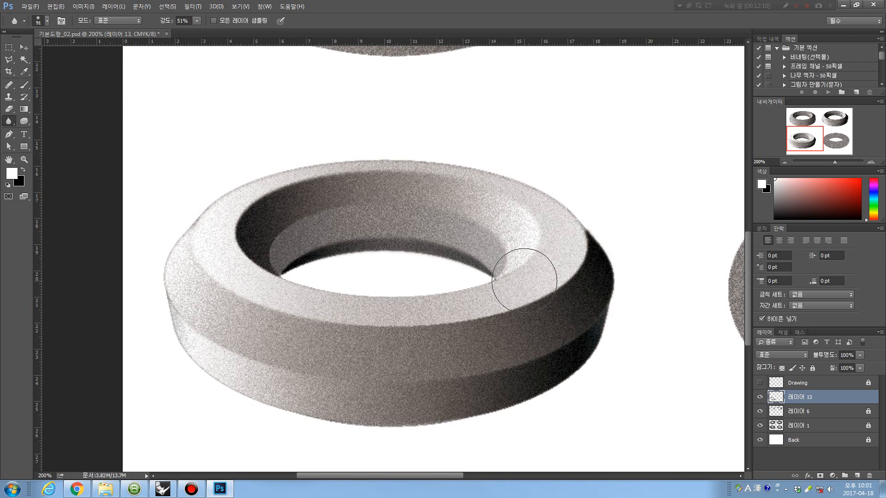
Lock 레이어 13 completely and add a new layer above it.
left_click(23, 47)
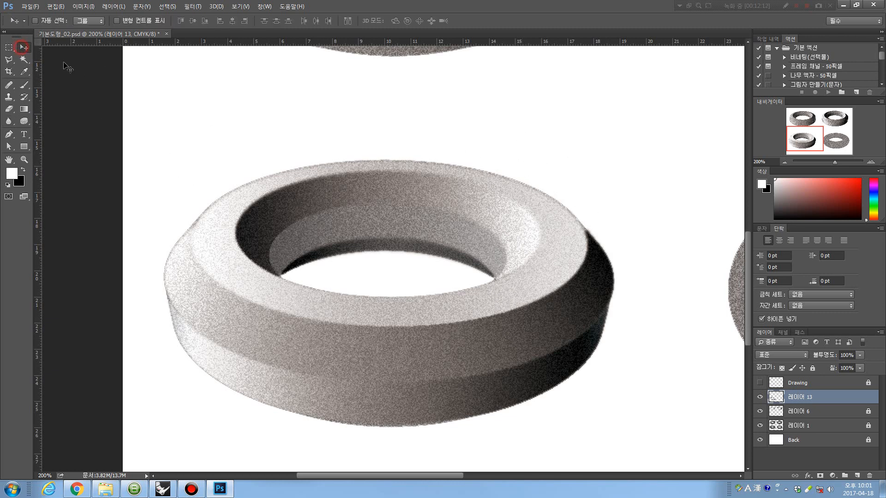
key("ctrl+0")
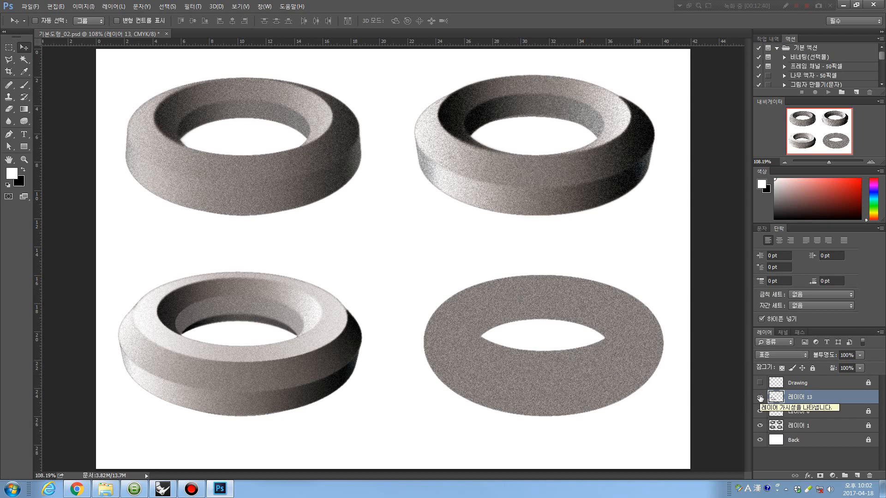
left_click(812, 368)
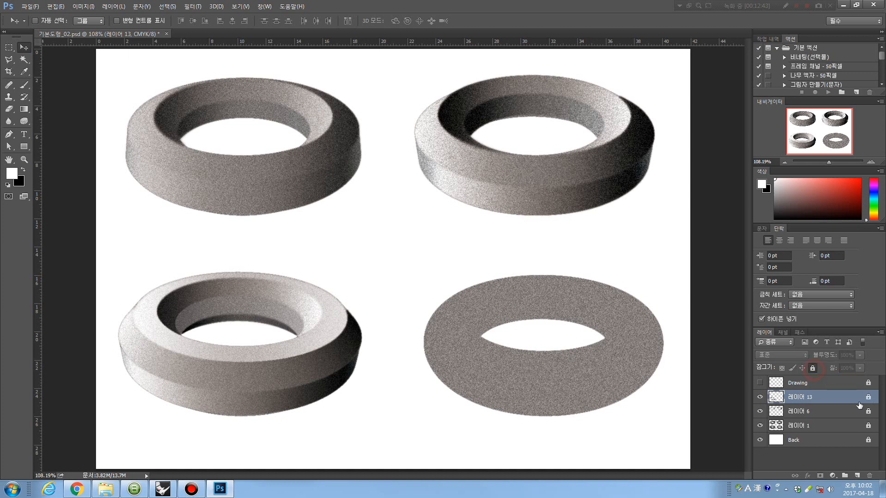
left_click(856, 476)
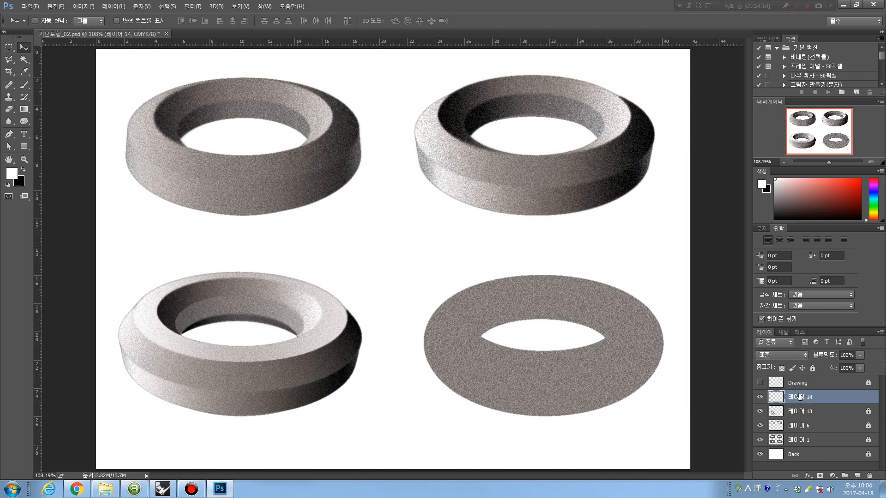
left_click(759, 396)
left_click(760, 397)
Select the lower-right ring area from the Drawing layer with the Magic Wand and make 레이어 14 active.
left_click(791, 384)
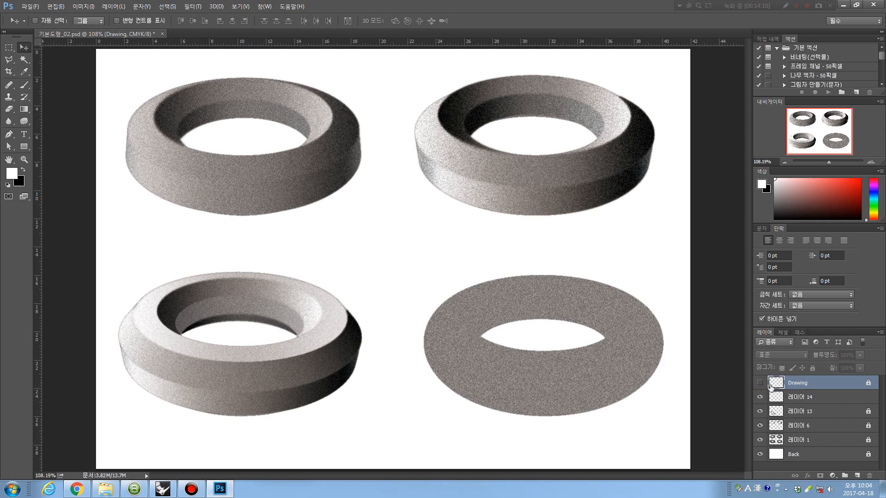
left_click(23, 59)
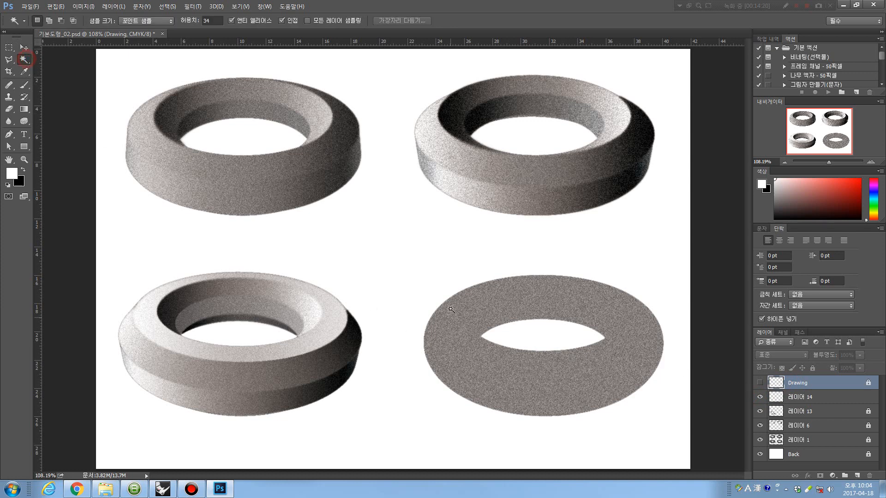
left_click(498, 293)
left_click(798, 398)
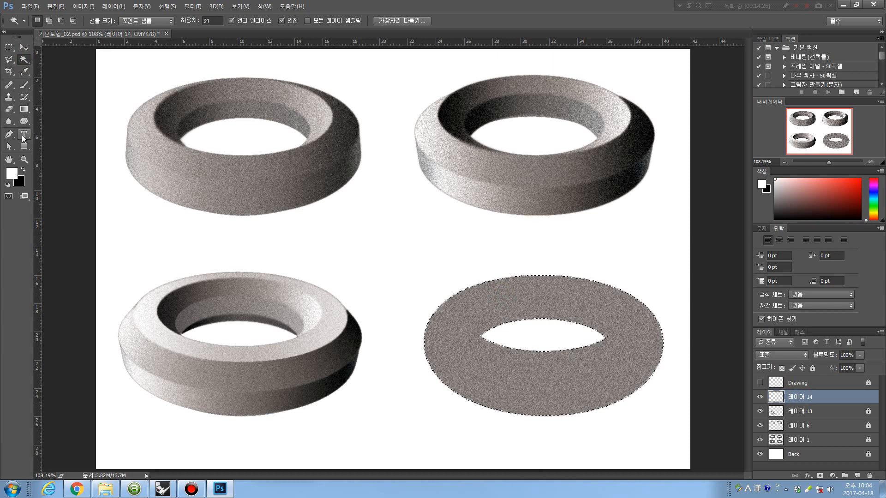
Swap the foreground colour to black and fill the selected lower-right ring on 레이어 14 with the Paint Bucket.
key("g")
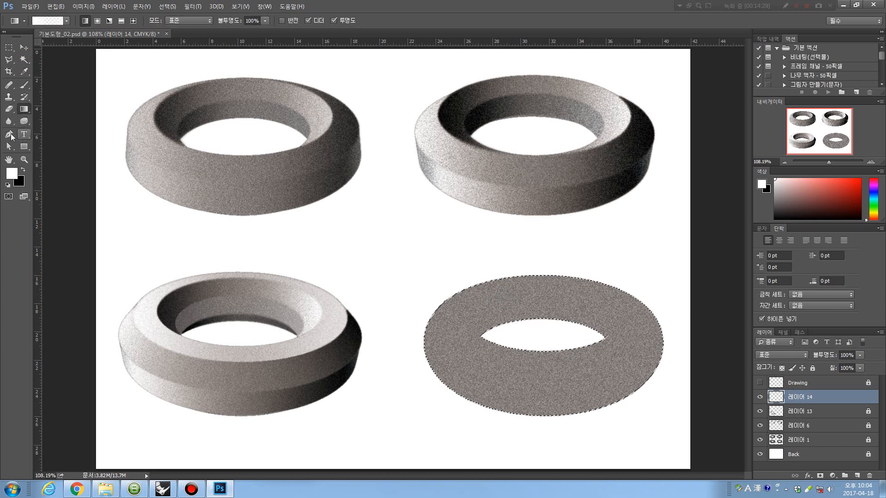
key("shift+g")
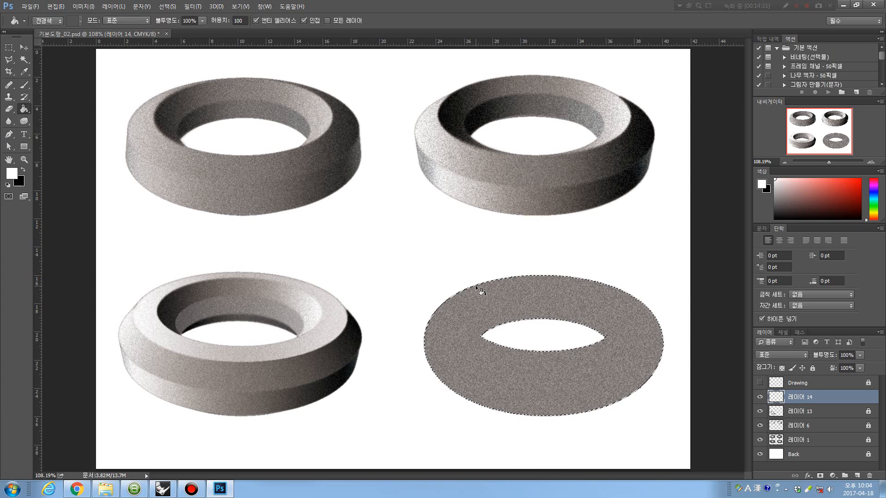
left_click(12, 175)
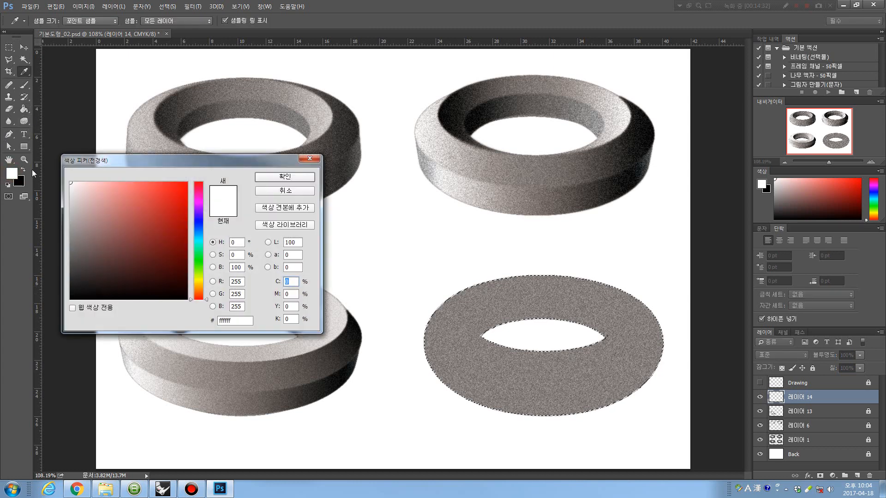
key("Escape")
left_click(23, 170)
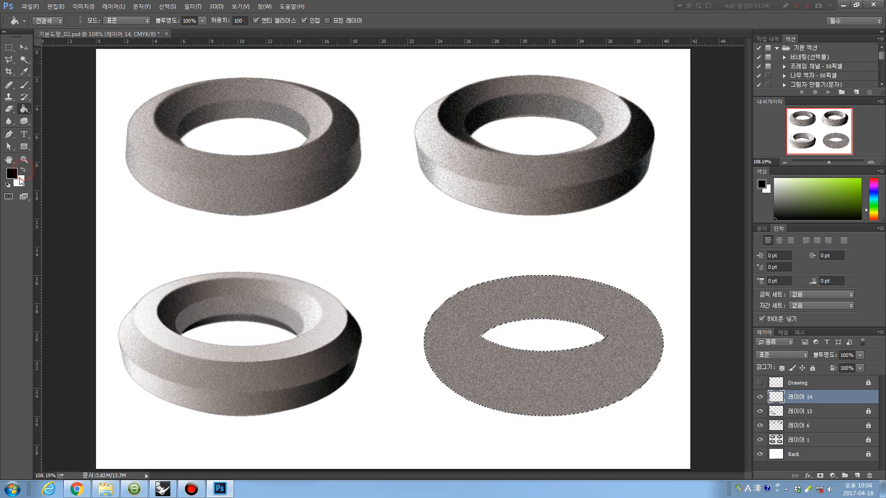
left_click(466, 293)
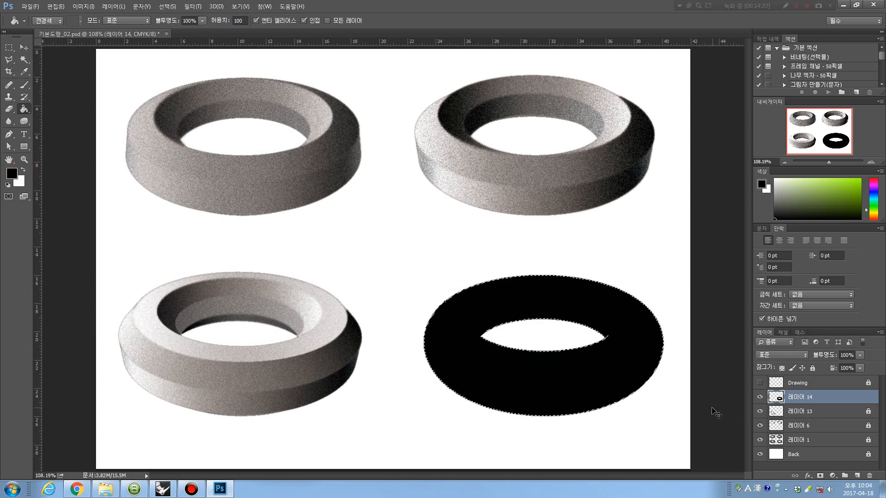
Cut the black ring onto its own layer and shift a selected duplicate of it slightly upward.
key("ctrl+shift+j")
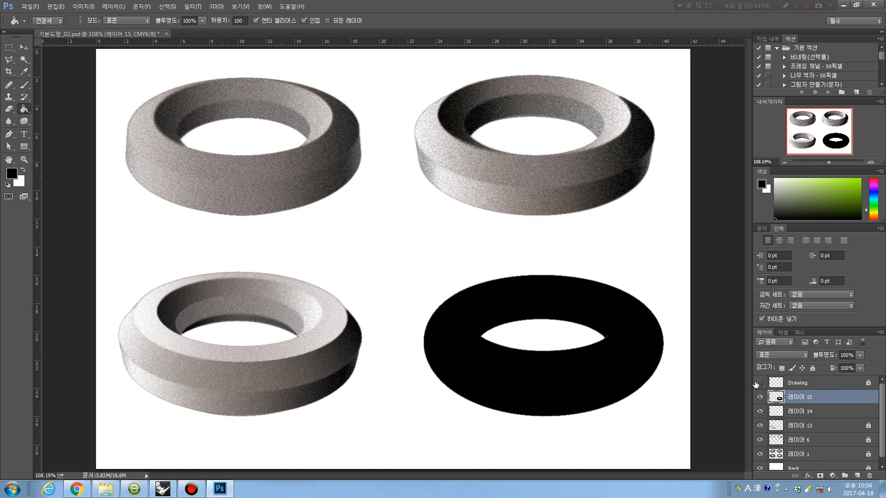
key("ctrl+j")
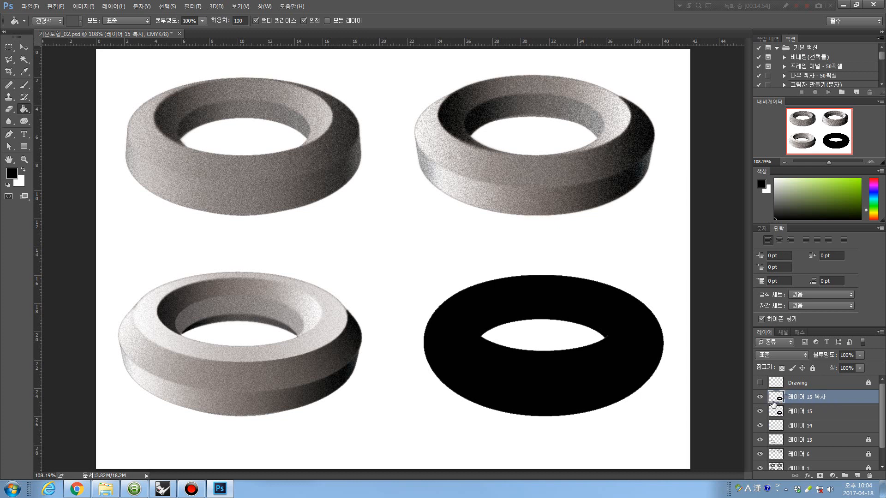
left_click_drag(773, 402, 780, 400)
left_click(780, 399, "ctrl")
left_click(24, 47)
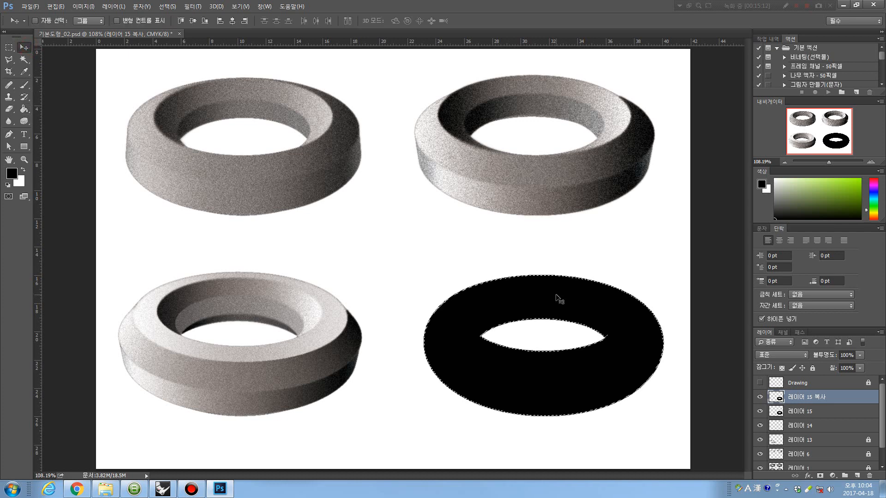
left_click_drag(559, 299, 557, 275)
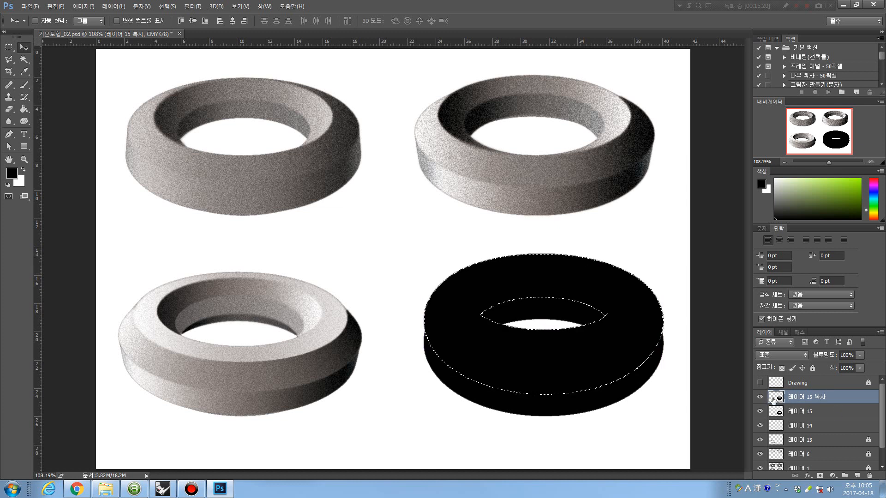
Cut the offset ring's shape out of 레이어 15, then hide 레이어 15 복사 and clear the selection.
key("ctrl+x")
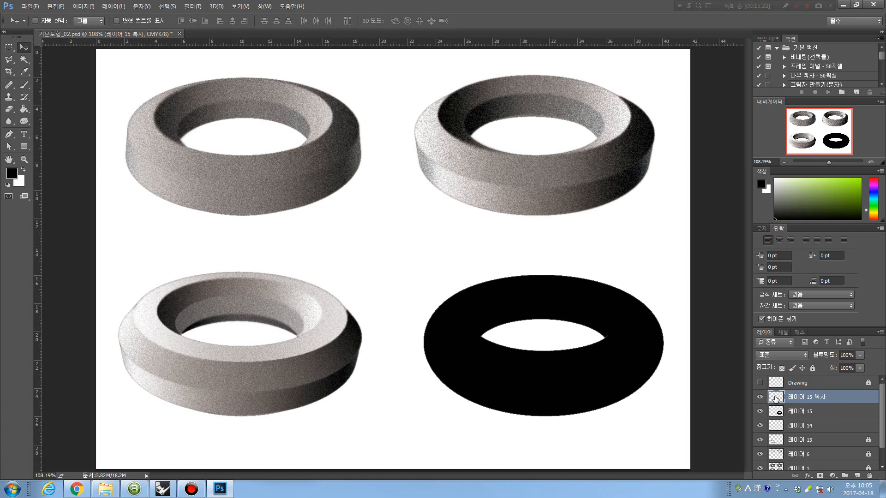
key("ctrl+z")
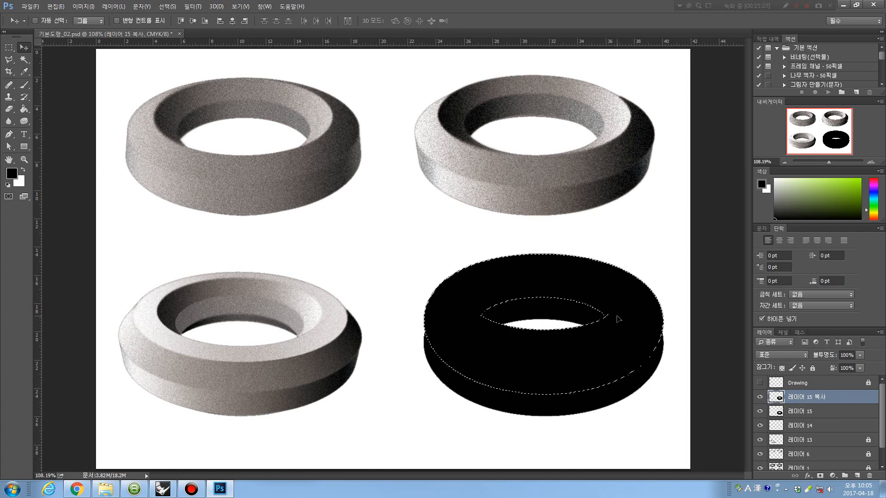
left_click(804, 411)
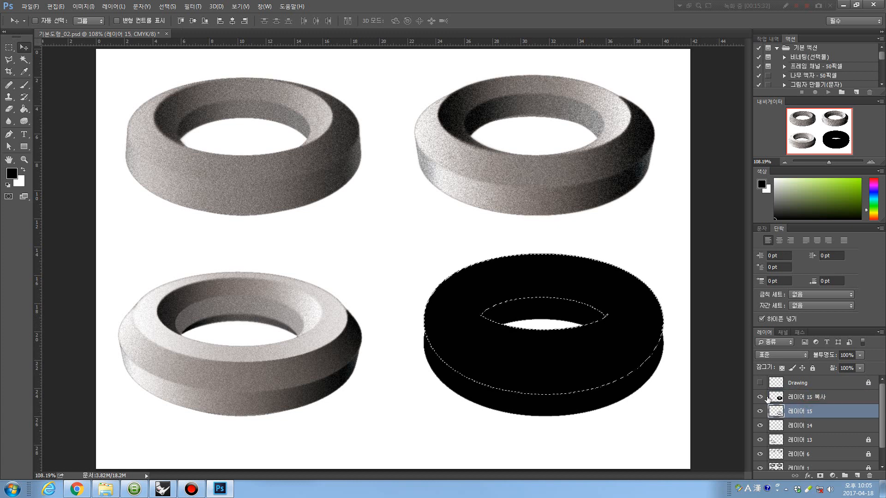
left_click(760, 397)
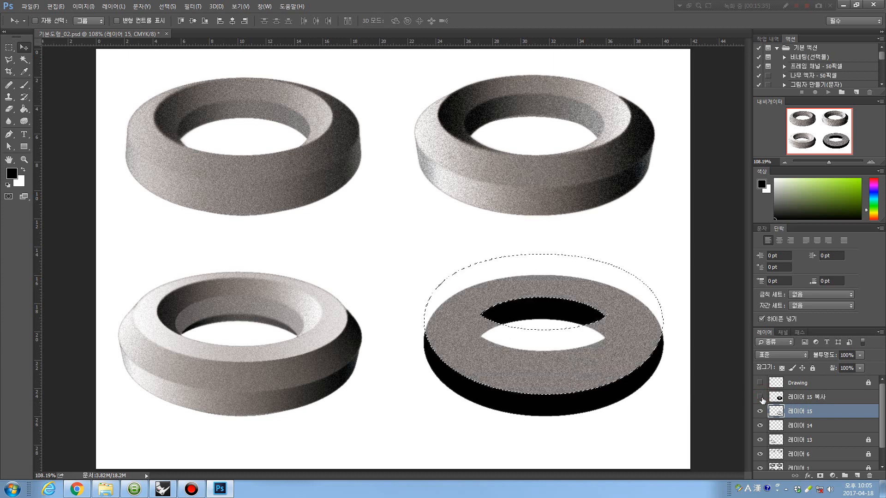
key("ctrl+d")
Copy the black inner crescent of 레이어 15 with a rectangular selection and paste it as a new layer.
left_click(9, 47)
left_click_drag(465, 265, 617, 340)
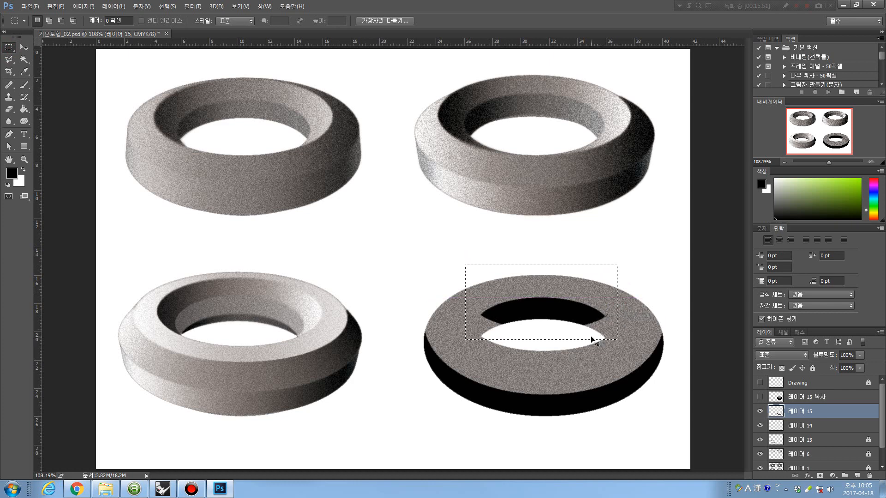
key("ctrl+c")
key("ctrl+v")
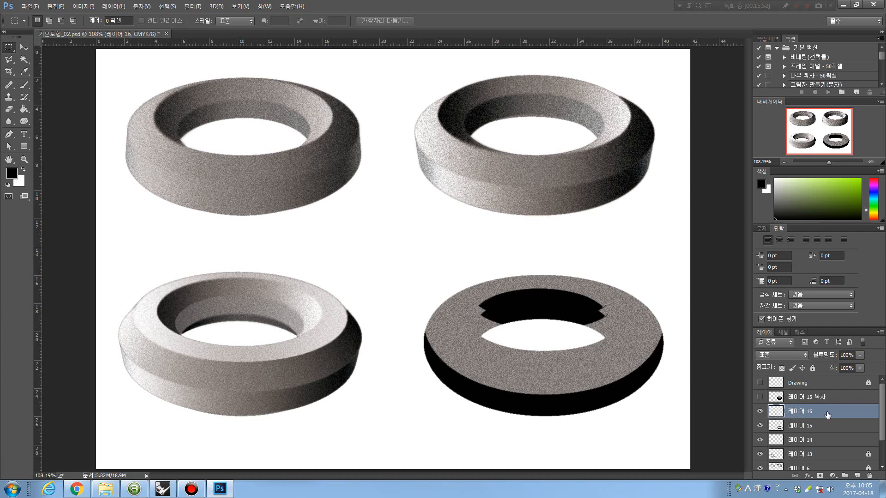
Delete the original inner crescent from 레이어 15 using a rectangular selection, and deselect.
key("v")
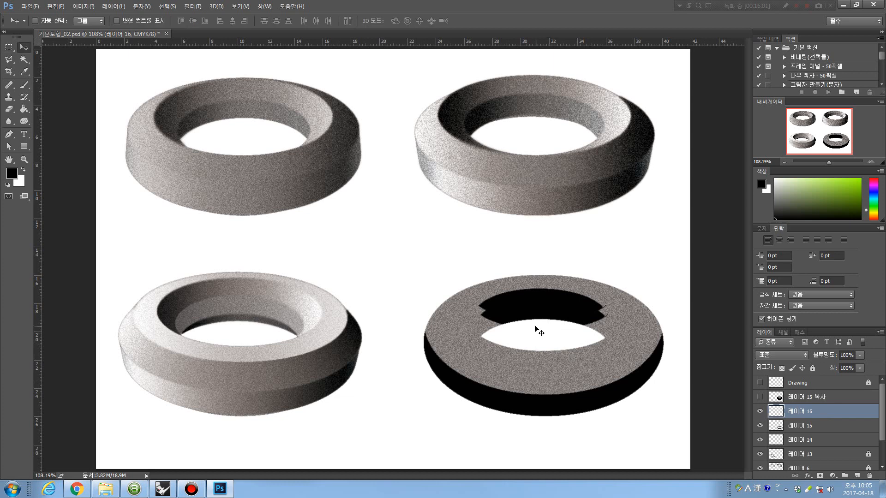
right_click(488, 318)
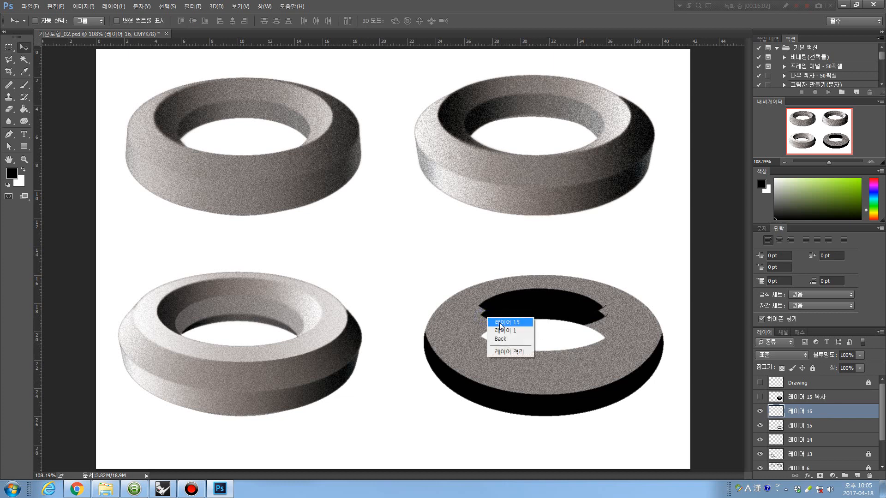
left_click(490, 322)
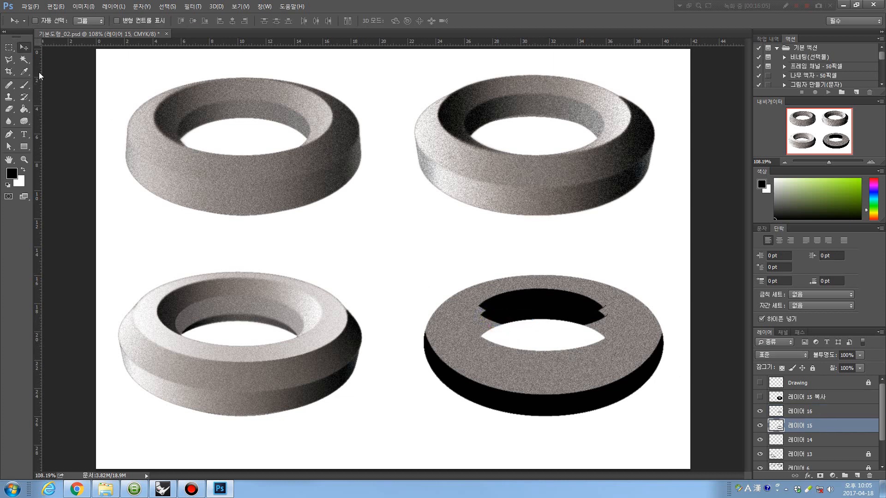
left_click(9, 47)
left_click_drag(462, 263, 484, 279)
left_click_drag(519, 305, 625, 346)
key("Delete")
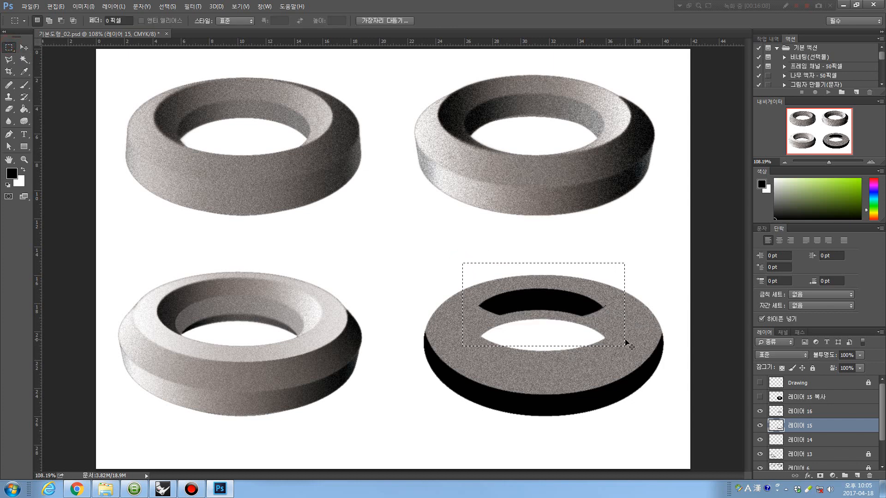
key("ctrl+d")
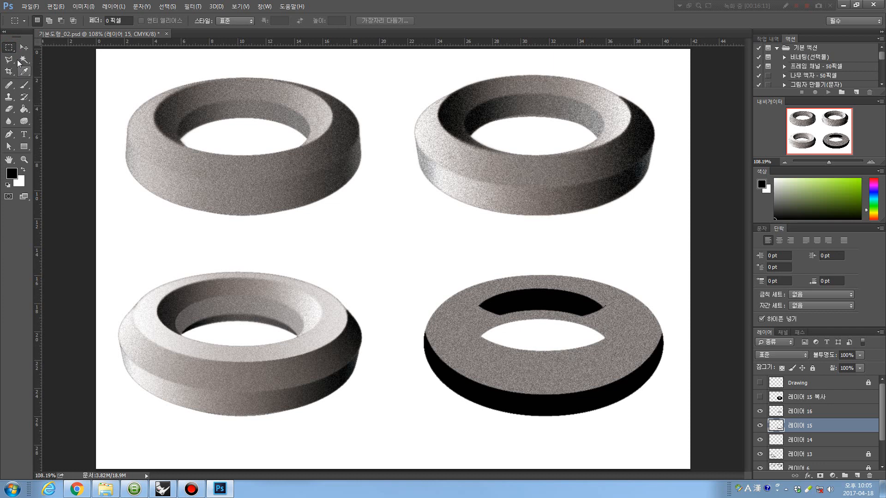
Select 레이어 16 and nudge its black inner crescent down toward the hole of the lower-right ring.
left_click(24, 47)
right_click(535, 297)
left_click(544, 302)
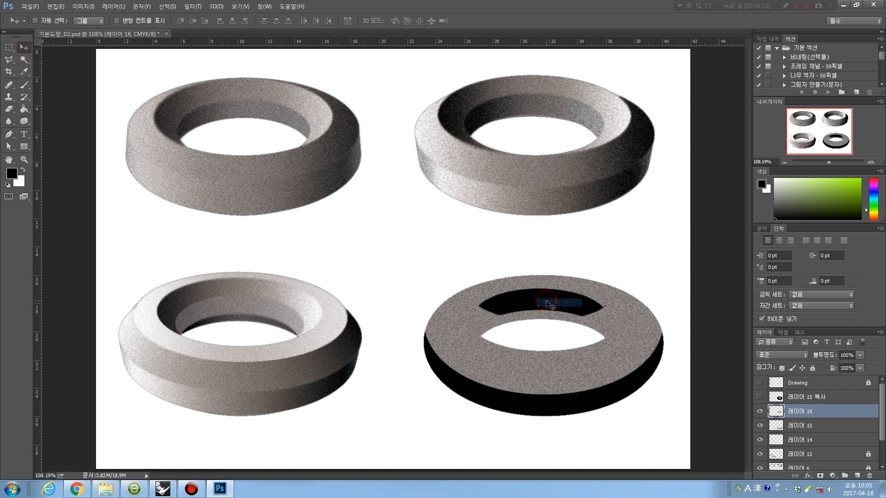
key("Down")
key("Down")
key("Down")
key("Down")
key("Down")
key("Down")
key("Down")
key("Down")
key("Down")
key("Down")
key("Down")
key("Down")
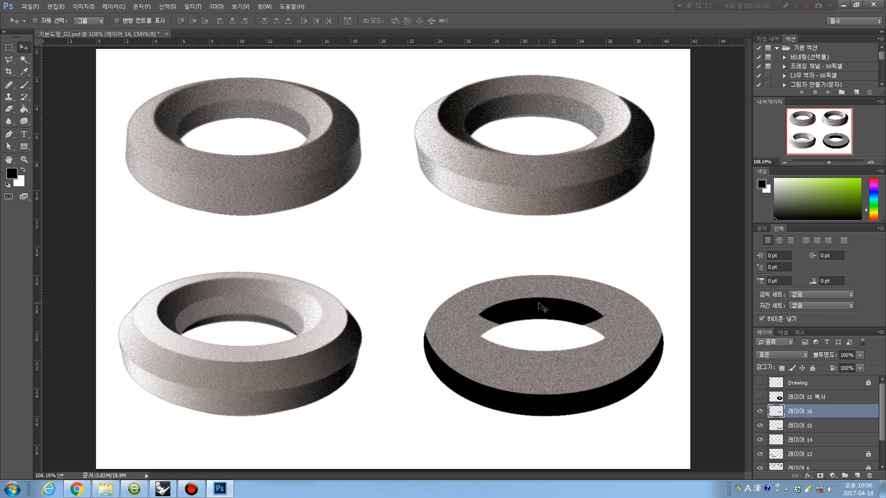
Apply a Gaussian Blur to the black outer side shape on 레이어 15, using a radius below 15.5 pixels.
left_click(794, 429)
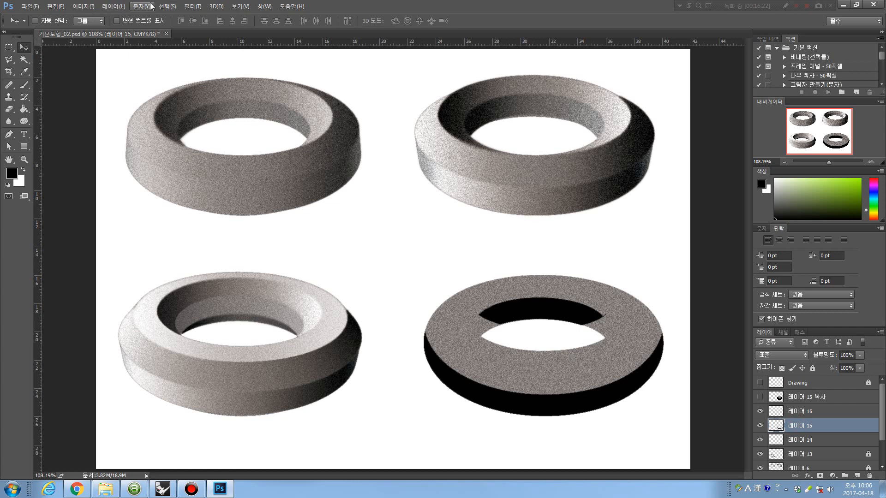
left_click(193, 8)
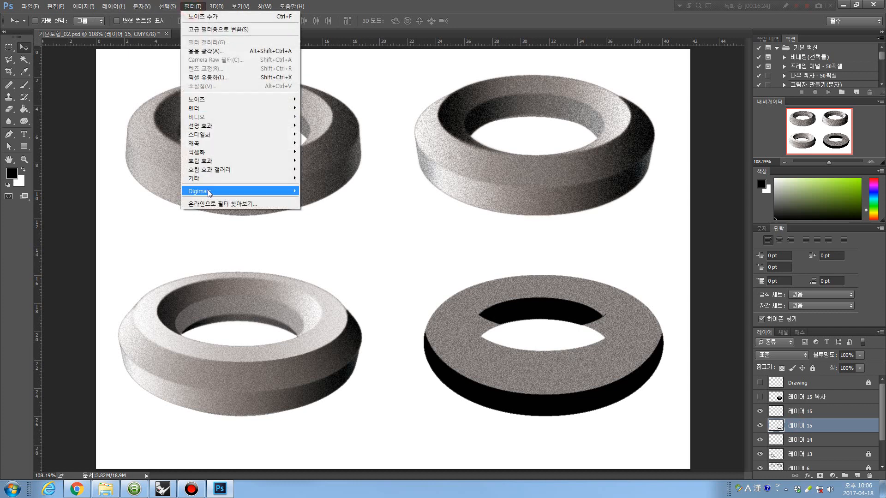
left_click(223, 159)
left_click(318, 162)
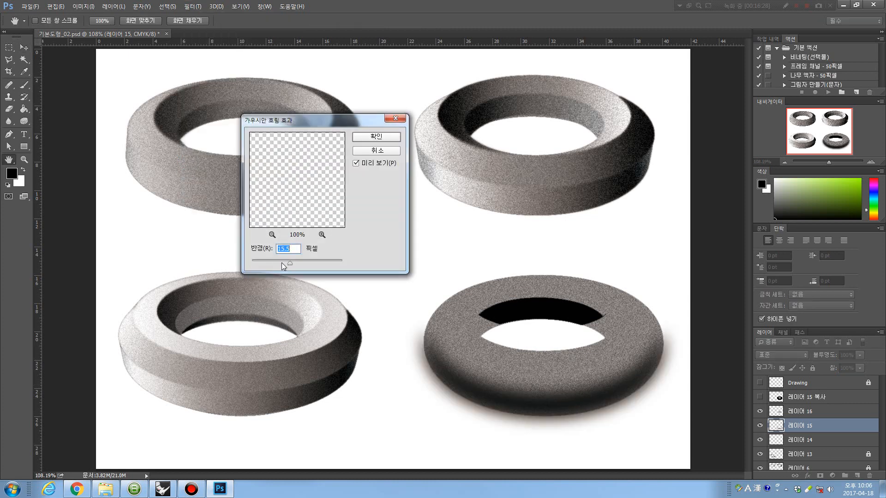
left_click(282, 262)
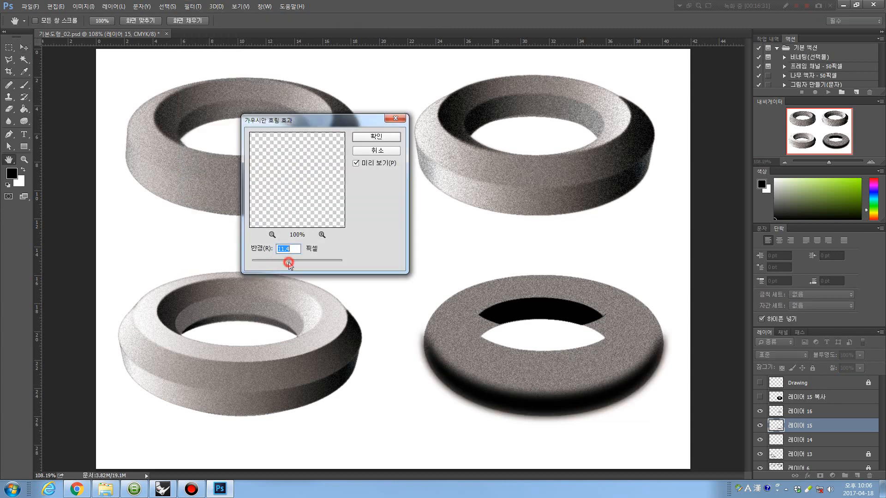
left_click(283, 262)
left_click(373, 138)
left_click(376, 138)
Apply a Gaussian Blur to the black inner crescent on 레이어 16.
right_click(550, 309)
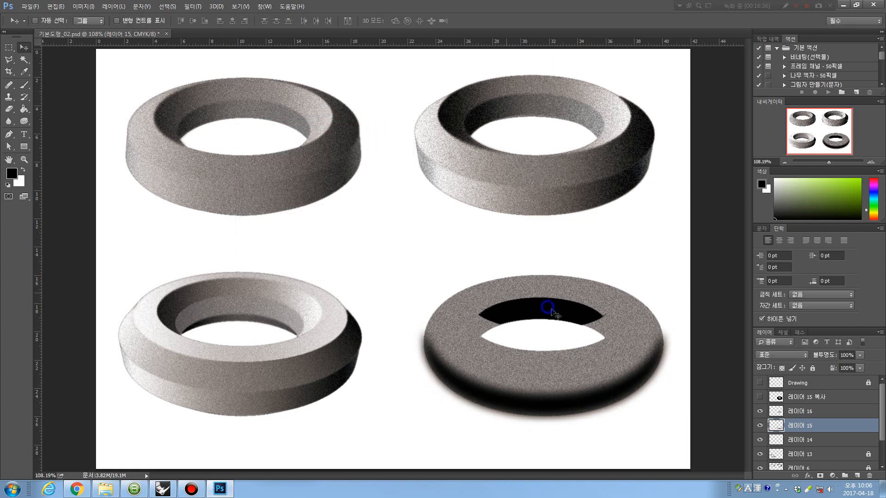
left_click(572, 317)
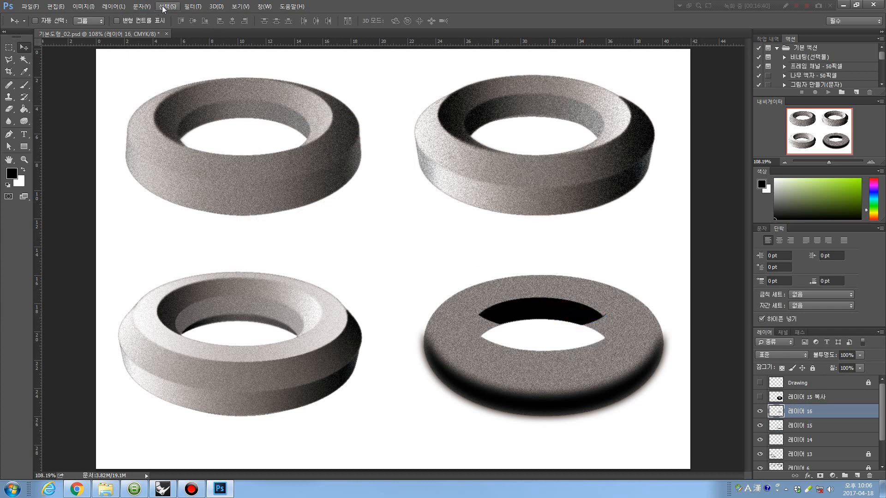
left_click(192, 6)
mouse_move(226, 159)
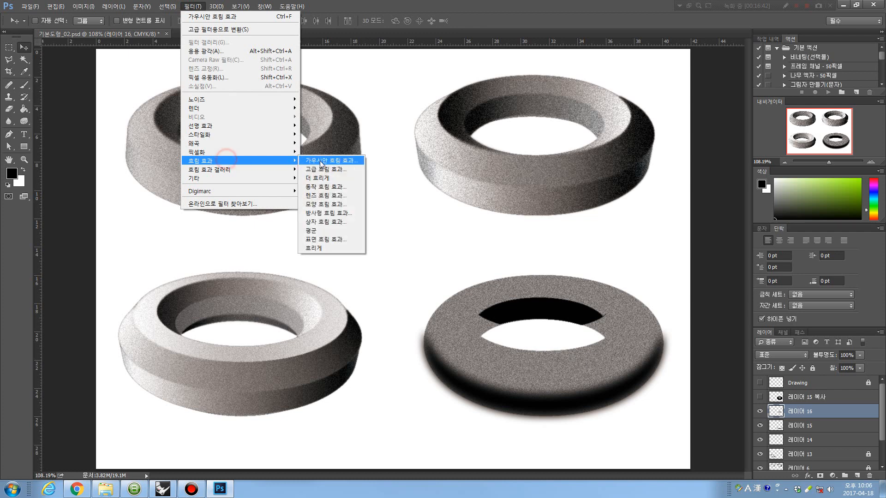
left_click(323, 195)
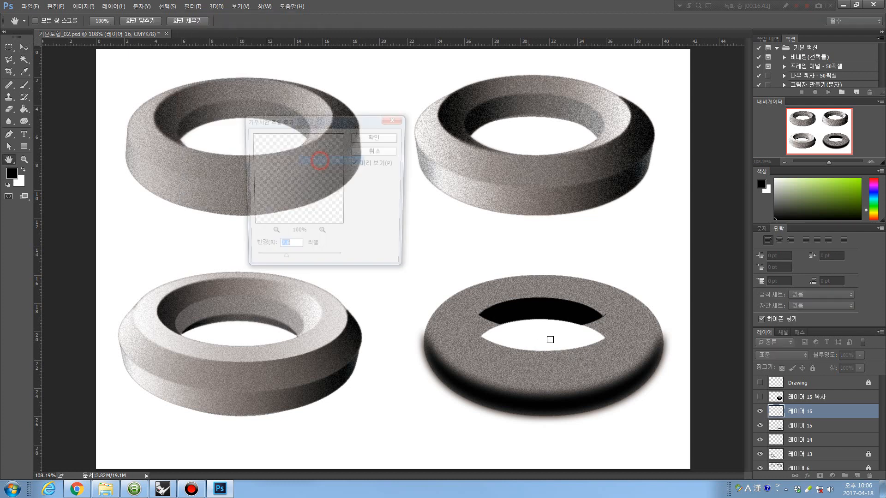
left_click(369, 138)
Free-transform the blurred inner crescent to about 144% in width and height and shift it down to Y 539 px.
key("ctrl+t")
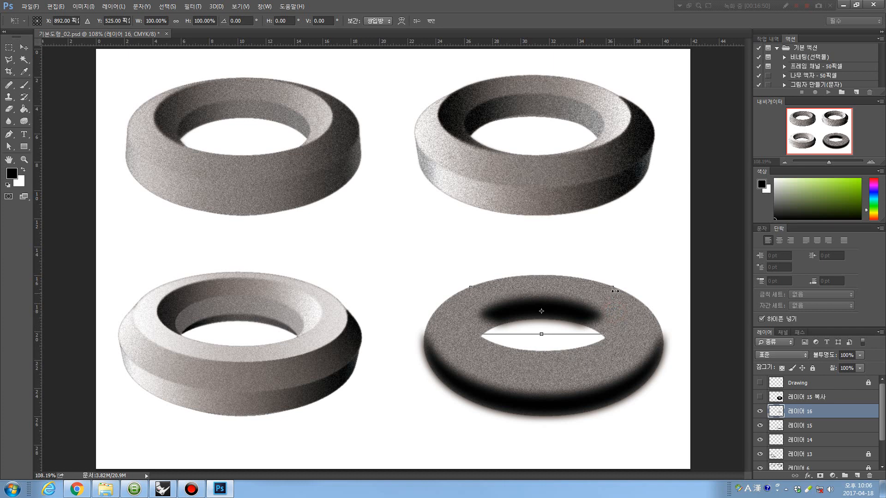
left_click_drag(613, 287, 642, 267)
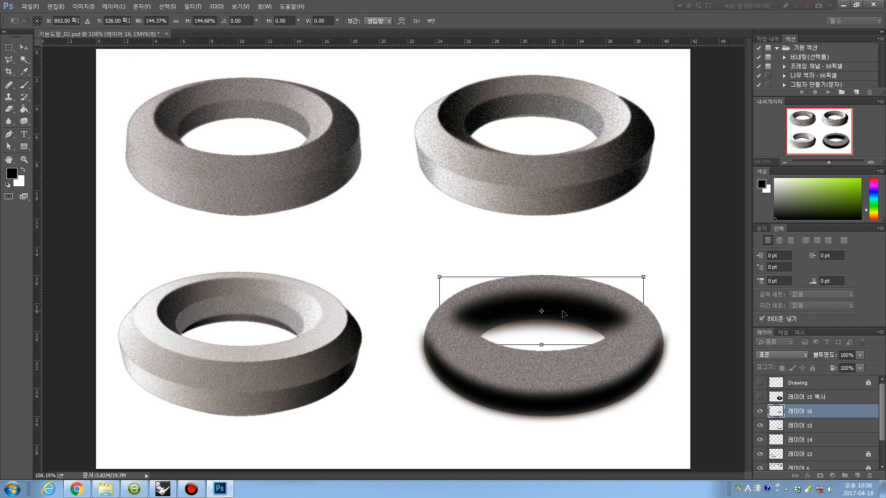
key("Down")
key("Down")
key("Down")
key("Down")
key("Down")
key("Down")
key("Down")
key("Down")
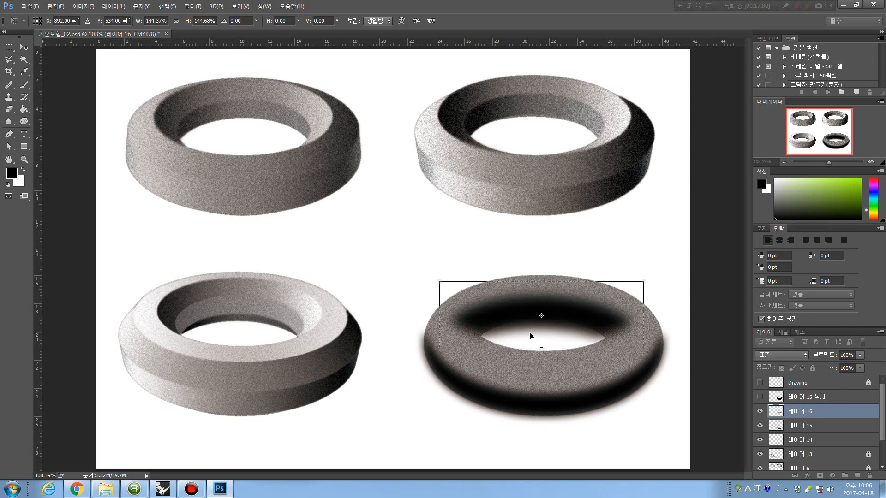
key("Down")
key("Down")
key("Down")
key("Down")
key("Down")
key("Down")
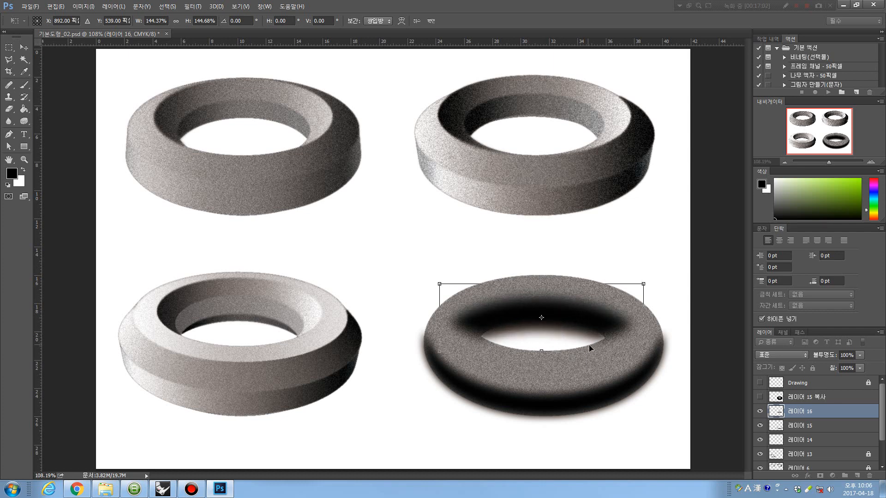
key("Down")
key("Down")
key("Down")
key("Down")
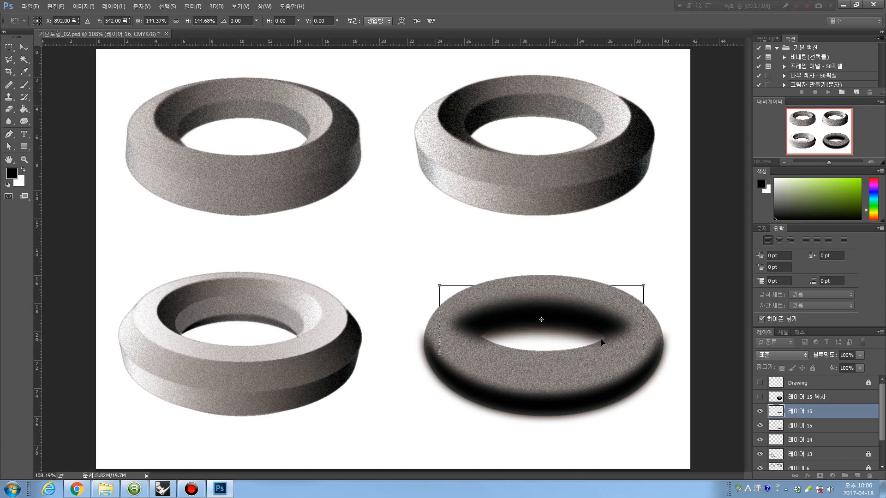
key("Down")
key("Down")
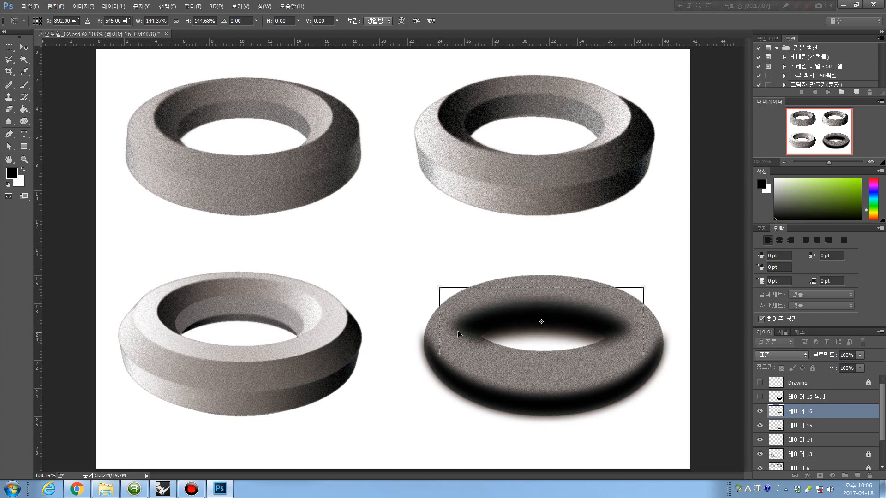
key("Up")
key("Up")
key("Up")
key("Up")
key("Up")
key("Up")
key("Up")
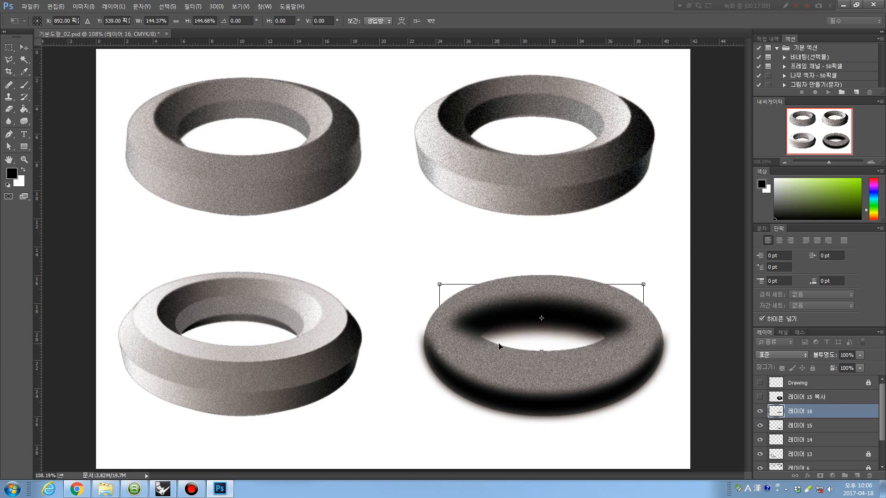
key("Return")
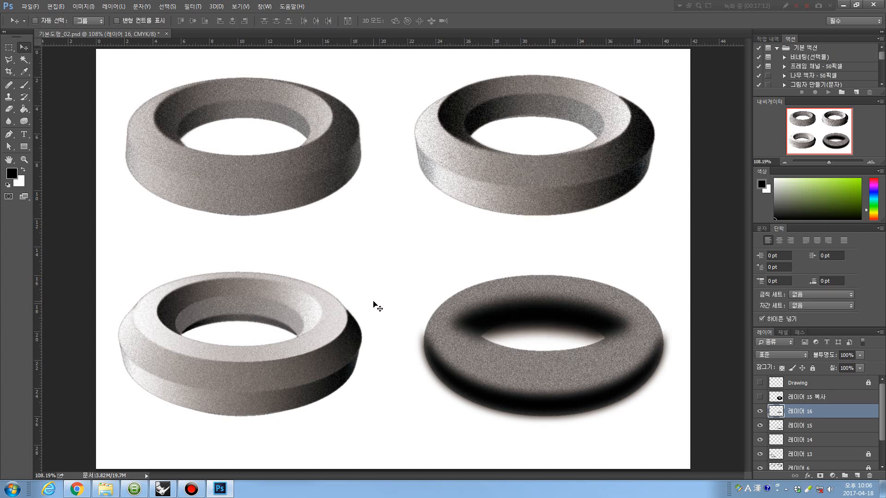
Set up the Eraser with a soft brush of 85 pixels at 36% opacity.
left_click(9, 109)
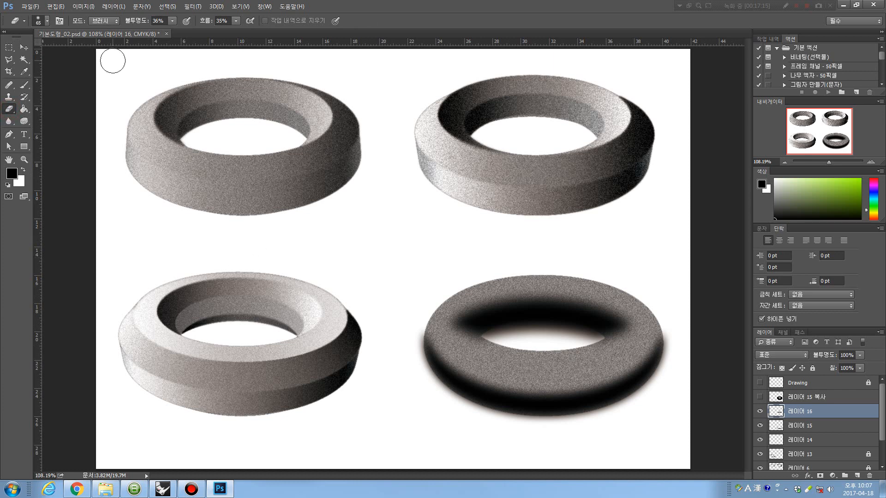
left_click(40, 21)
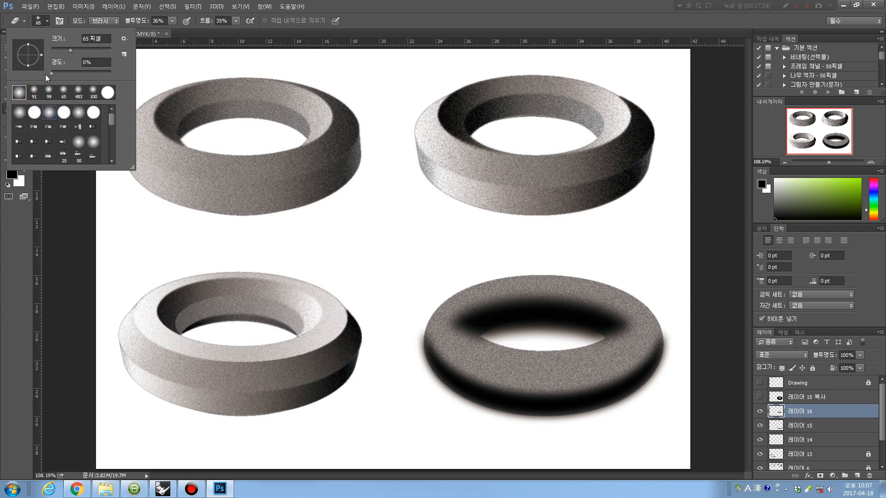
left_click(82, 64)
left_click(106, 39)
left_click(161, 20)
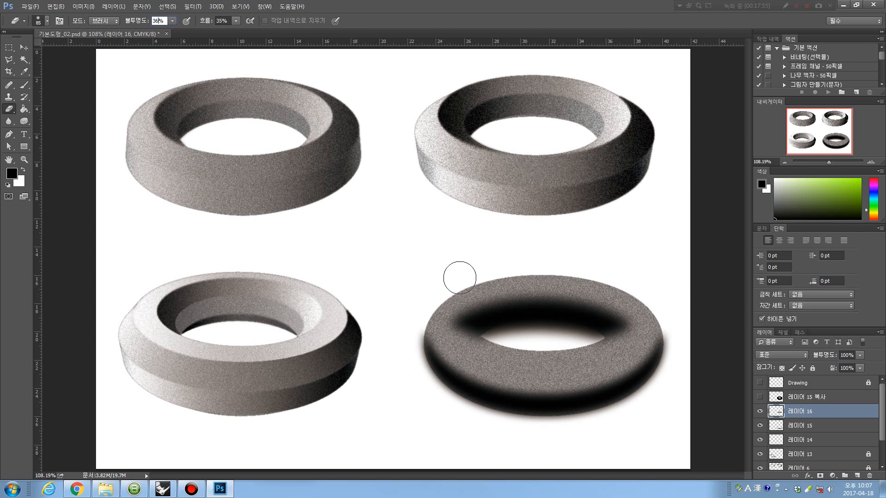
Softly erase the left and right ends of the blurred inner shadow on 레이어 16 beside the ring's hole.
left_click_drag(460, 283, 473, 346)
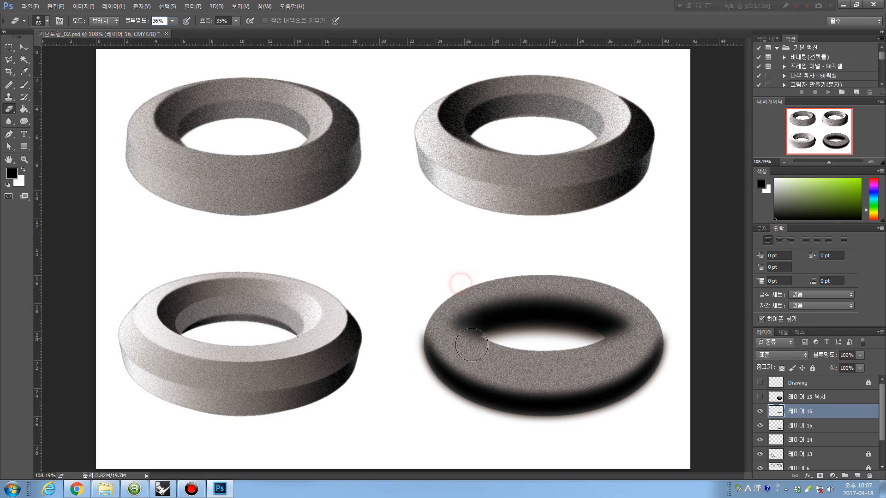
left_click_drag(450, 293, 466, 349)
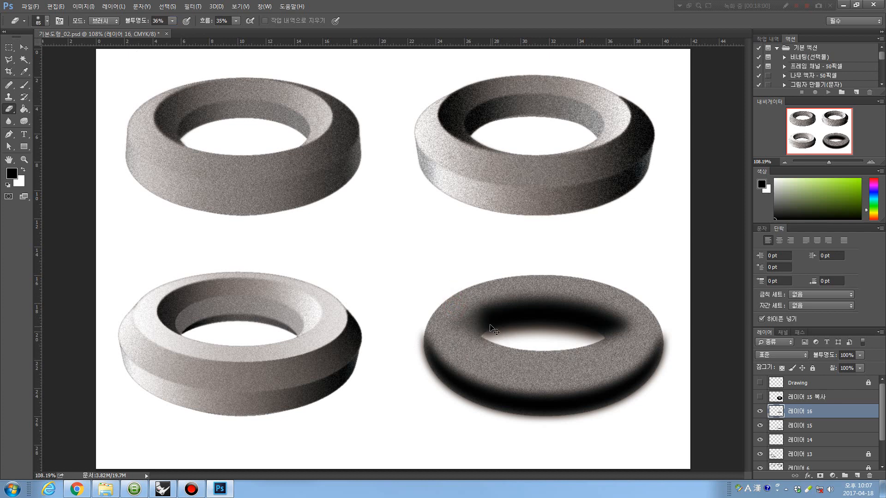
left_click_drag(452, 312, 463, 352)
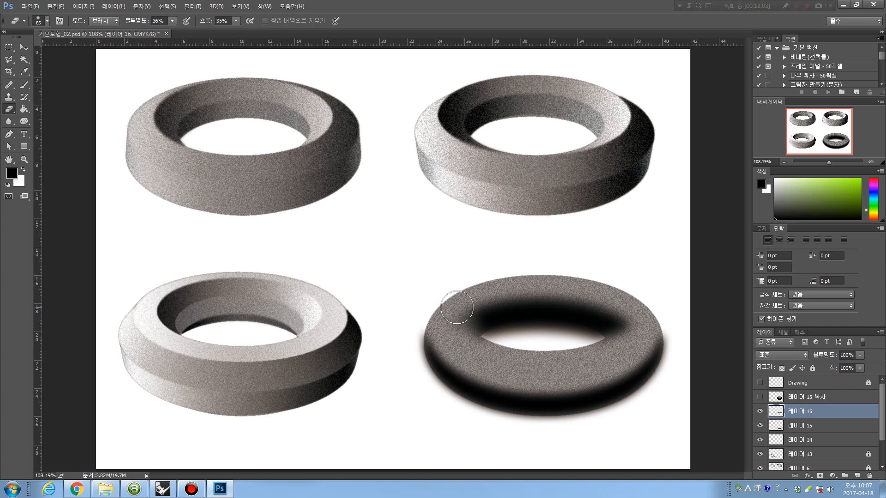
mouse_move(456, 309)
left_mouse_down()
mouse_move(453, 341)
mouse_move(466, 356)
left_mouse_up()
left_click_drag(623, 291, 624, 346)
mouse_move(624, 312)
left_mouse_down()
mouse_move(619, 337)
mouse_move(624, 300)
mouse_move(621, 336)
mouse_move(632, 316)
mouse_move(629, 293)
mouse_move(628, 332)
mouse_move(529, 371)
mouse_move(634, 340)
mouse_move(628, 311)
mouse_move(630, 345)
mouse_move(634, 296)
mouse_move(628, 343)
left_mouse_up()
key("ctrl+z")
mouse_move(632, 295)
left_mouse_down()
mouse_move(630, 332)
mouse_move(630, 313)
mouse_move(630, 332)
left_mouse_up()
left_click(628, 326)
left_click(633, 317)
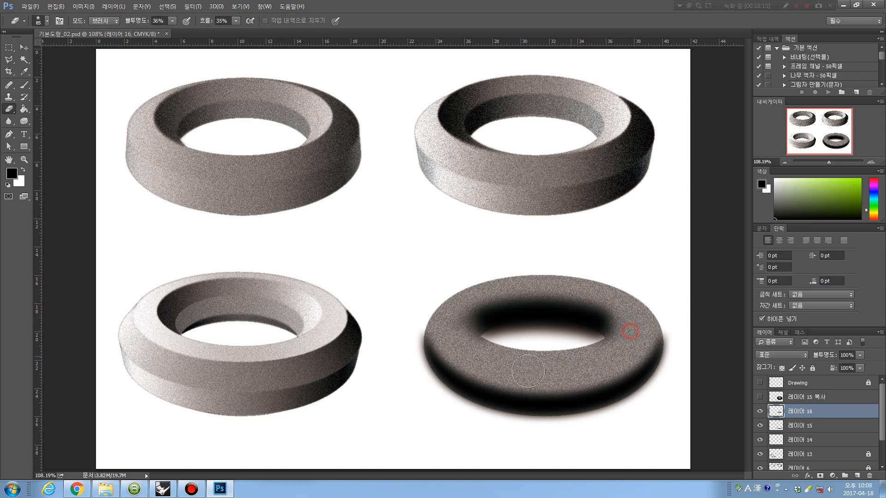
mouse_move(453, 323)
left_mouse_down()
mouse_move(449, 316)
mouse_move(451, 339)
left_mouse_up()
left_click_drag(458, 297, 460, 306)
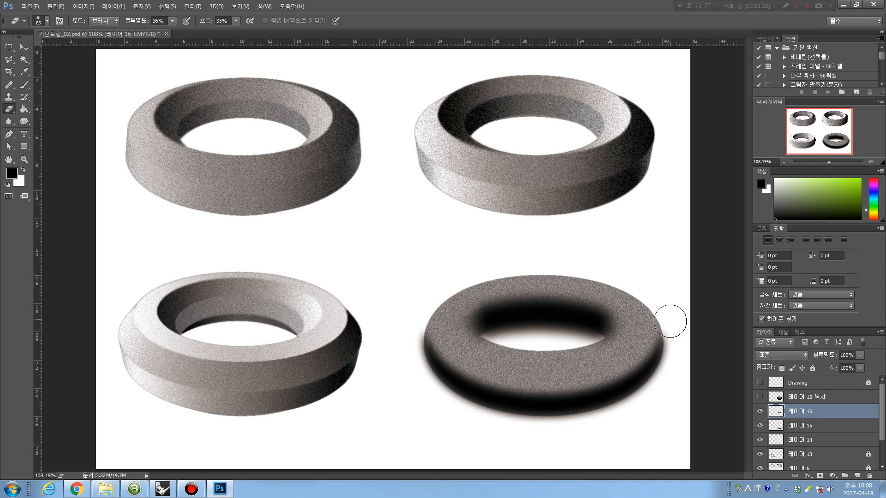
On 레이어 15, softly erase the outer side shadow at the ring's far left and right edges.
left_click(813, 427)
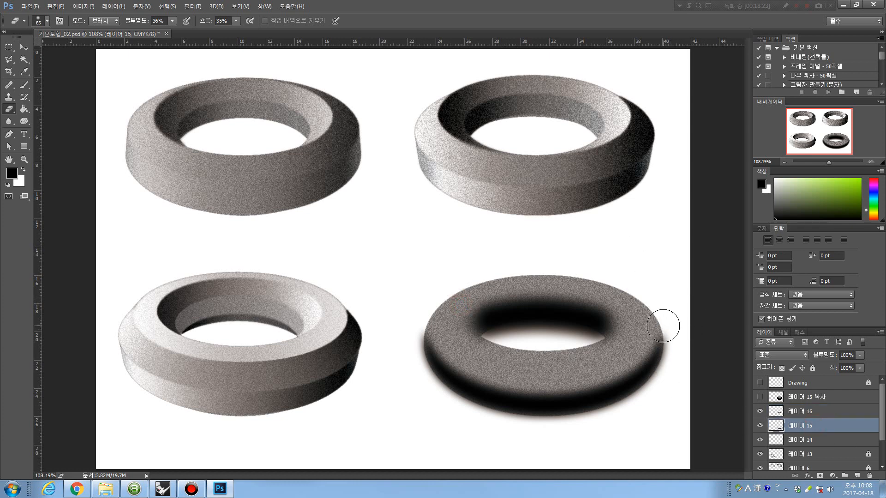
left_click_drag(670, 328, 673, 359)
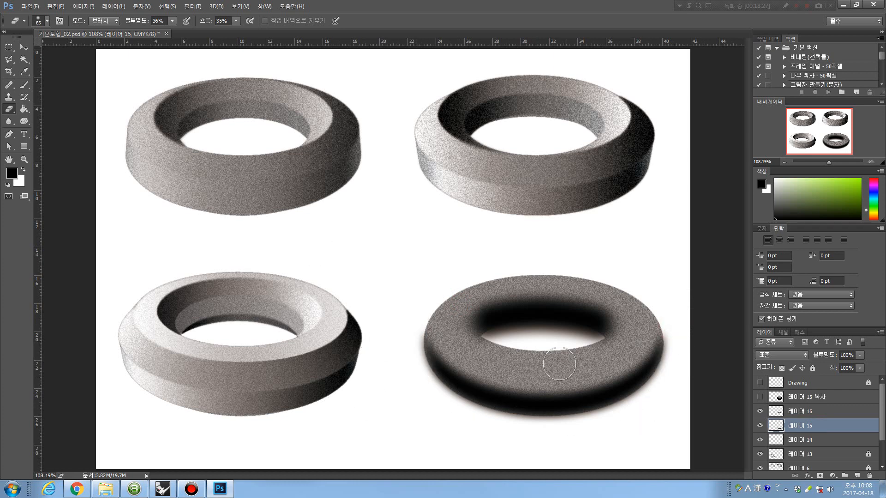
left_click_drag(438, 346, 428, 341)
mouse_move(658, 338)
left_mouse_down()
mouse_move(649, 342)
mouse_move(661, 340)
left_mouse_up()
left_click_drag(423, 345, 428, 340)
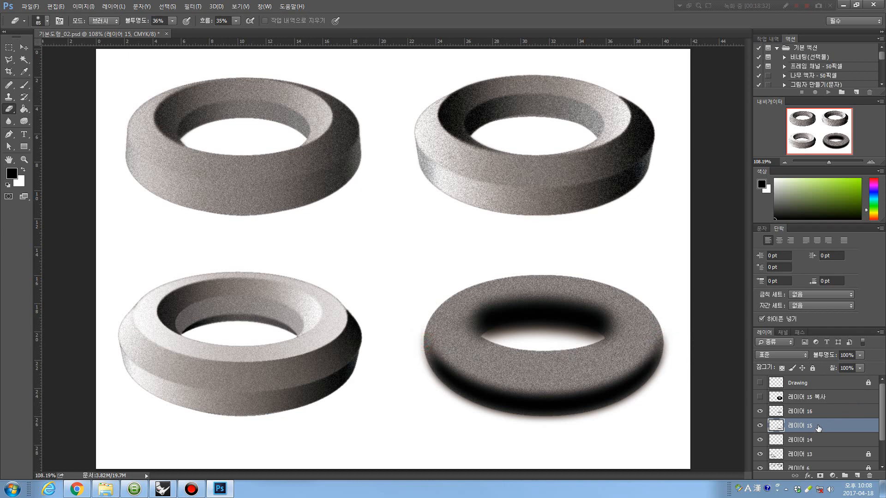
Duplicate 레이어 15 and hide the duplicate.
key("ctrl+j")
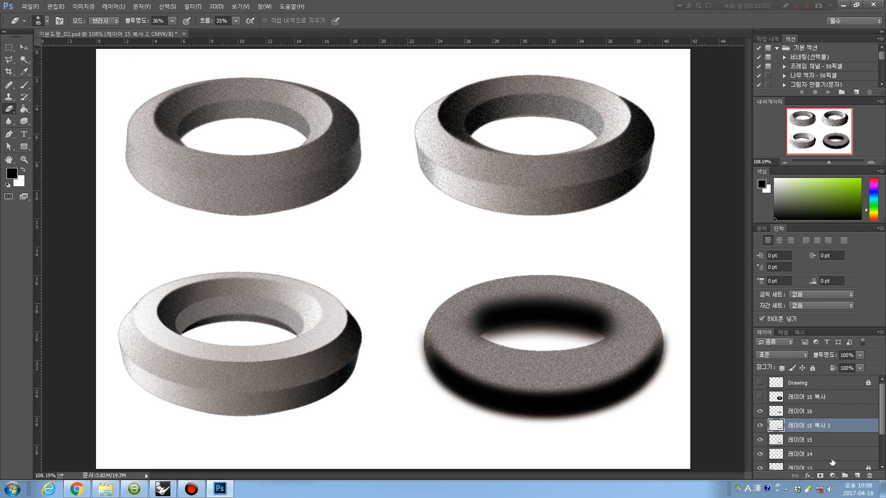
left_click(757, 425)
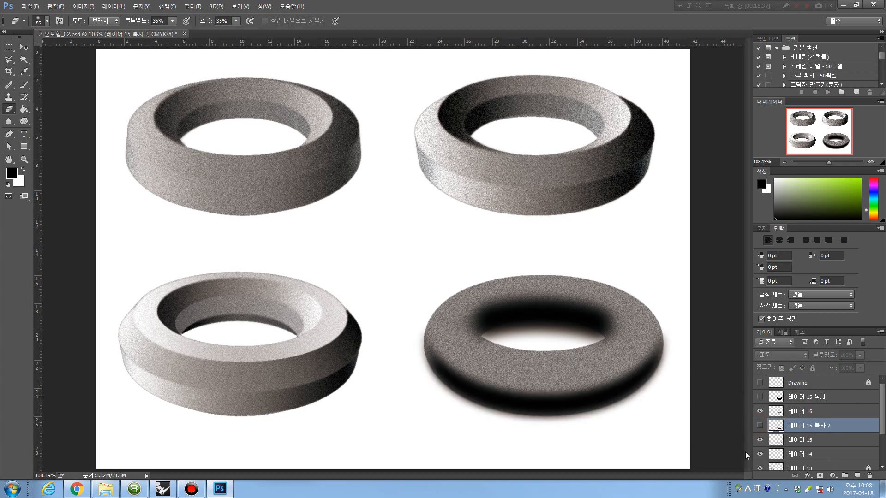
left_click(24, 48)
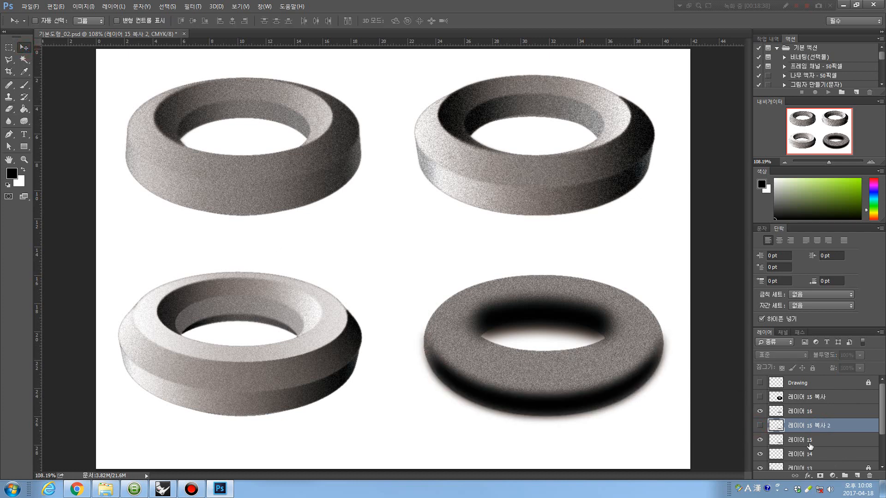
Blur the outer side shadow on 레이어 15 with a Gaussian Blur of 19.6 pixels radius.
left_click(808, 441)
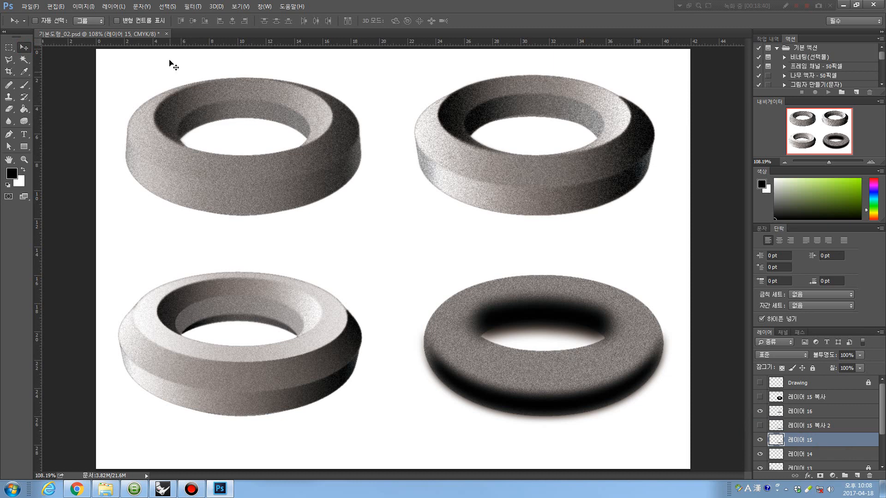
left_click(192, 6)
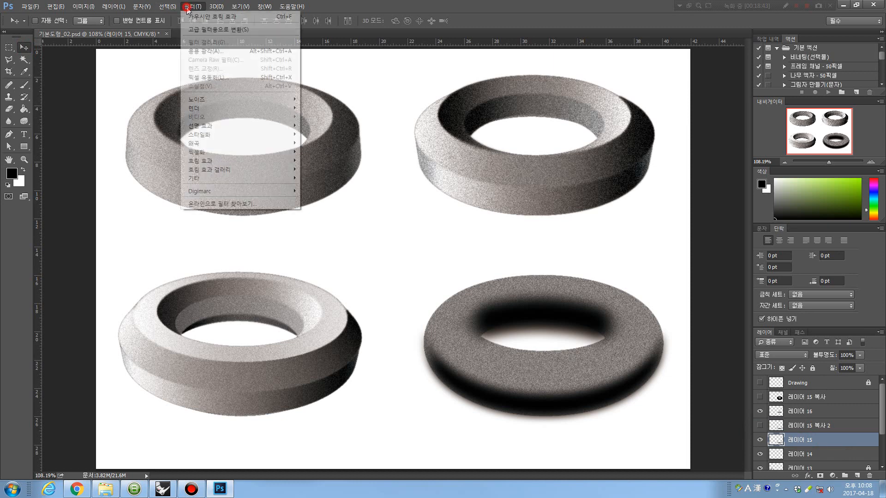
mouse_move(217, 163)
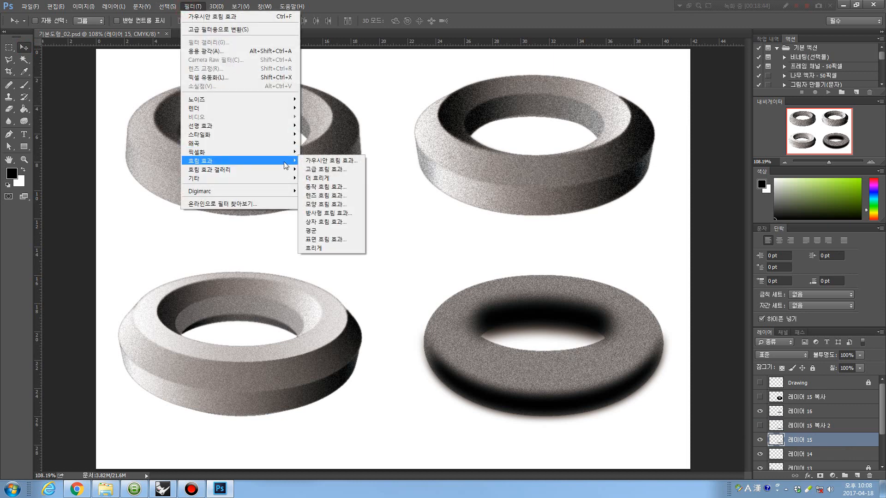
left_click(355, 162)
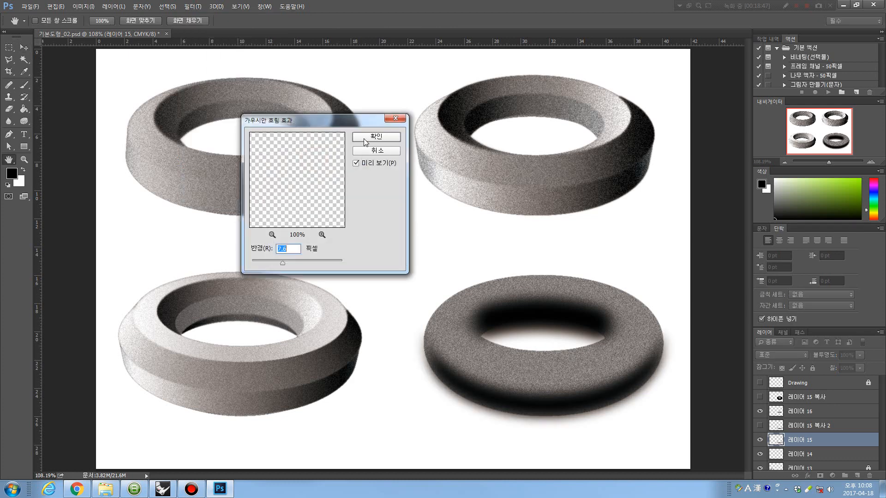
left_click_drag(353, 122, 366, 91)
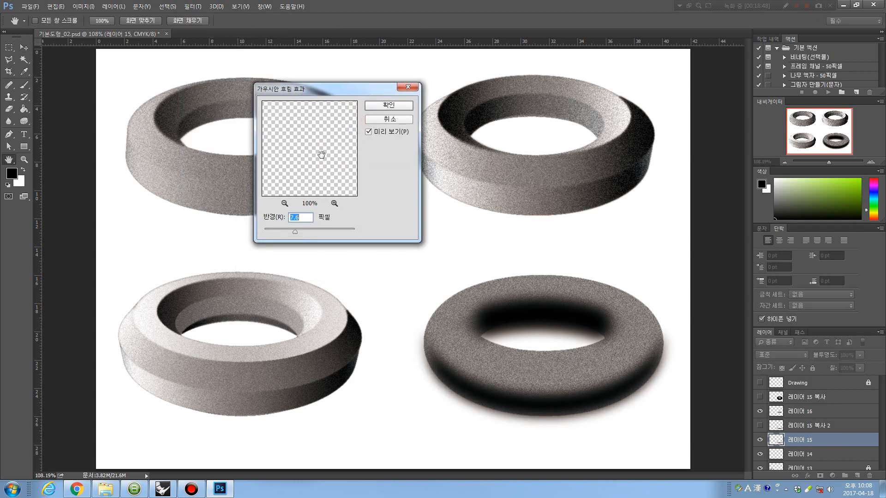
left_click_drag(321, 155, 292, 155)
left_click(304, 234)
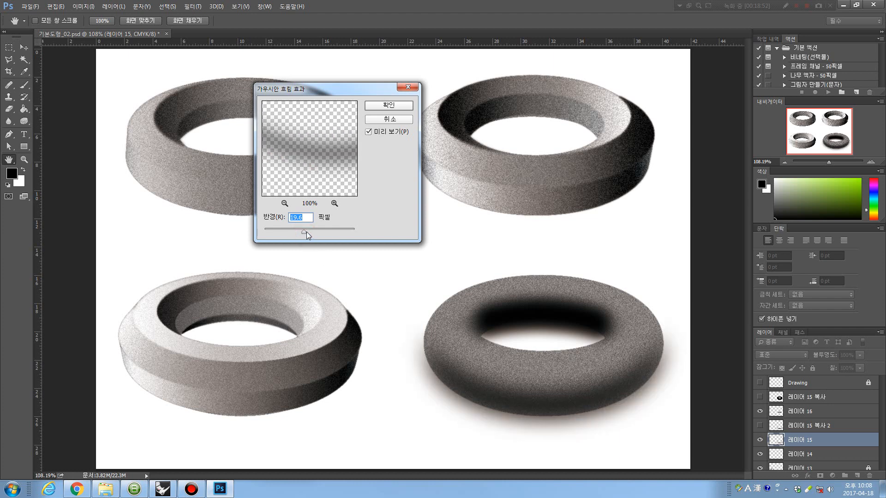
left_click(298, 232)
left_click(301, 232)
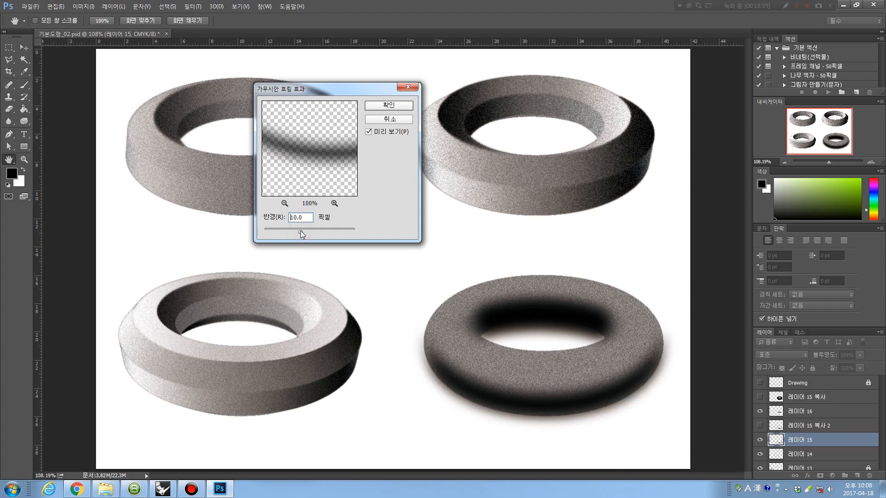
left_click_drag(302, 230, 304, 231)
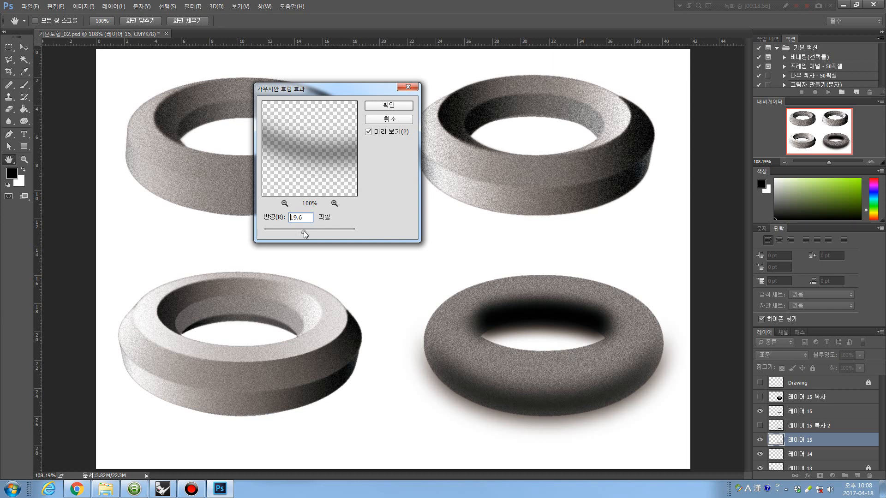
left_click(388, 105)
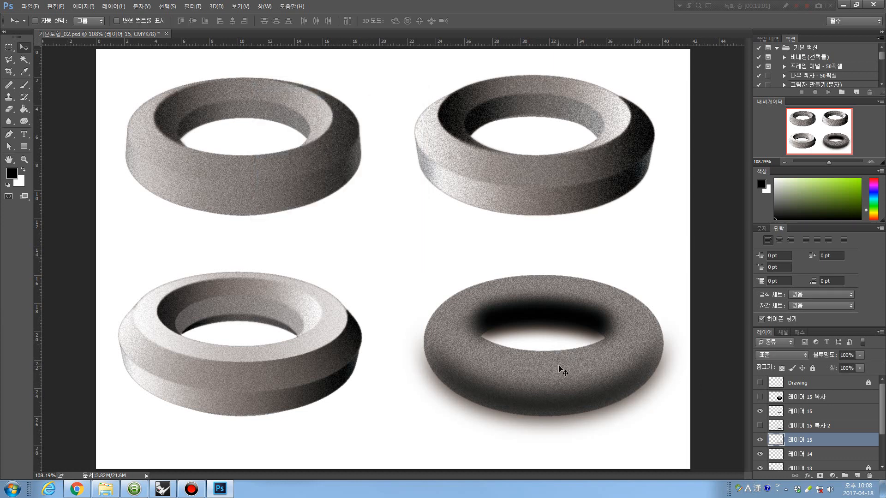
Scale the shadow on 레이어 15 to about 110.6% and nudge it slightly upward, and show 레이어 15 복사 2.
key("ctrl+t")
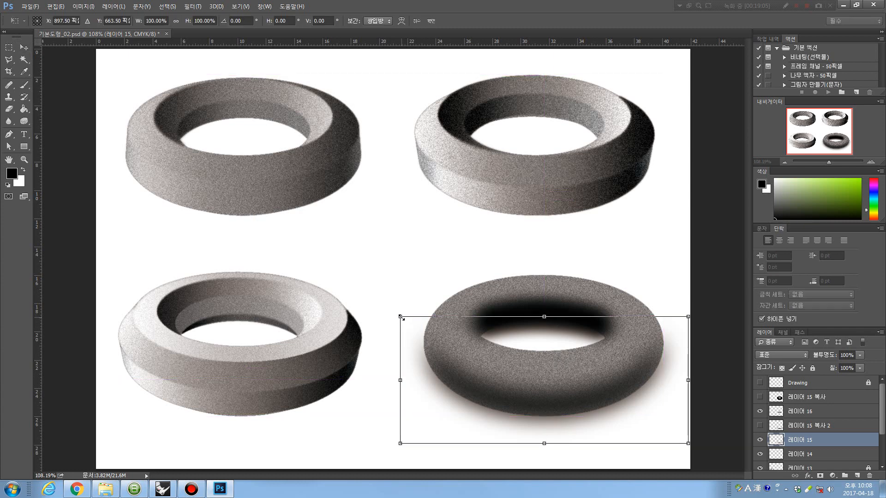
left_click_drag(400, 317, 388, 302)
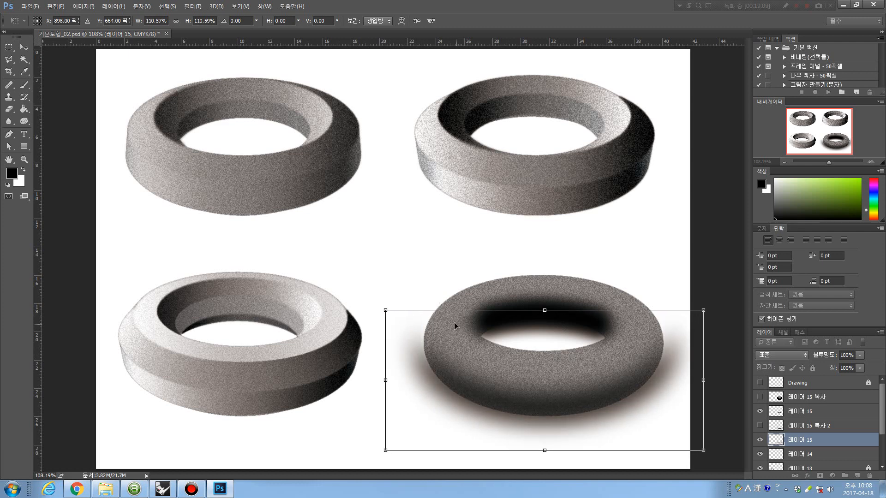
key("Up")
key("Up")
key("Up")
key("Up")
key("Up")
key("Up")
key("Up")
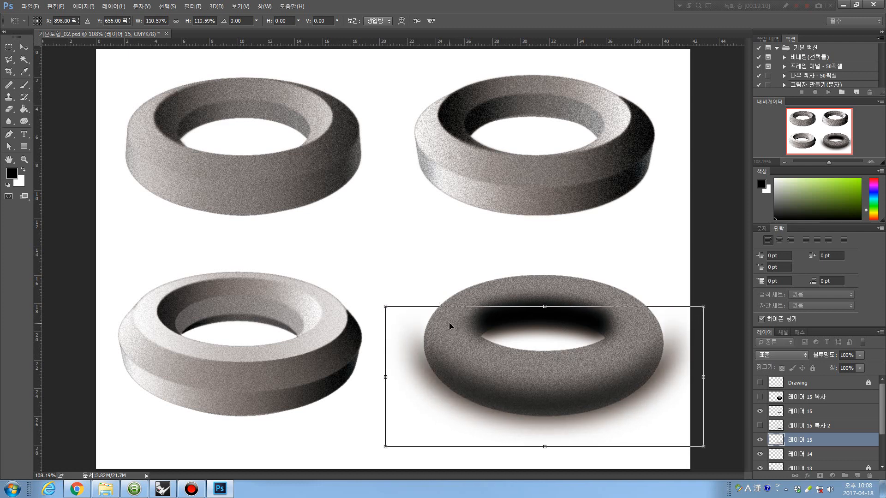
key("Return")
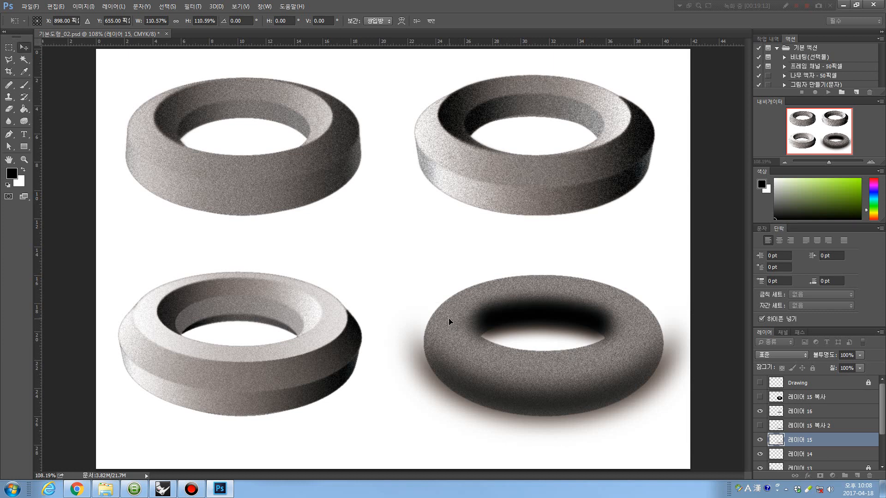
left_click(759, 425)
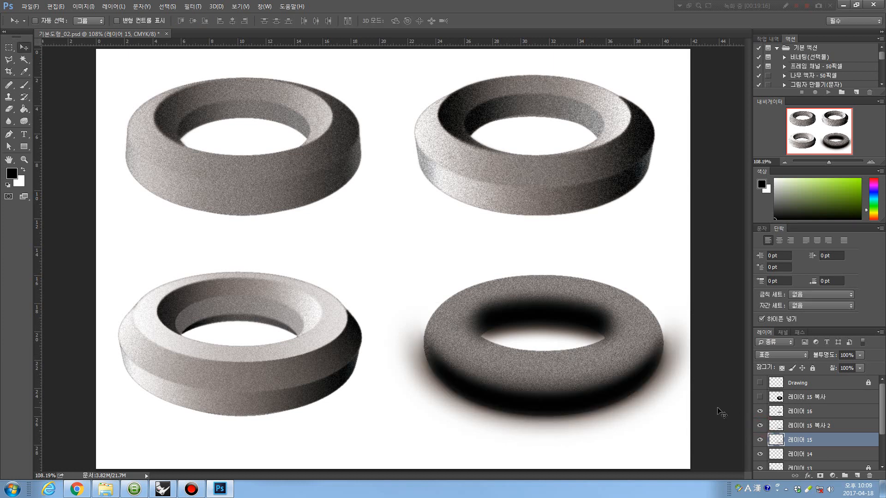
left_click(859, 355)
left_click_drag(846, 364, 830, 367)
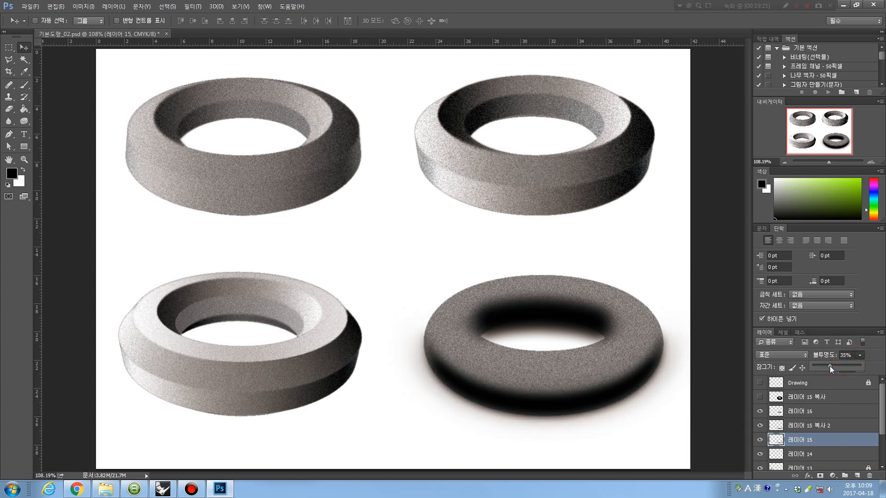
key("Escape")
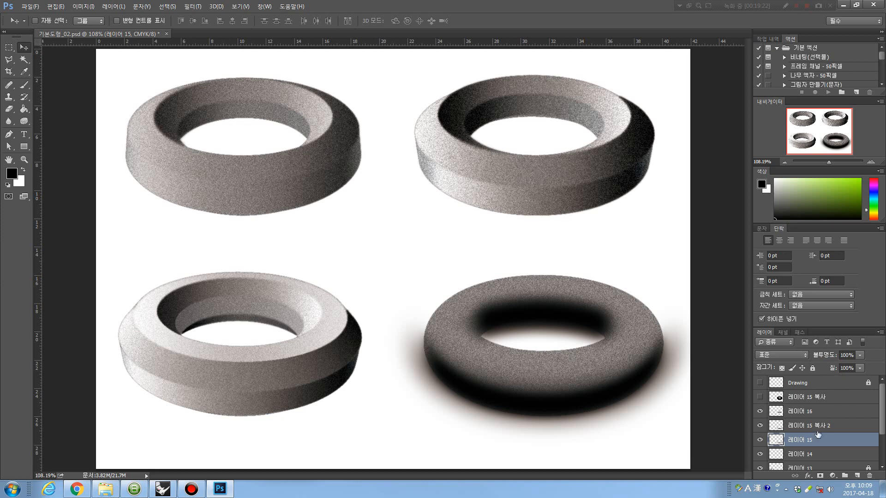
Lower the opacity of 레이어 15 복사 2 to 31%.
left_click(814, 429)
left_click(857, 355)
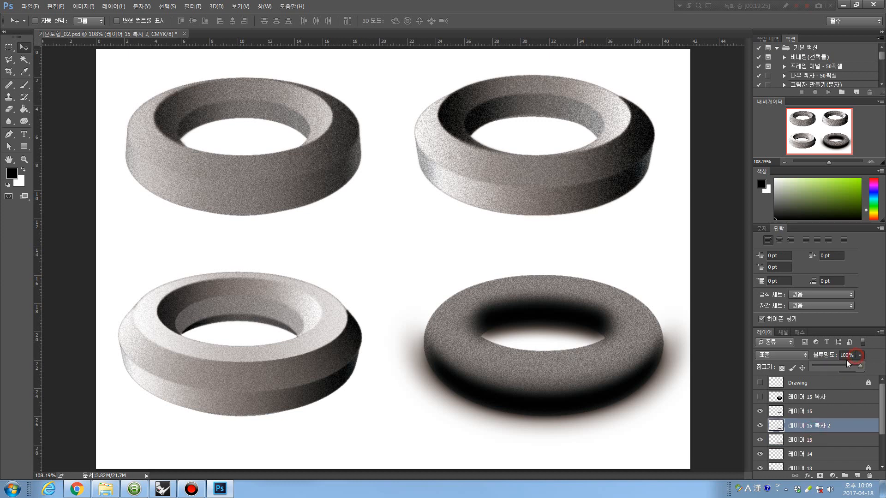
left_click_drag(841, 368, 830, 369)
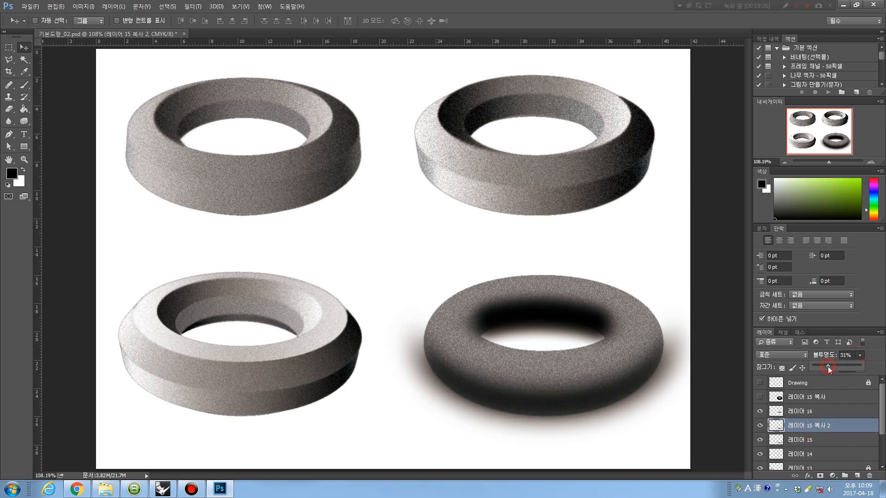
Stretch the shadow on 레이어 15 upward to about 111% height and fine-tune the opacity of 레이어 15 복사 2.
left_click(794, 438)
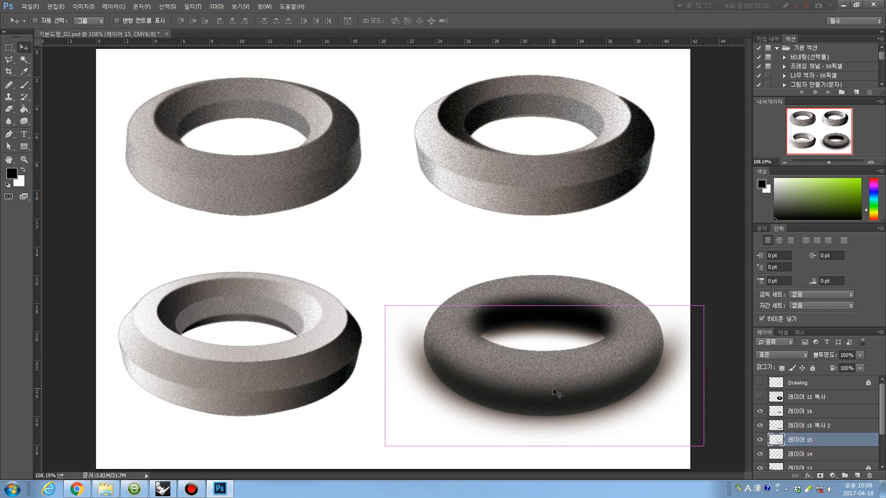
key("ctrl+t")
left_click_drag(544, 305, 546, 289)
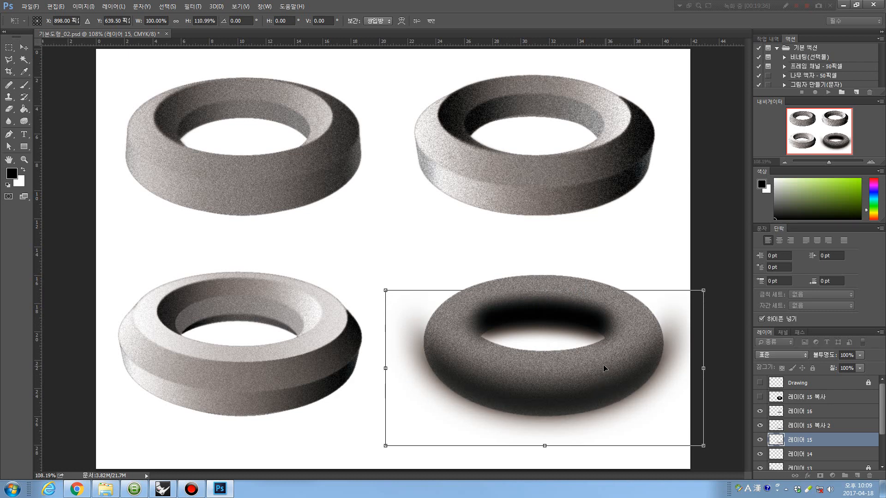
key("Return")
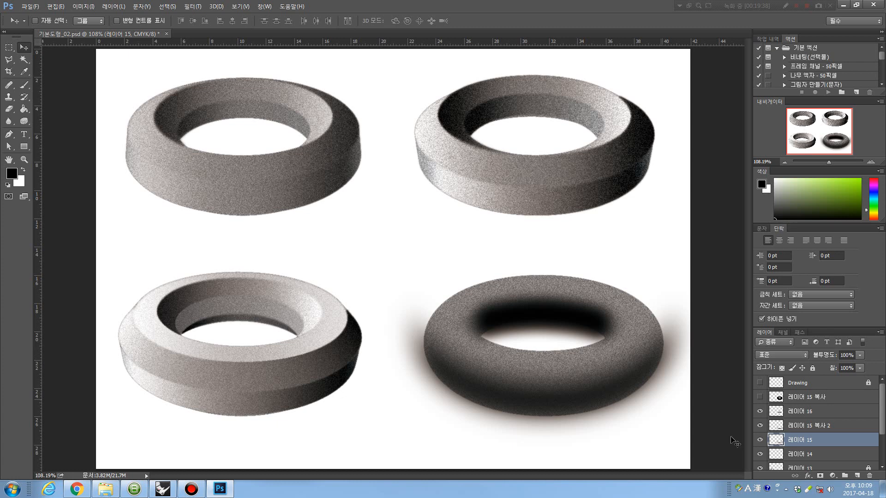
left_click(801, 425)
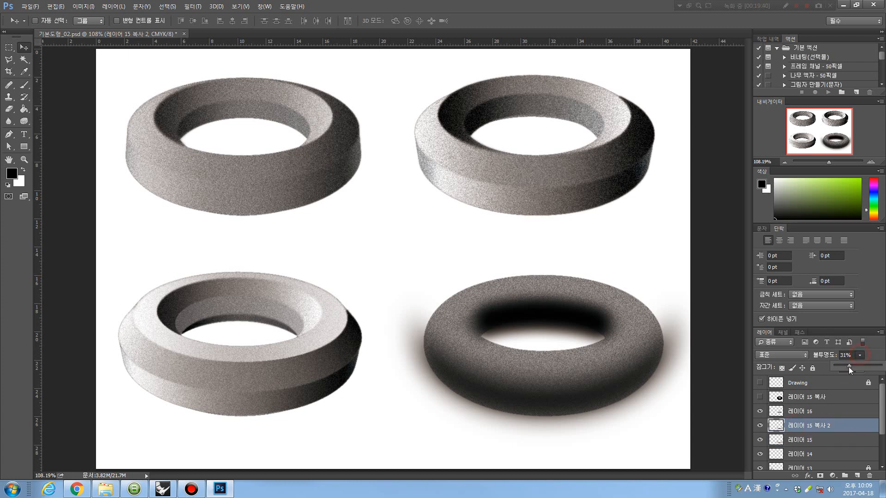
left_click_drag(856, 364, 859, 365)
Duplicate the inner shadow layer 레이어 16 and hide the duplicate.
right_click(532, 310)
left_click(542, 316)
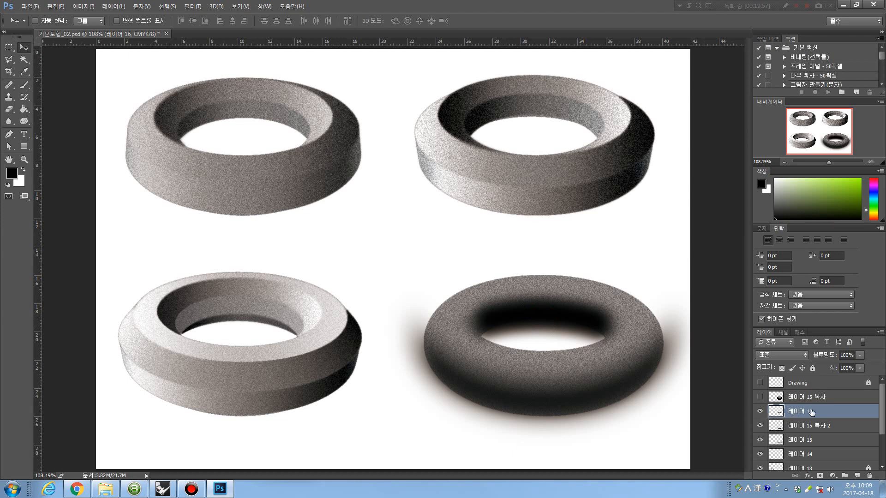
key("ctrl+j")
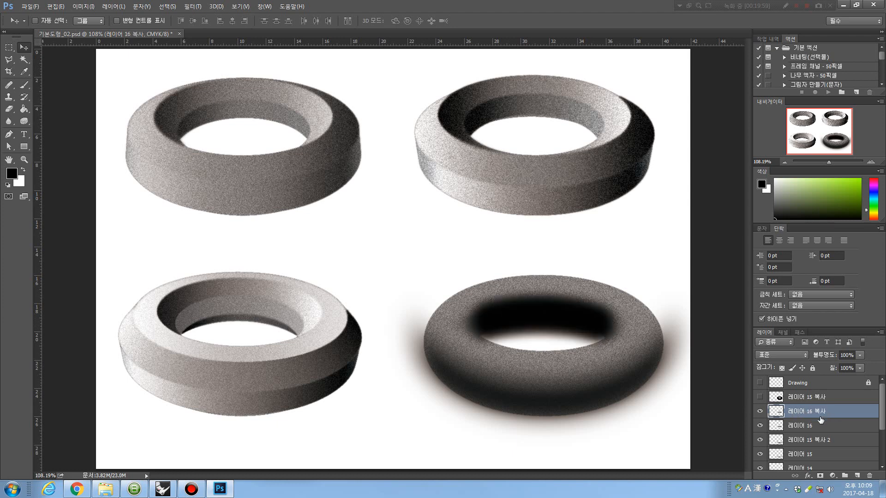
left_click(760, 411)
Blur 레이어 16 with a Gaussian Blur of 19.6 pixels radius and show its duplicate, 레이어 16 복사.
left_click(794, 425)
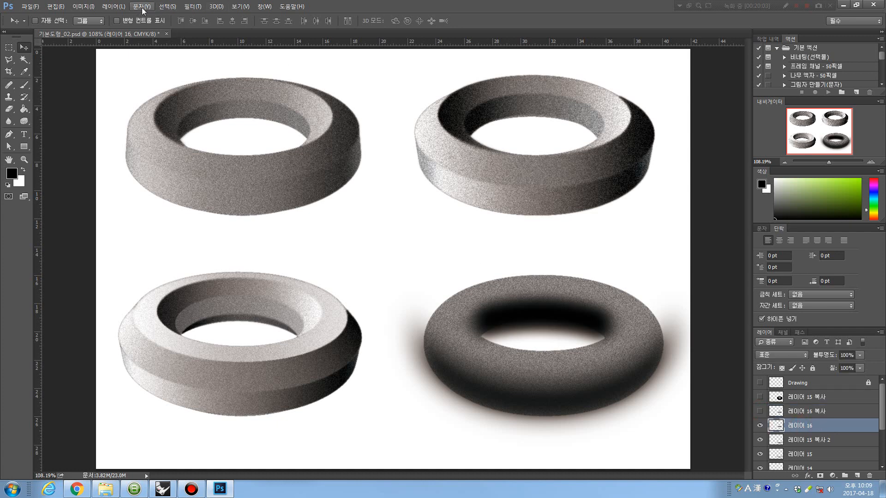
left_click(194, 6)
mouse_move(210, 161)
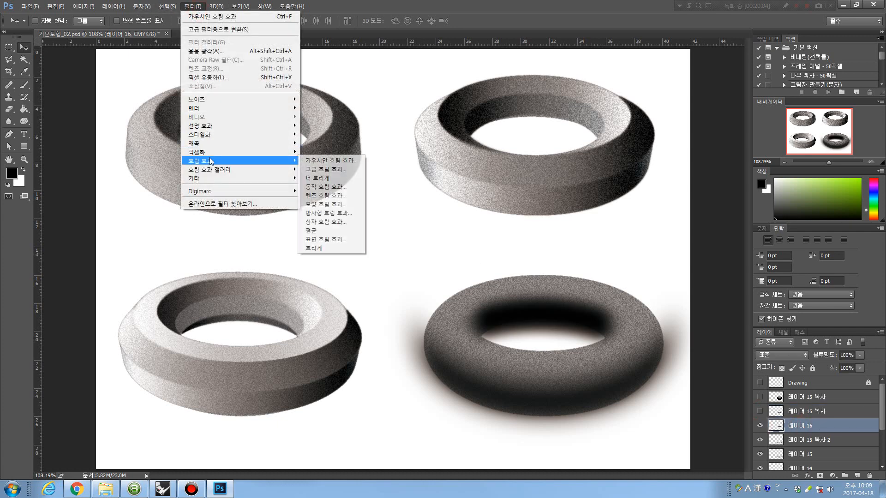
left_click(329, 160)
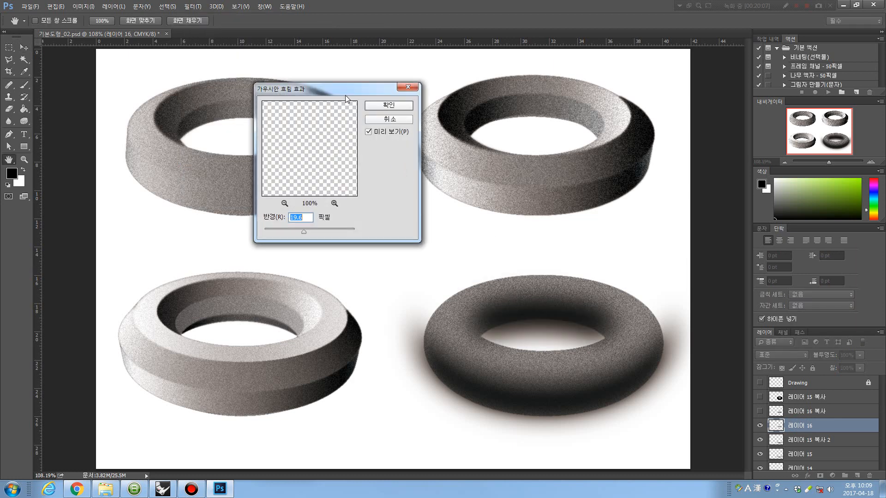
left_click_drag(347, 99, 352, 93)
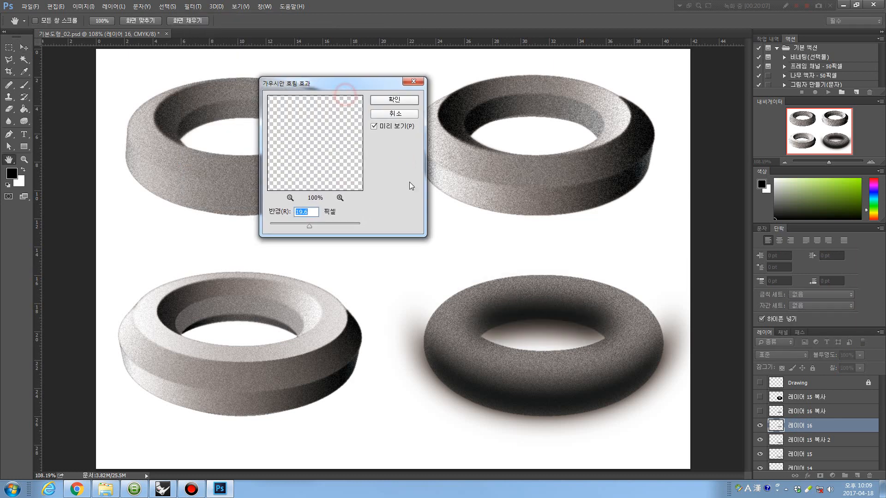
left_click(391, 100)
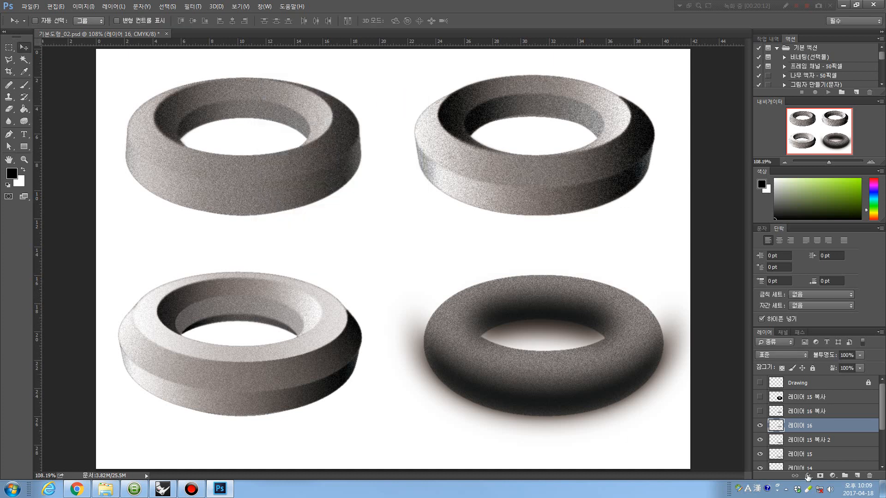
left_click(759, 411)
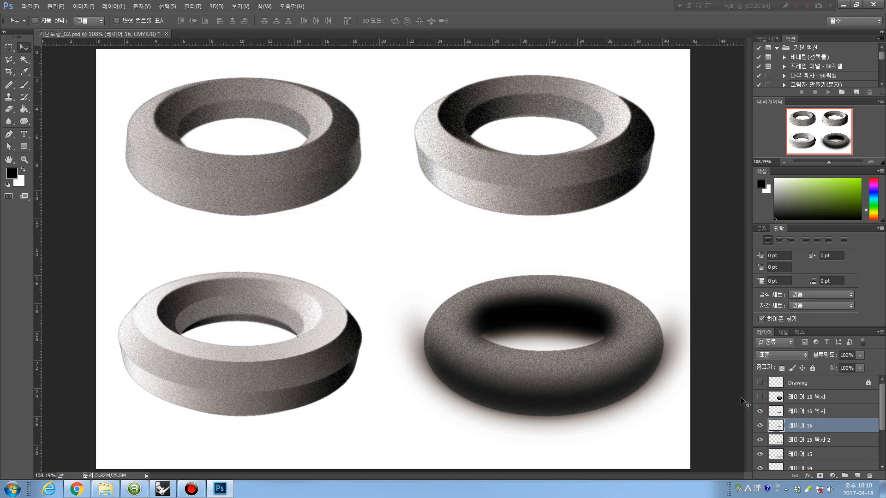
left_click(859, 355)
left_click_drag(847, 368, 825, 368)
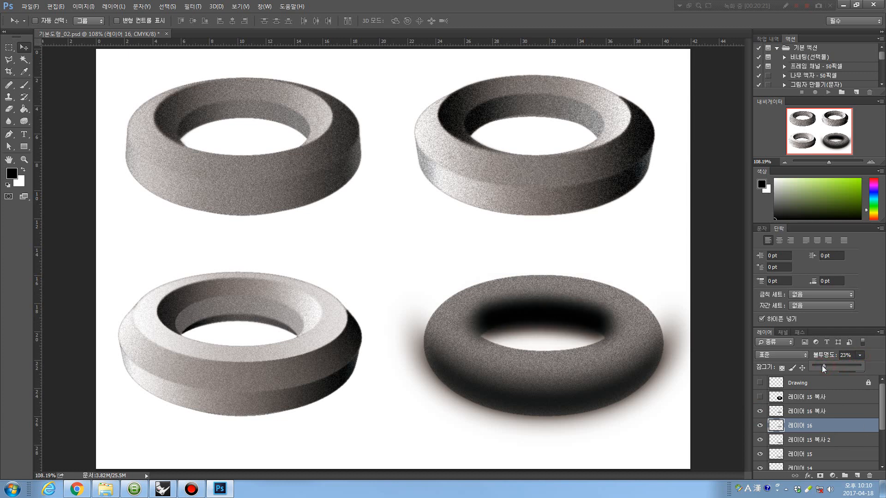
left_click(814, 411)
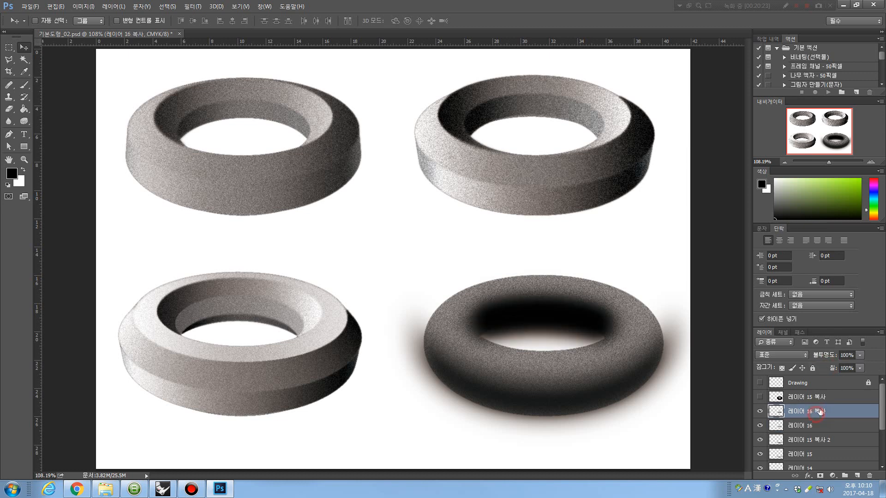
left_click(859, 356)
left_click(837, 366)
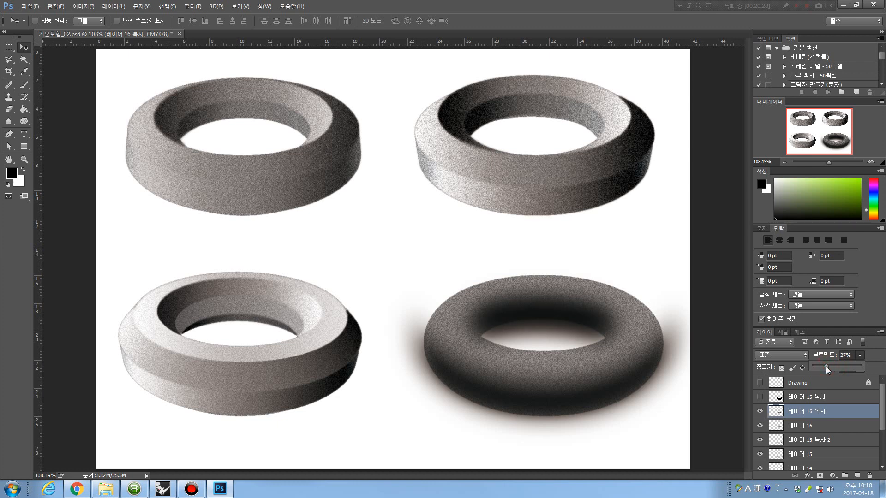
key("Escape")
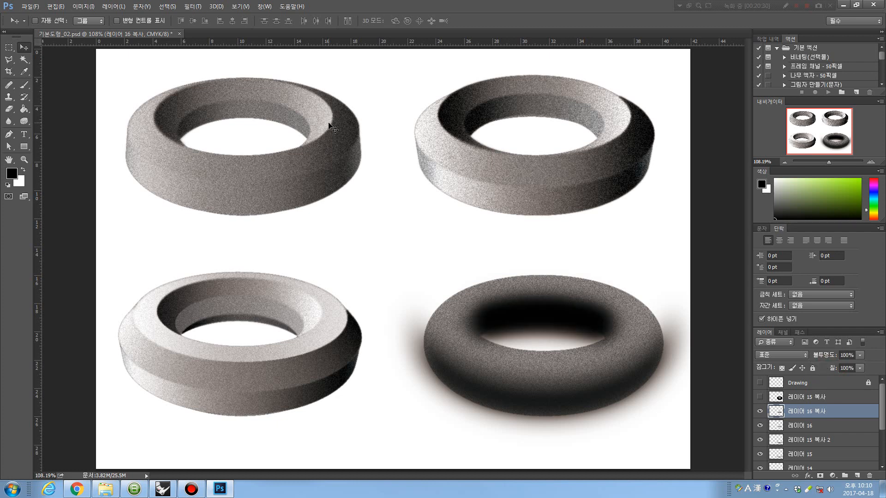
Blur 레이어 16 복사 with a Gaussian Blur of 16.8 pixels radius.
left_click(191, 6)
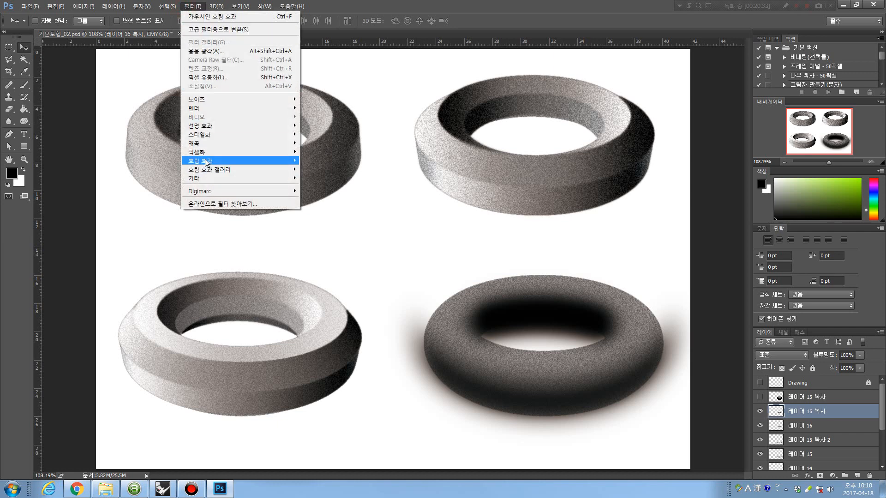
mouse_move(206, 162)
left_click(327, 160)
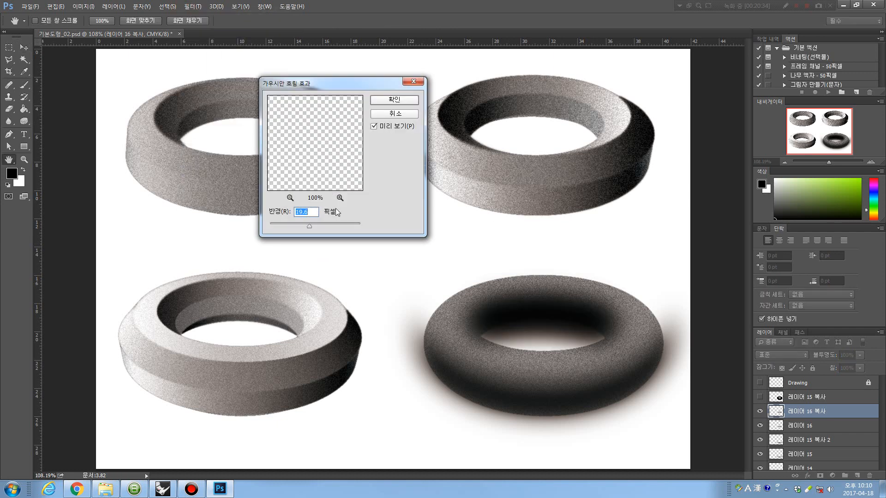
left_click_drag(309, 226, 299, 226)
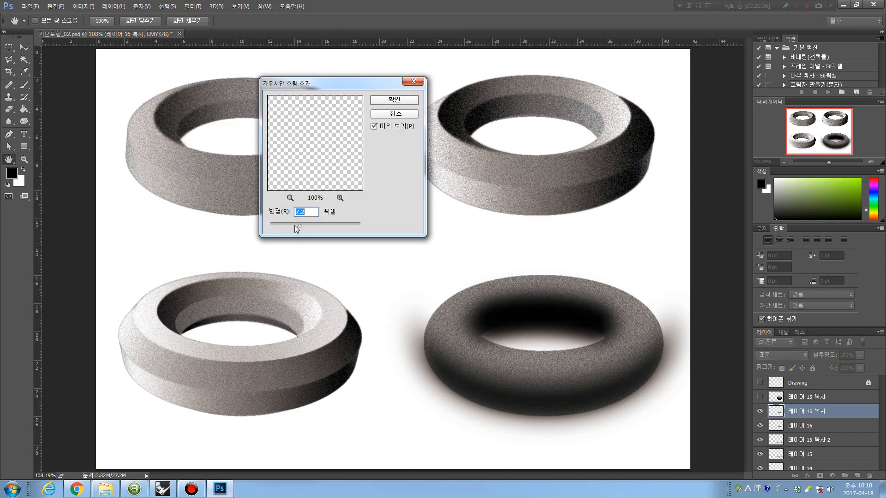
left_click(295, 226)
left_click(291, 226)
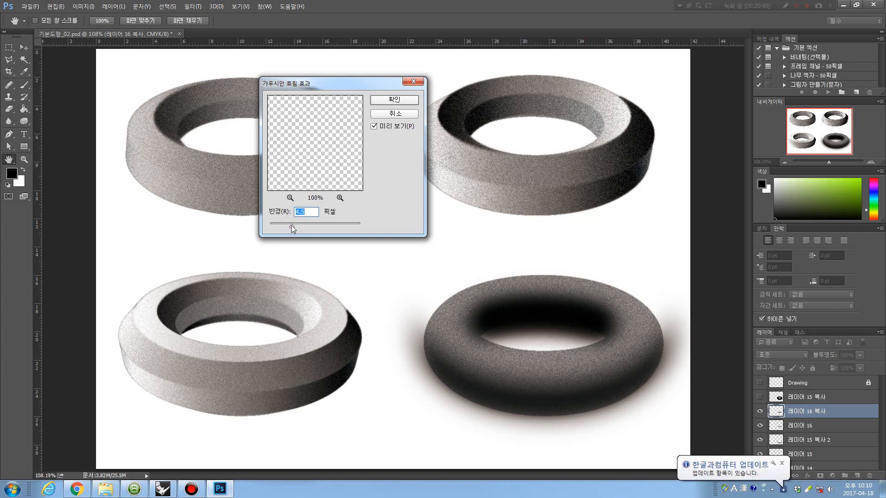
left_click(781, 464)
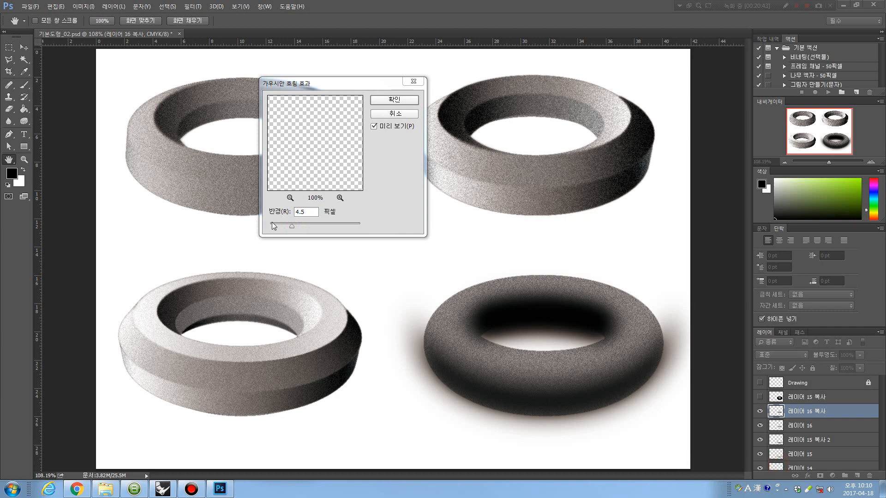
left_click(298, 226)
left_click(308, 226)
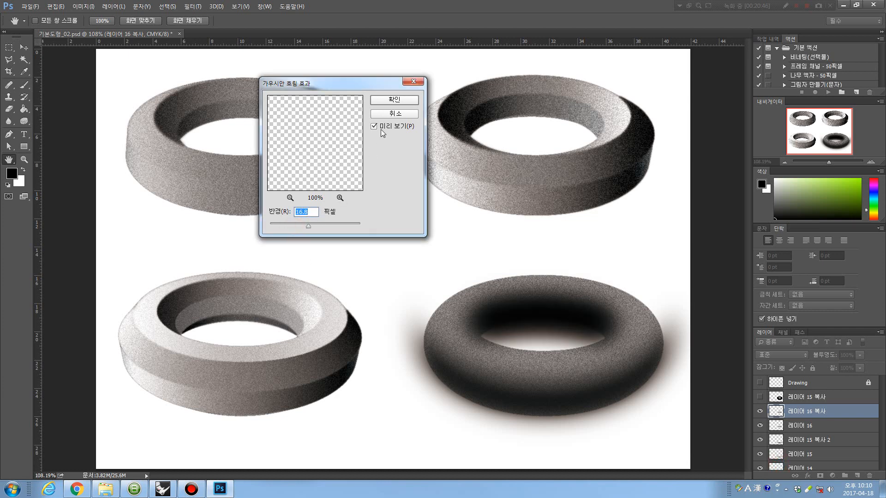
left_click(394, 100)
Scale the inner shadow on 레이어 16 복사 to about 90% around its centre and lower the layer's opacity to 46%.
key("ctrl+t")
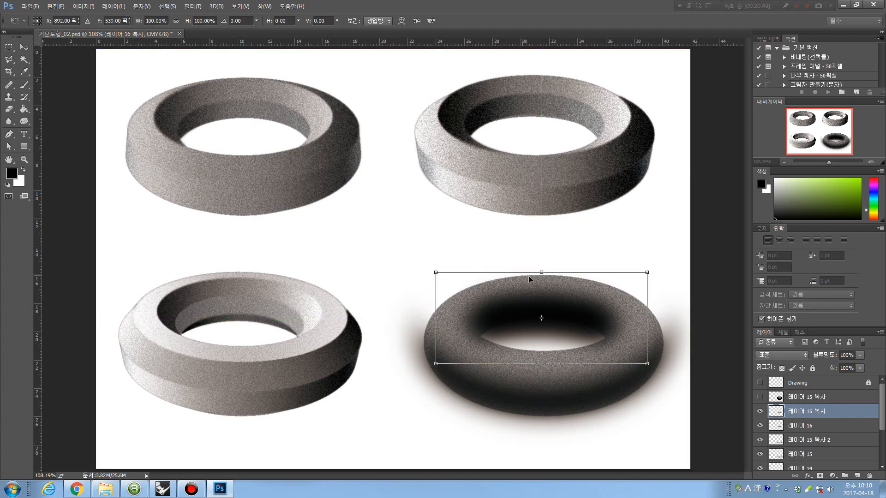
left_click_drag(646, 363, 638, 357)
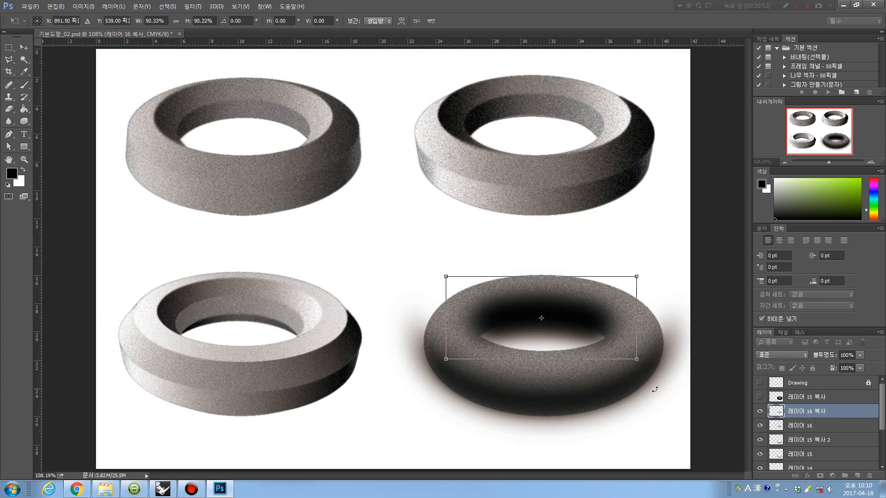
key("Return")
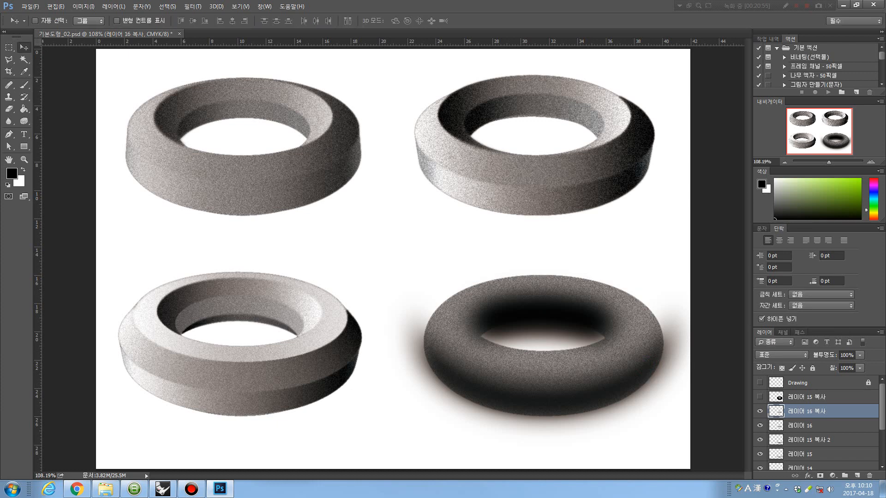
left_click_drag(861, 355, 835, 366)
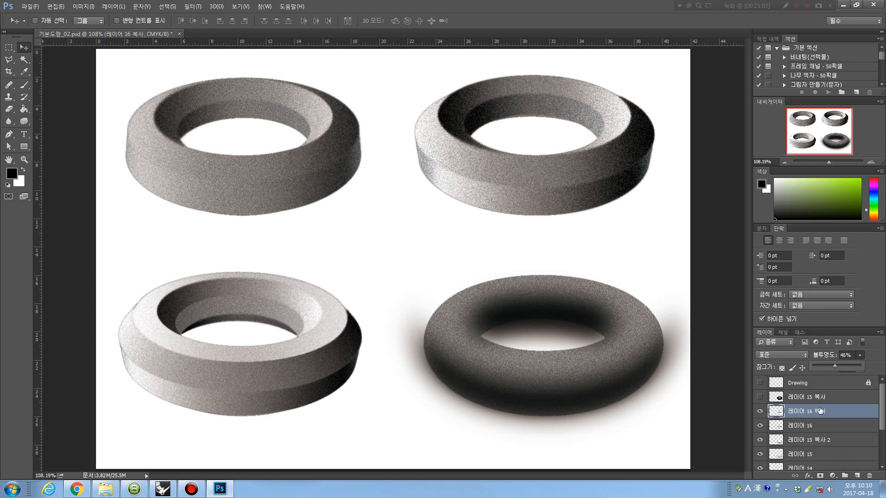
Delete the hidden layer 레이어 15 복사 and add a new empty layer above 레이어 16 복사.
left_click(820, 401)
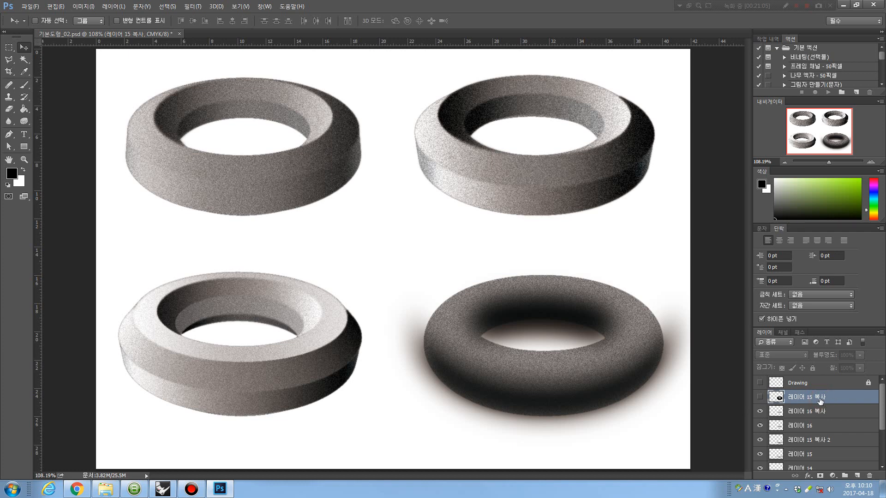
key("Delete")
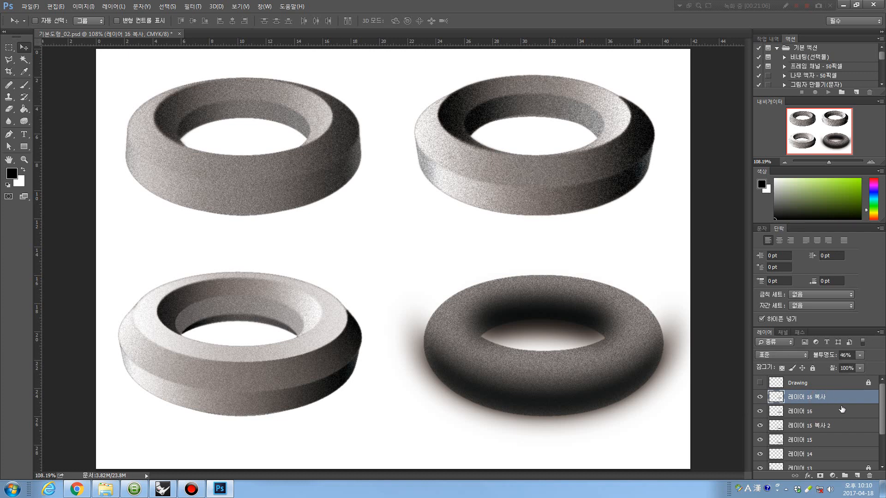
left_click(854, 476)
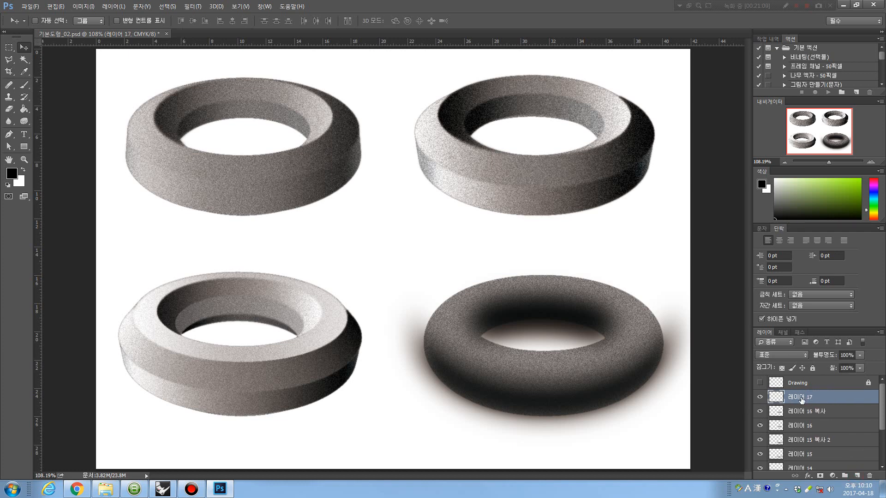
Draw a wide, flat elliptical selection across the middle of the lower-right ring and fill it with white on the new layer.
left_click(8, 48)
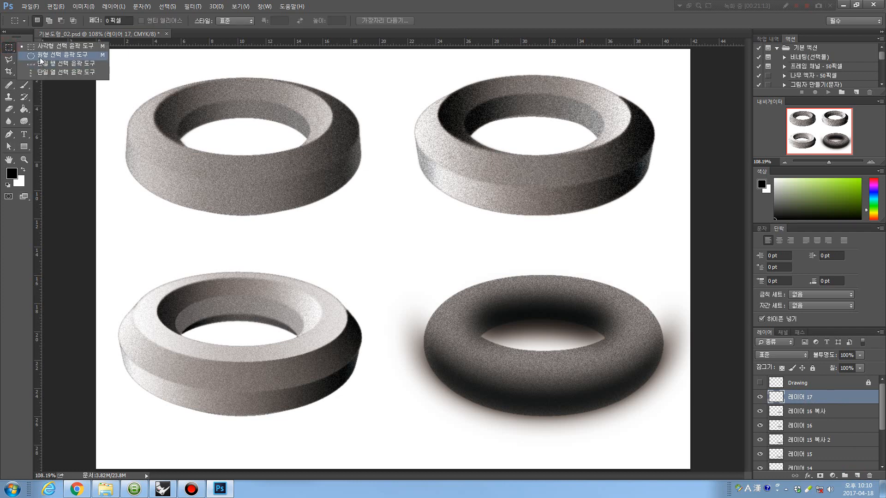
left_click(41, 55)
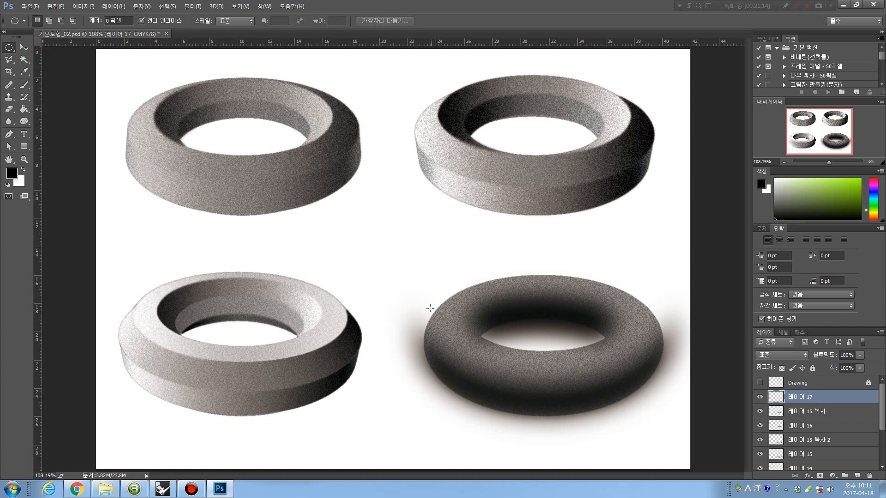
left_click_drag(424, 303, 667, 361)
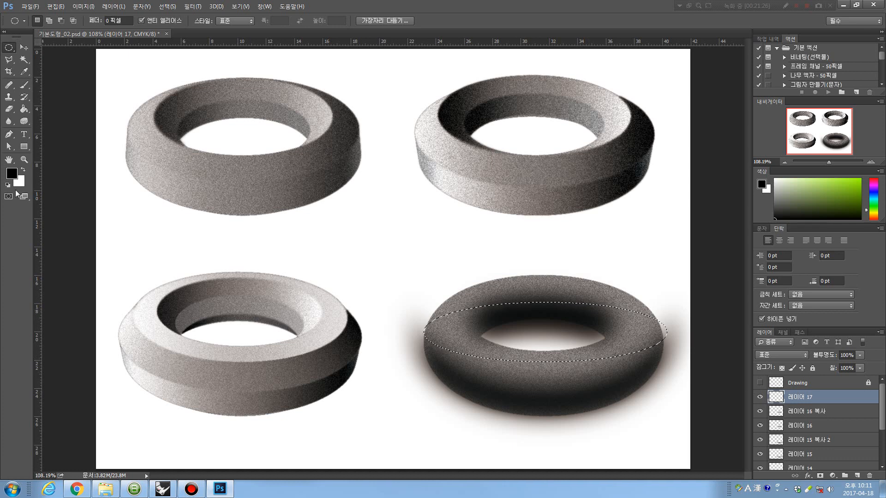
left_click(24, 170)
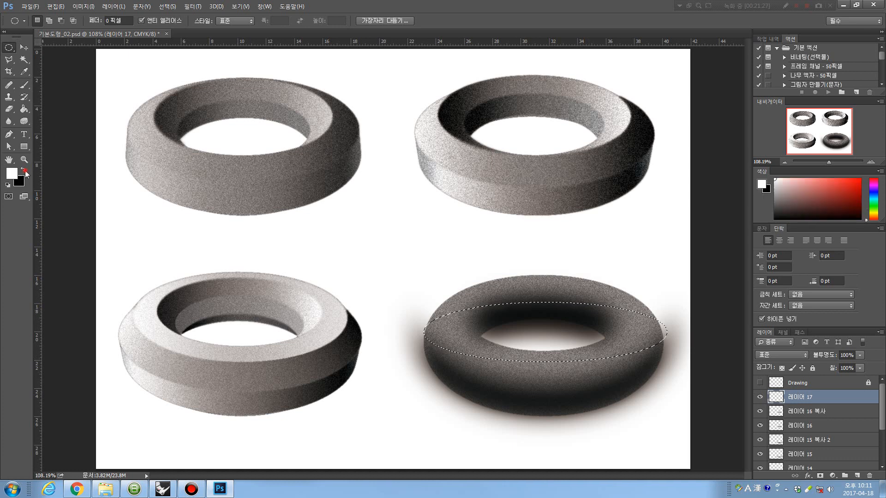
left_click(24, 109)
left_click(491, 317)
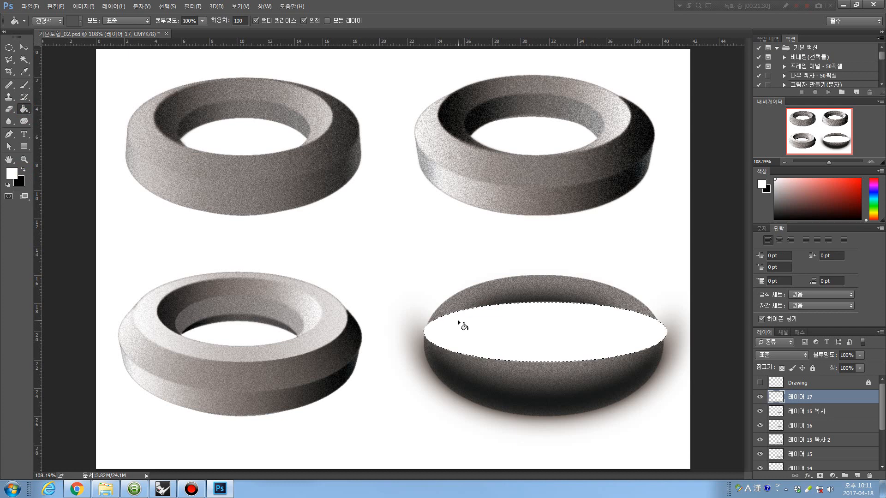
Deselect and resize the white ellipse to about 85% width and 137% height to cover the ring's upper face.
key("ctrl+t")
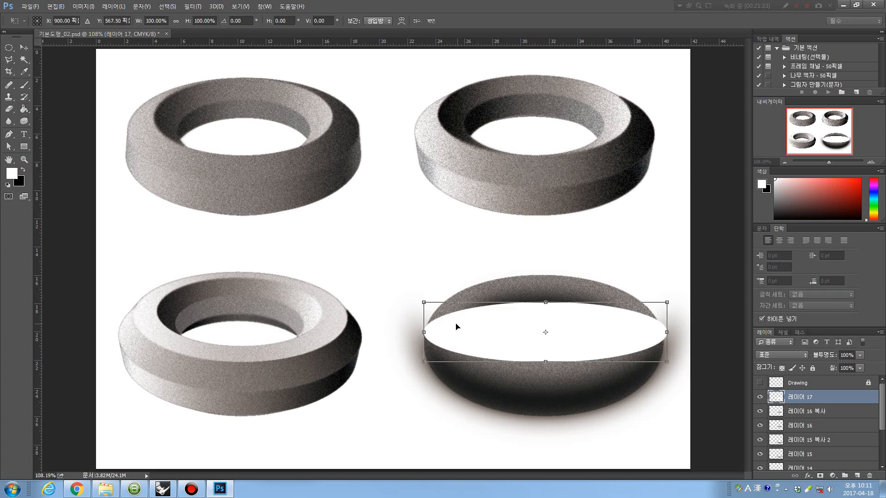
left_click(24, 47)
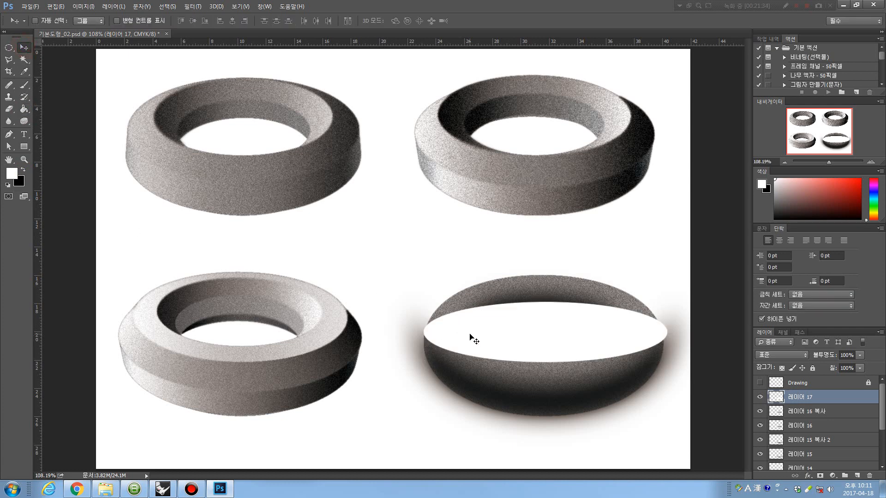
key("ctrl+t")
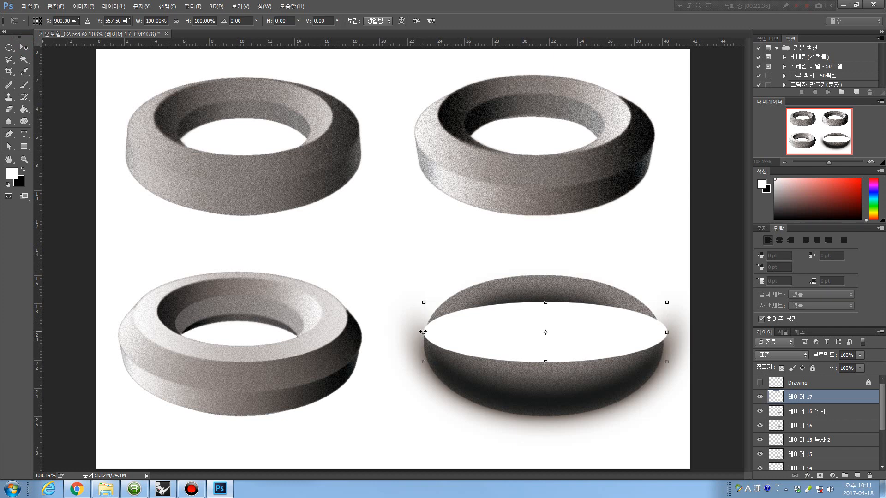
left_click_drag(423, 331, 446, 331)
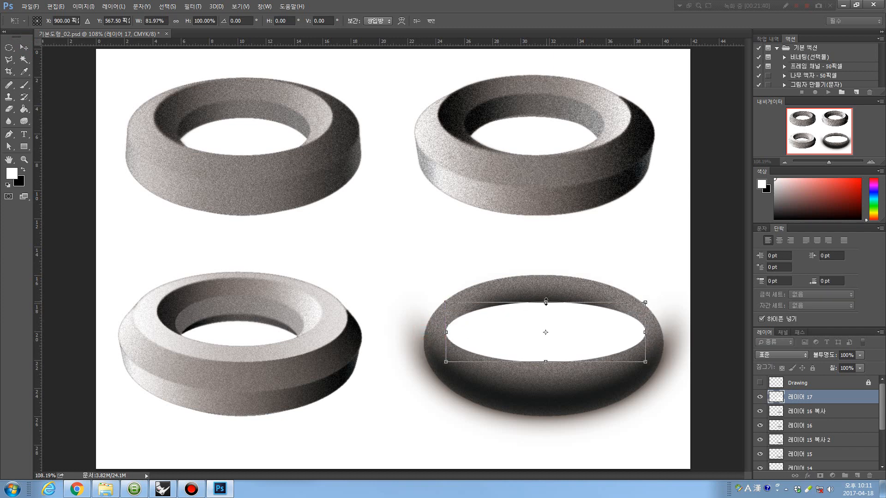
left_click_drag(546, 302, 546, 280)
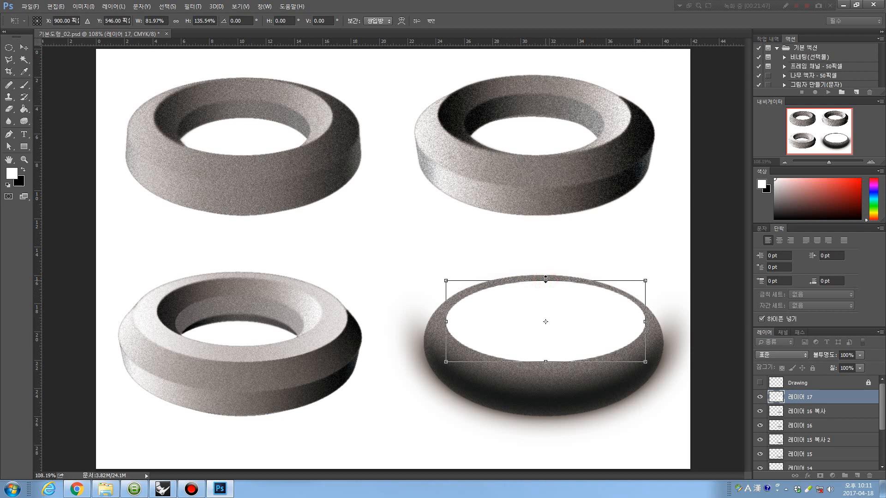
left_click_drag(546, 281, 545, 276)
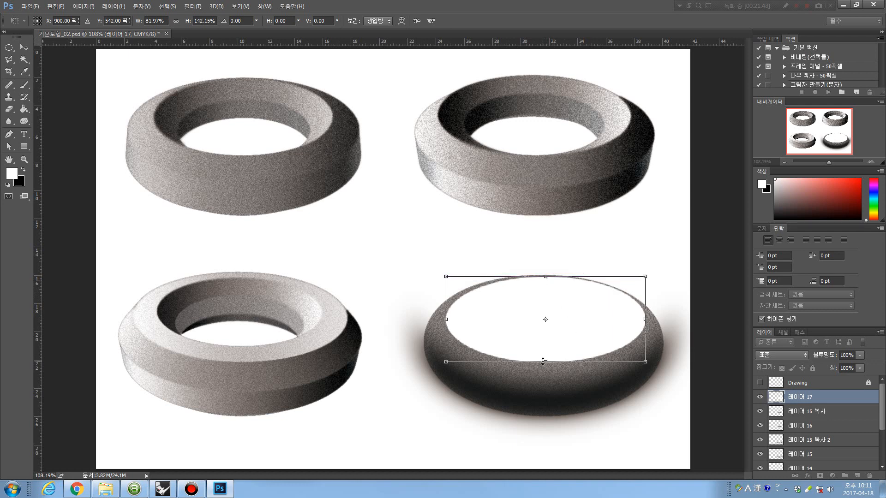
mouse_move(543, 362)
left_mouse_down()
mouse_move(546, 312)
mouse_move(545, 359)
left_mouse_up()
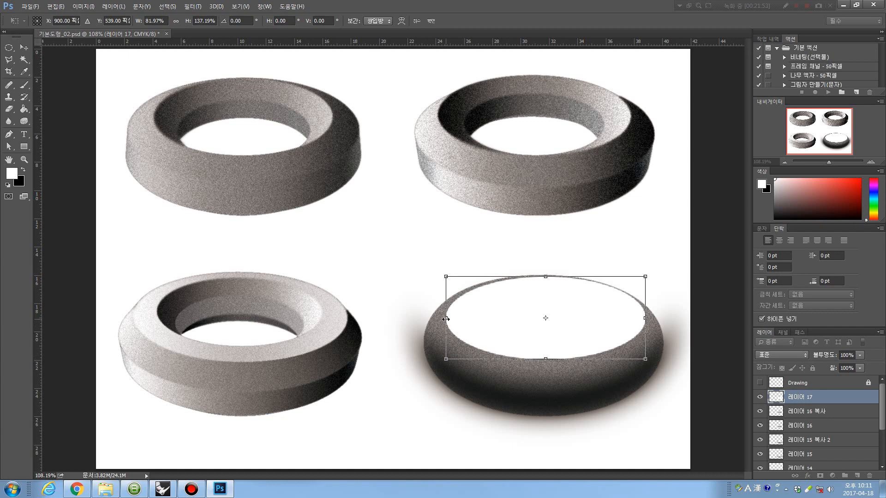
left_click_drag(445, 319, 442, 318)
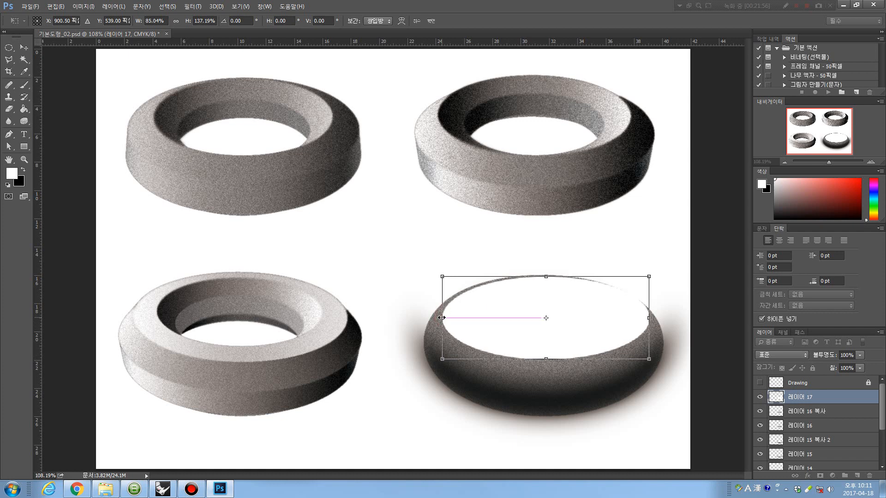
Nudge the white ellipse 6 pixels left to centre it on the ring and apply the transformation.
key("Left")
key("Left")
key("Left")
key("Left")
key("Left")
key("Left")
key("Left")
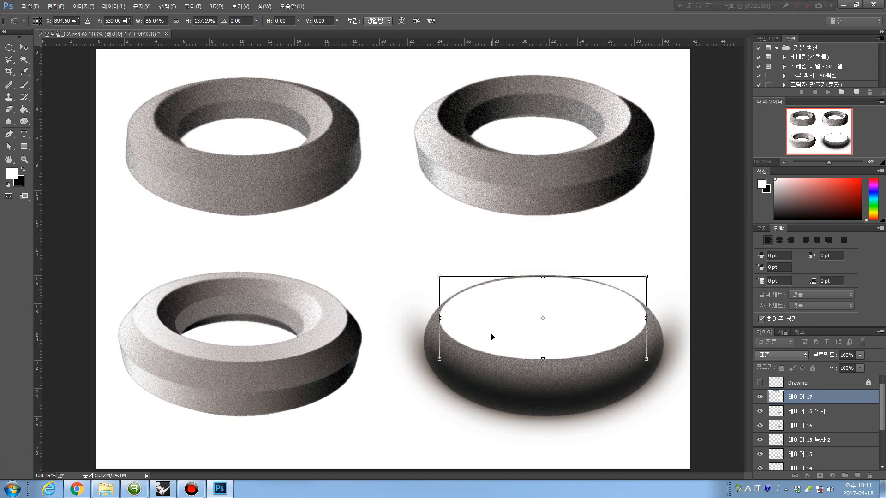
key("Return")
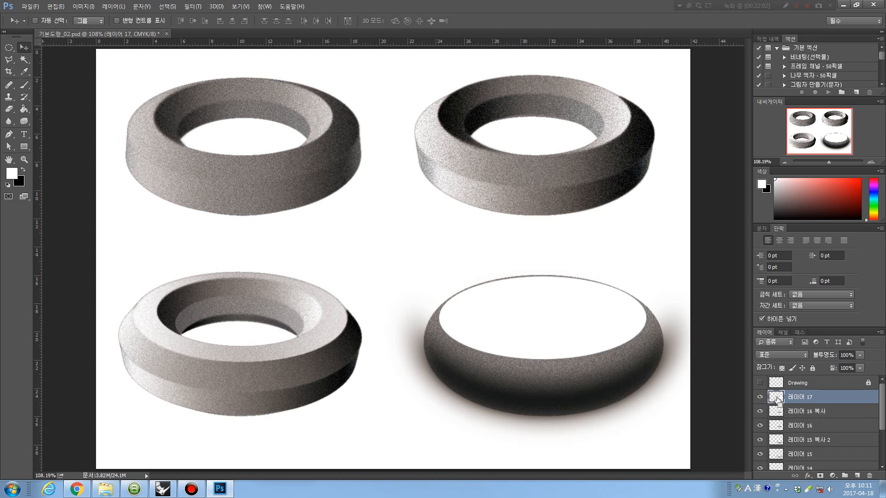
Clear the white fill within the ellipse's outline selection and stroke the selection with a 15-pixel white line centred on its edge.
key("Delete")
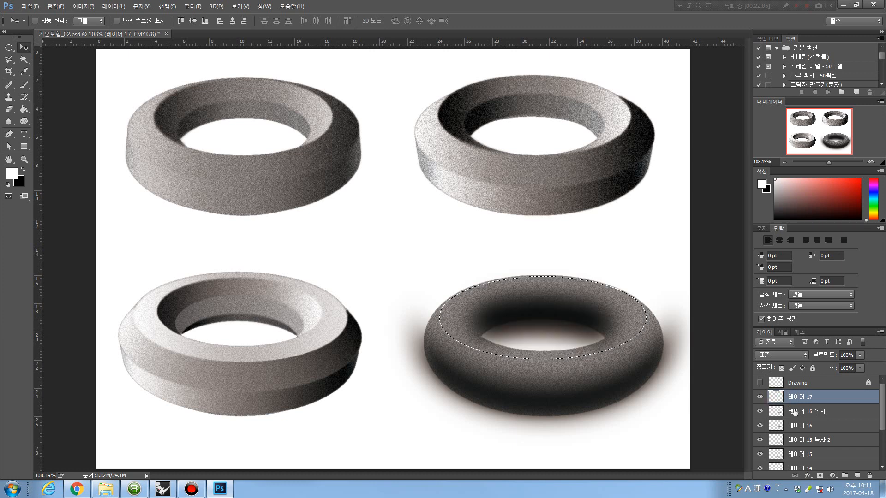
left_click(54, 6)
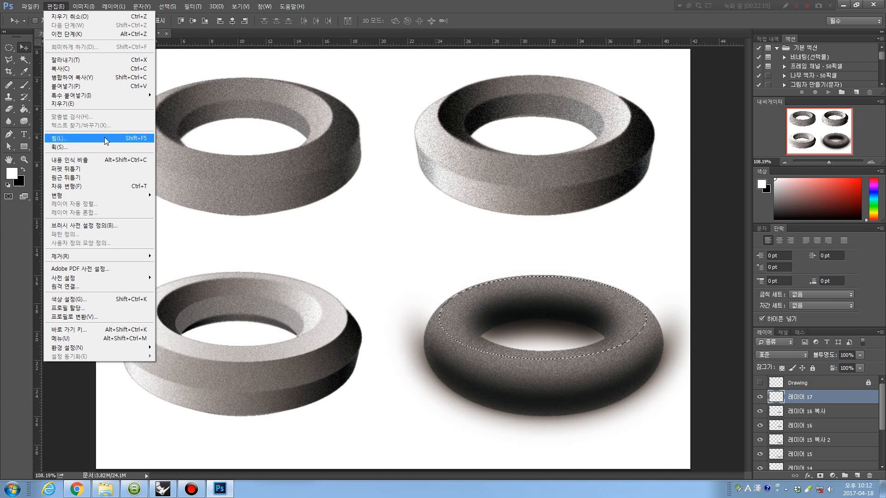
left_click(61, 148)
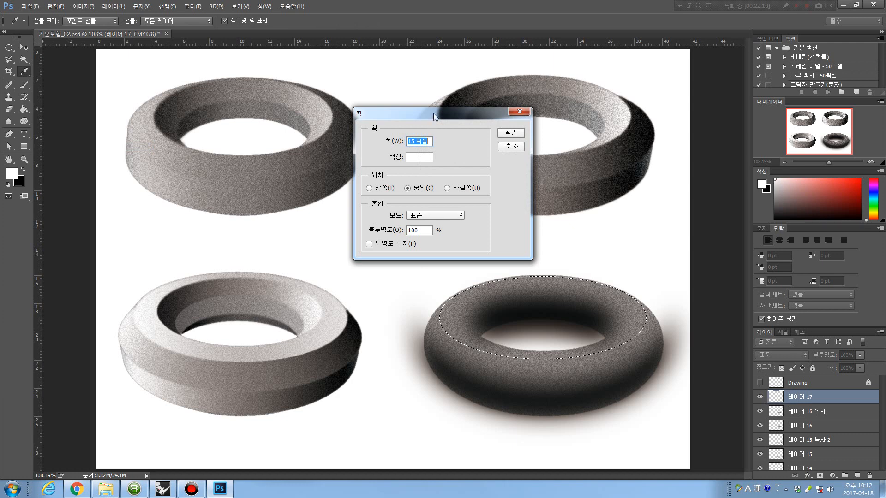
mouse_move(433, 112)
left_mouse_down()
mouse_move(261, 78)
mouse_move(253, 91)
left_mouse_up()
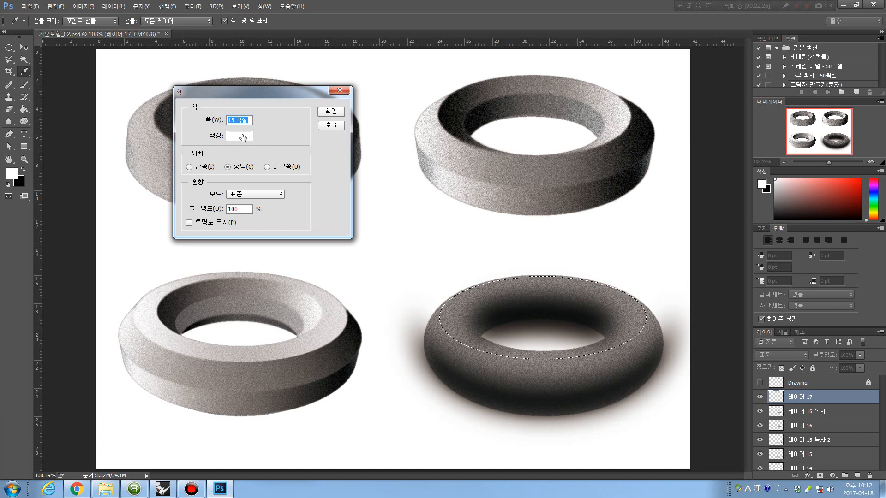
left_click(189, 167)
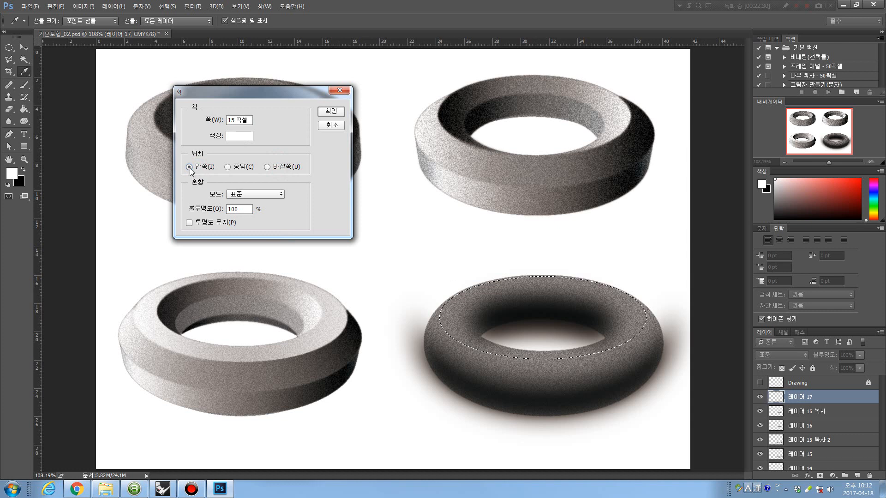
left_click(282, 168)
left_click(229, 167)
left_click(331, 112)
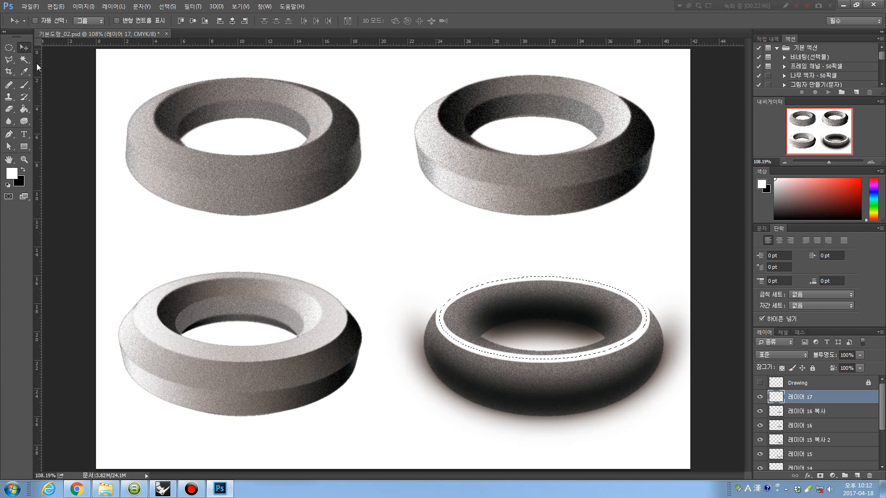
Scale the white elliptical outline to about 96% height from its upper edge, narrow it evenly on both sides, and apply the transformation.
key("ctrl+t")
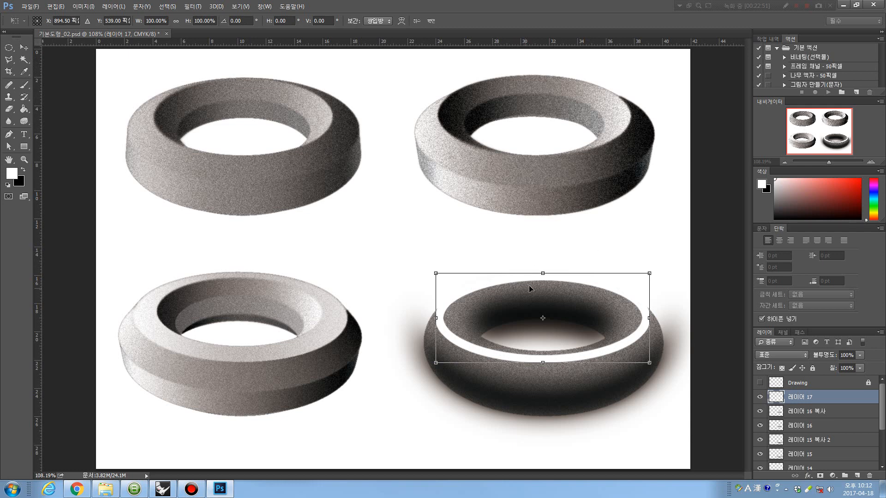
left_click_drag(542, 272, 542, 278)
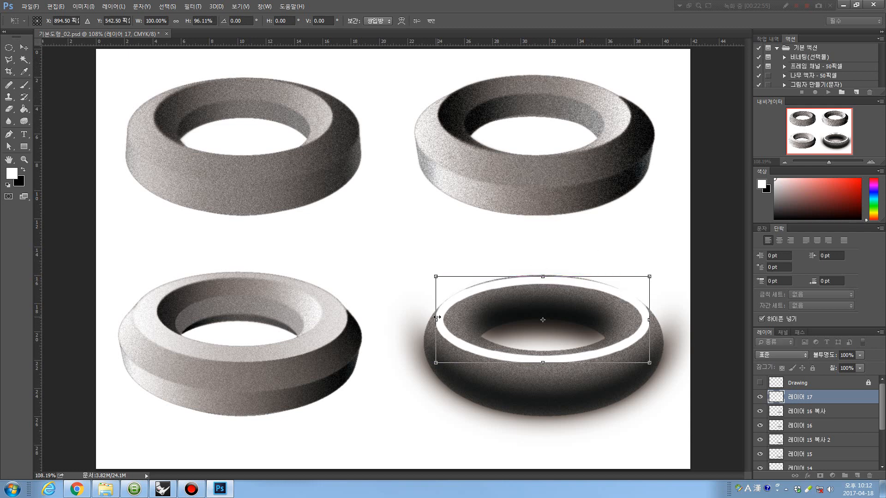
left_click_drag(436, 322, 444, 322)
key("Return")
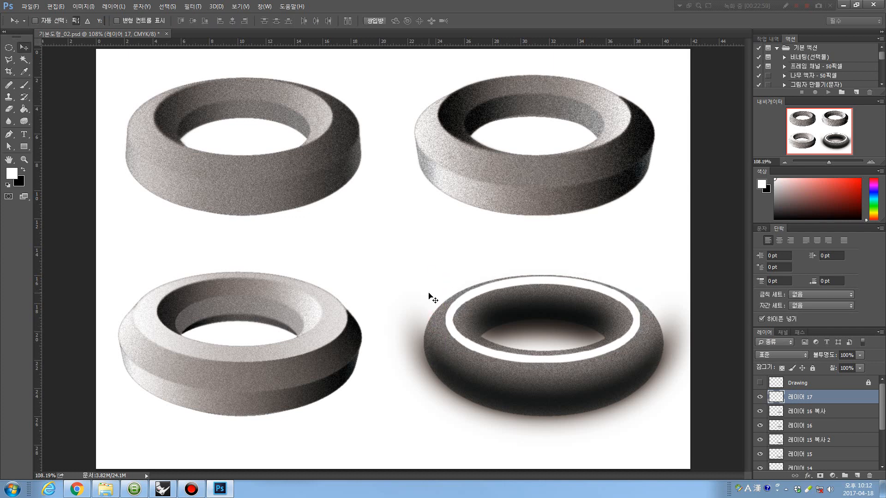
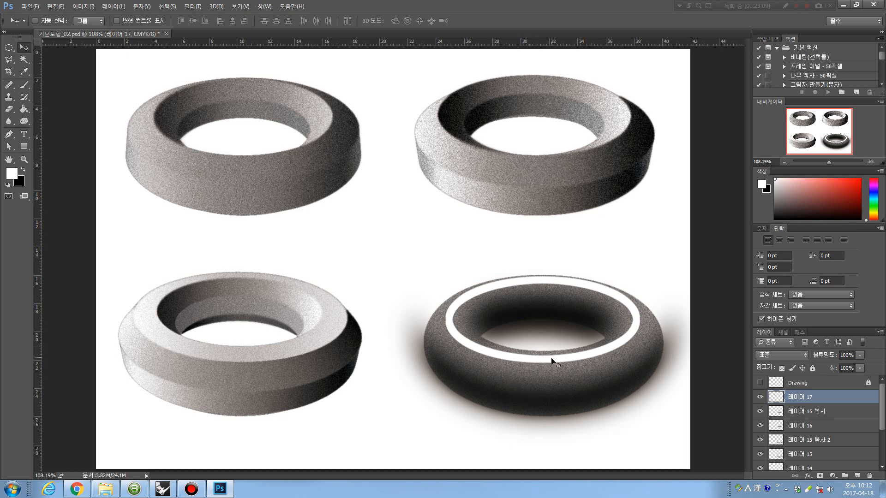
Fine-tune the white outline's height from its lower edge to fit the ring's upper face and apply the transformation.
key("ctrl+t")
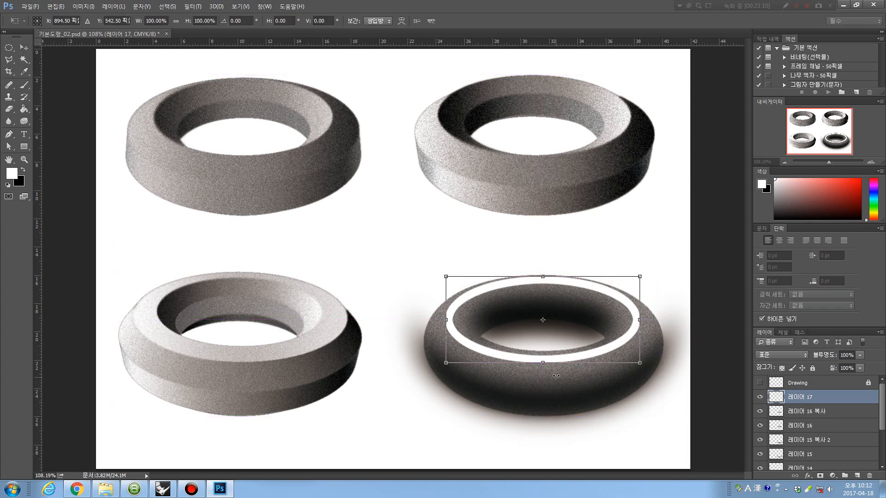
left_click_drag(543, 362, 543, 363)
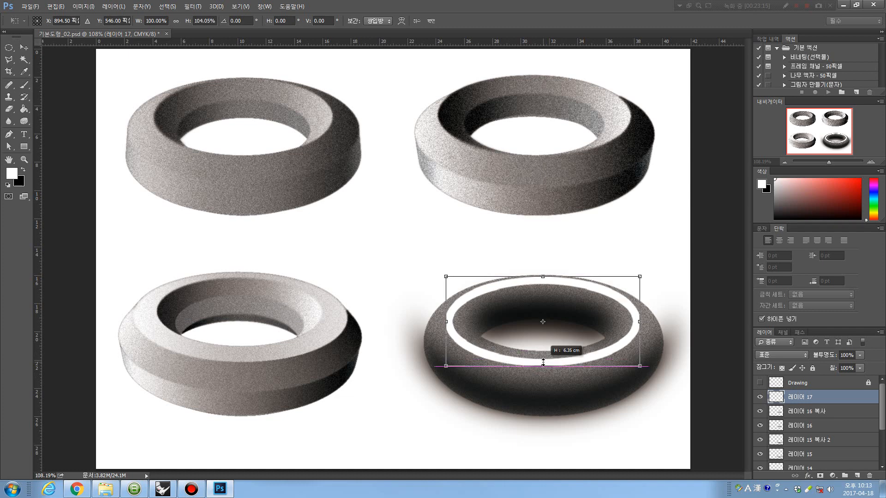
key("Return")
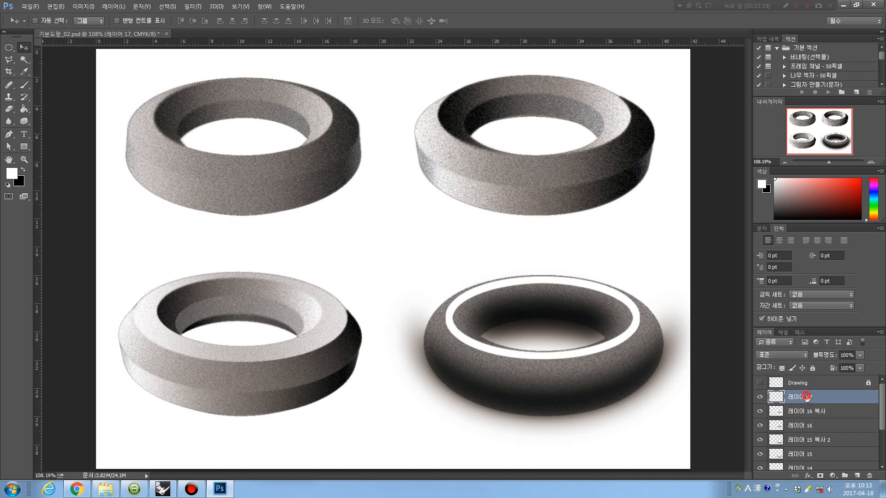
Duplicate layer 레이어 17 with the white outline, hide the copy and make the original layer active.
key("ctrl+j")
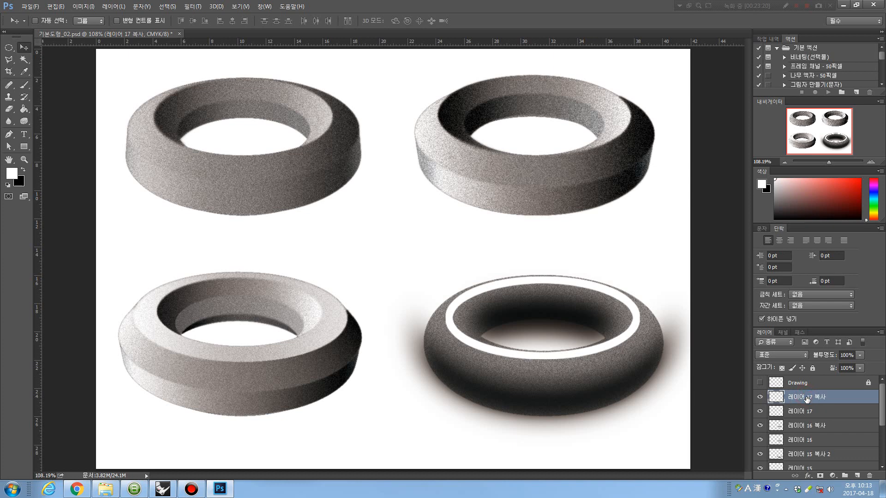
left_click(759, 397)
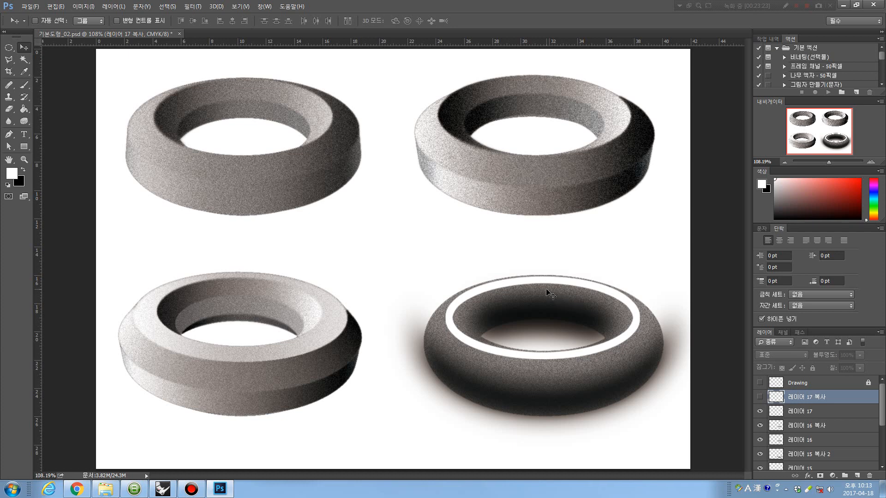
left_click(192, 6)
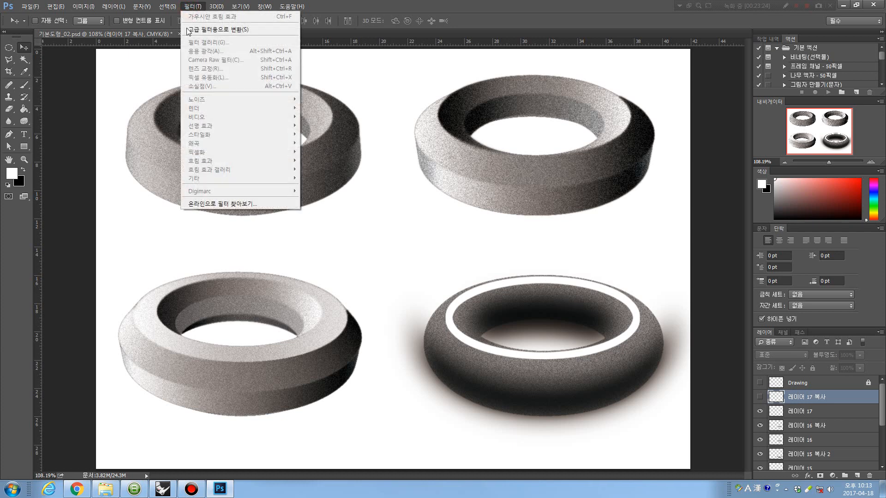
left_click(775, 410)
left_click(774, 410)
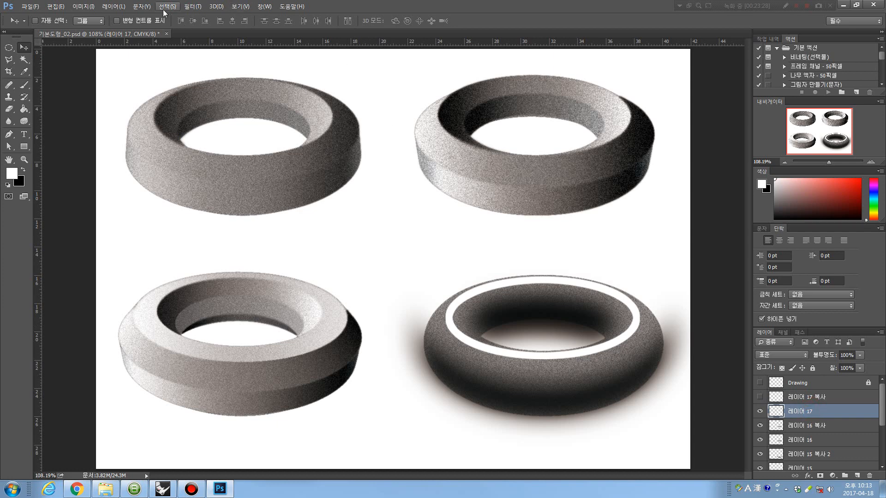
Apply a Gaussian Blur with a 12.7-pixel radius to the white outline on 레이어 17.
left_click(198, 7)
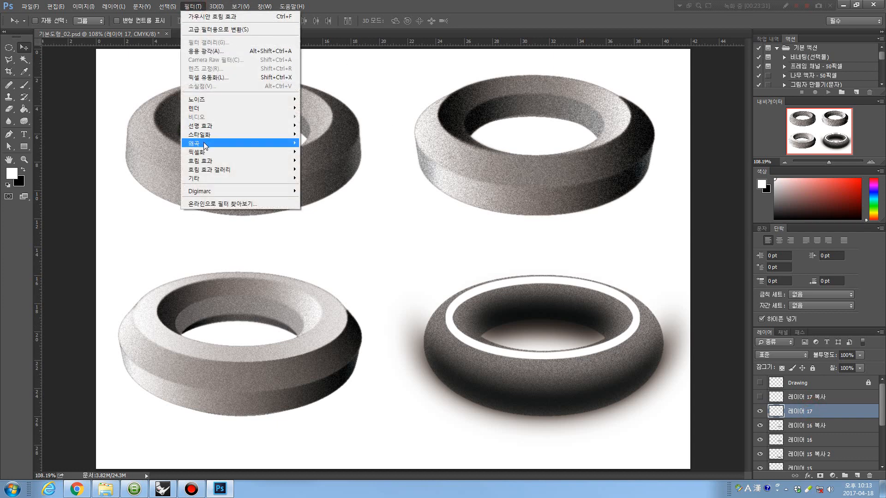
mouse_move(203, 160)
left_click(332, 160)
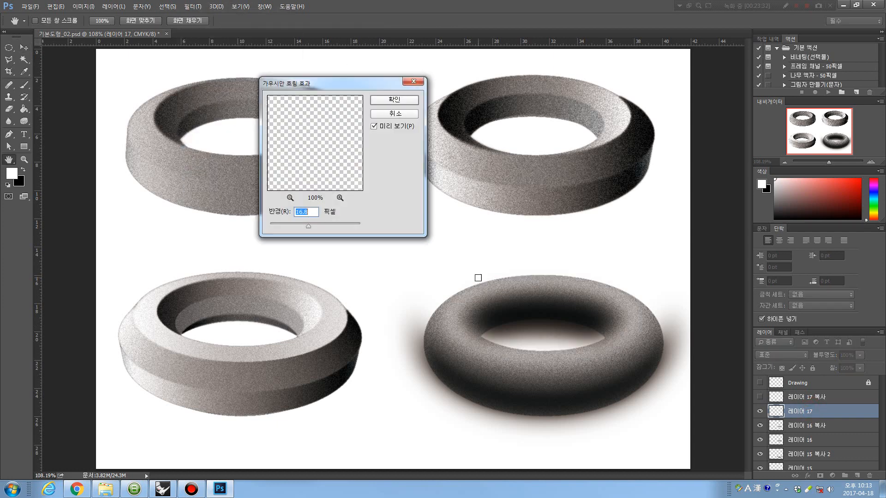
mouse_move(307, 225)
left_mouse_down()
mouse_move(298, 225)
mouse_move(310, 228)
left_mouse_up()
left_click(306, 226)
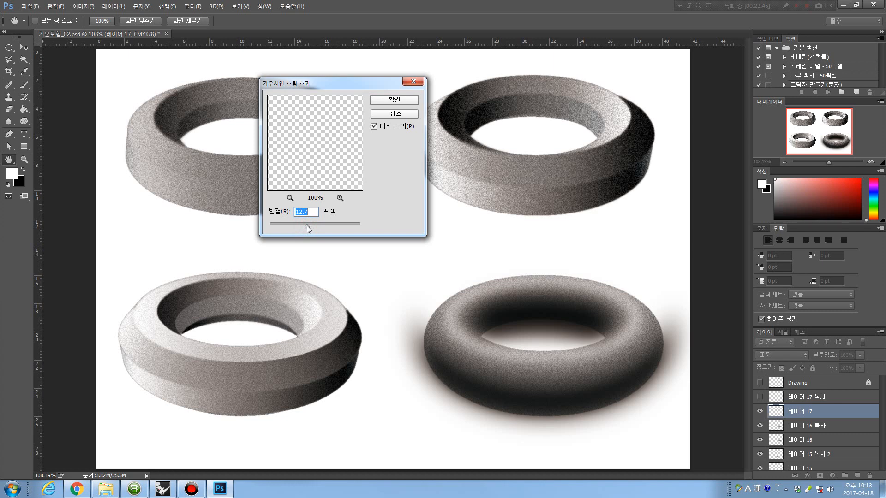
left_click(394, 100)
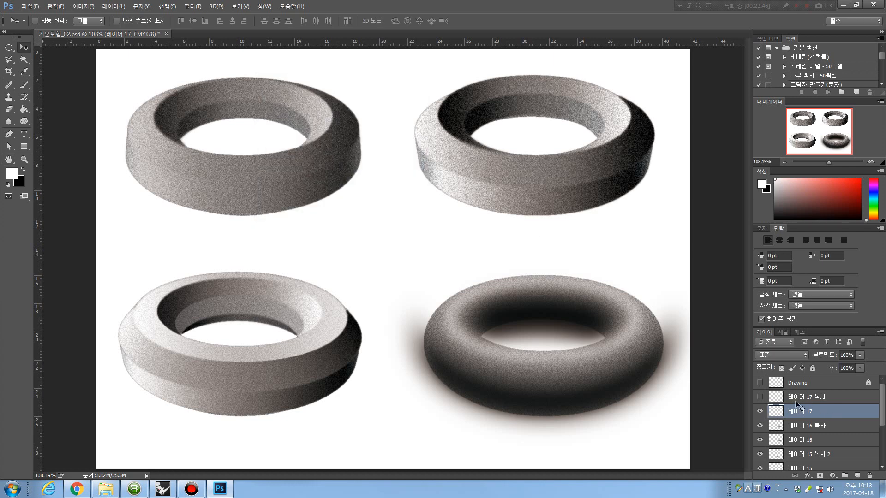
Show the duplicated outline layer 레이어 17 복사 and make it the active layer.
left_click(760, 396)
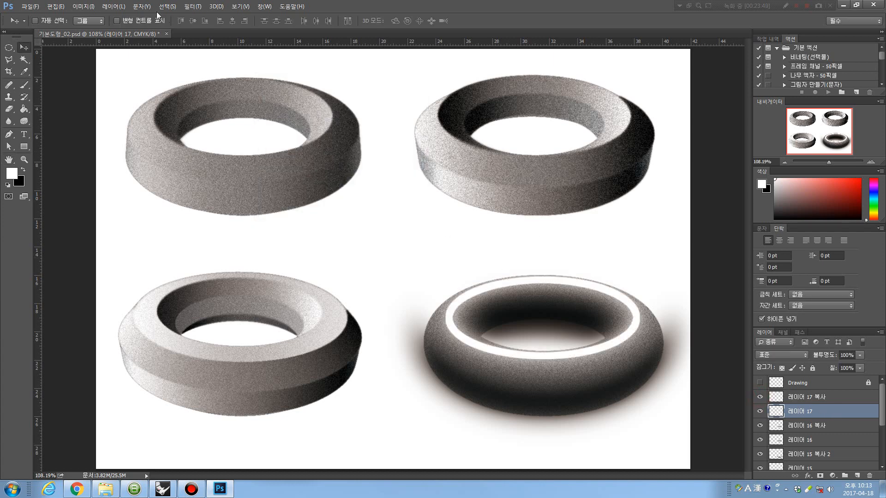
left_click(191, 7)
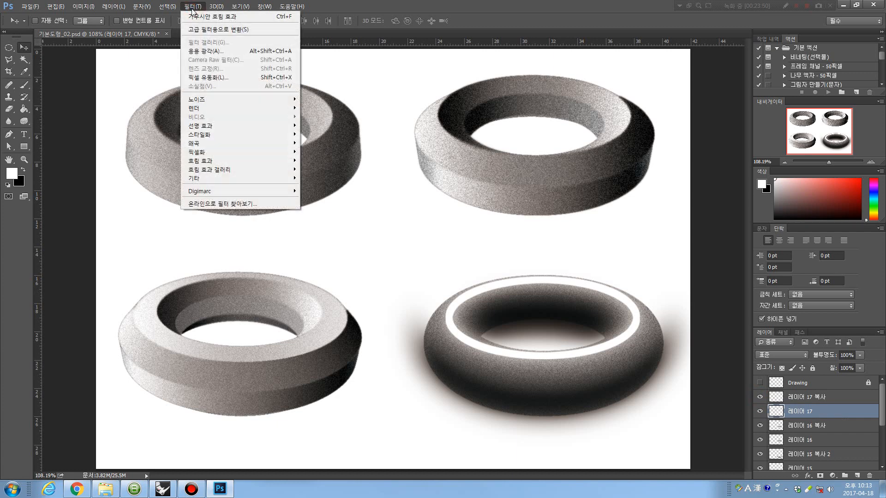
mouse_move(210, 160)
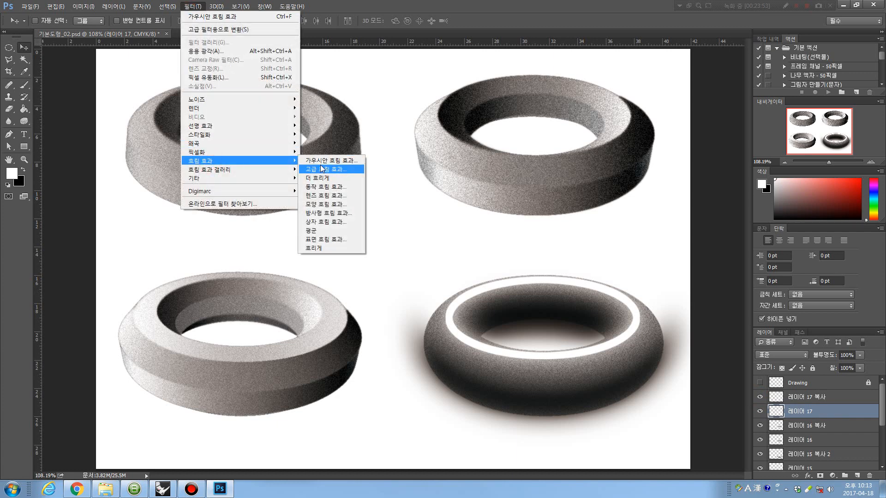
left_click(805, 397)
left_click(804, 397)
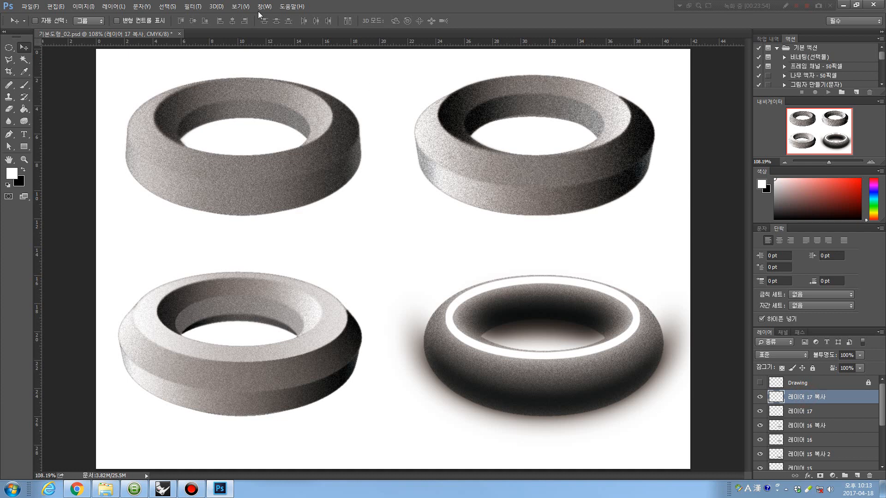
Apply a Gaussian Blur with a 12.7-pixel radius to the duplicated white outline, comparing it with a smaller radius in the preview.
left_click(193, 6)
mouse_move(225, 160)
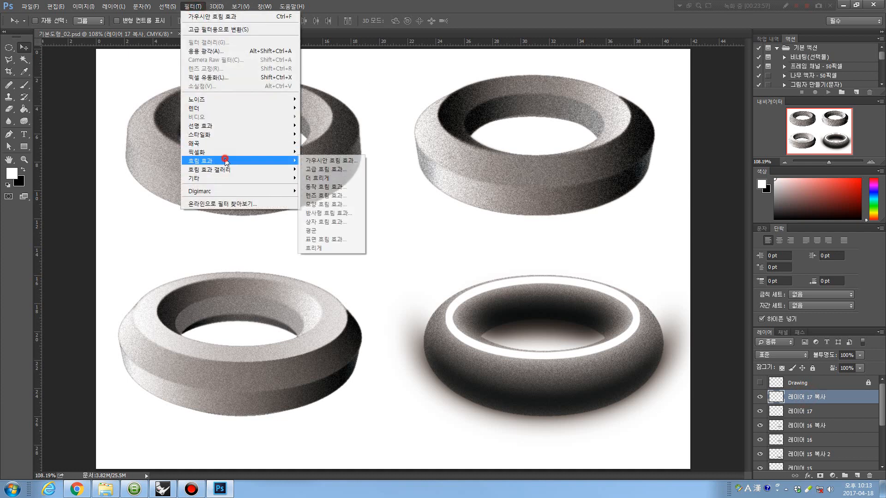
left_click(338, 162)
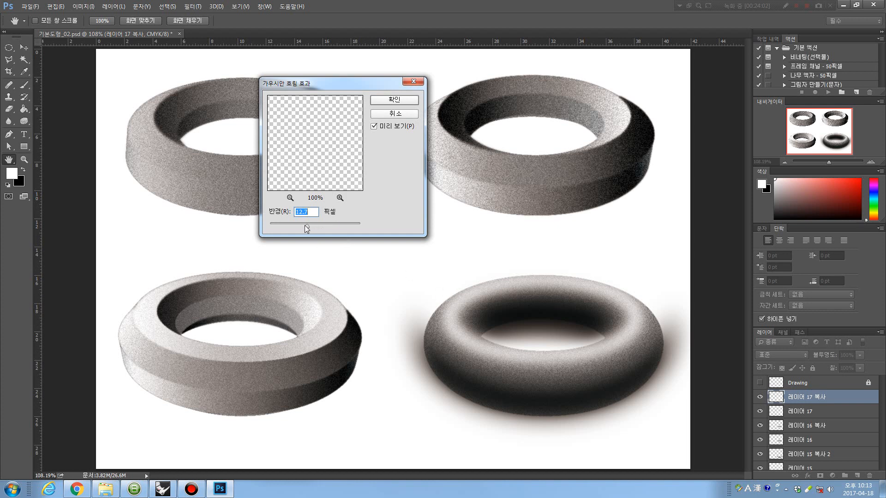
left_click_drag(304, 227, 299, 227)
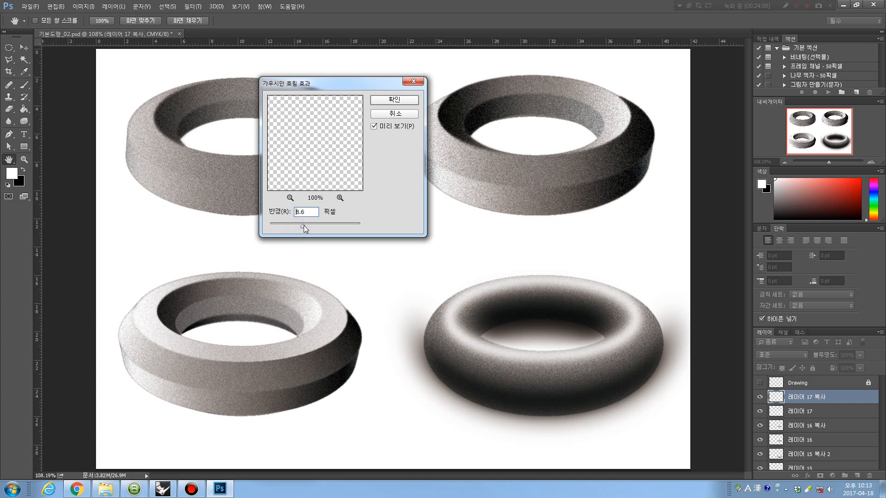
left_click_drag(307, 225, 308, 225)
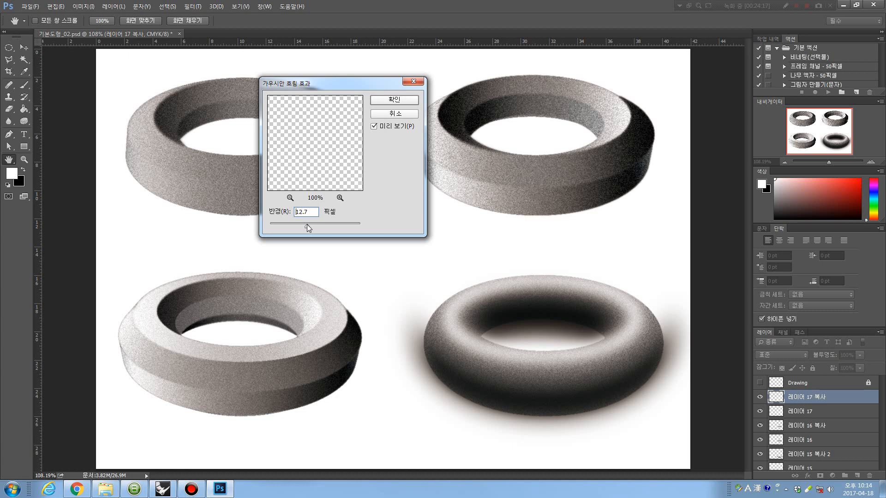
left_click(306, 224)
left_click(387, 103)
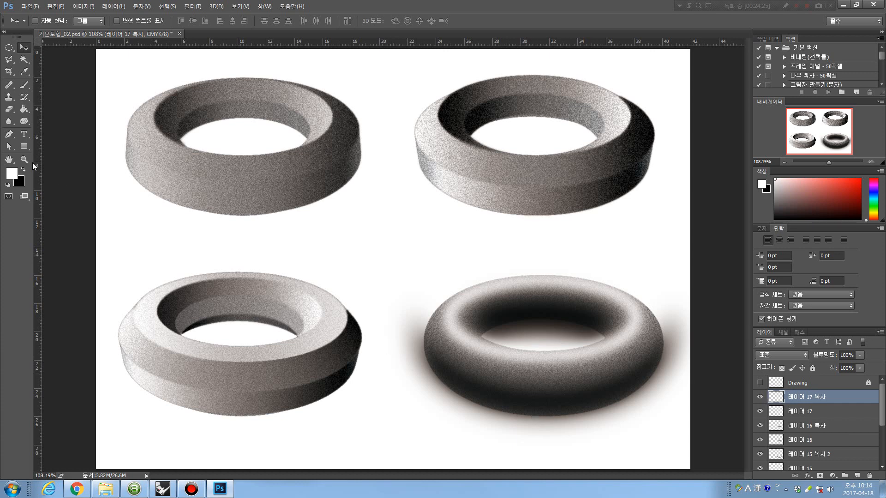
Soften the duplicated highlight around the ring's inner and upper edges and lower-left front with the Eraser at 36% opacity and 35% flow.
key("e")
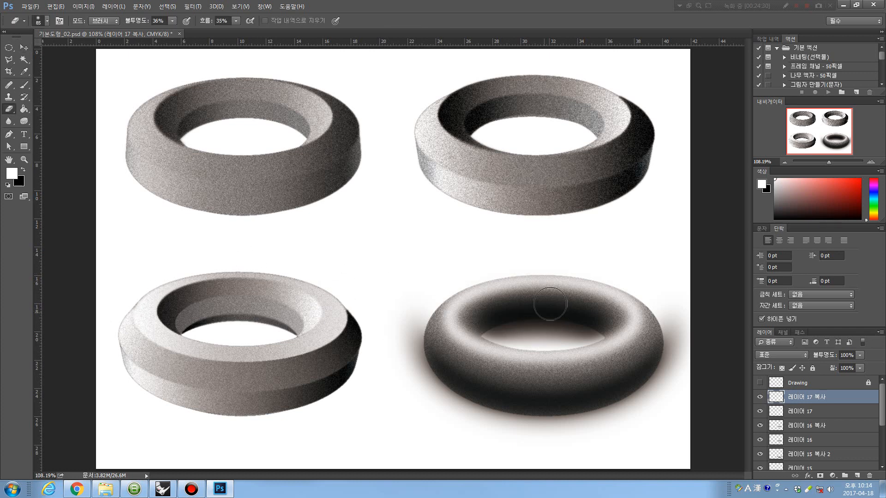
mouse_move(604, 336)
left_mouse_down()
mouse_move(616, 350)
mouse_move(602, 346)
left_mouse_up()
mouse_move(620, 302)
left_mouse_down()
mouse_move(610, 296)
mouse_move(613, 309)
mouse_move(635, 294)
left_mouse_up()
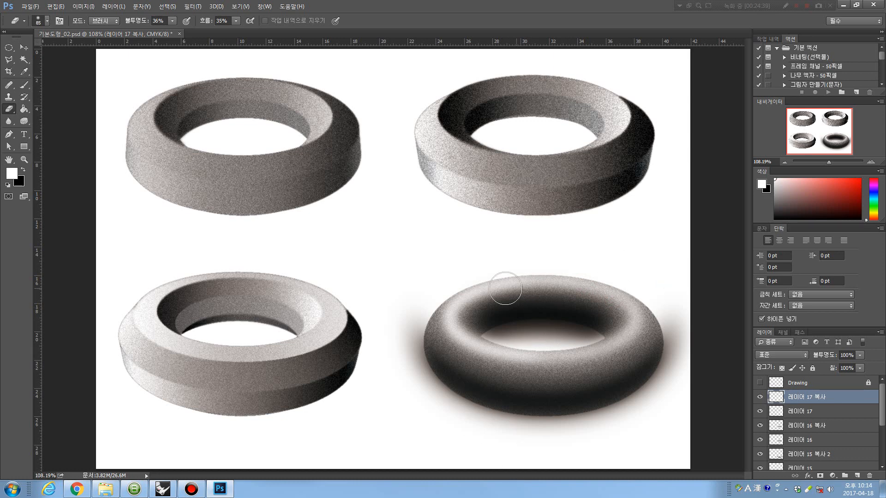
mouse_move(473, 277)
left_mouse_down()
mouse_move(628, 276)
mouse_move(617, 273)
left_mouse_up()
mouse_move(453, 348)
left_mouse_down()
mouse_move(592, 356)
mouse_move(536, 360)
left_mouse_up()
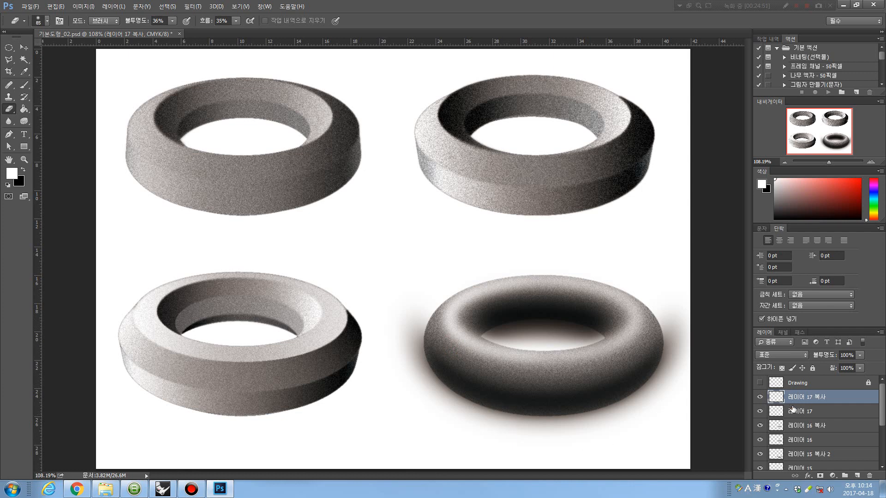
Merge the ring's shading and highlight layers, from 레이어 17 복사 down to 레이어 14, into one layer.
scroll(813, 433, "down", 1)
scroll(813, 433, "down", 3)
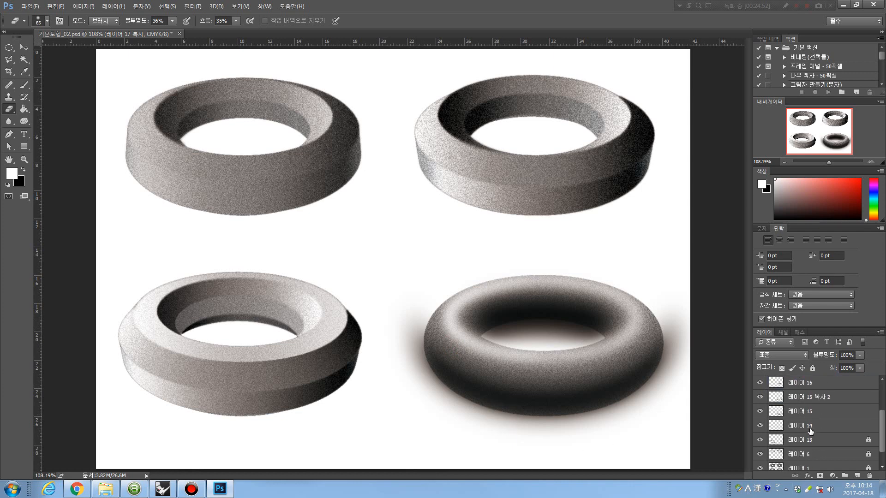
left_click(815, 428, "shift")
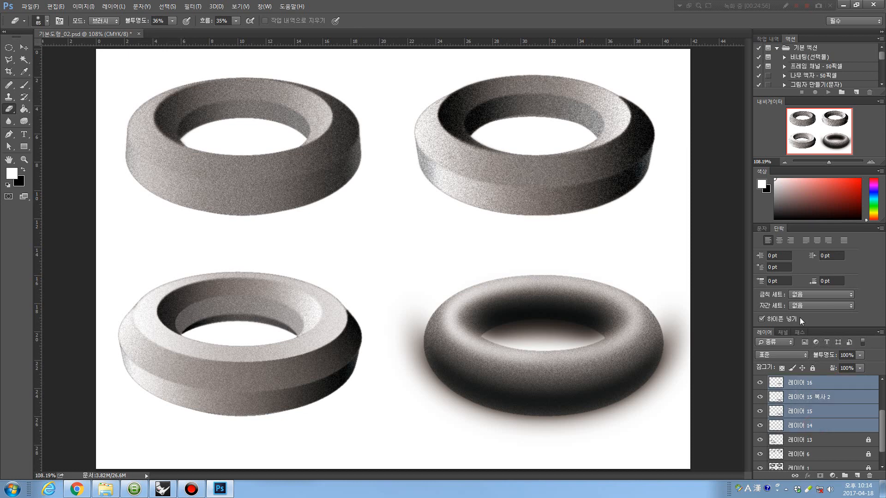
right_click(802, 384)
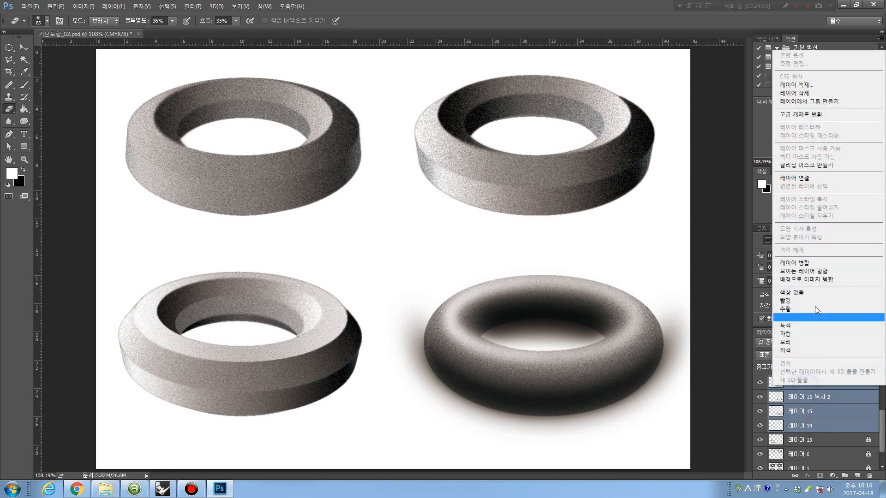
left_click(811, 262)
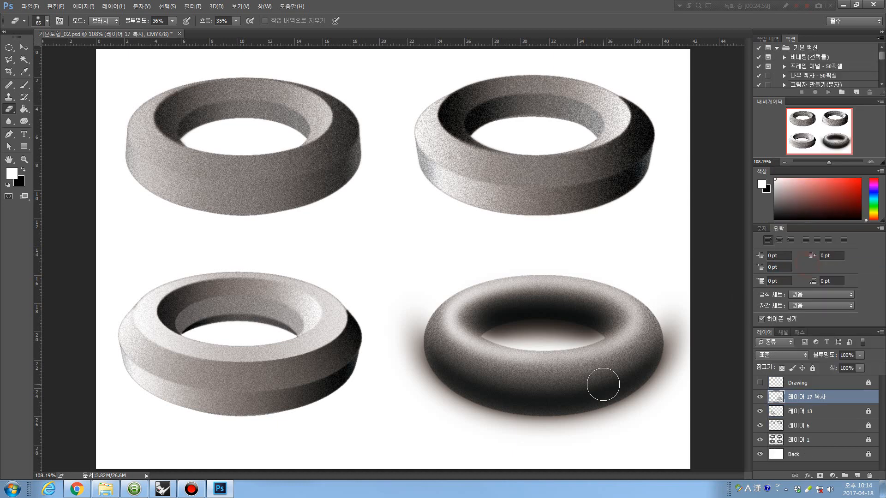
Add 7.65% uniform, monochromatic noise to the merged ring shading layer 레이어 17 복사.
left_click(164, 6)
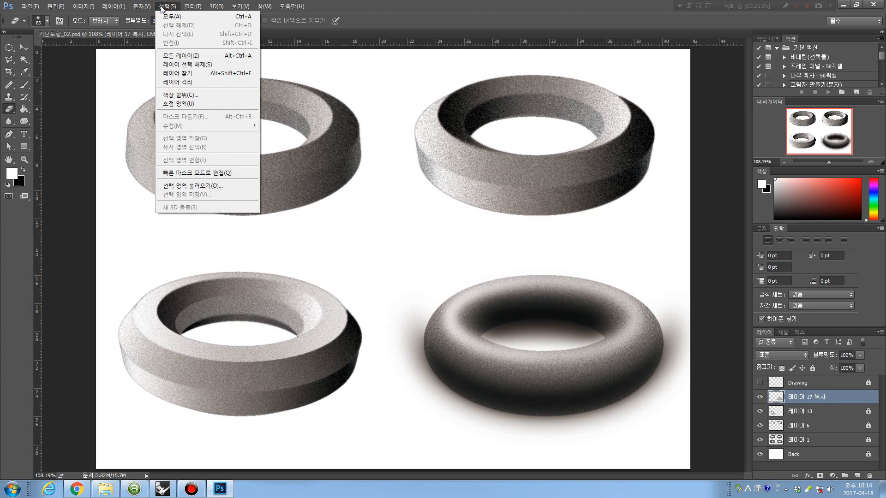
mouse_move(145, 7)
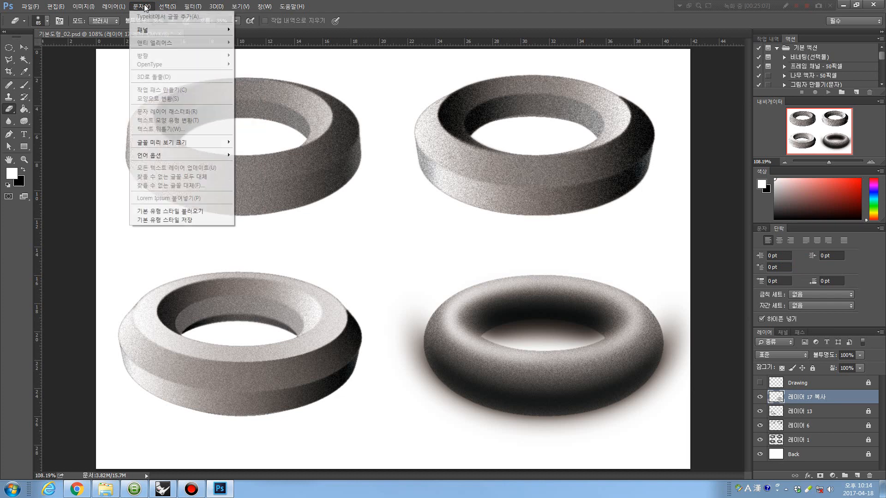
mouse_move(192, 6)
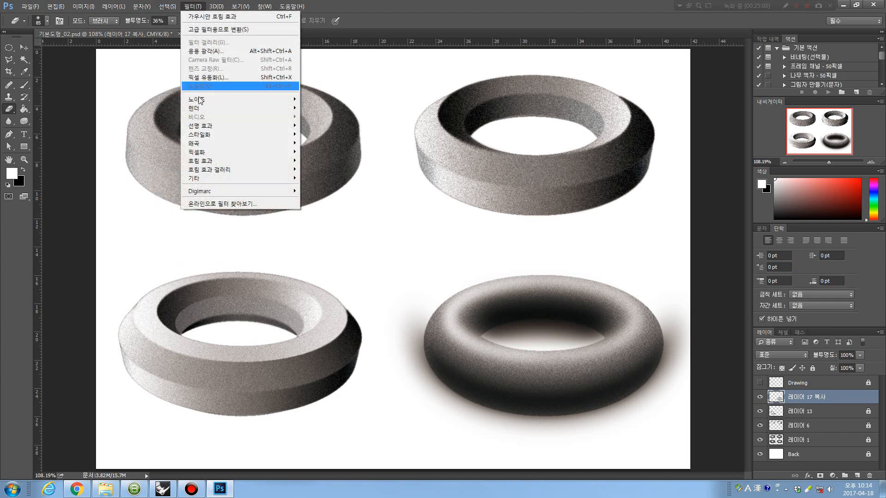
left_click(211, 100)
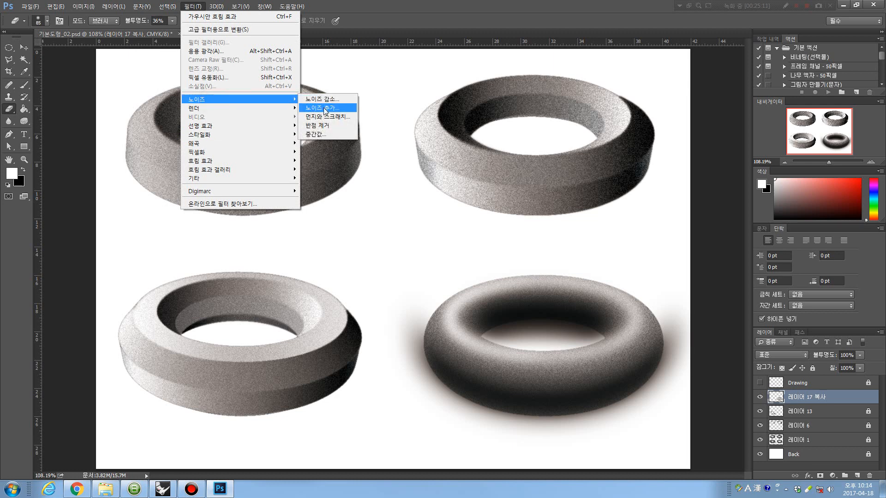
left_click(322, 108)
left_click_drag(613, 106, 256, 135)
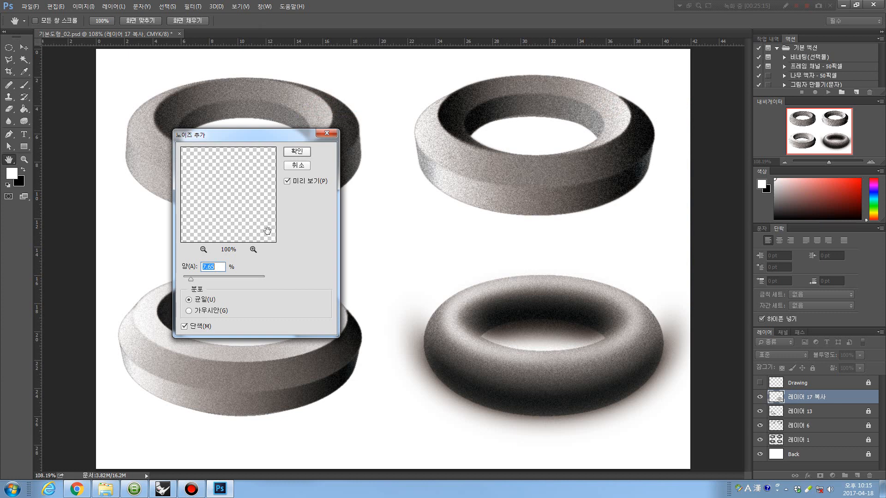
left_click(295, 155)
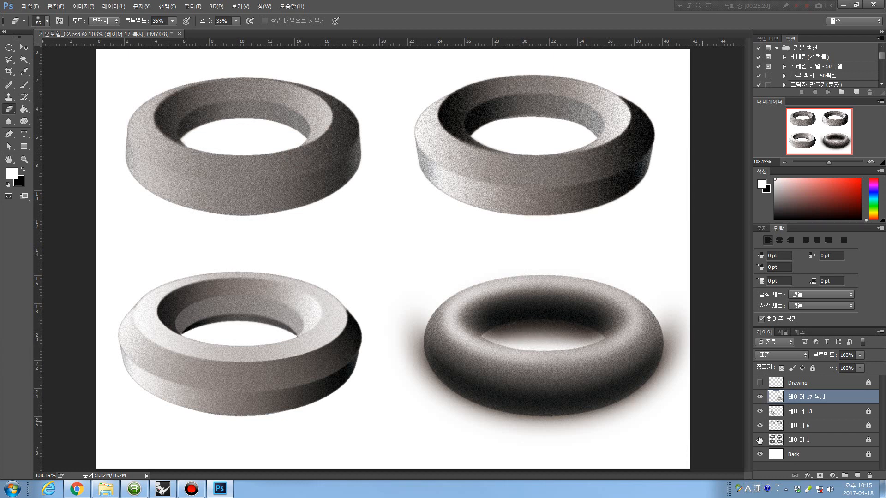
Using the Drawing layer's outlines, select the area outside the rings and the lower-right ring's hole, delete it from 레이어 17 복사, and deselect.
left_click(791, 384)
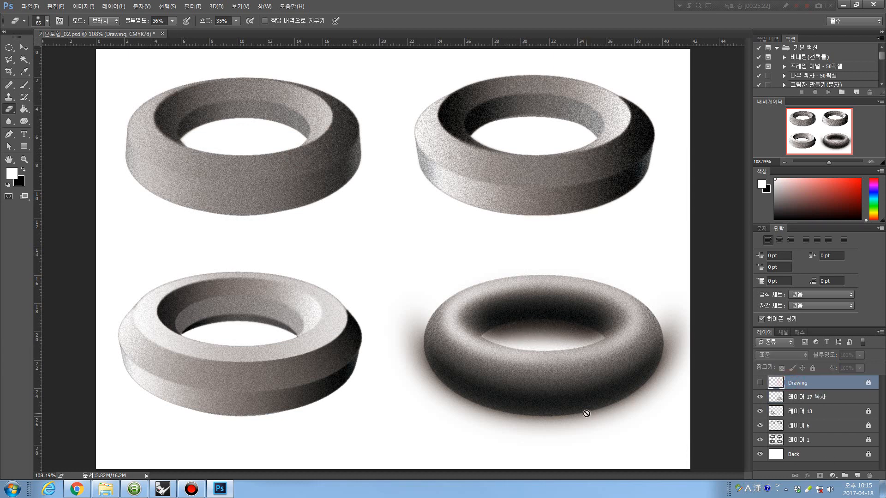
key("w")
left_click(408, 248)
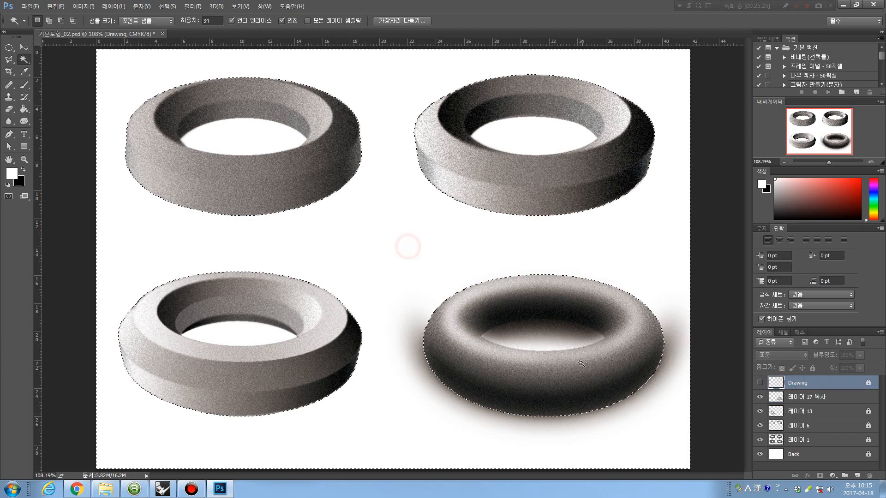
left_click(545, 337, "shift")
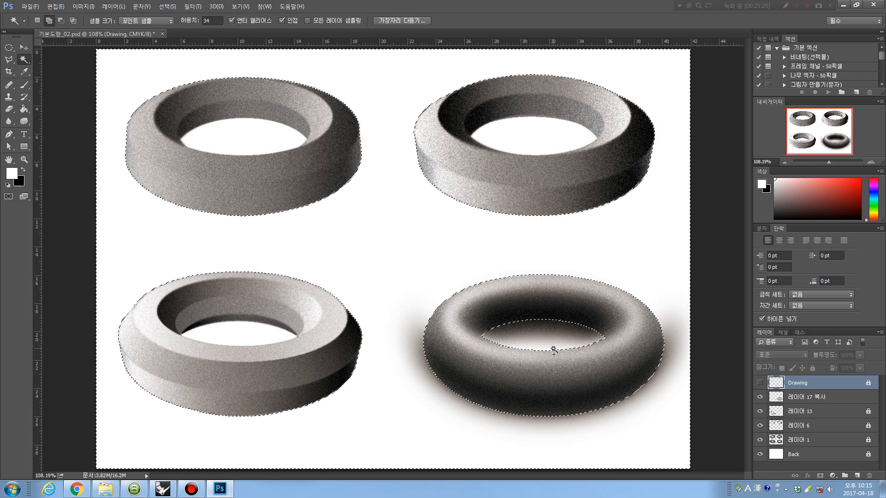
left_click(819, 397)
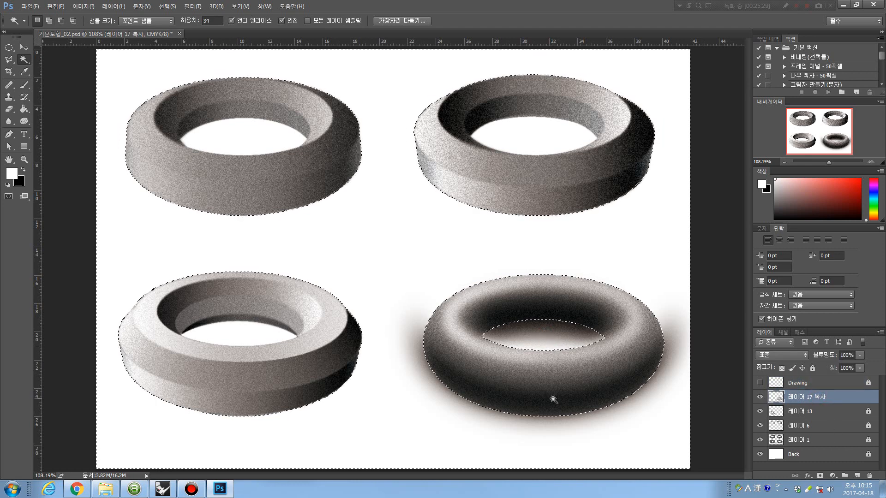
key("Delete")
key("ctrl+d")
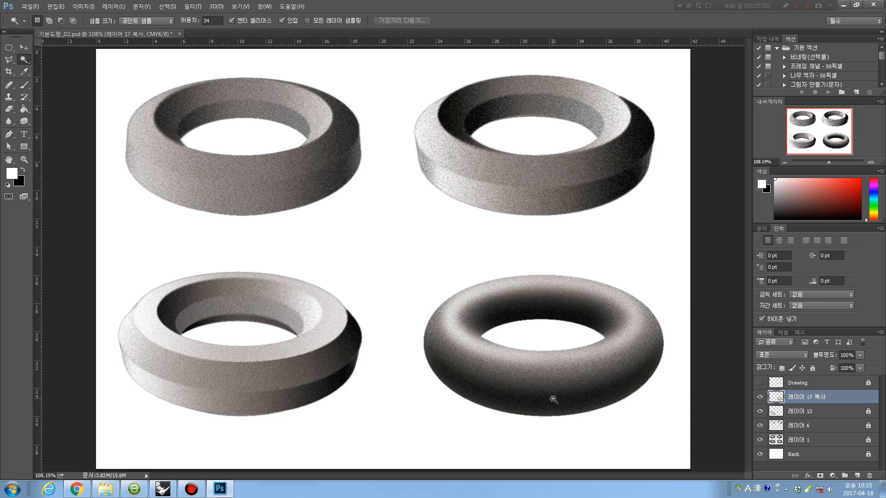